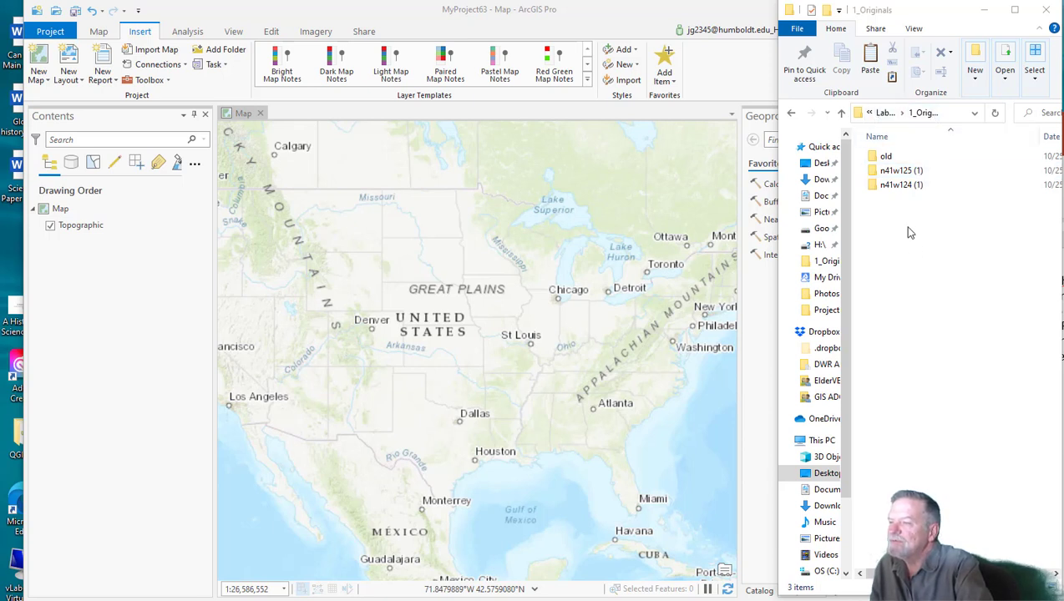
# Step: Add the rasters imgn41w125_13.img and imgn41w124_13.img from their folders in 1_Originals to the map
pyautogui.doubleClick(902, 171)
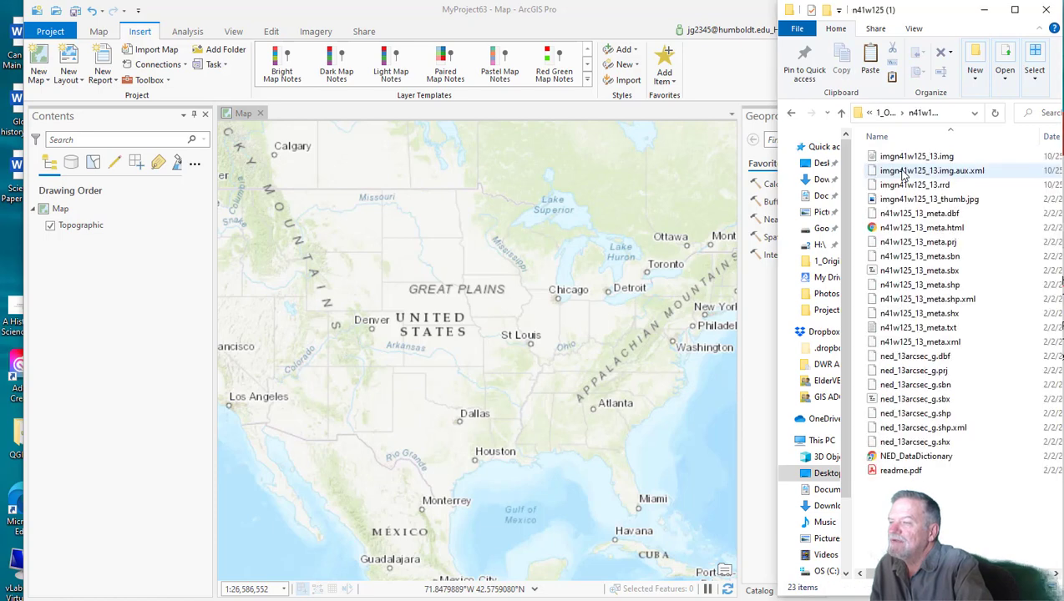
pyautogui.click(917, 156)
pyautogui.moveTo(446, 225); pyautogui.dragTo(445, 224)
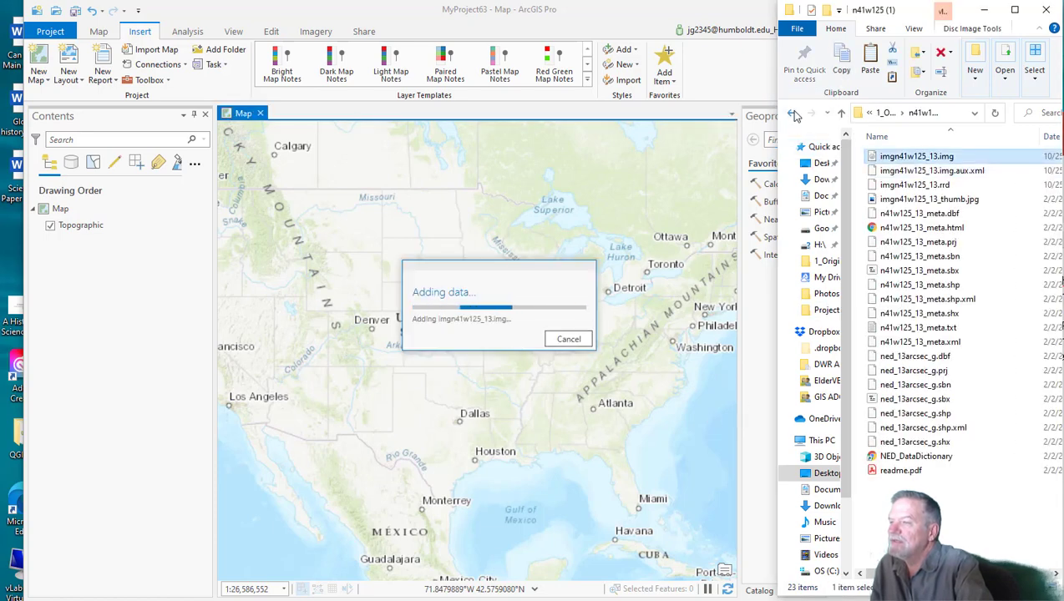
pyautogui.click(793, 114)
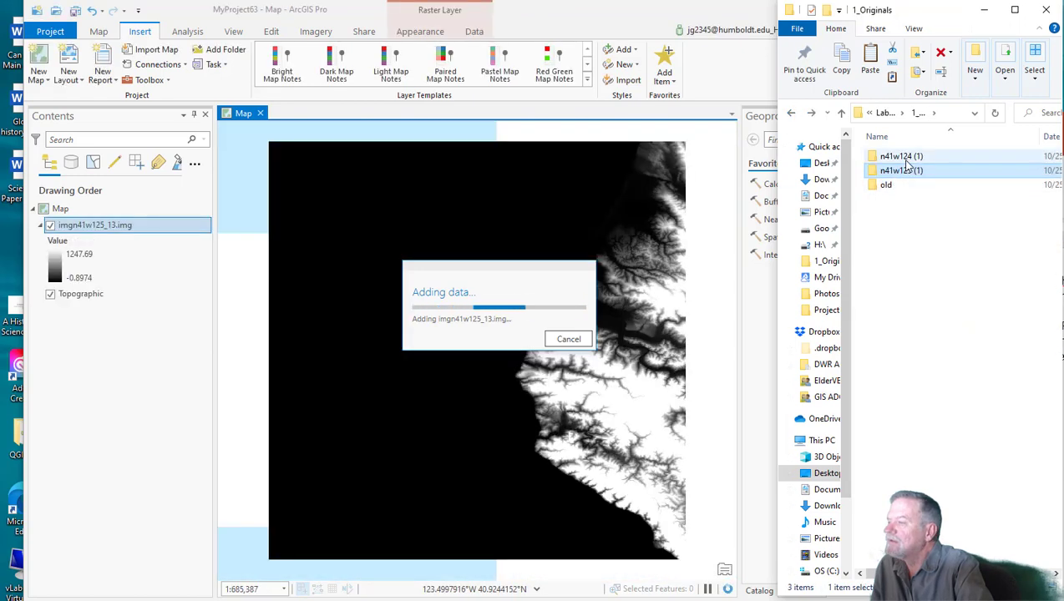
pyautogui.doubleClick(901, 157)
pyautogui.moveTo(916, 156); pyautogui.dragTo(502, 250)
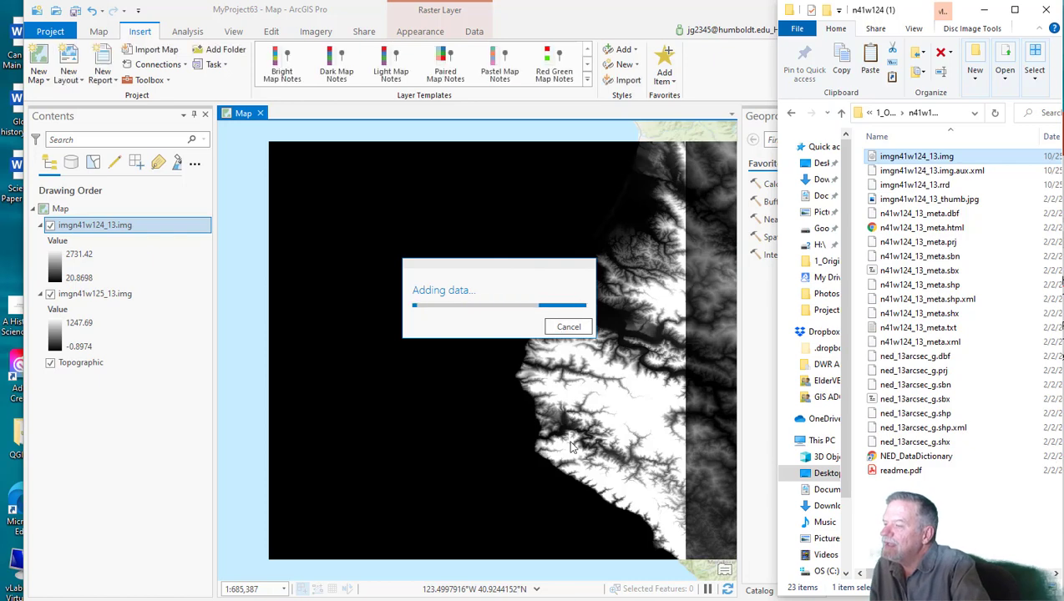
pyautogui.scroll(-3, 541, 464)
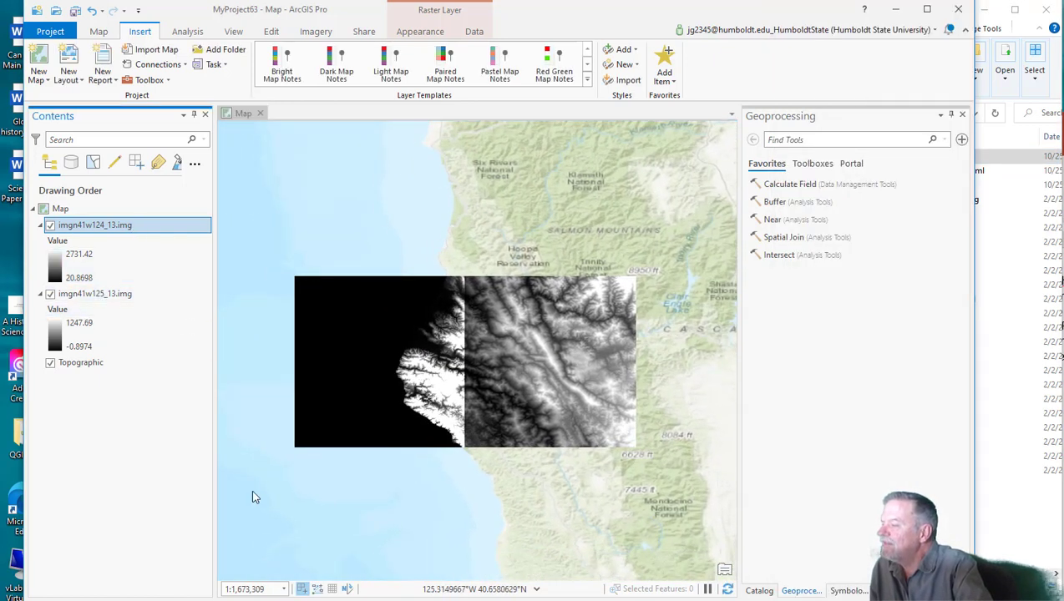
# Step: Examine the data source and raster information, including pixel type and depth, in the imgn41w124_13.img layer properties
pyautogui.rightClick(132, 224)
pyautogui.click(171, 600)
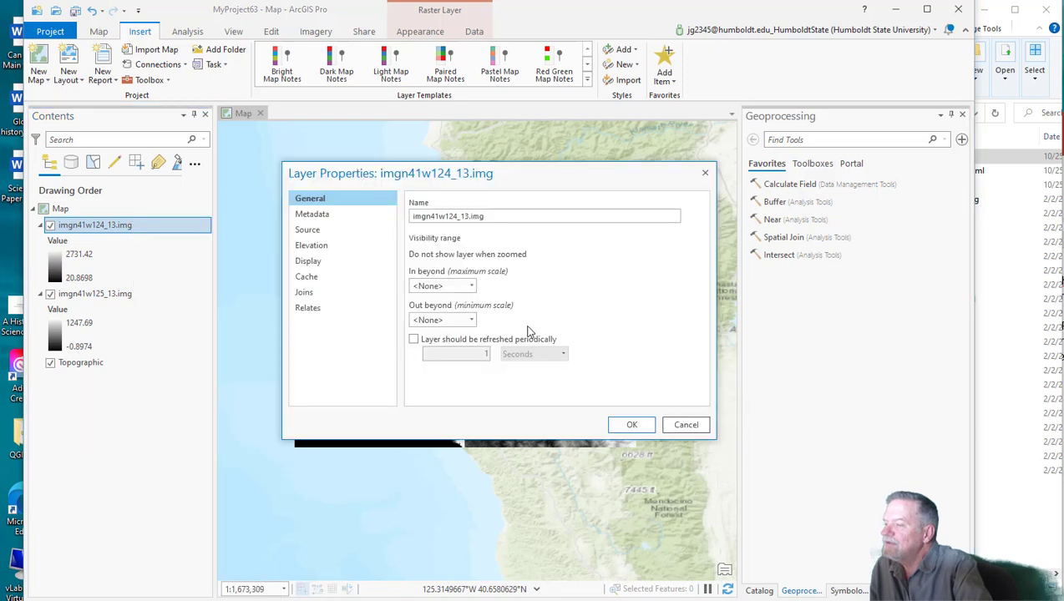
pyautogui.click(332, 231)
pyautogui.click(493, 307)
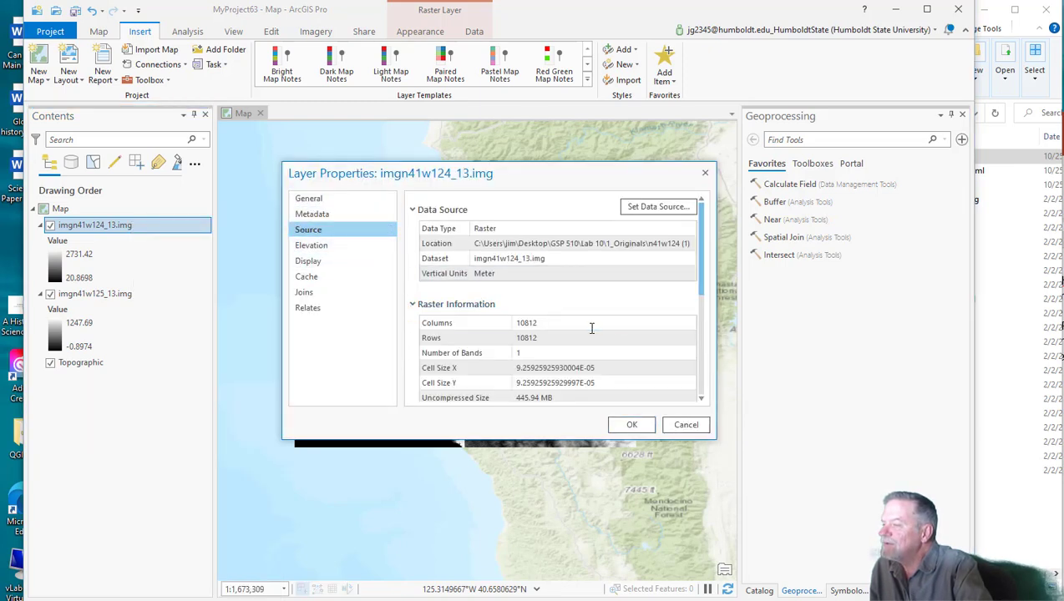
pyautogui.scroll(-3, 623, 321)
pyautogui.scroll(1, 558, 271)
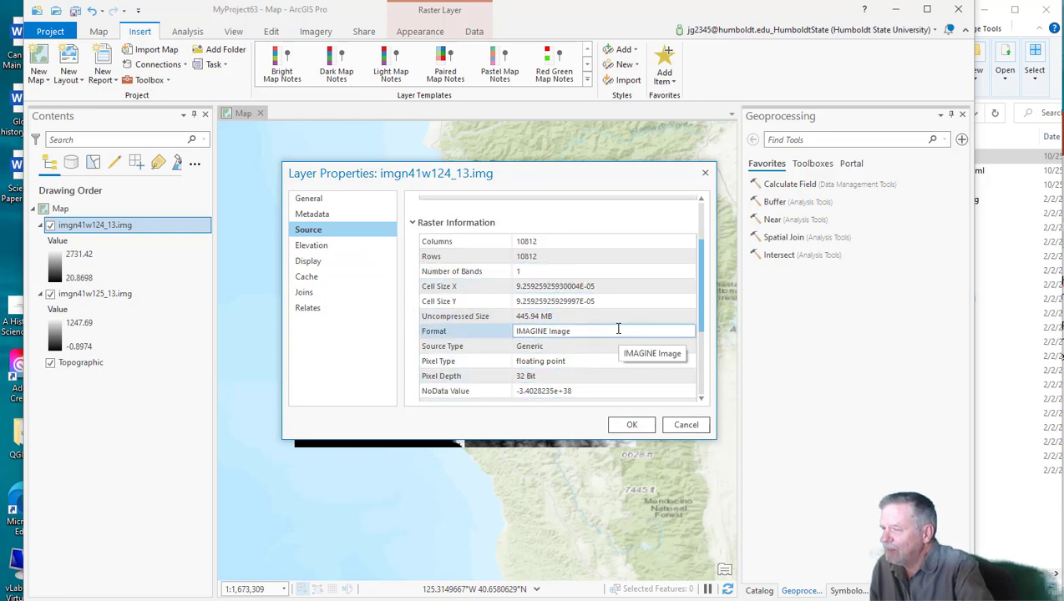
pyautogui.scroll(-4, 611, 335)
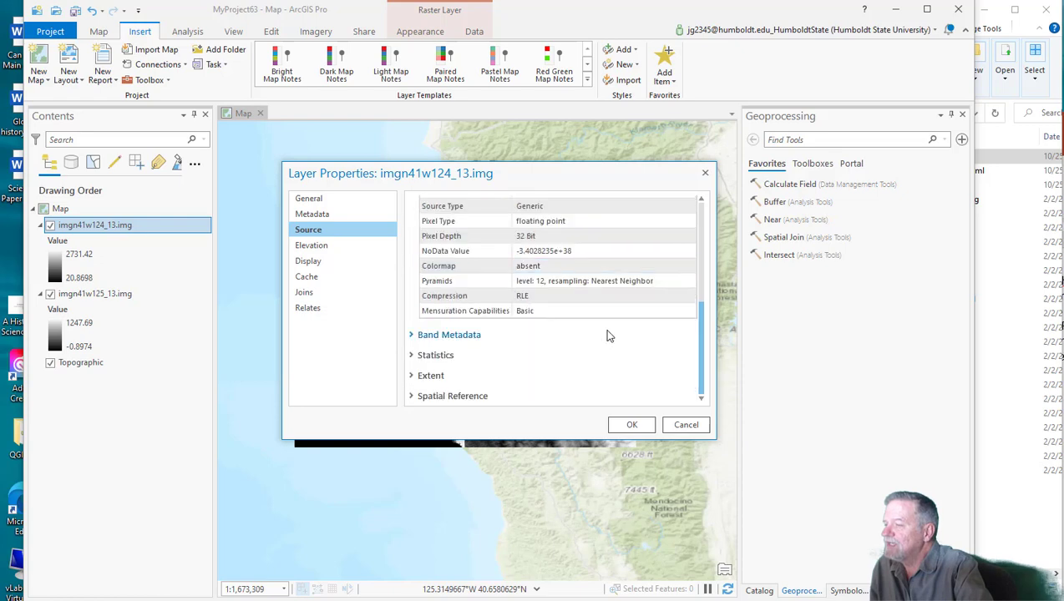
pyautogui.scroll(3, 608, 330)
pyautogui.scroll(-3, 573, 335)
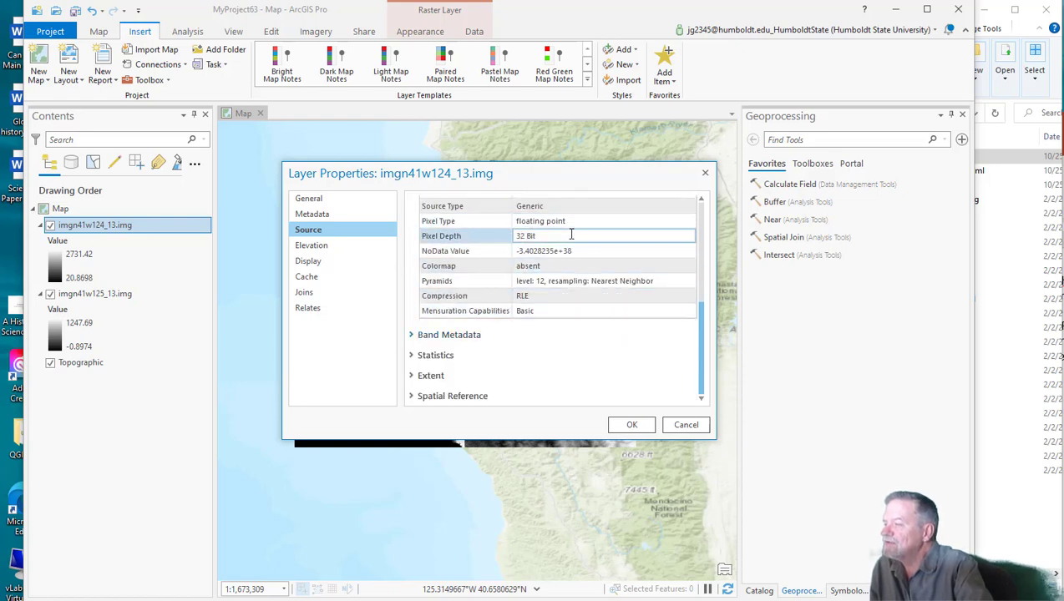
# Step: Review the spatial reference of imgn41w124_13.img, including its vertical coordinate system, and close the properties without changes
pyautogui.click(471, 398)
pyautogui.scroll(-3, 585, 355)
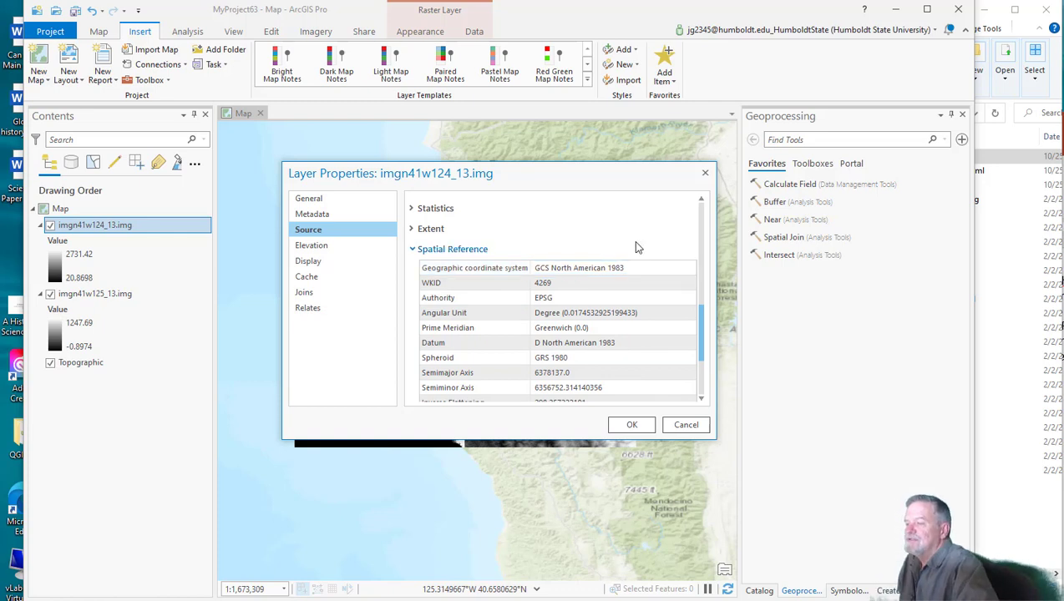
pyautogui.scroll(-3, 635, 248)
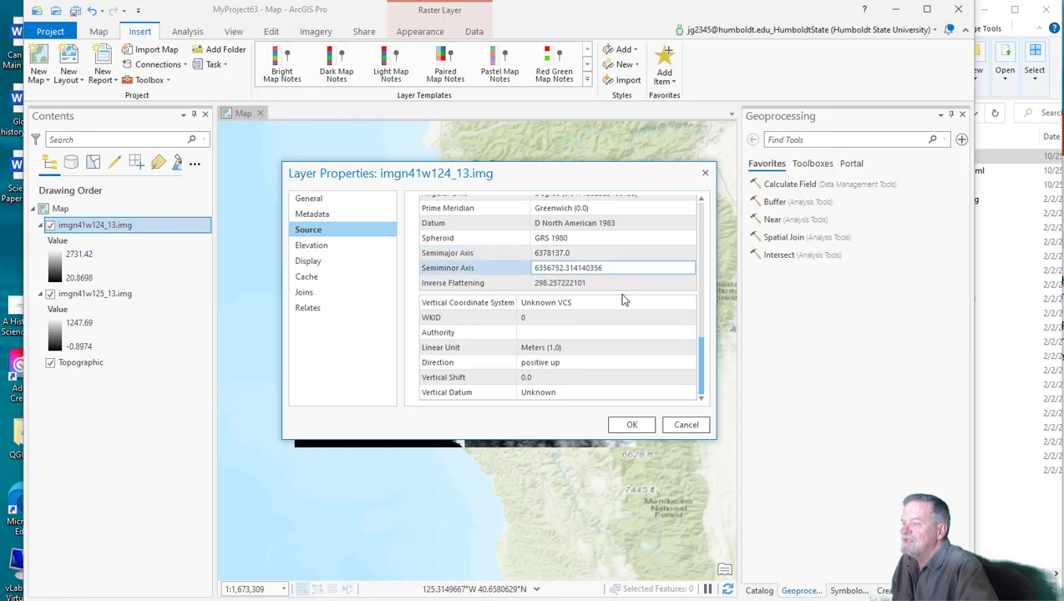
pyautogui.scroll(4, 621, 277)
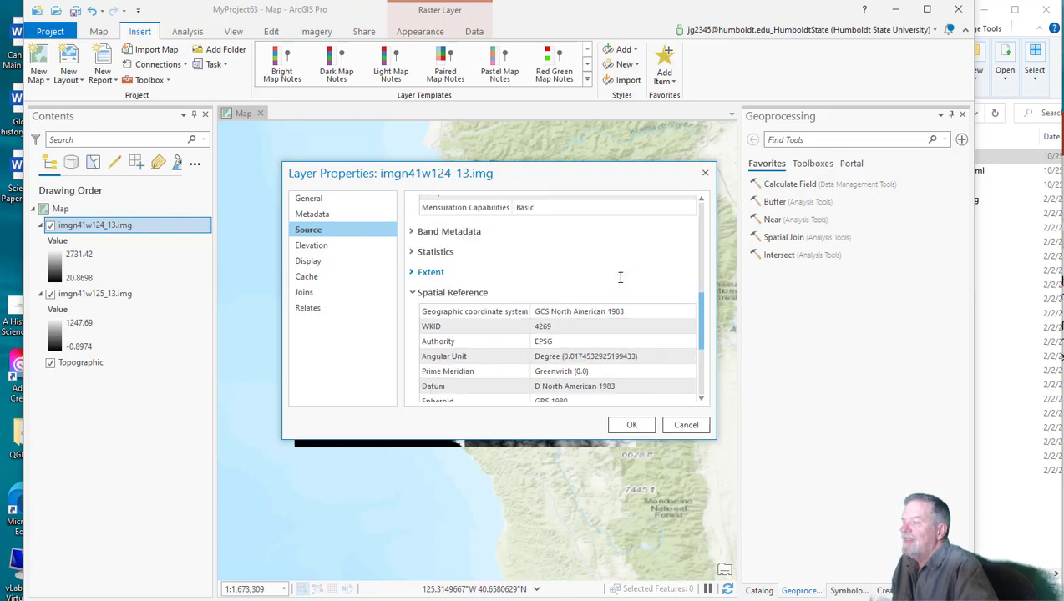
pyautogui.click(686, 426)
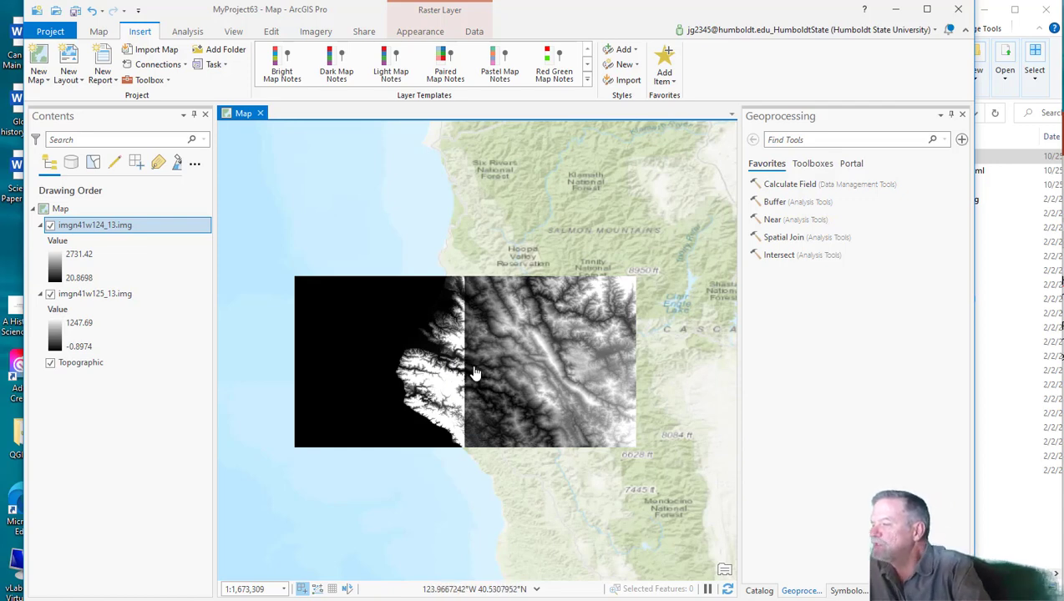
pyautogui.scroll(-10, 485, 404)
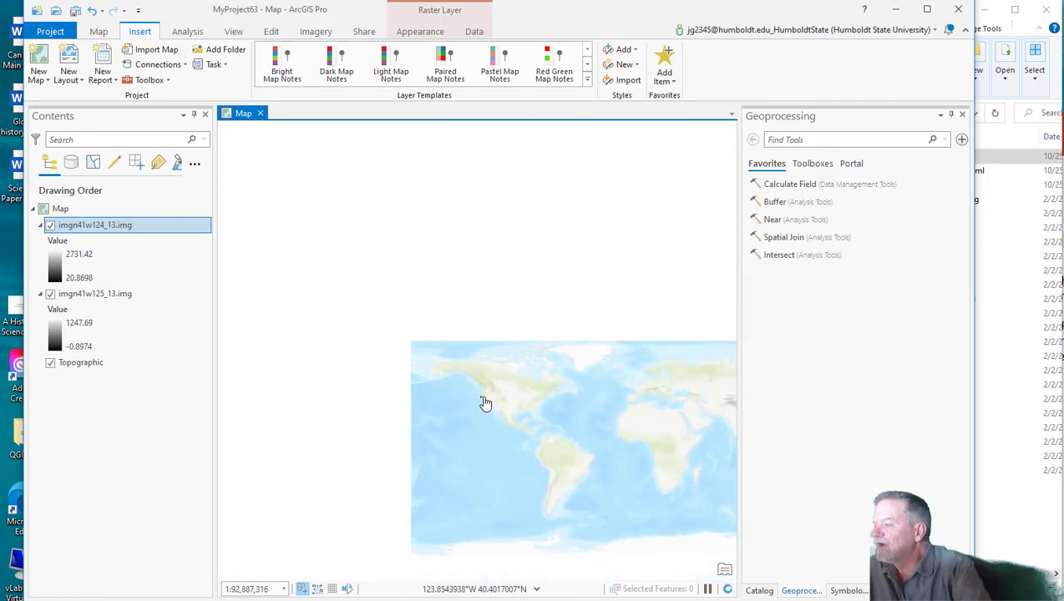
pyautogui.scroll(4, 484, 404)
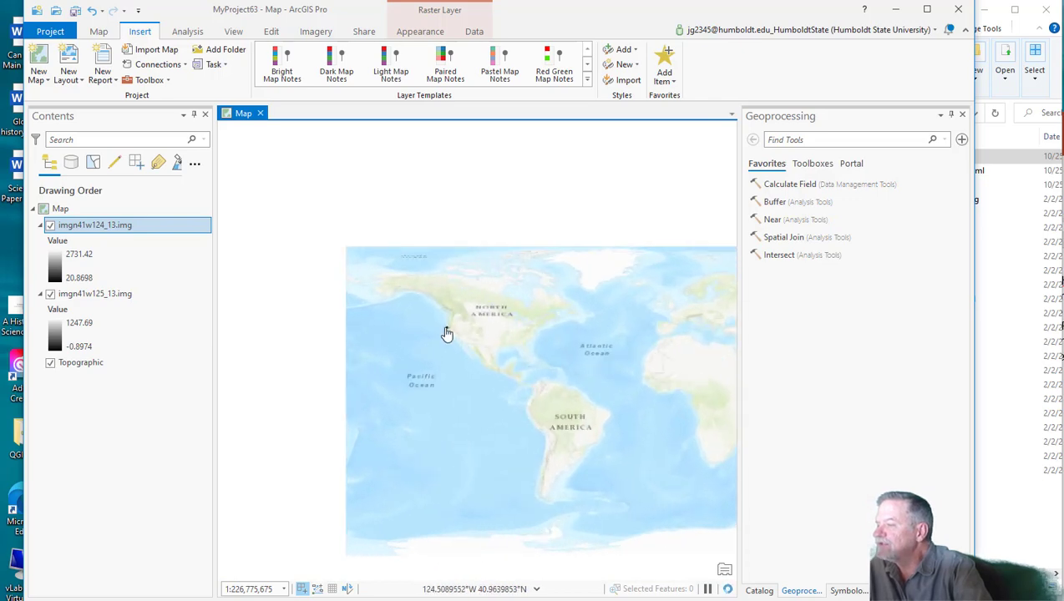
pyautogui.scroll(10, 447, 334)
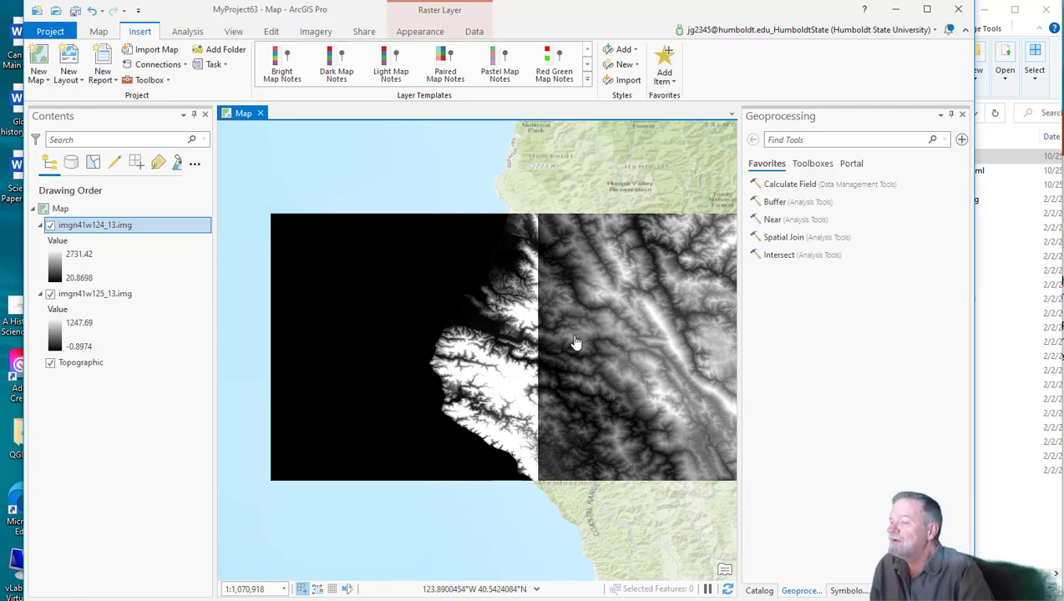
# Step: Open the Mosaic To New Raster tool and set imgn41w124_13.img and imgn41w125_13.img as its input rasters
pyautogui.click(822, 142)
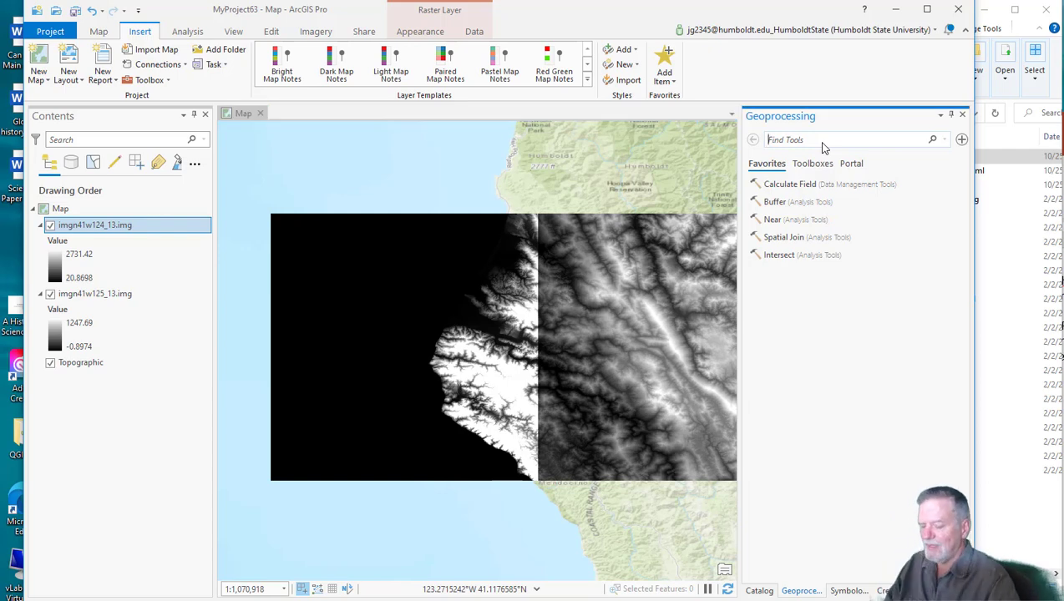
pyautogui.write('mosic to new')
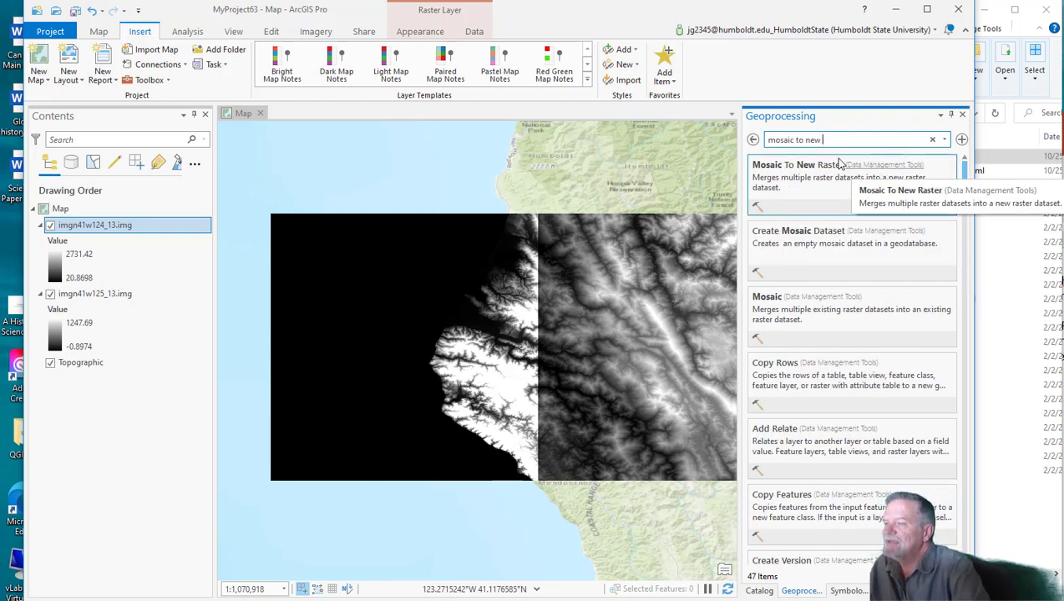
pyautogui.click(799, 178)
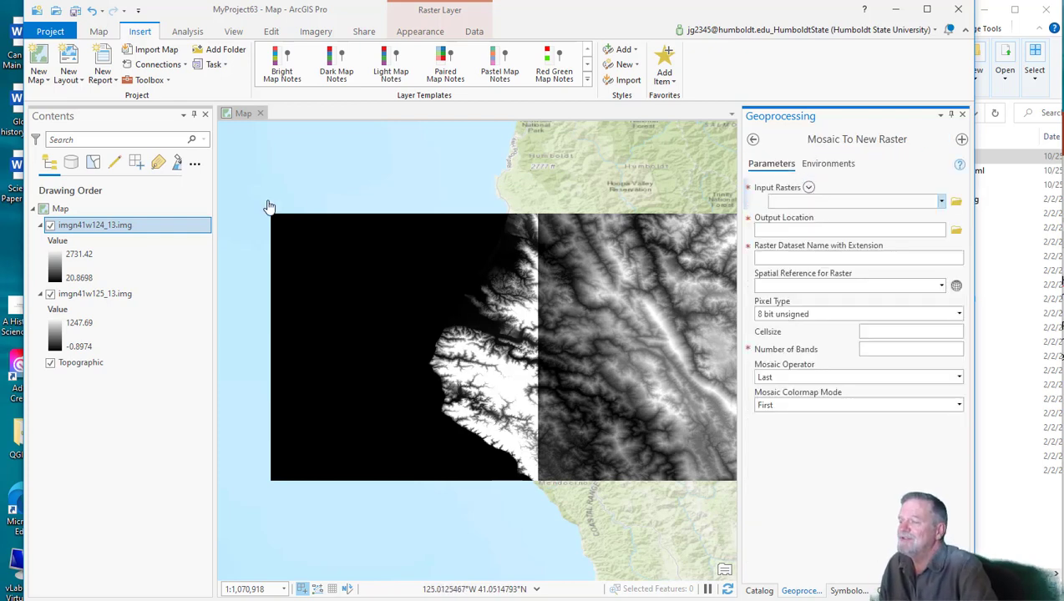
pyautogui.moveTo(111, 224); pyautogui.dragTo(324, 220)
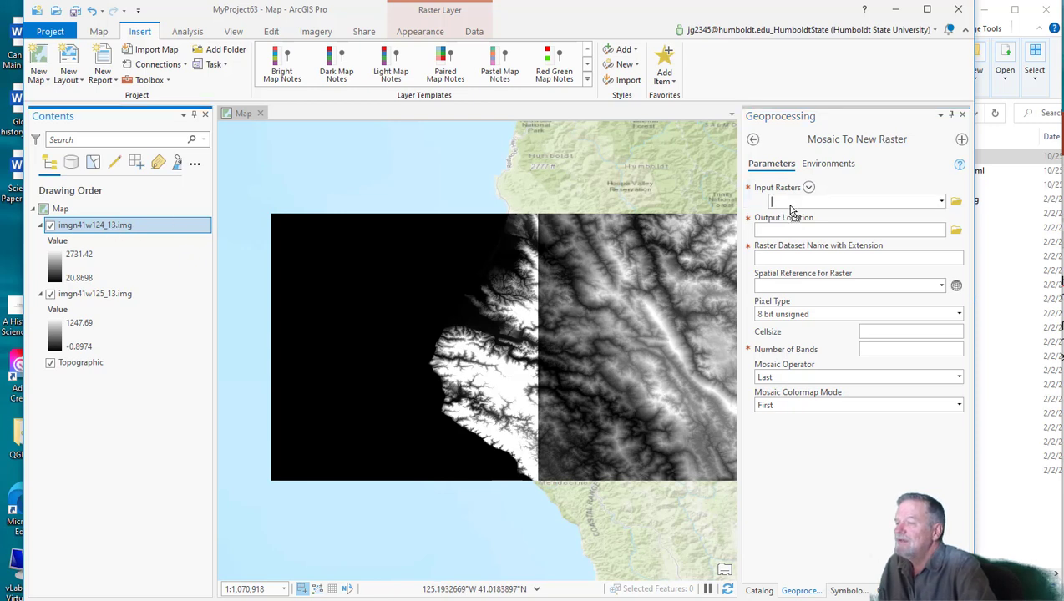
pyautogui.moveTo(96, 294); pyautogui.dragTo(342, 273)
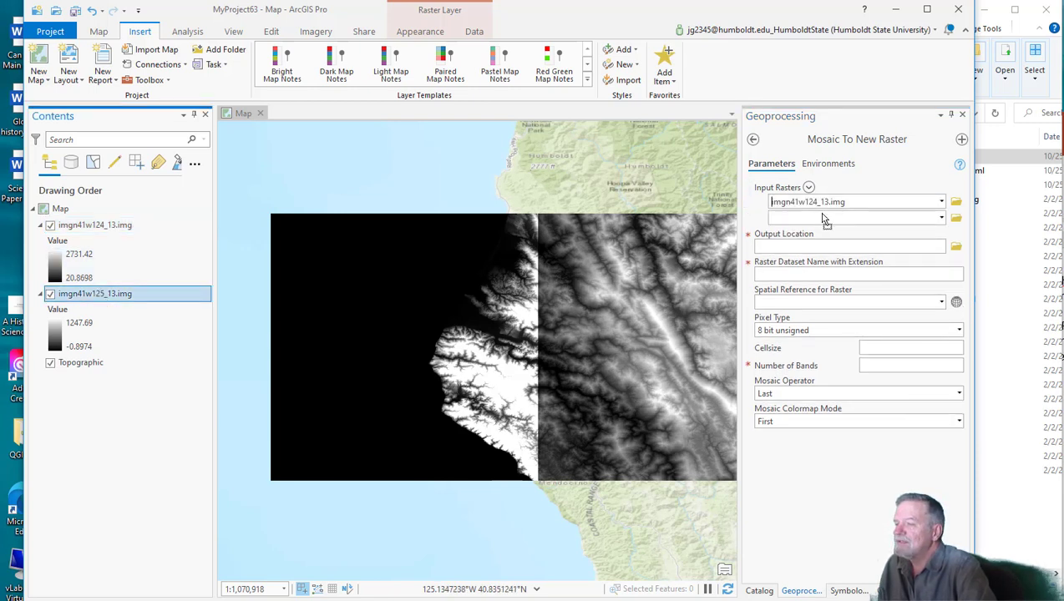
pyautogui.moveTo(822, 218); pyautogui.dragTo(824, 221)
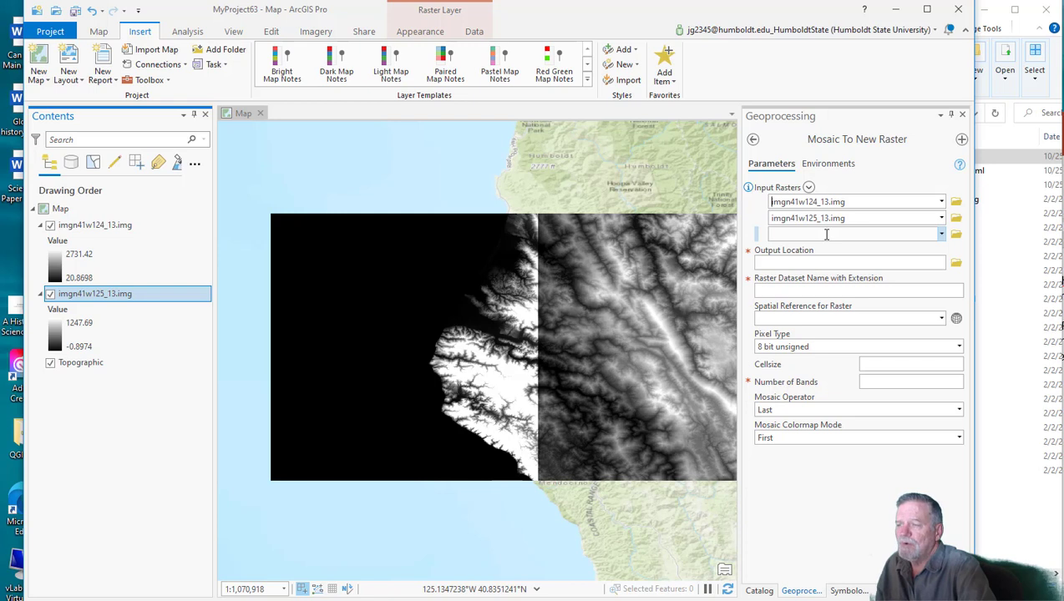
# Step: Browse for the mosaic's output location to the GSP 510 > Lab 10 > 2_Working folder on the Desktop
pyautogui.click(957, 265)
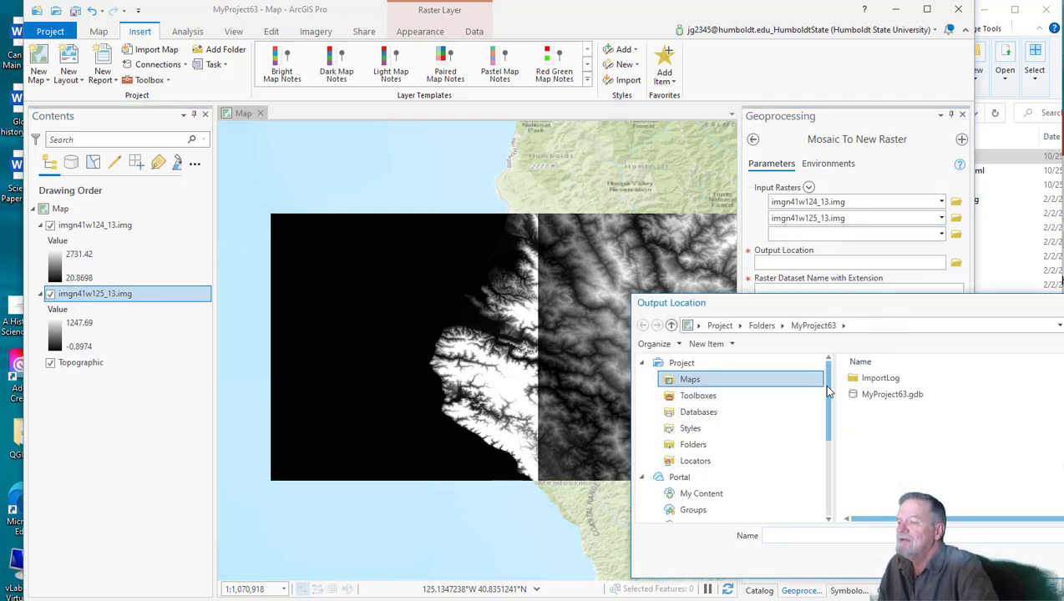
pyautogui.moveTo(806, 304); pyautogui.dragTo(727, 247)
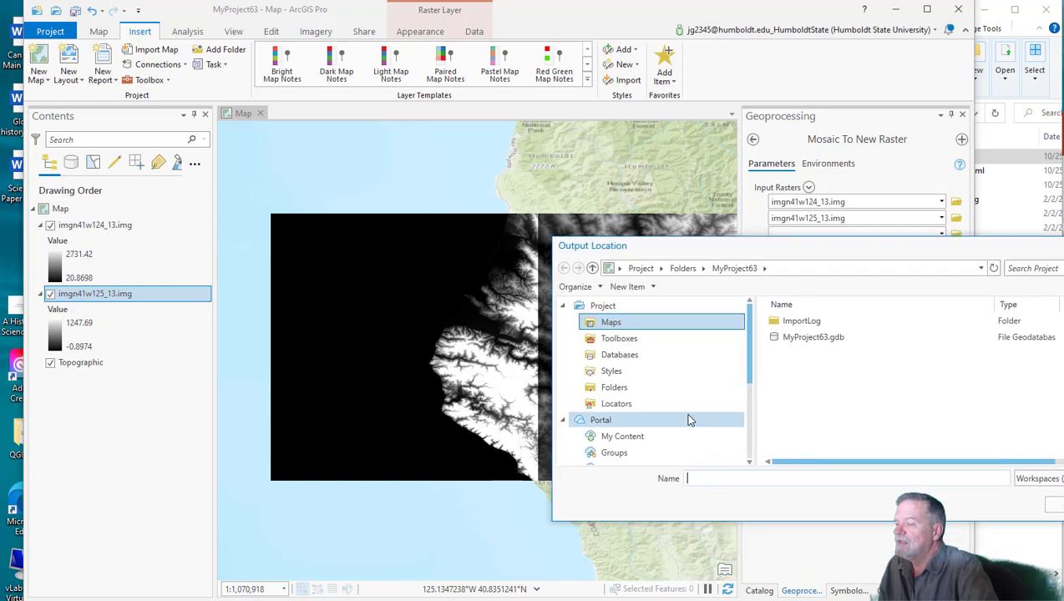
pyautogui.scroll(-5, 690, 420)
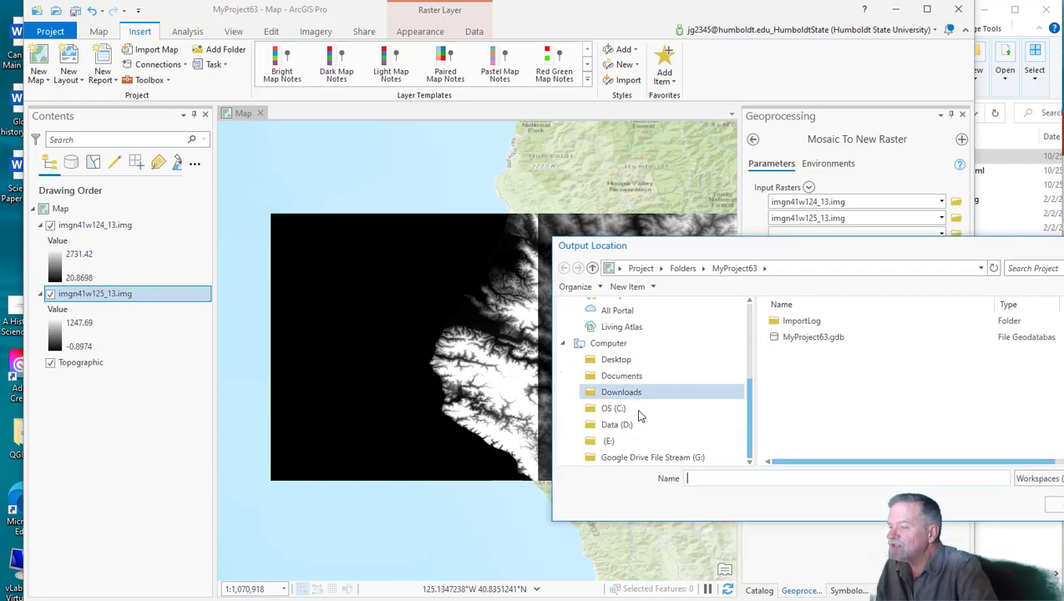
pyautogui.click(633, 412)
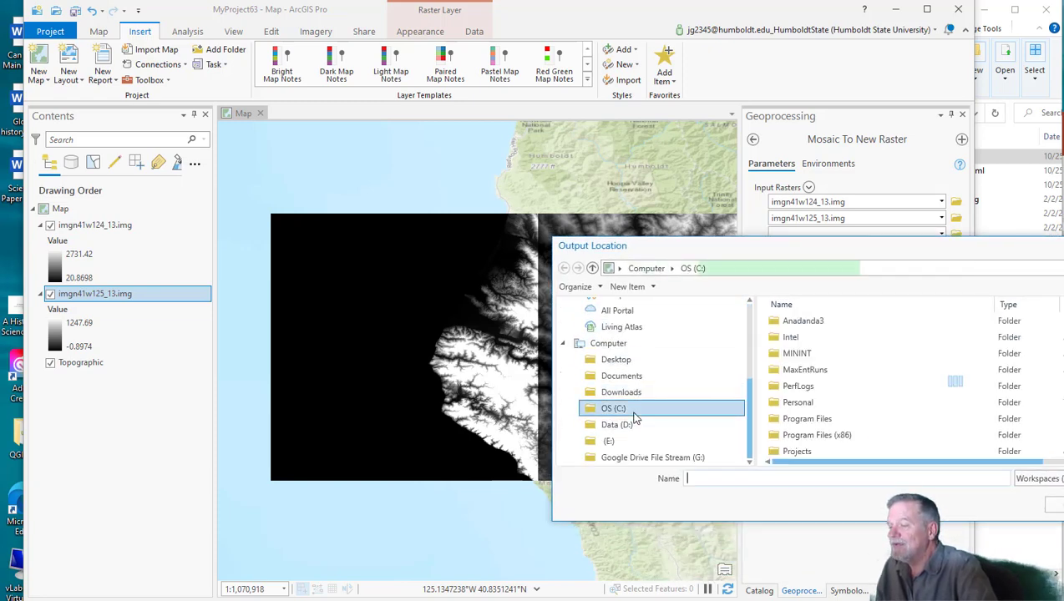
pyautogui.click(620, 360)
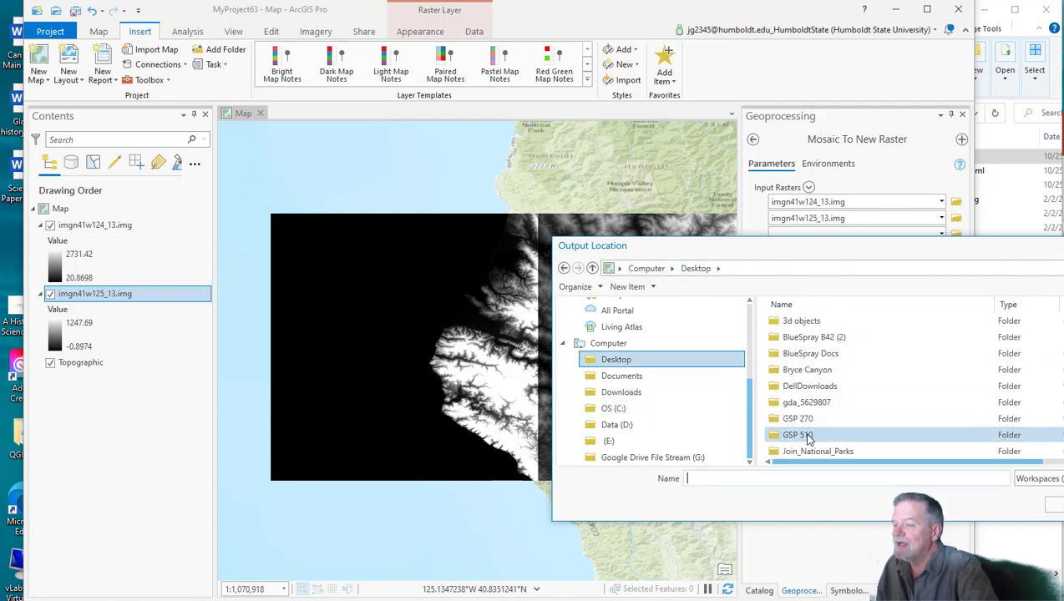
pyautogui.doubleClick(807, 436)
pyautogui.scroll(-2, 810, 419)
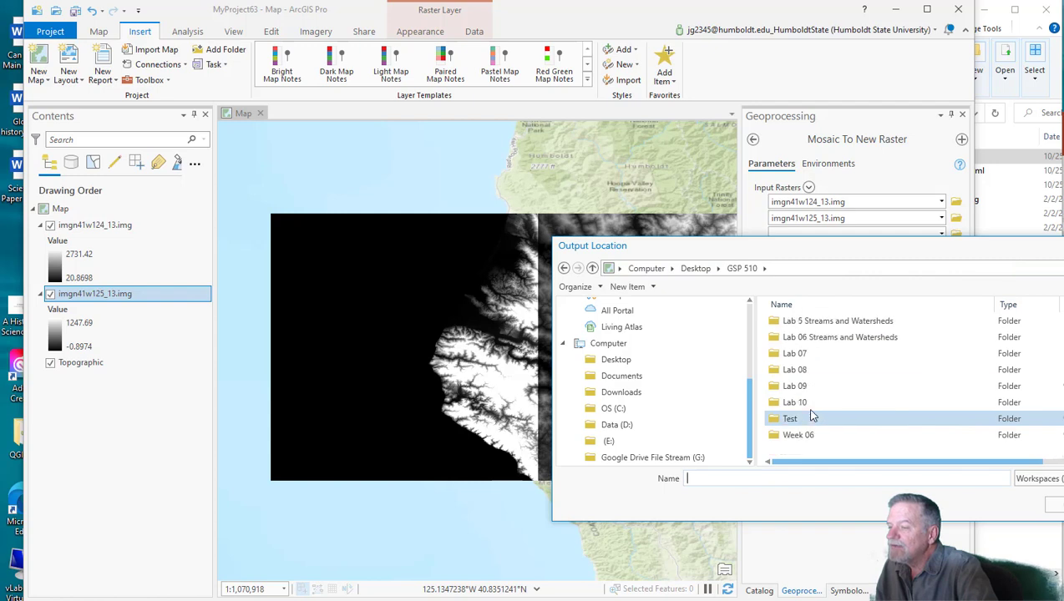
pyautogui.doubleClick(804, 404)
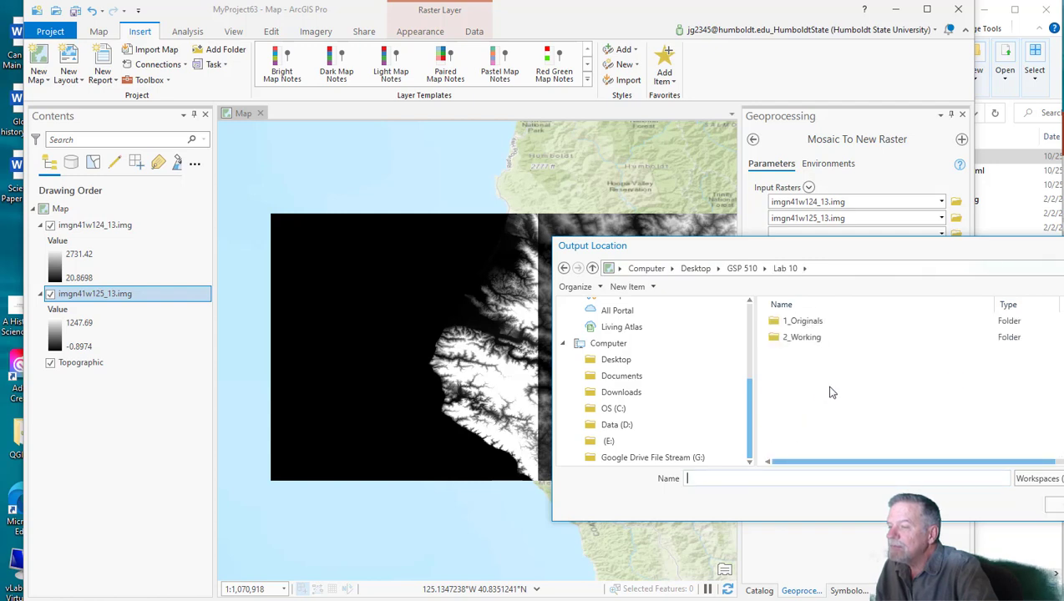
pyautogui.doubleClick(799, 338)
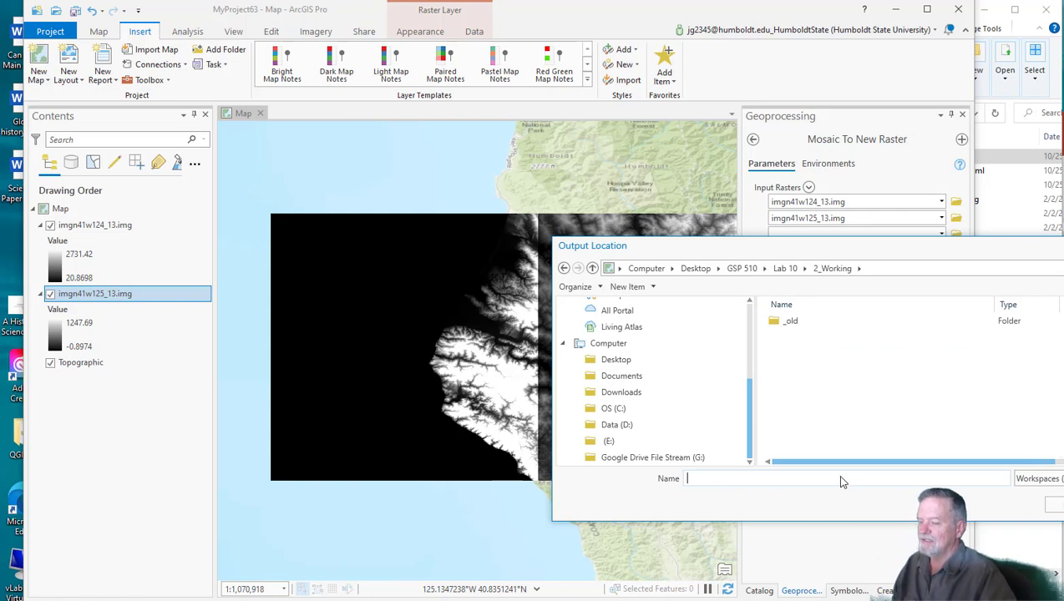
# Step: Try to use Mosaic.img inside the 2_Working folder as the output location
pyautogui.write('Mos')
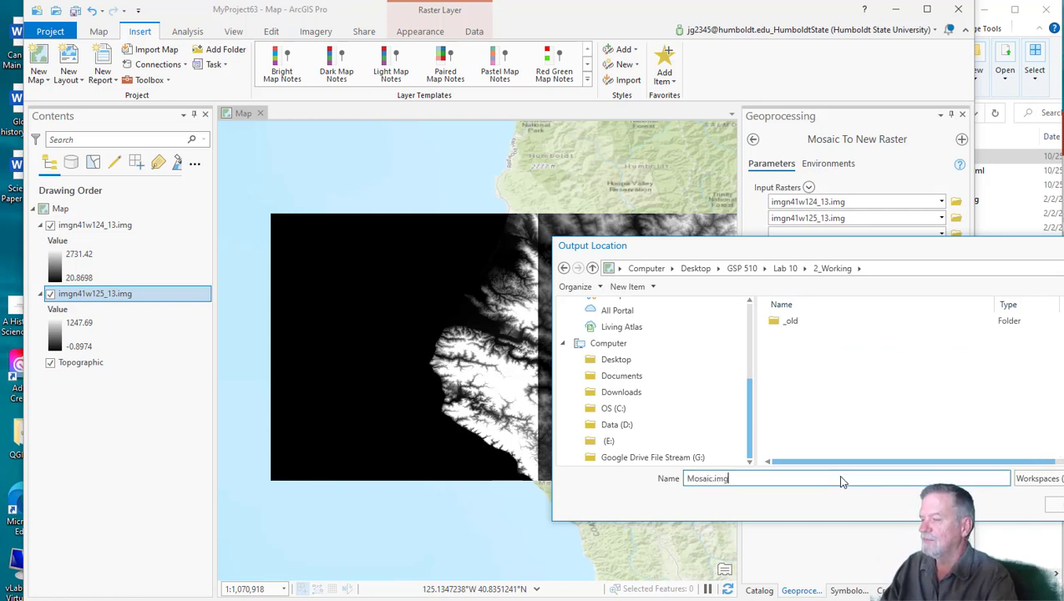
pyautogui.write('aic.img')
pyautogui.press('Return')
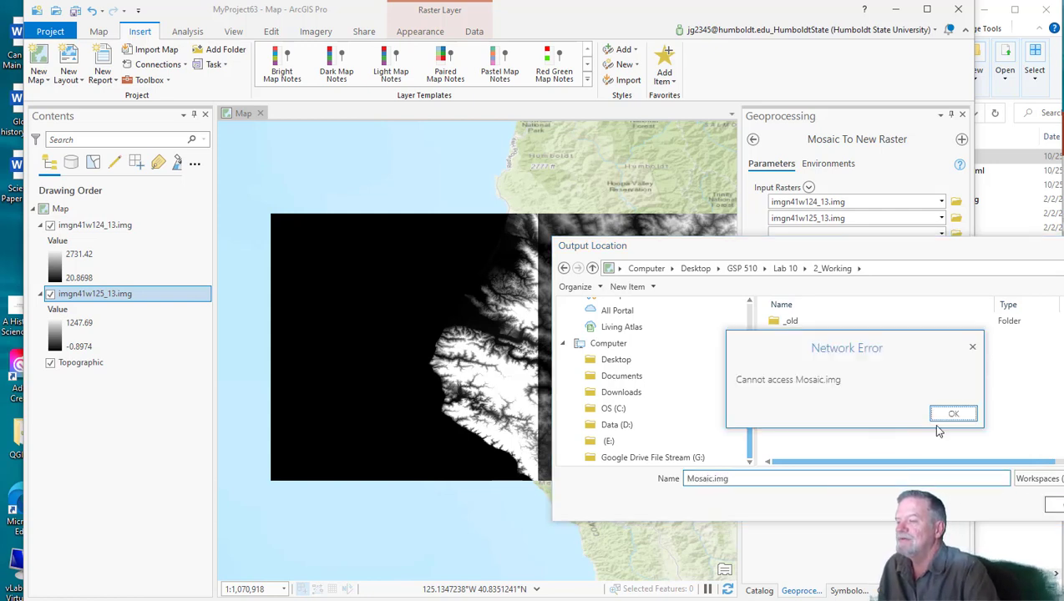
pyautogui.click(948, 415)
# Step: Go back to the Lab 10 folder and set its 2_Working folder as the output location
pyautogui.click(785, 268)
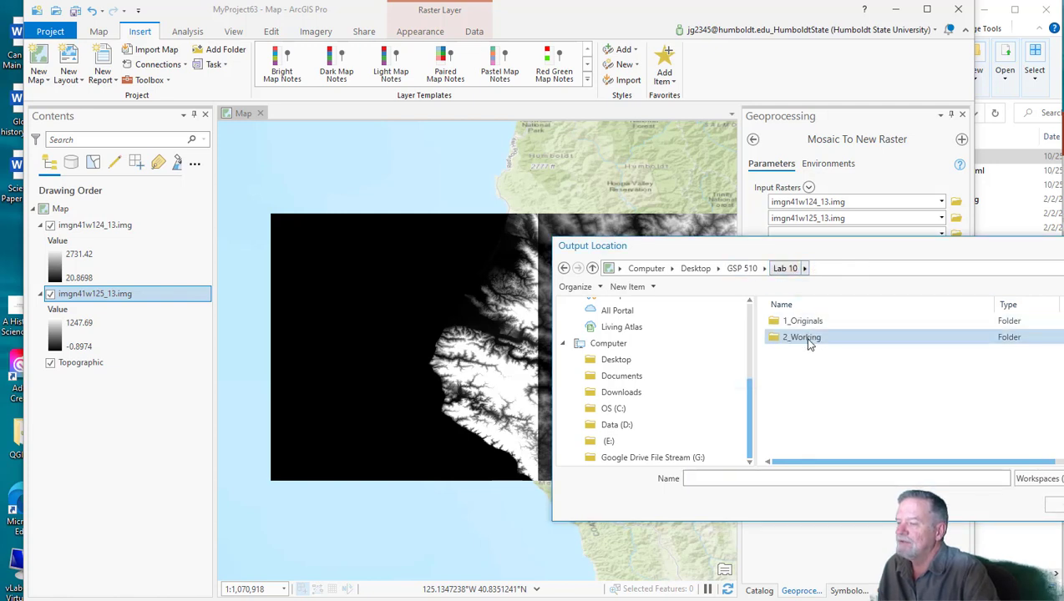
pyautogui.click(809, 339)
pyautogui.press('Return')
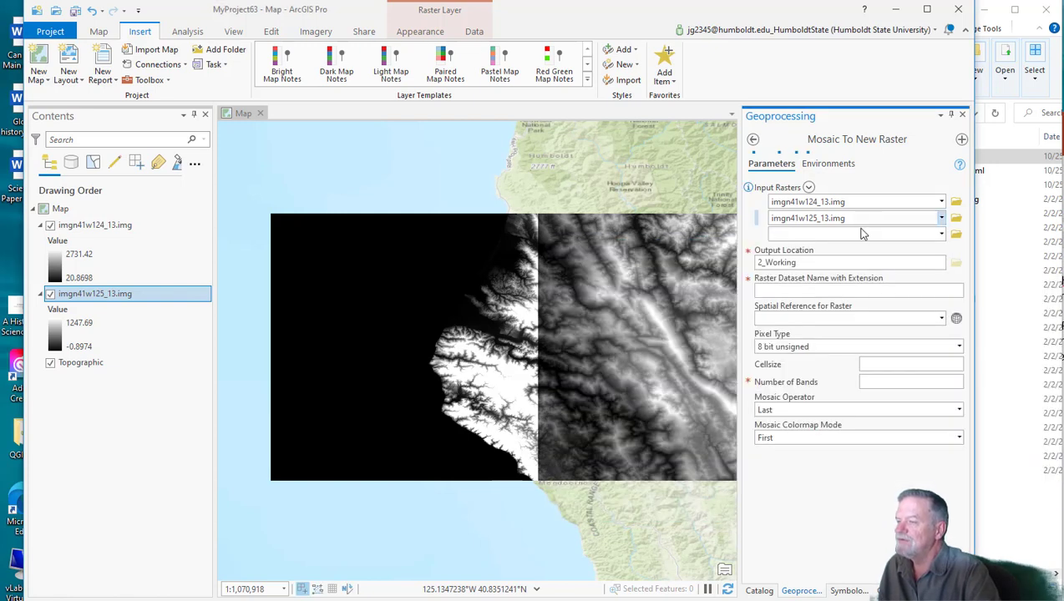
# Step: Name the output raster dataset Mosaic.img and set its pixel type to 32 bit float
pyautogui.click(859, 291)
pyautogui.write('Mi')
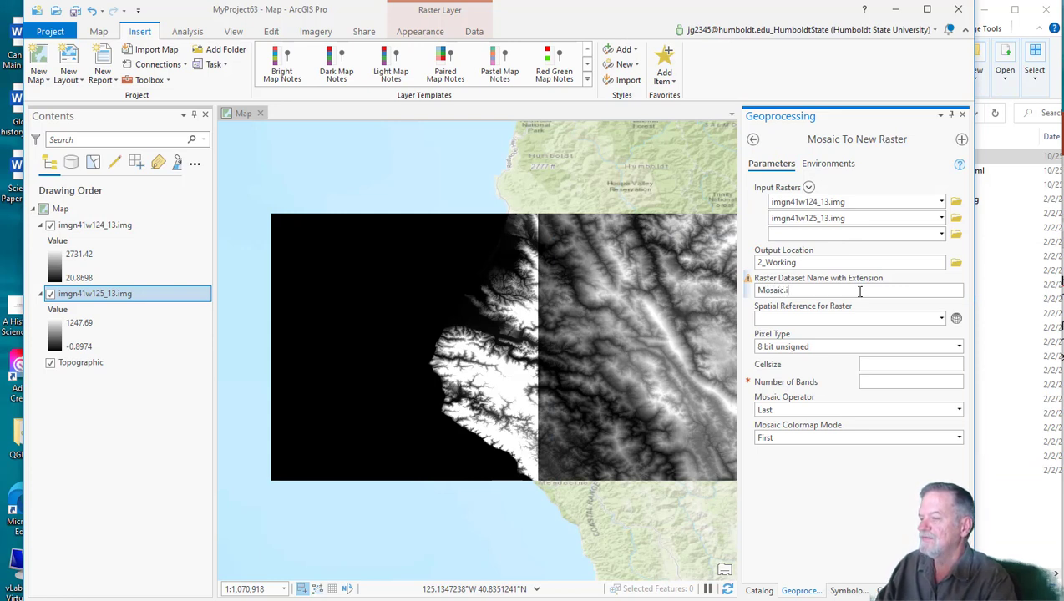
pyautogui.write('mg')
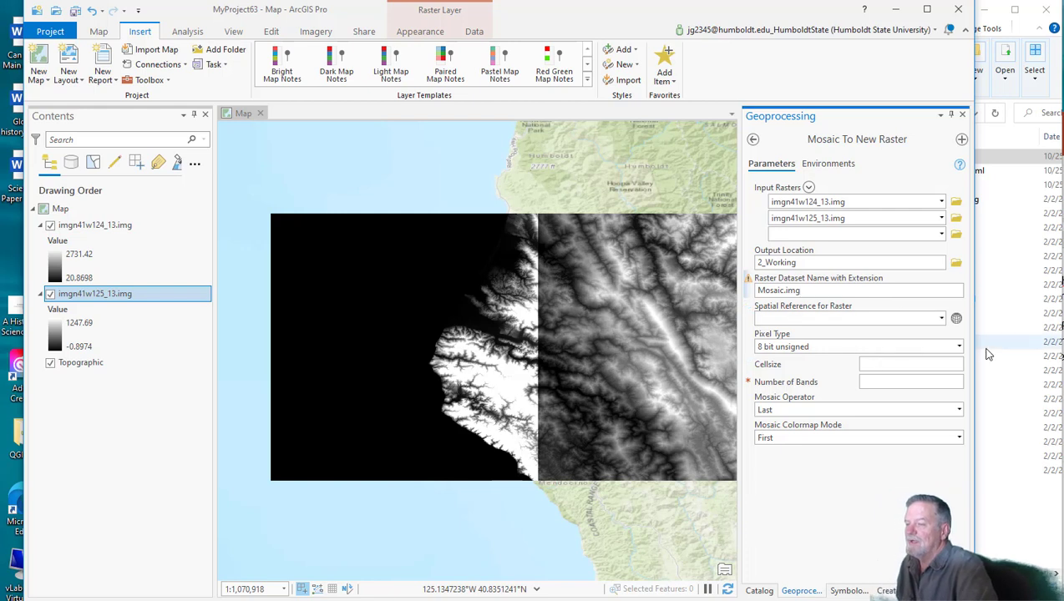
pyautogui.click(959, 346)
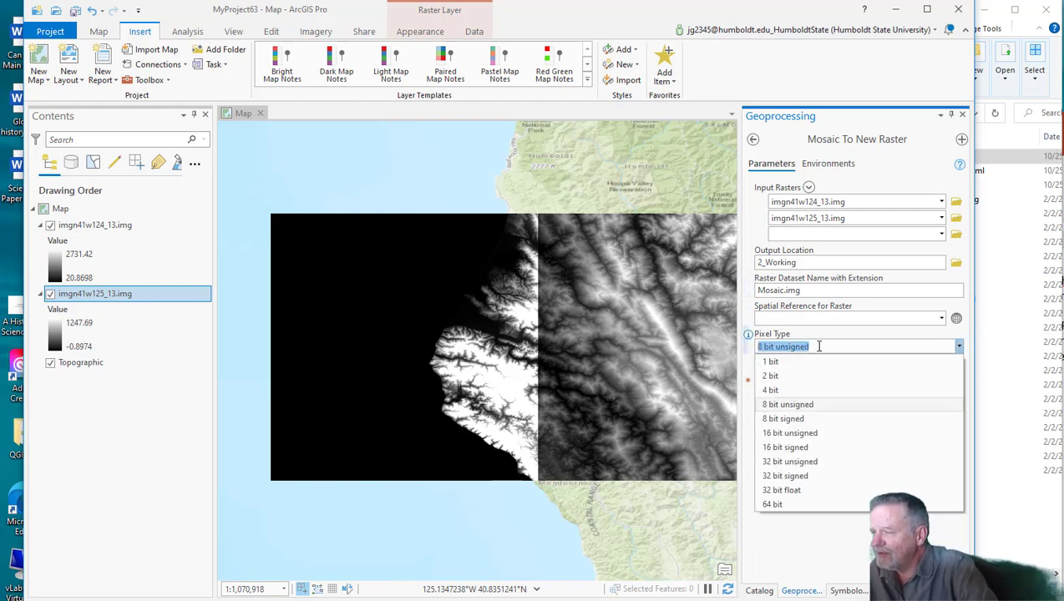
pyautogui.click(808, 490)
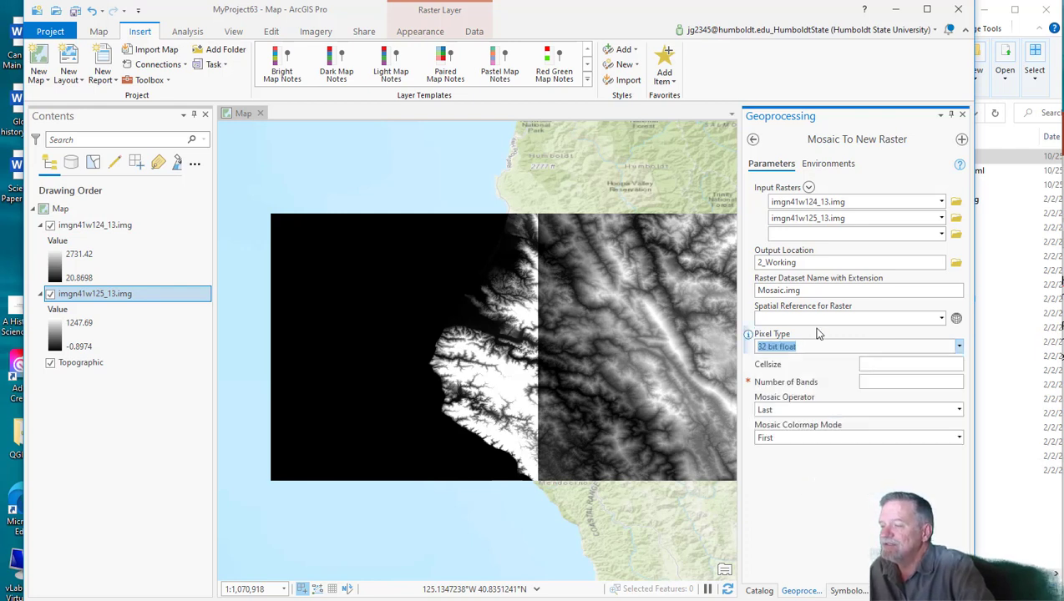
# Step: Set the number of bands to 1, keep Last as the mosaic operator, and run Mosaic To New Raster
pyautogui.click(901, 382)
pyautogui.write('1')
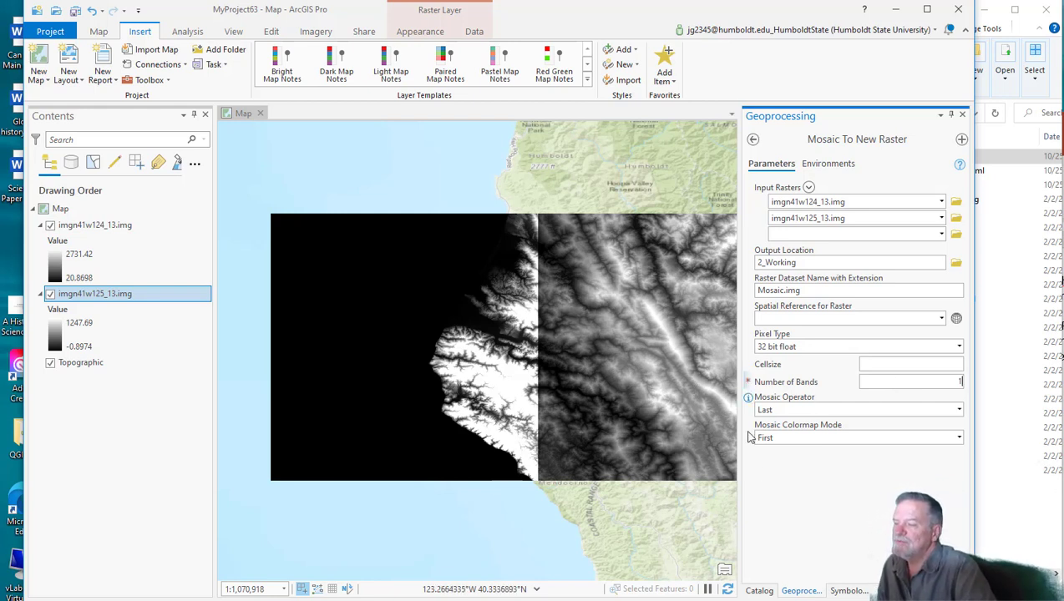
pyautogui.click(959, 410)
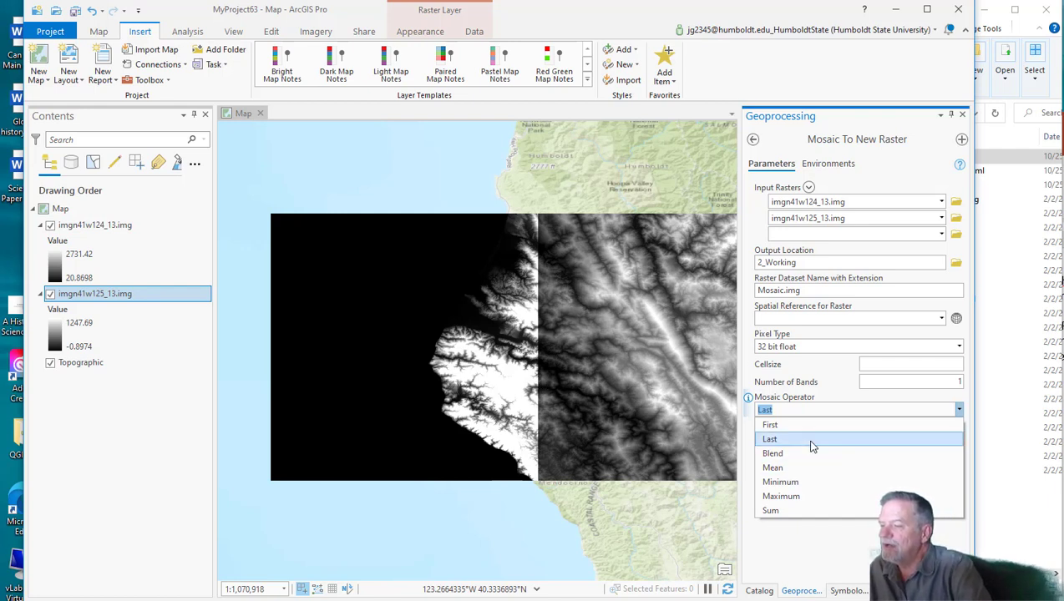
pyautogui.click(810, 547)
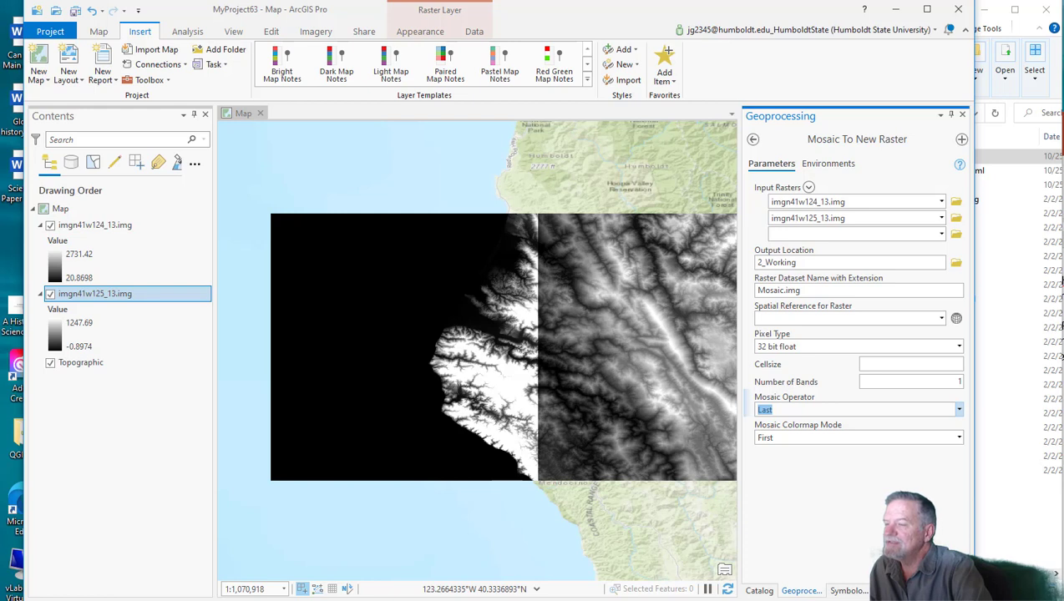
pyautogui.click(944, 529)
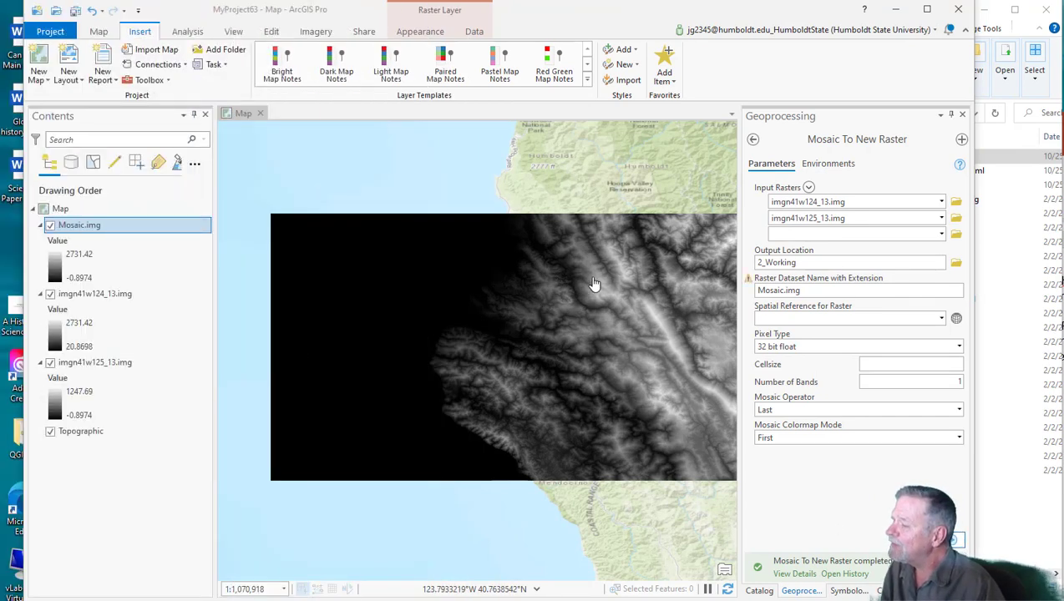
# Step: Find and open the Project Raster tool and set the Mosaic.img layer as its input raster
pyautogui.scroll(3, 577, 363)
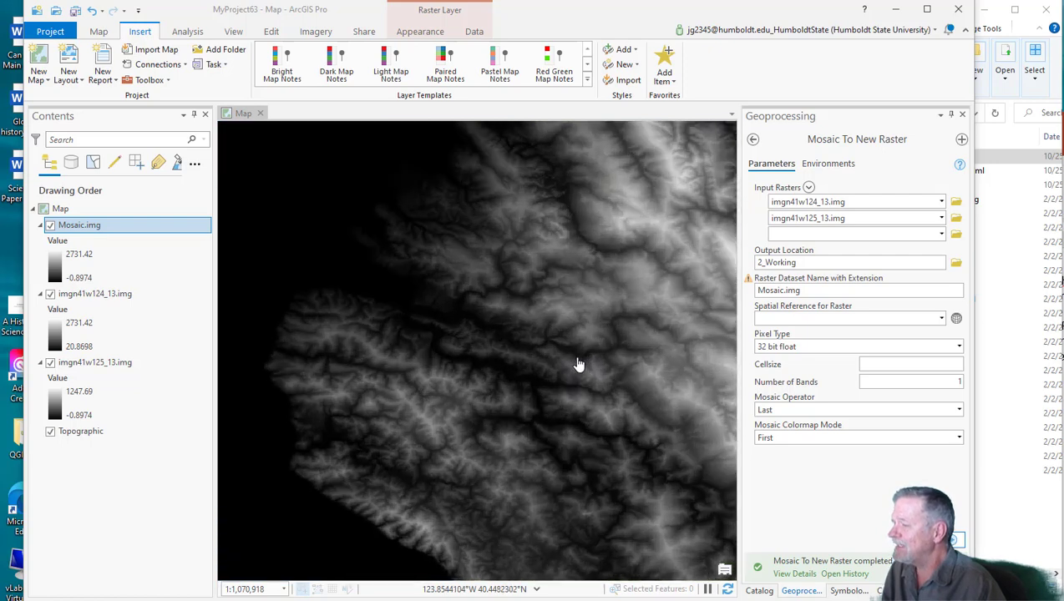
pyautogui.scroll(-1, 577, 363)
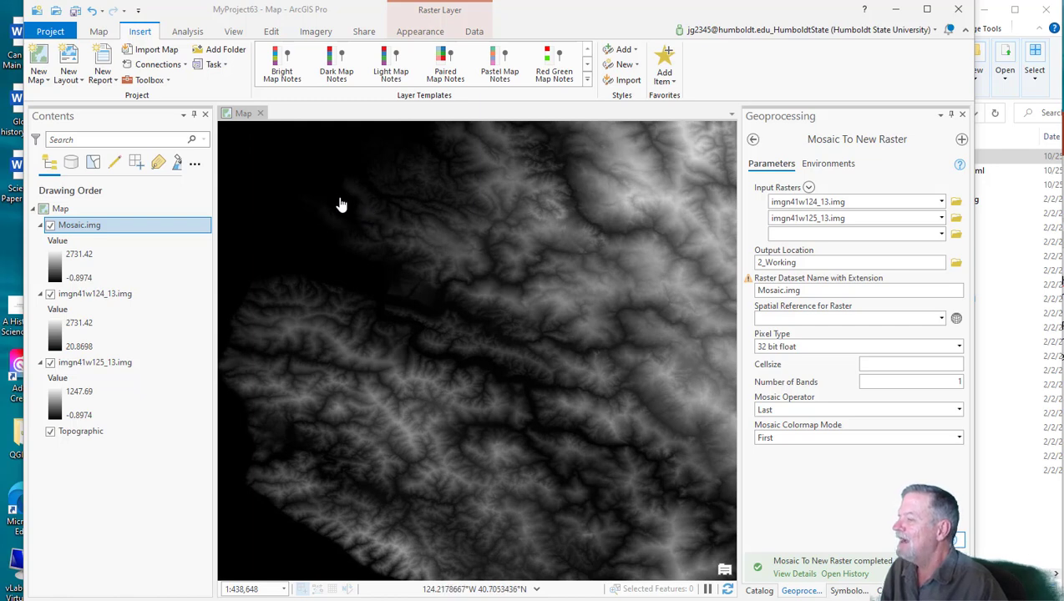
pyautogui.scroll(-2, 451, 387)
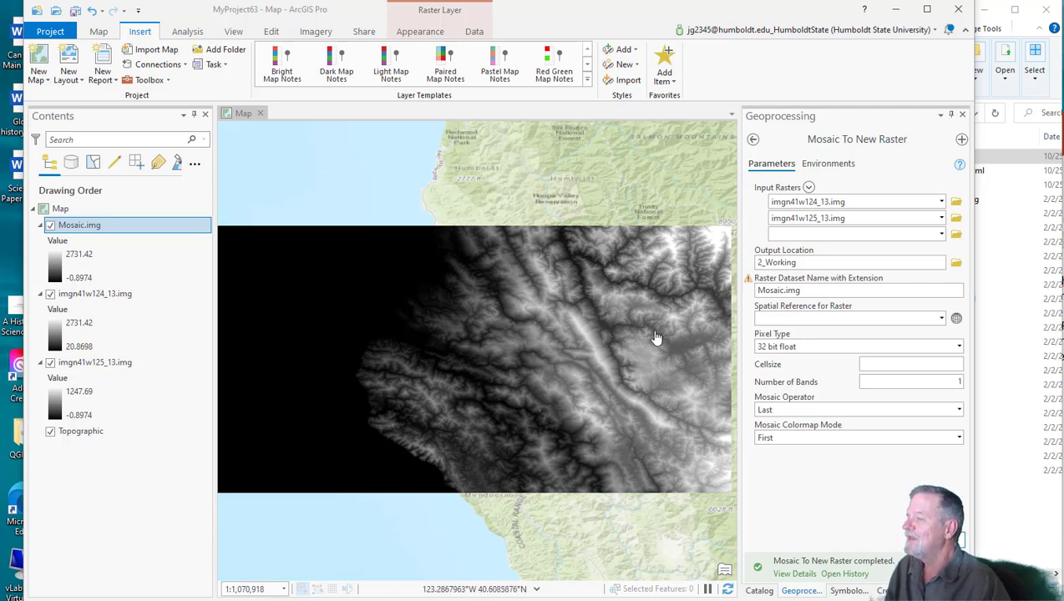
pyautogui.click(187, 32)
pyautogui.click(206, 60)
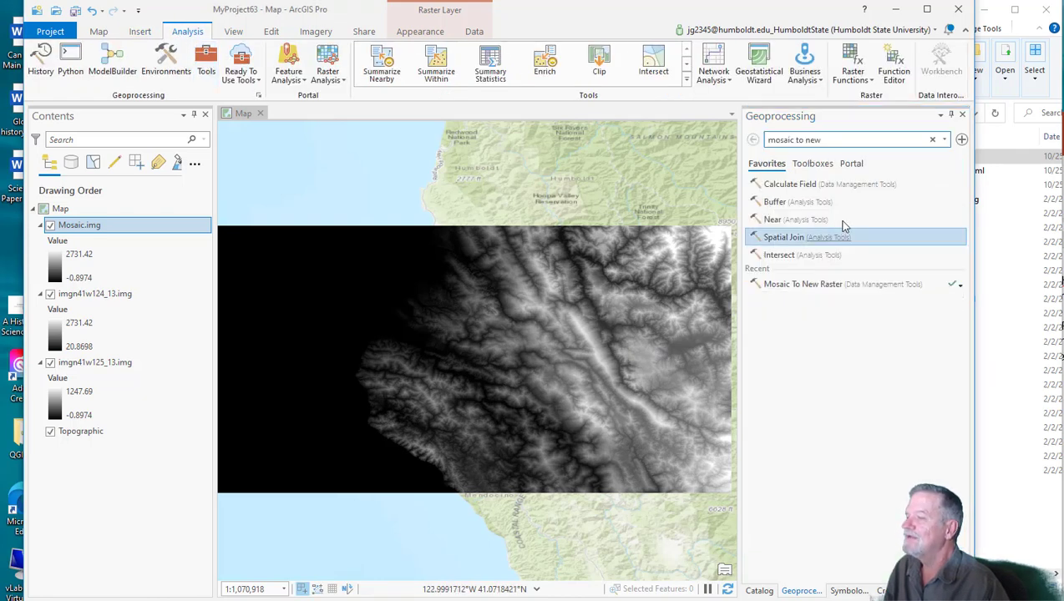
pyautogui.click(843, 139)
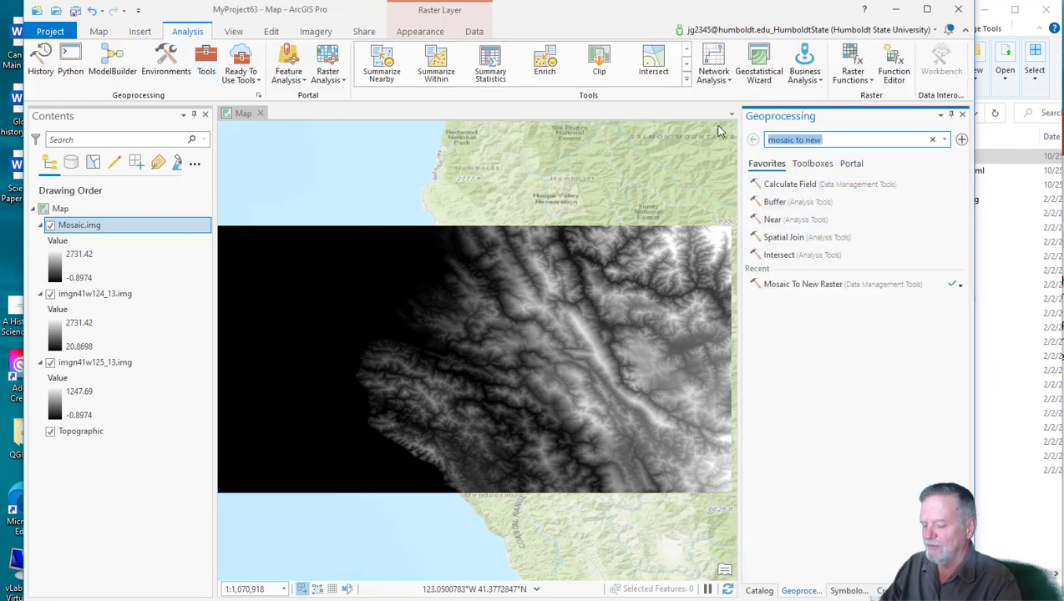
pyautogui.write('project')
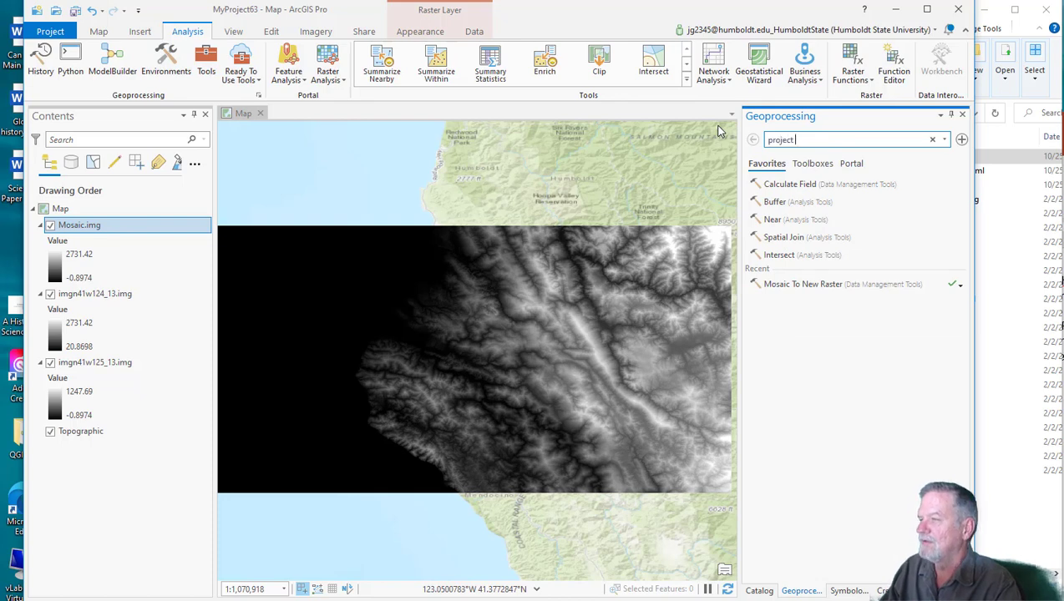
pyautogui.write(' raster')
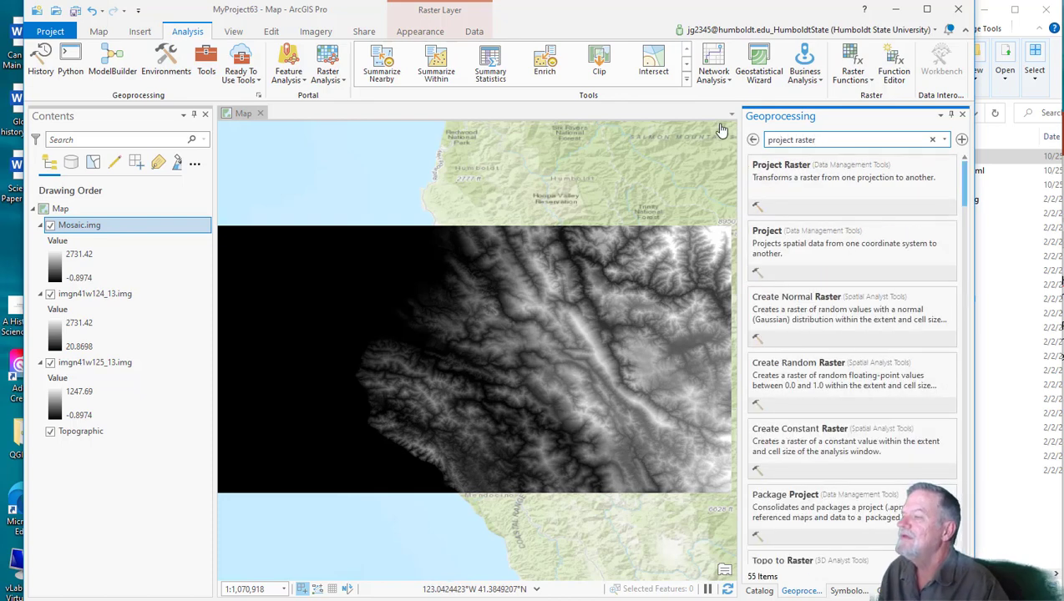
pyautogui.click(786, 164)
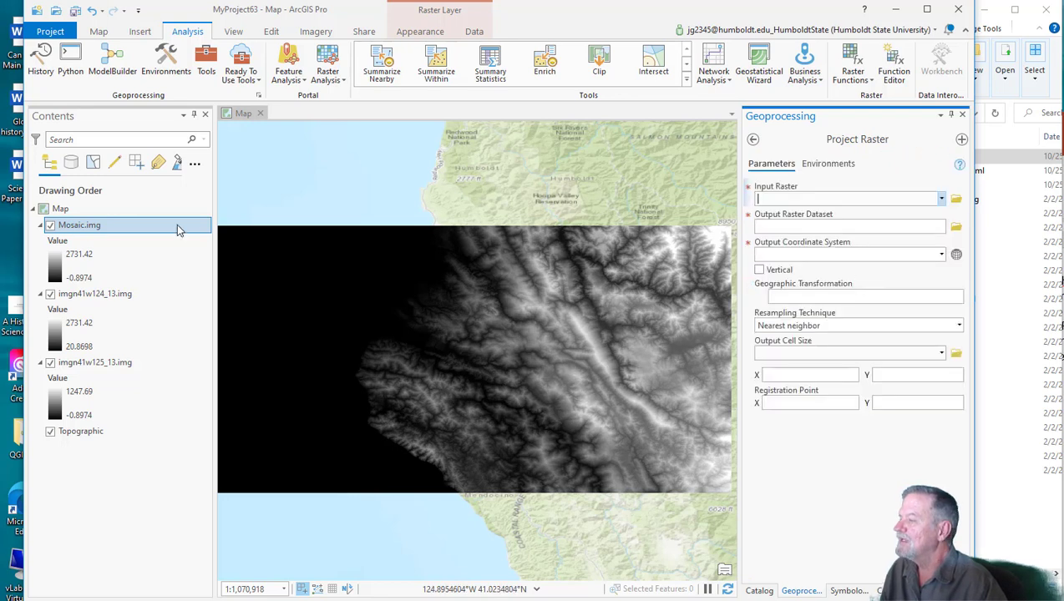
pyautogui.moveTo(92, 233); pyautogui.dragTo(587, 208)
pyautogui.moveTo(785, 203); pyautogui.dragTo(785, 201)
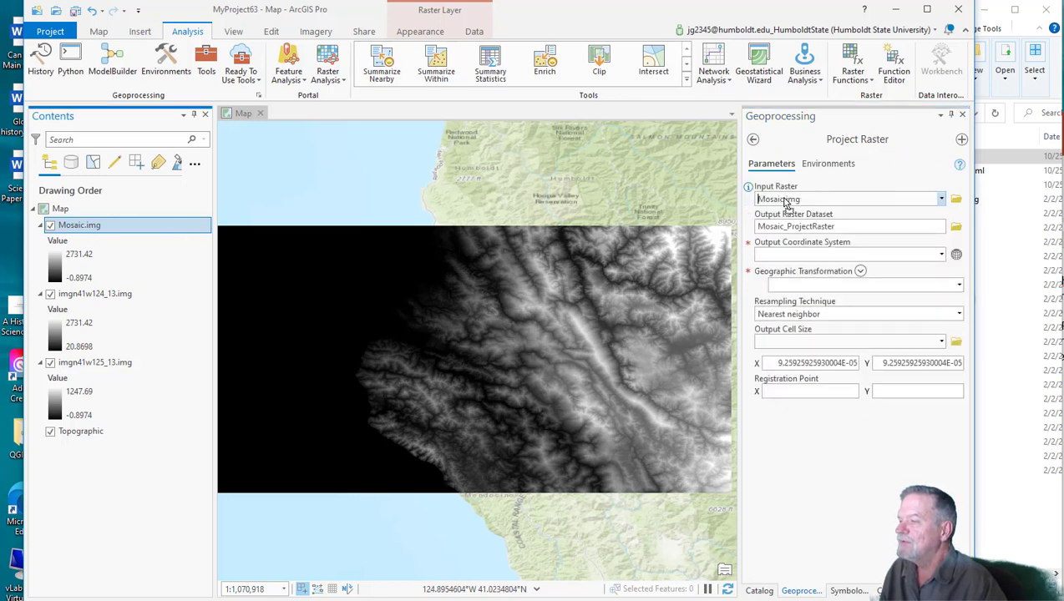
# Step: Browse for the output raster dataset and create a folder named UTM Zone 10 North inside Lab 10 > 2_Working
pyautogui.click(956, 227)
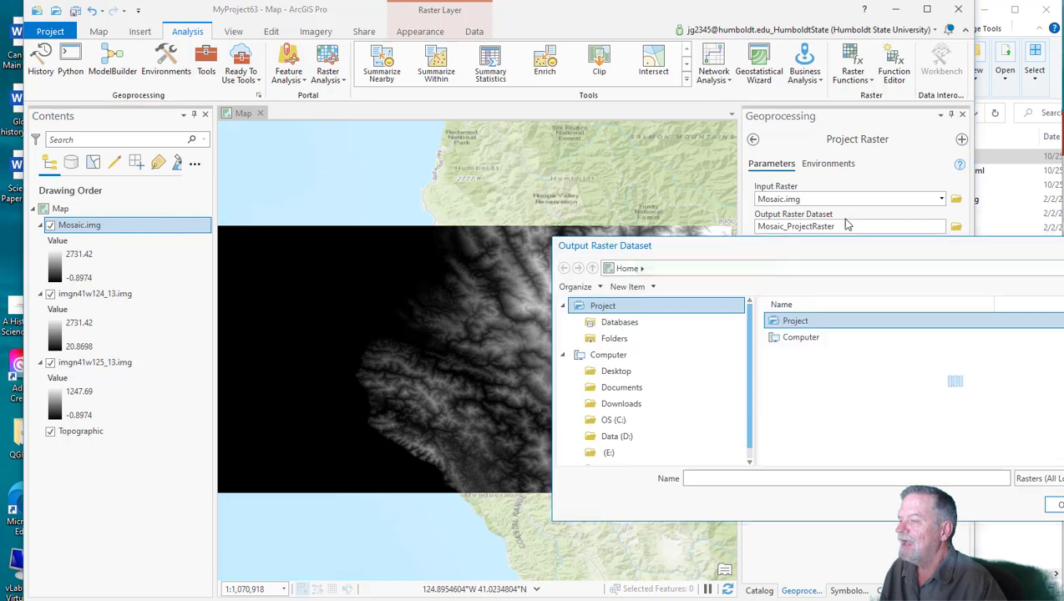
pyautogui.doubleClick(786, 338)
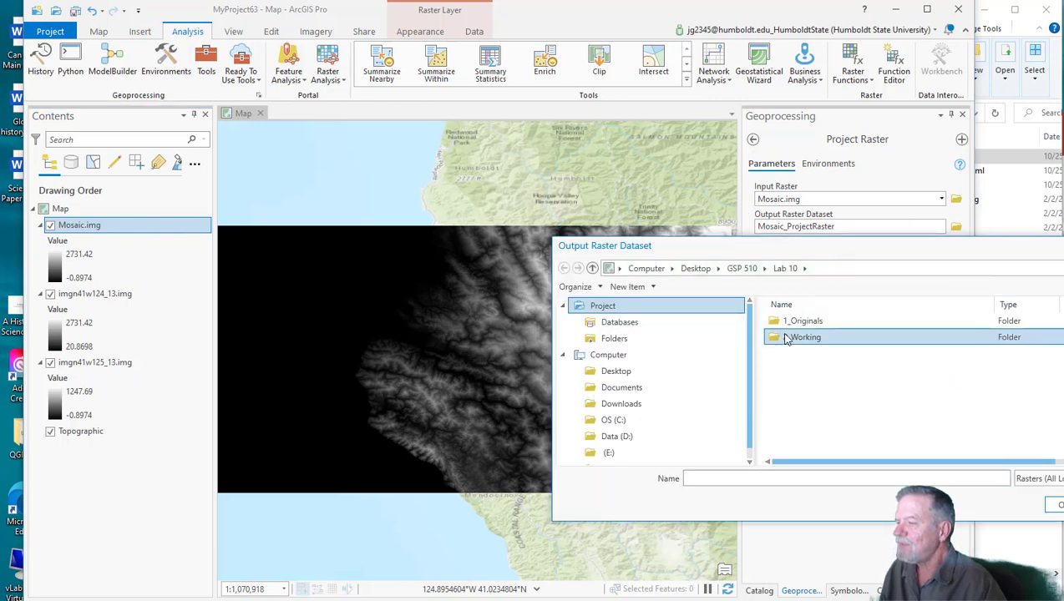
pyautogui.rightClick(806, 376)
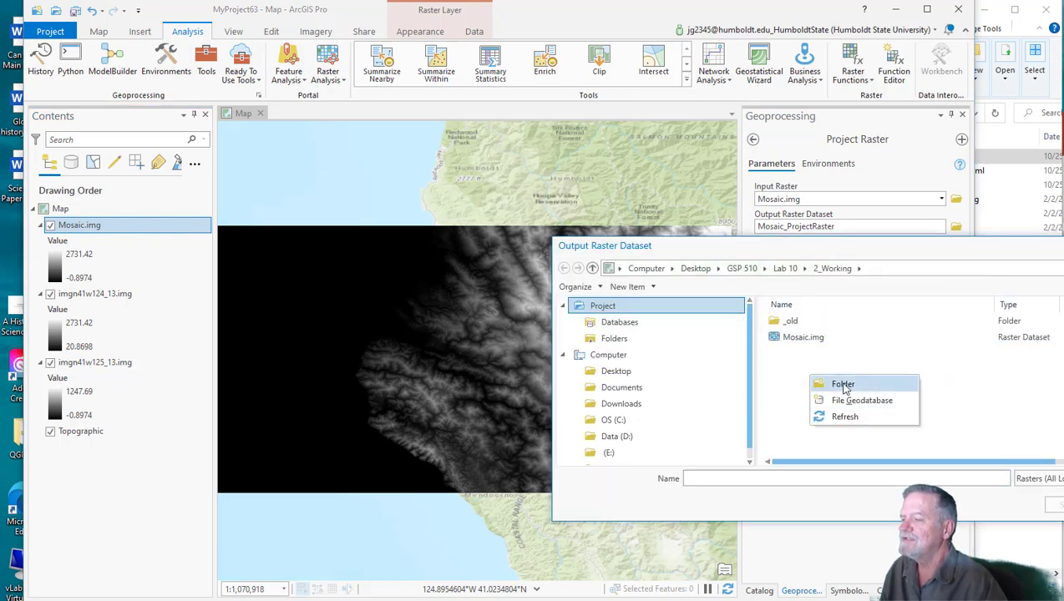
pyautogui.click(844, 385)
pyautogui.write('UTM Zone 10 North')
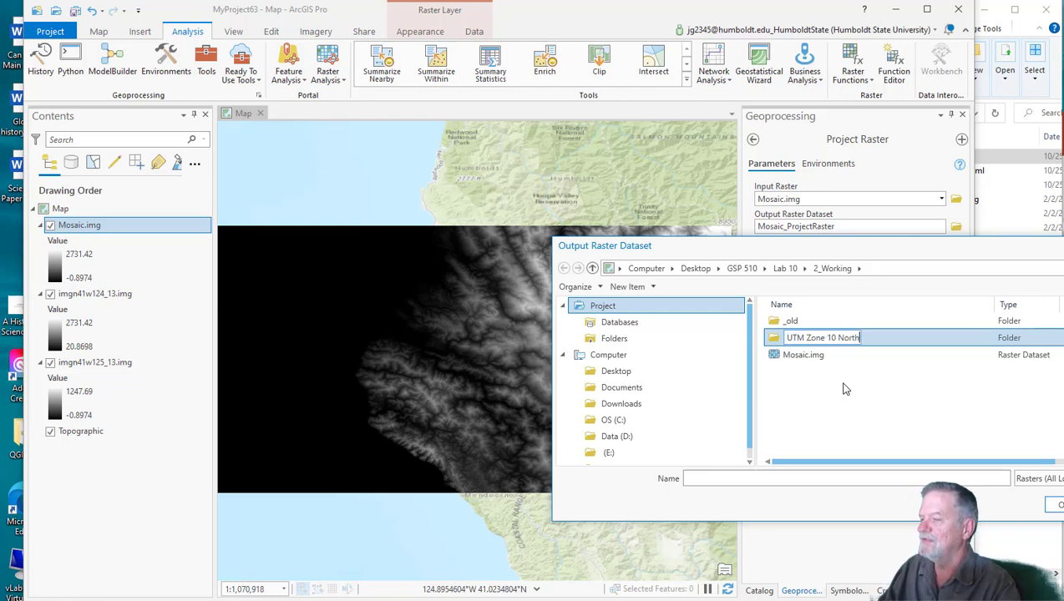
pyautogui.press('Return')
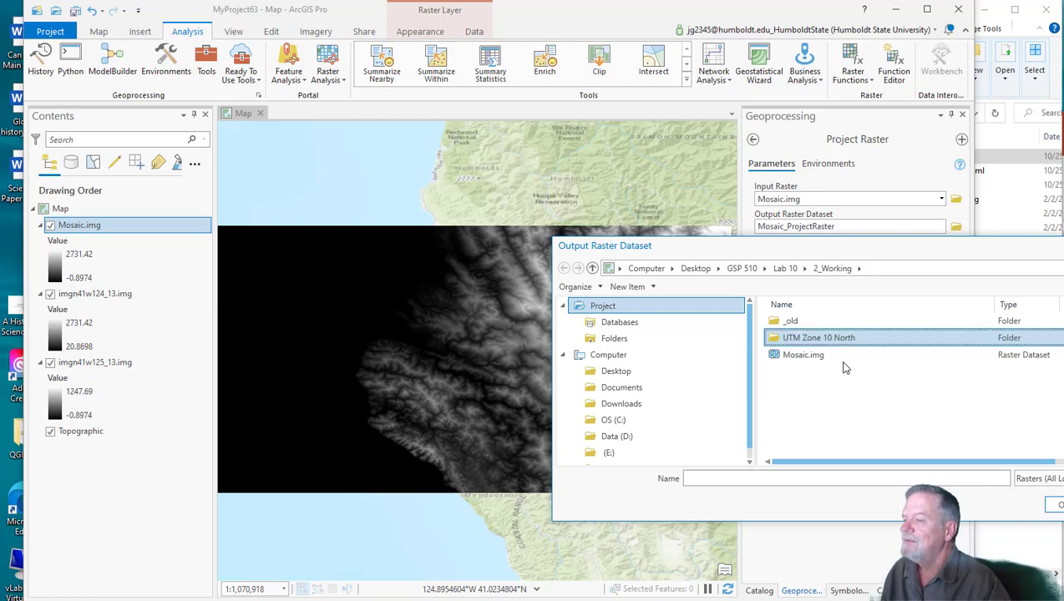
# Step: Set the projected output raster to Mosaic.img inside the UTM Zone 10 North folder
pyautogui.doubleClick(850, 341)
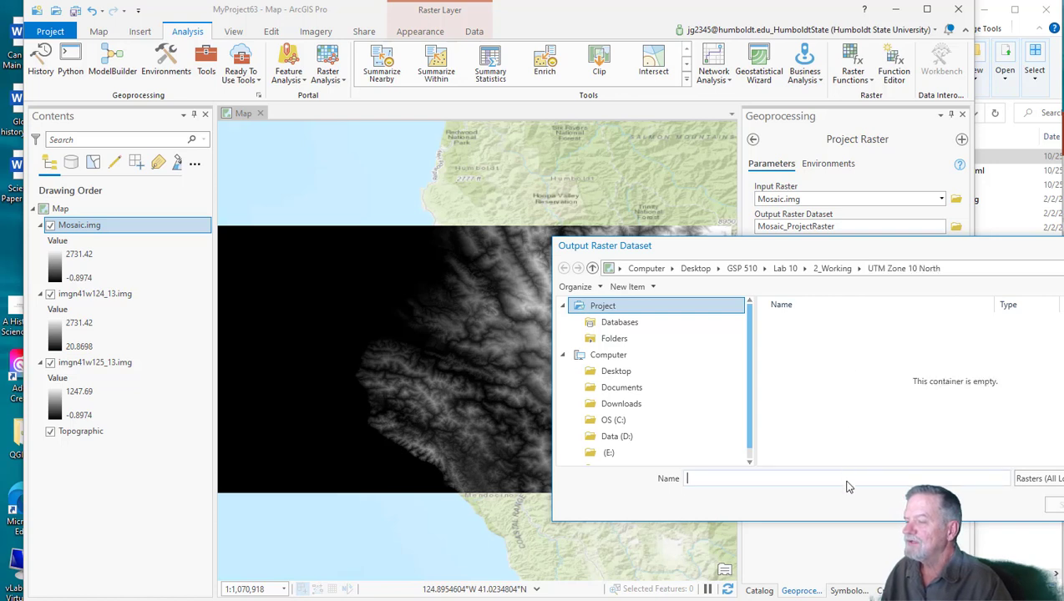
pyautogui.click(833, 269)
pyautogui.click(836, 338)
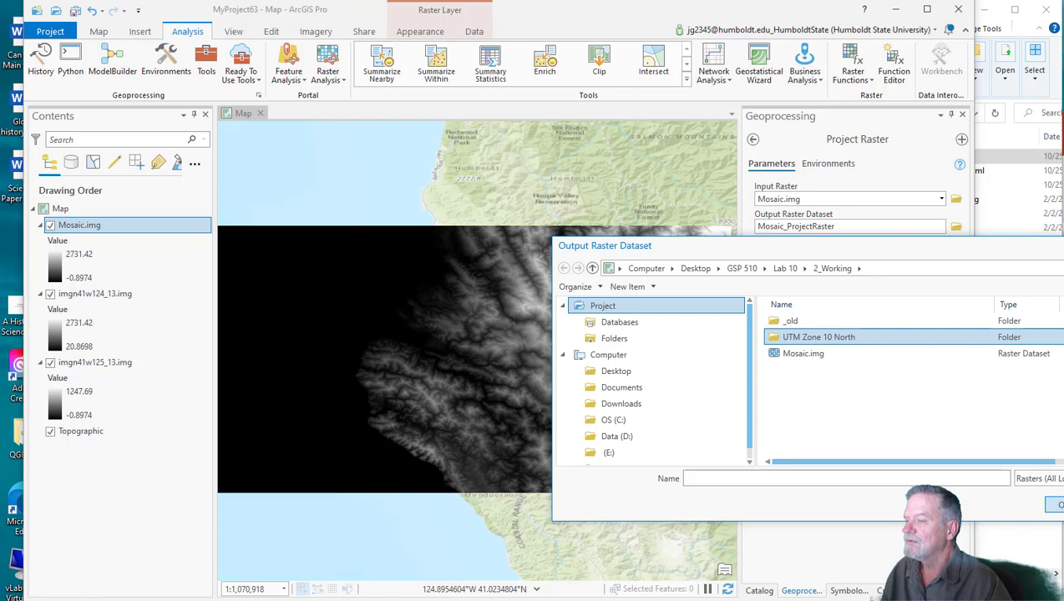
pyautogui.doubleClick(836, 338)
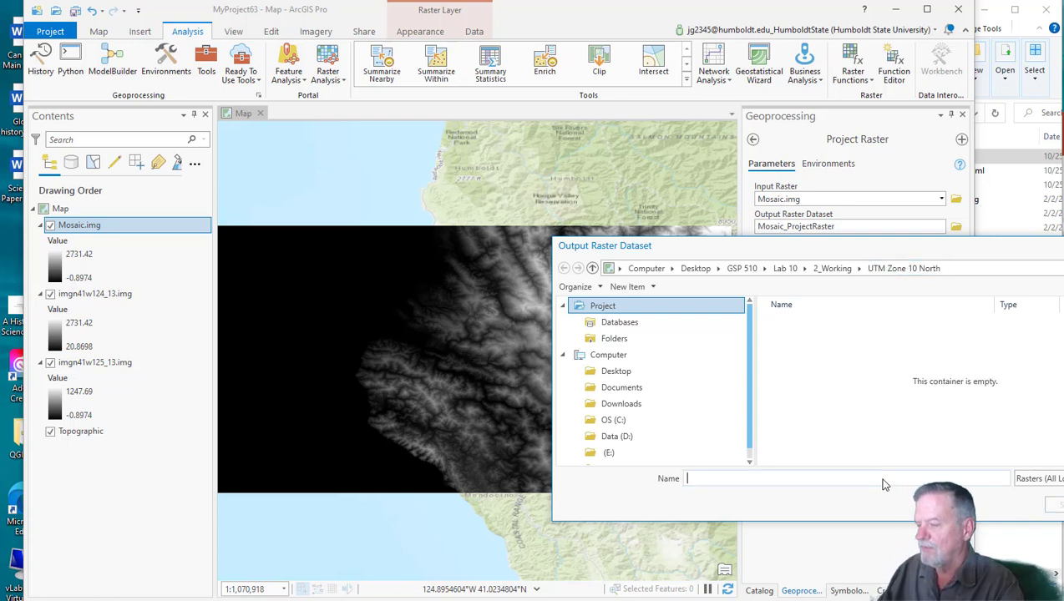
pyautogui.write('Mosaic.img')
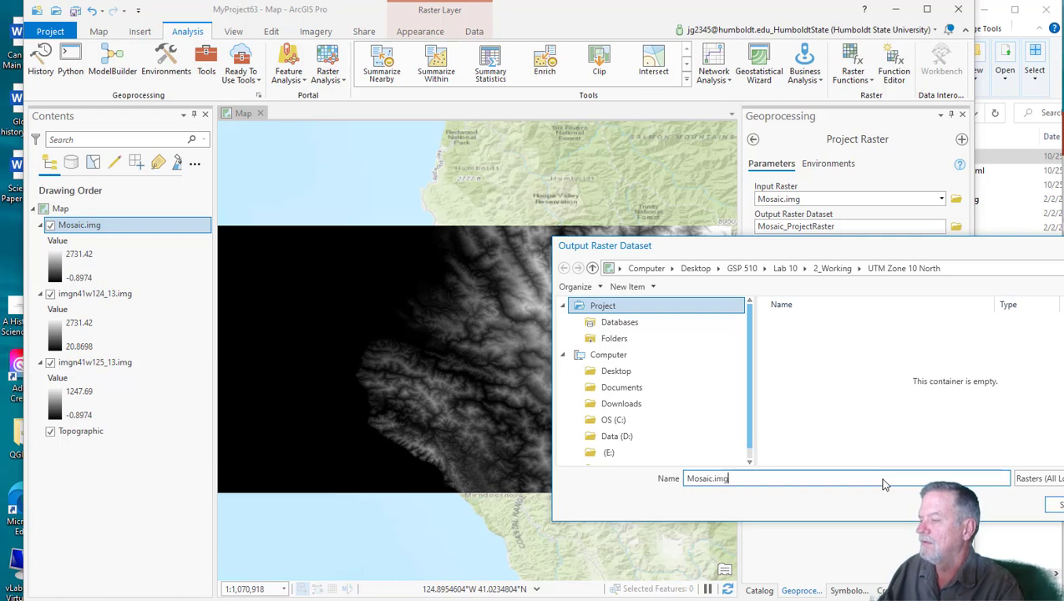
pyautogui.press('Return')
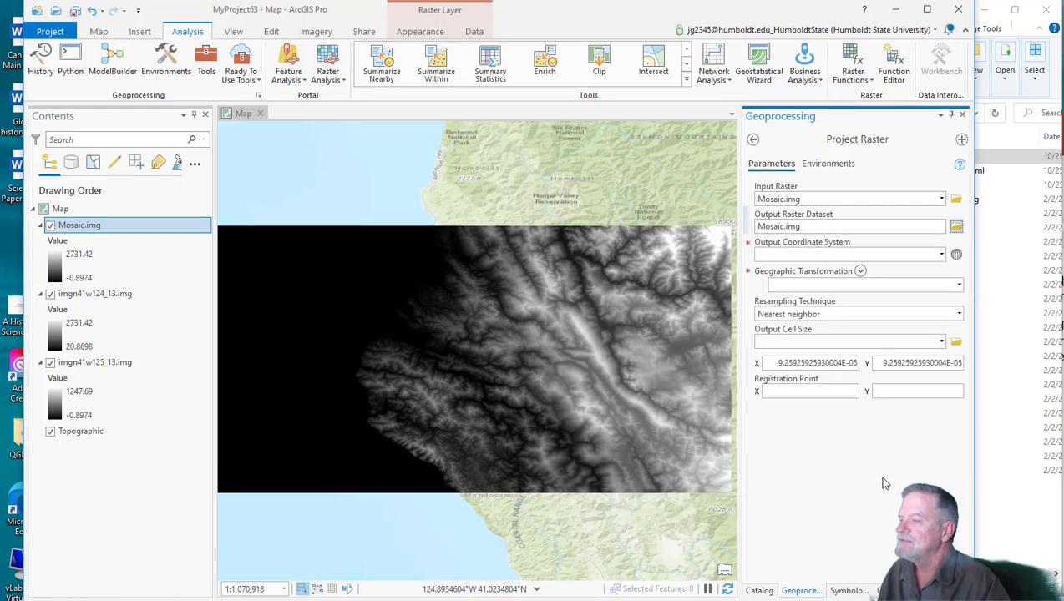
# Step: Set the output coordinate system to WGS 1984 UTM Zone 10N from the favorite coordinate systems
pyautogui.click(941, 255)
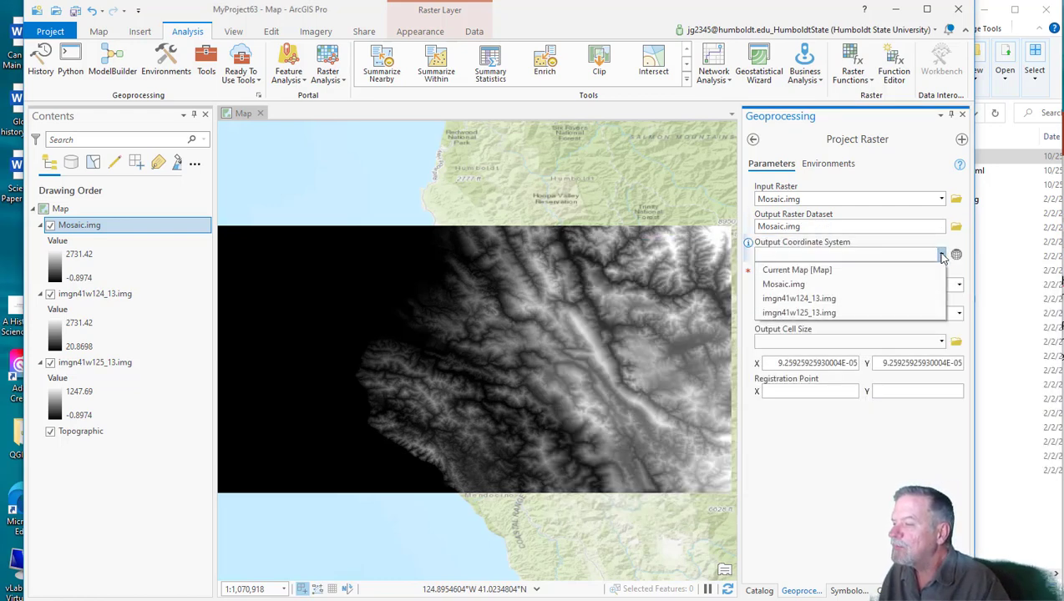
pyautogui.click(957, 255)
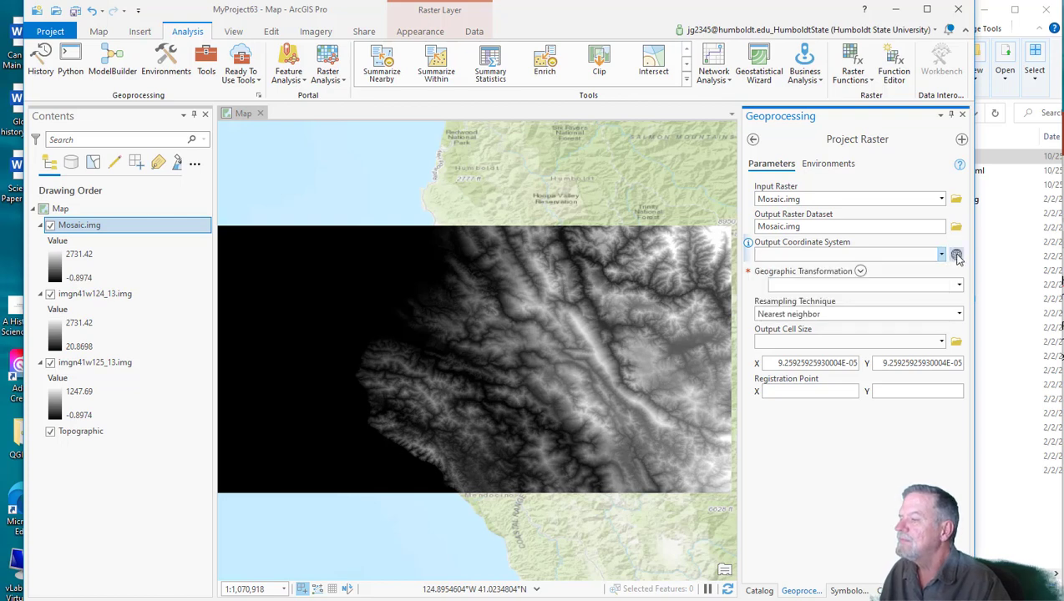
pyautogui.click(957, 256)
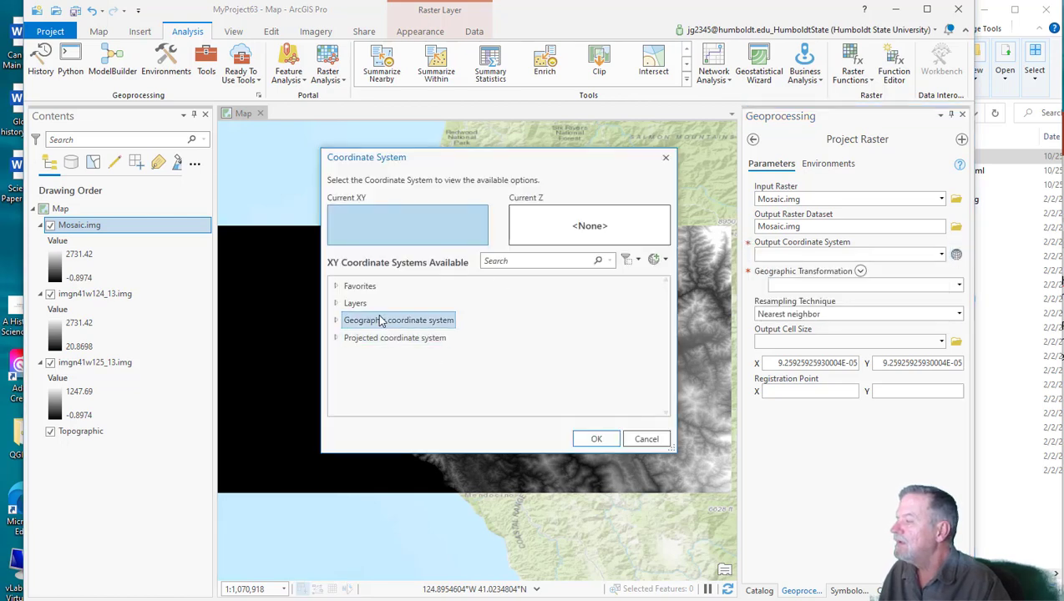
pyautogui.click(366, 289)
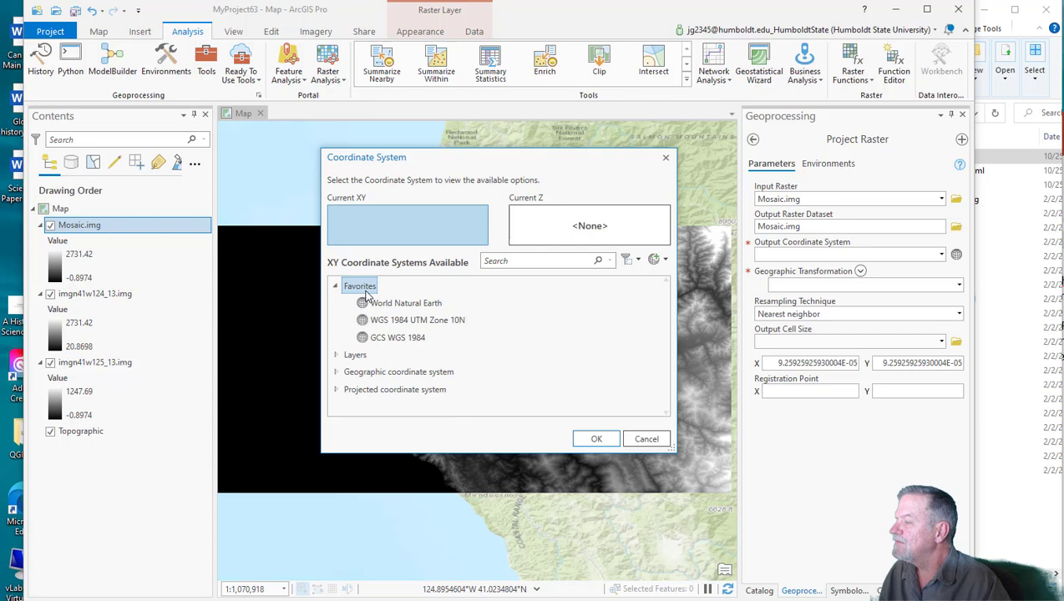
pyautogui.click(401, 320)
pyautogui.click(596, 439)
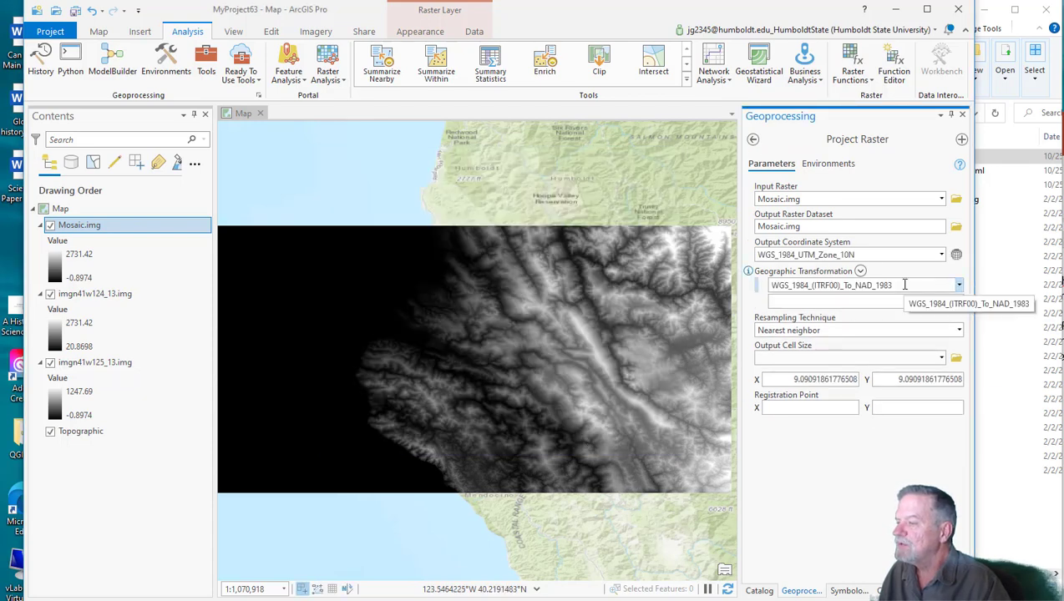
# Step: Set the resampling technique to Bilinear interpolation and run Project Raster
pyautogui.click(959, 330)
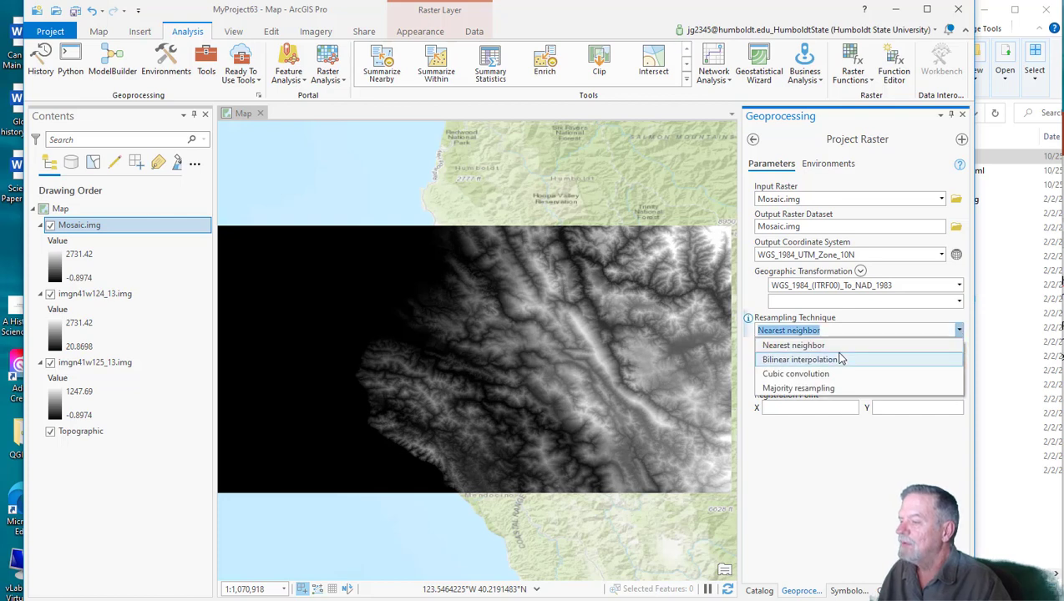
pyautogui.click(840, 361)
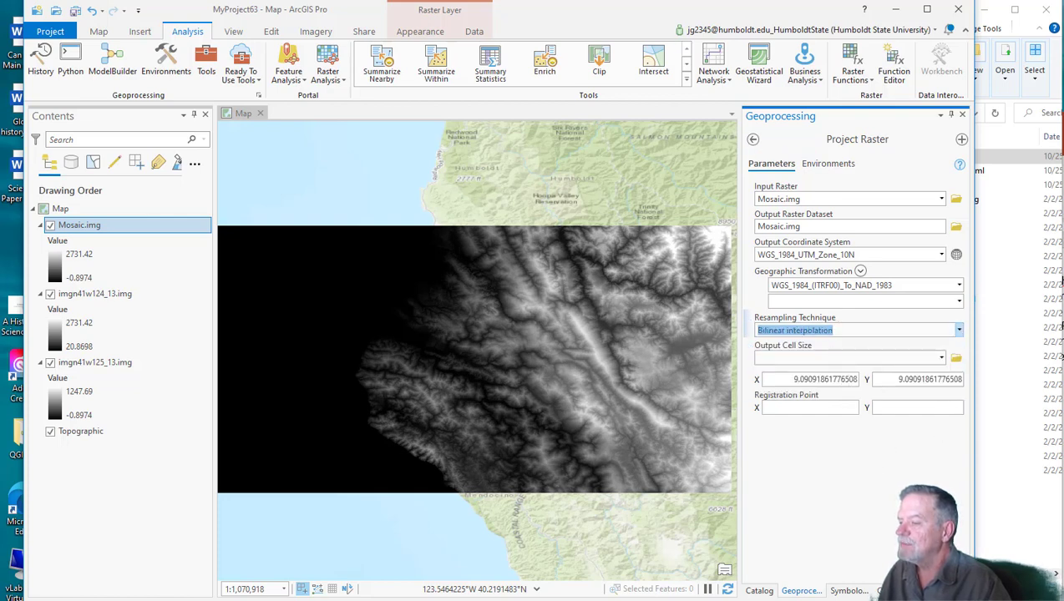
pyautogui.click(940, 530)
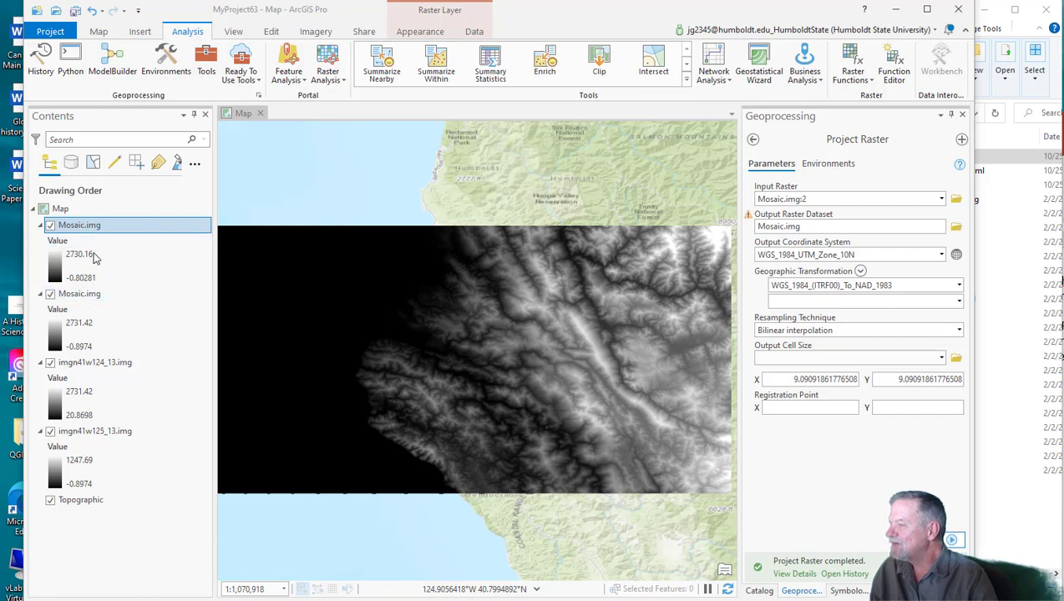
# Step: Examine the raster information and spatial reference in the source properties of the projected Mosaic.img layer
pyautogui.rightClick(92, 224)
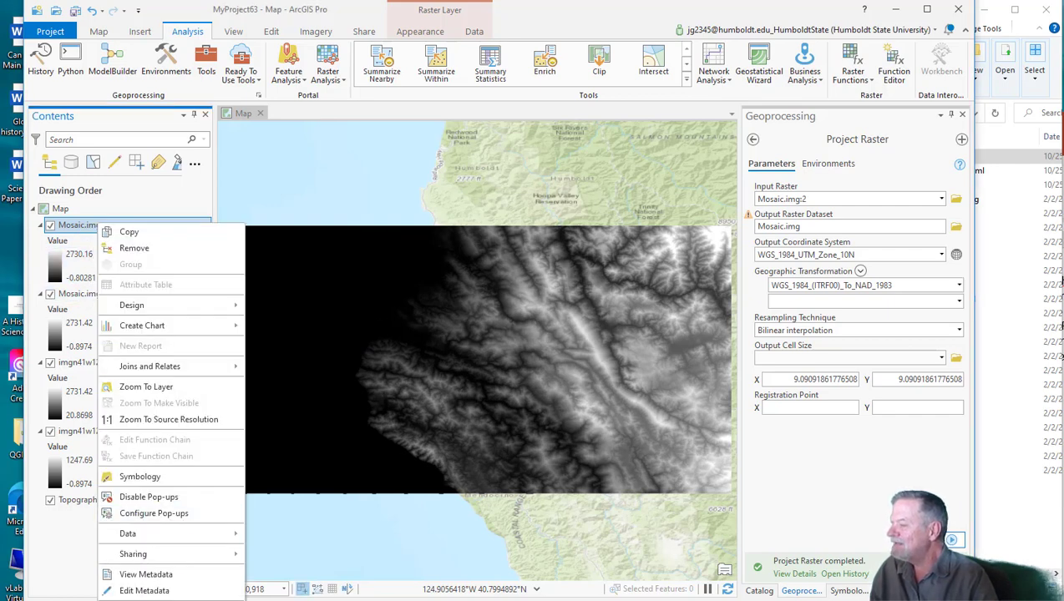
pyautogui.click(142, 600)
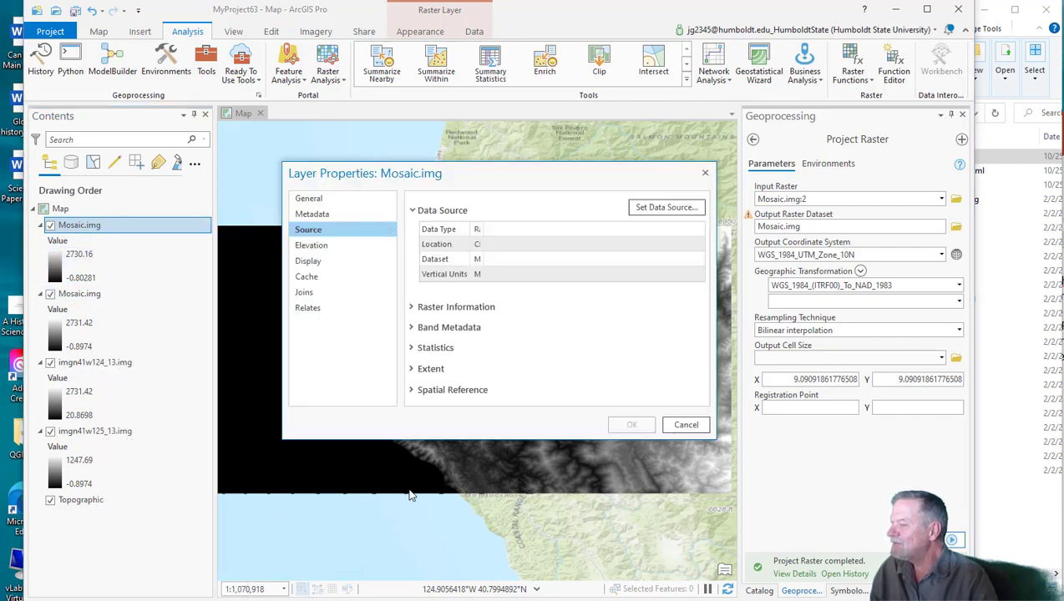
pyautogui.click(468, 308)
pyautogui.scroll(-2, 585, 332)
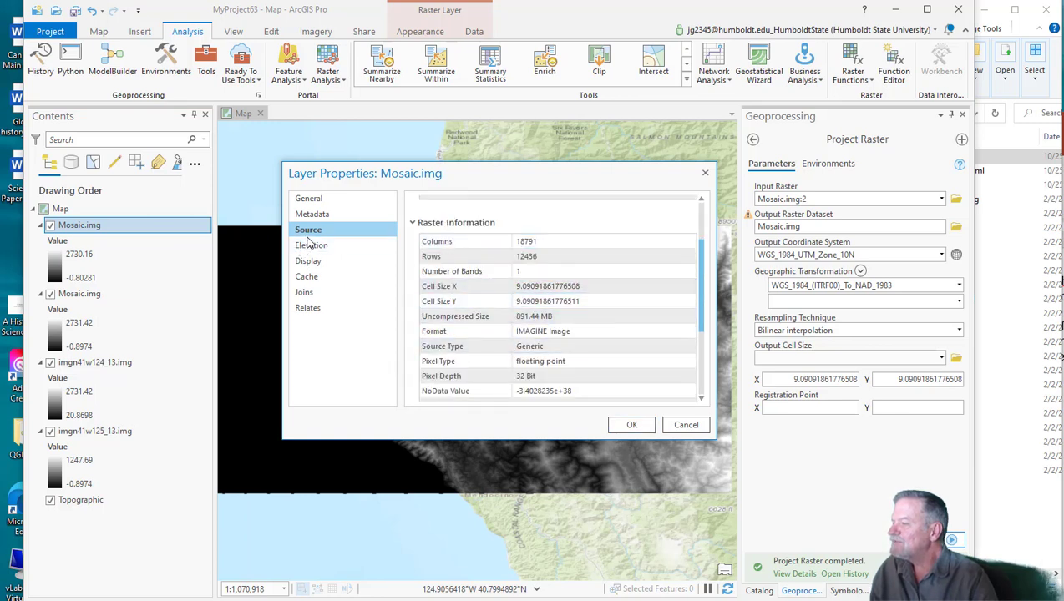
pyautogui.scroll(-3, 473, 317)
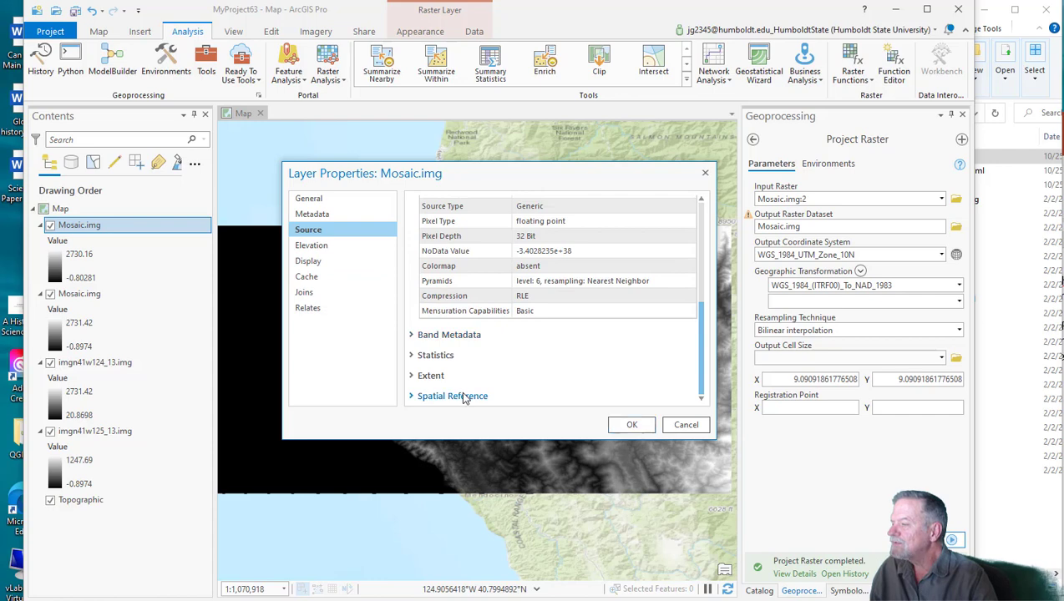
pyautogui.click(466, 399)
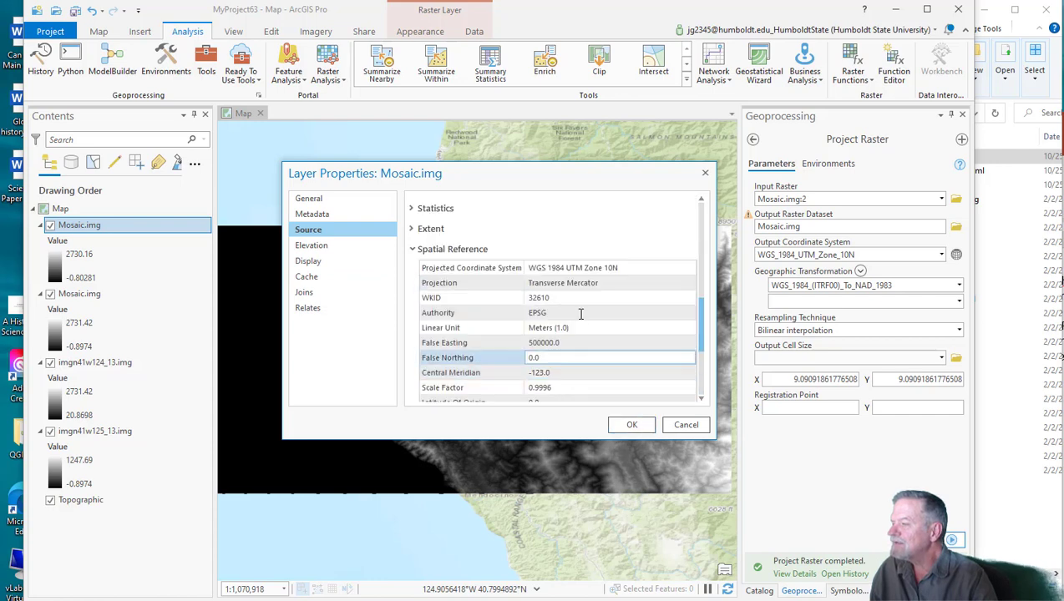
pyautogui.click(686, 425)
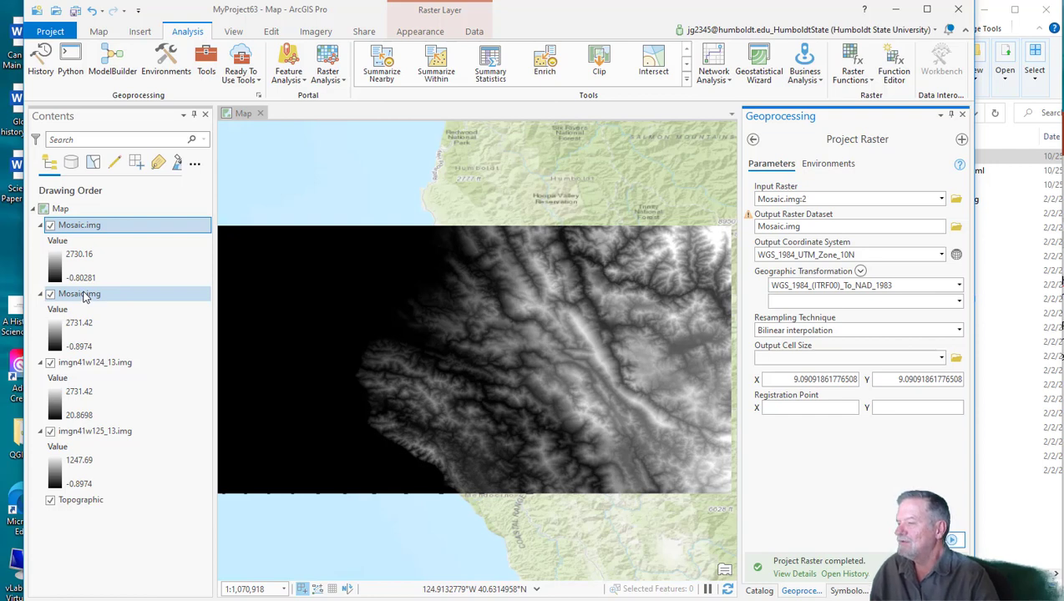
# Step: Remove the unprojected Mosaic.img layer and the source layers imgn41w124_13.img and imgn41w125_13.img from the map
pyautogui.click(84, 297)
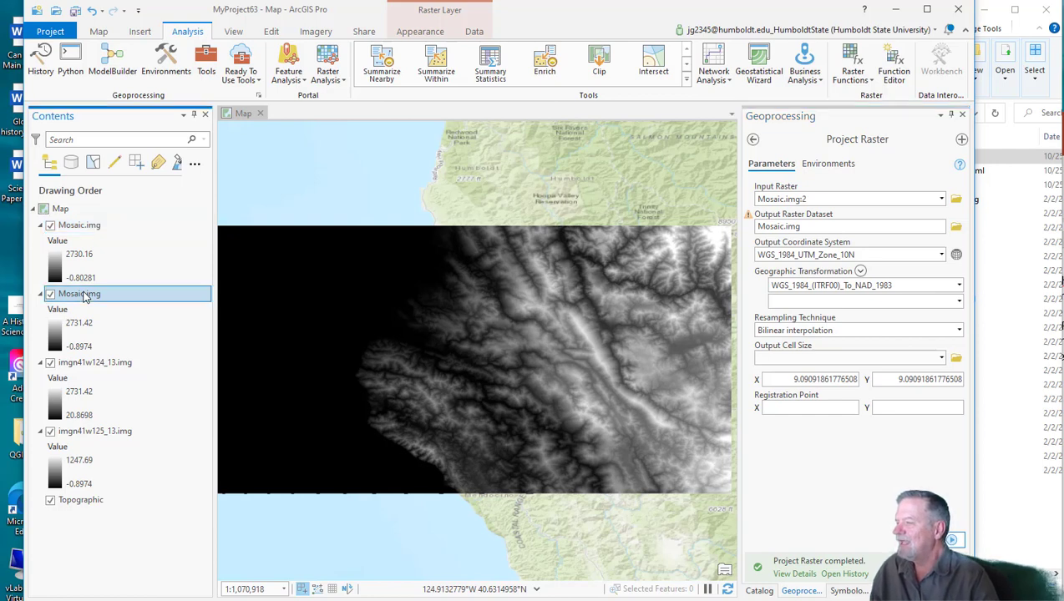
pyautogui.rightClick(83, 296)
pyautogui.click(105, 316)
pyautogui.rightClick(77, 293)
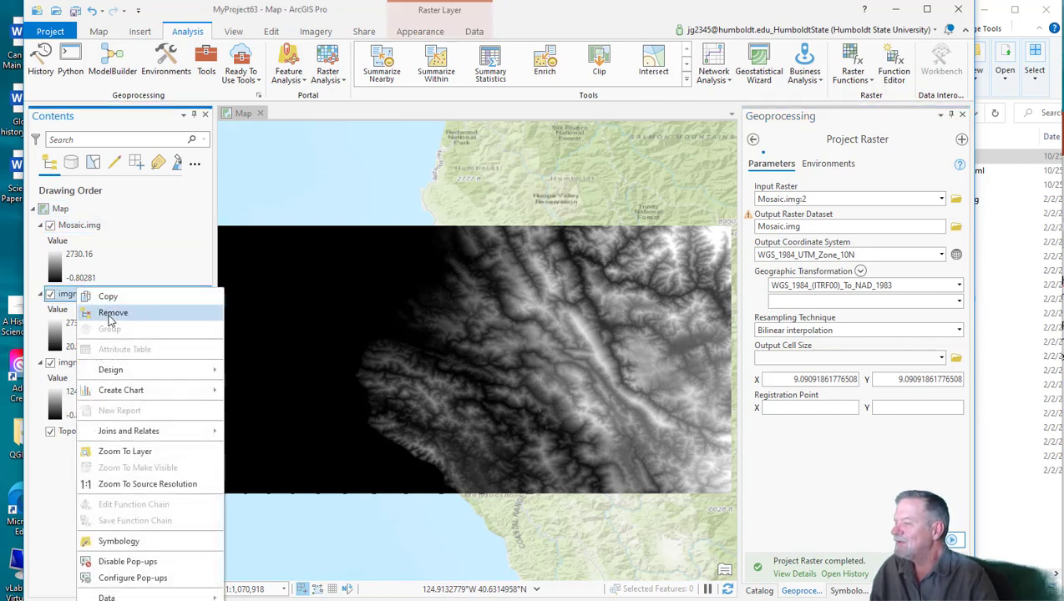
pyautogui.click(113, 312)
pyautogui.rightClick(97, 294)
pyautogui.click(134, 318)
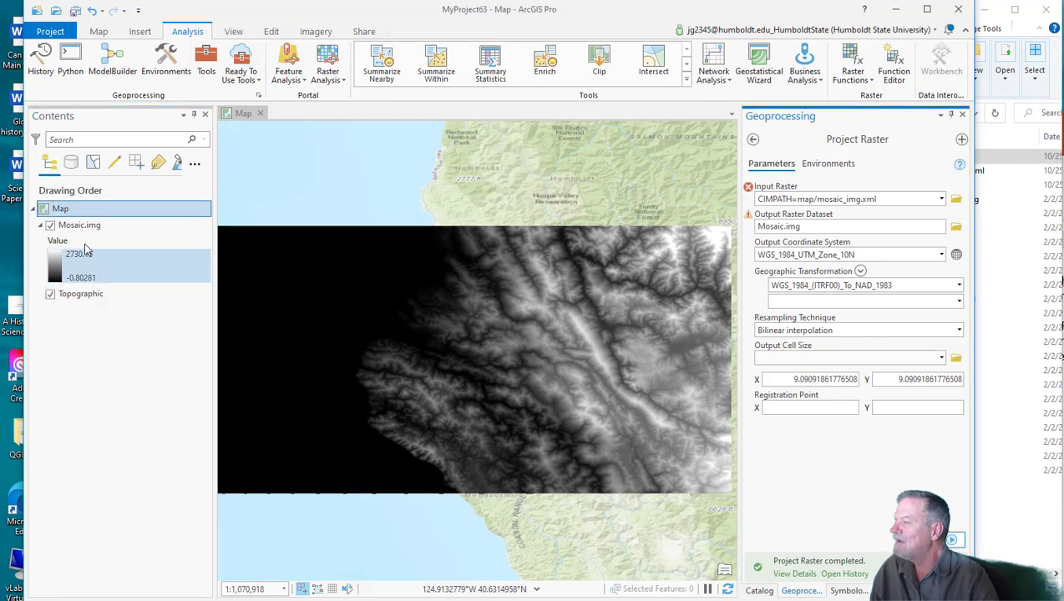
# Step: Set the map's coordinate system to WGS 1984 UTM Zone 10N from the favorite coordinate systems
pyautogui.rightClick(66, 209)
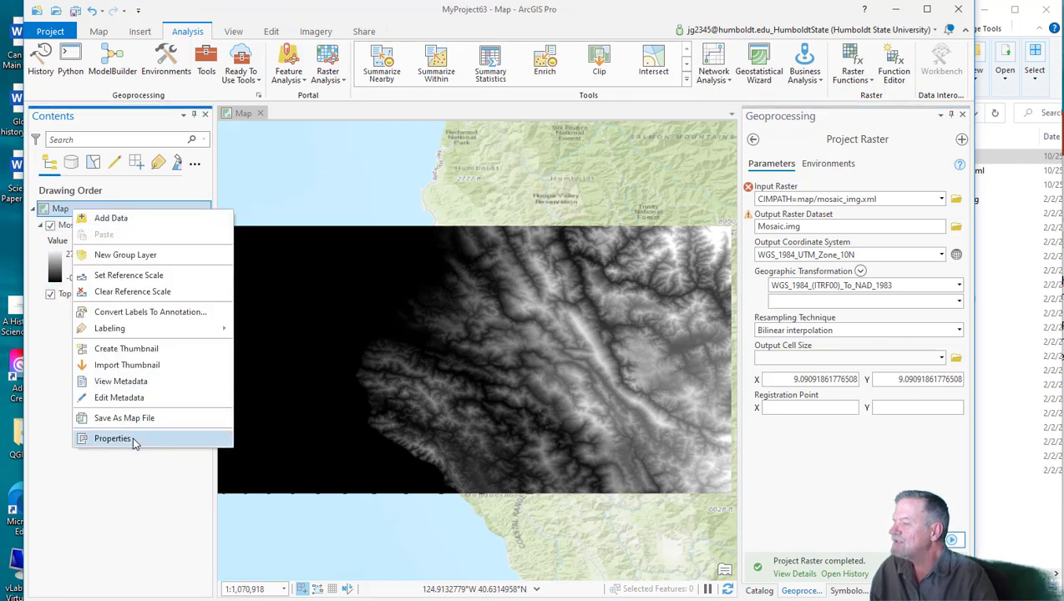
pyautogui.click(113, 439)
pyautogui.click(305, 262)
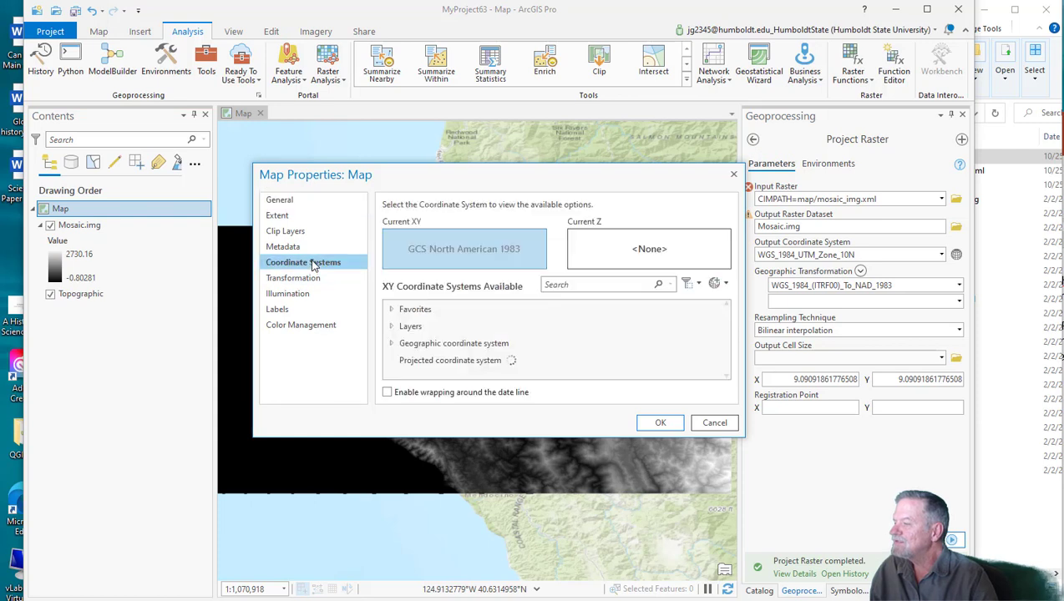
pyautogui.scroll(10, 555, 359)
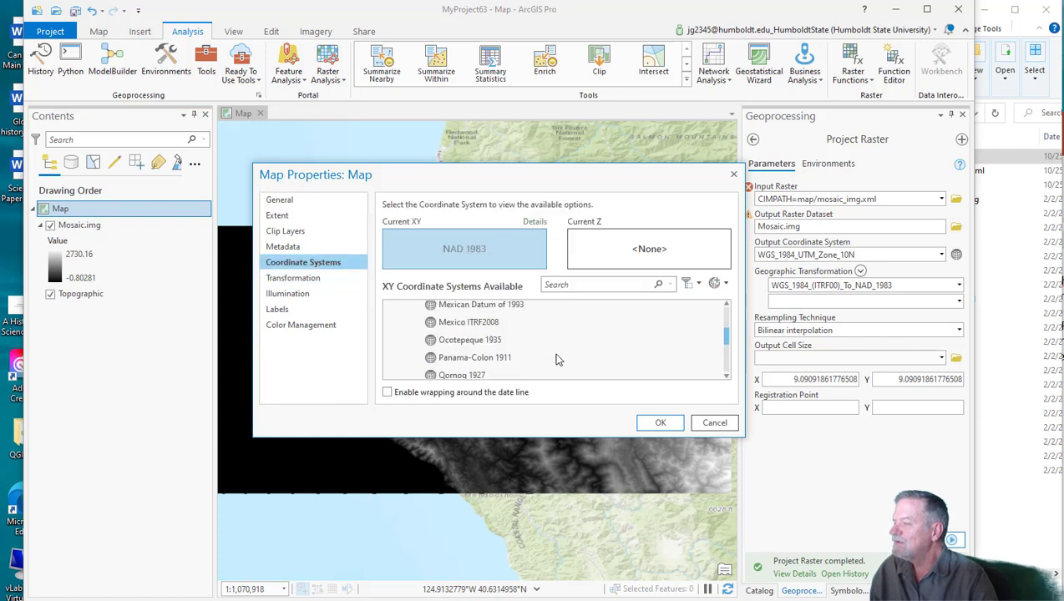
pyautogui.click(415, 310)
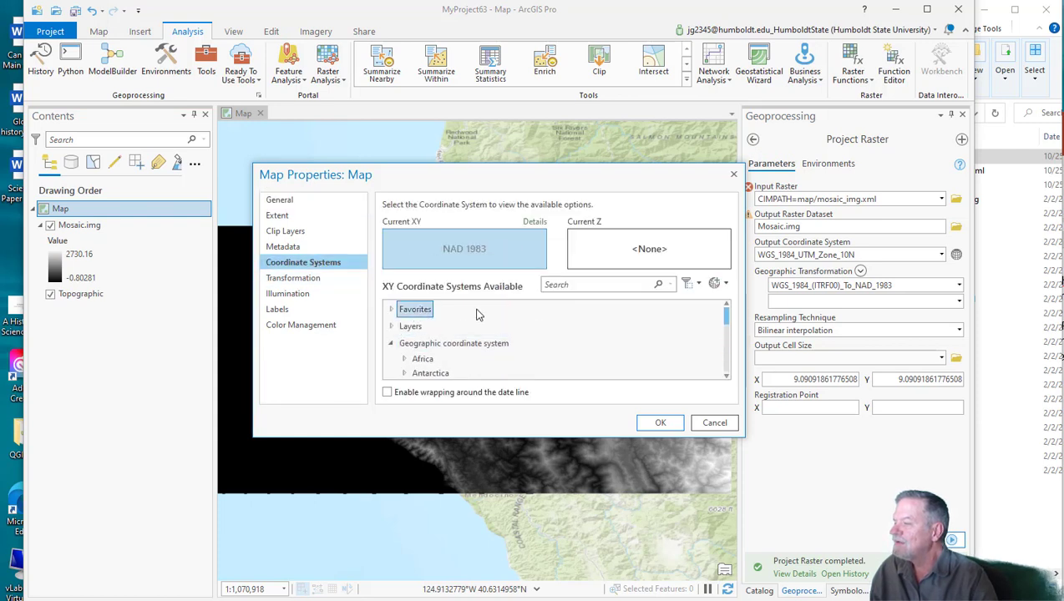
pyautogui.doubleClick(414, 310)
pyautogui.click(505, 345)
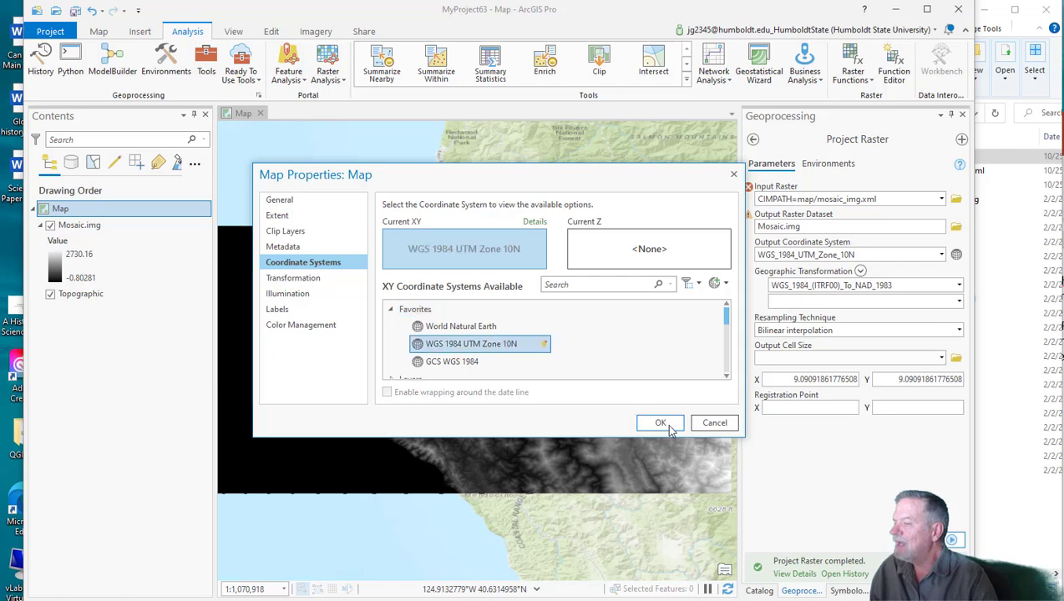
pyautogui.click(658, 423)
pyautogui.scroll(-2, 507, 361)
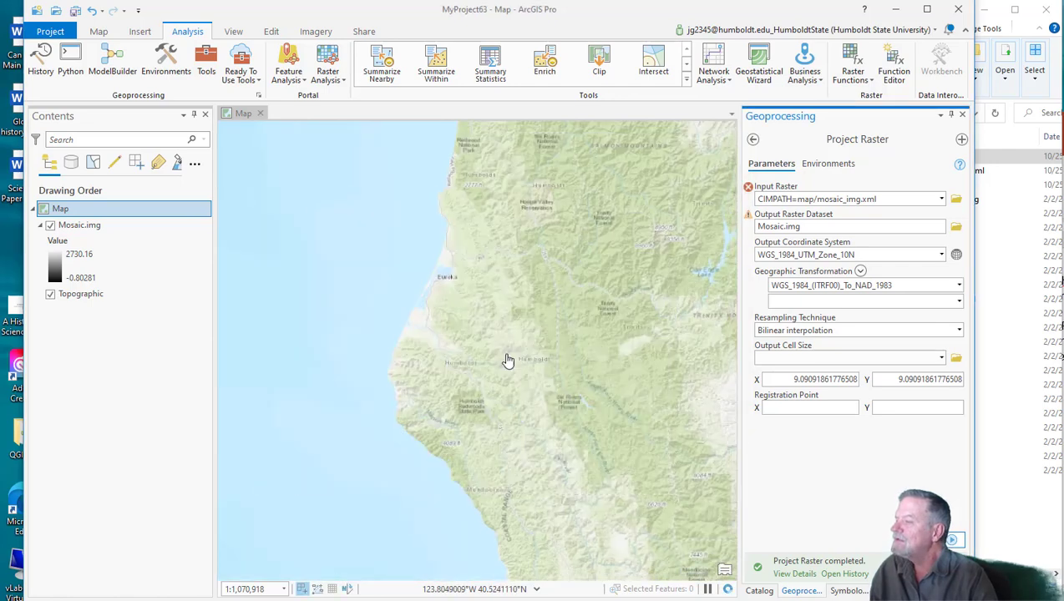
pyautogui.scroll(2, 507, 361)
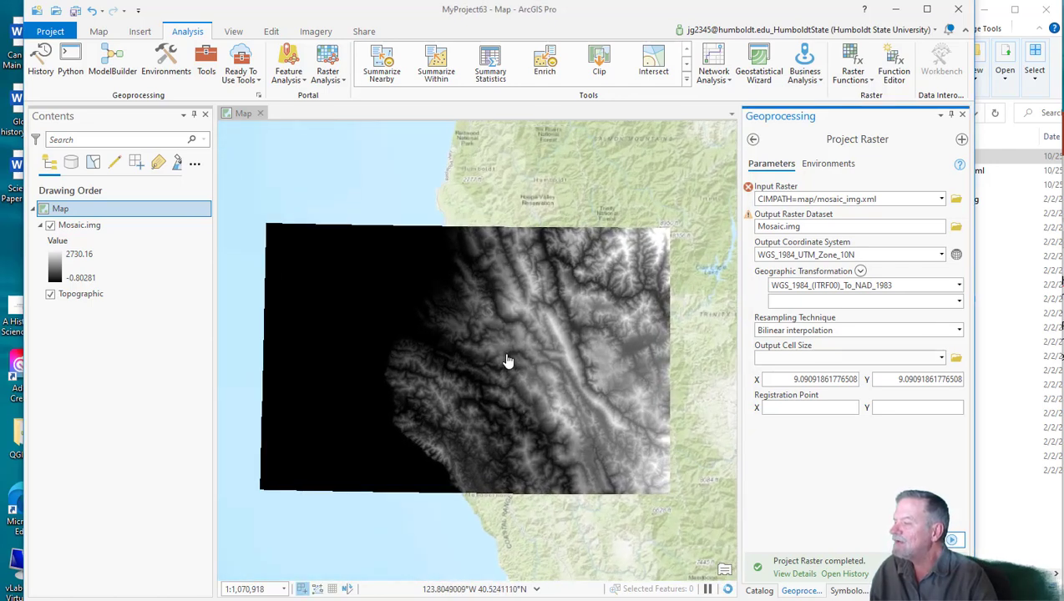
pyautogui.moveTo(478, 370); pyautogui.dragTo(545, 346)
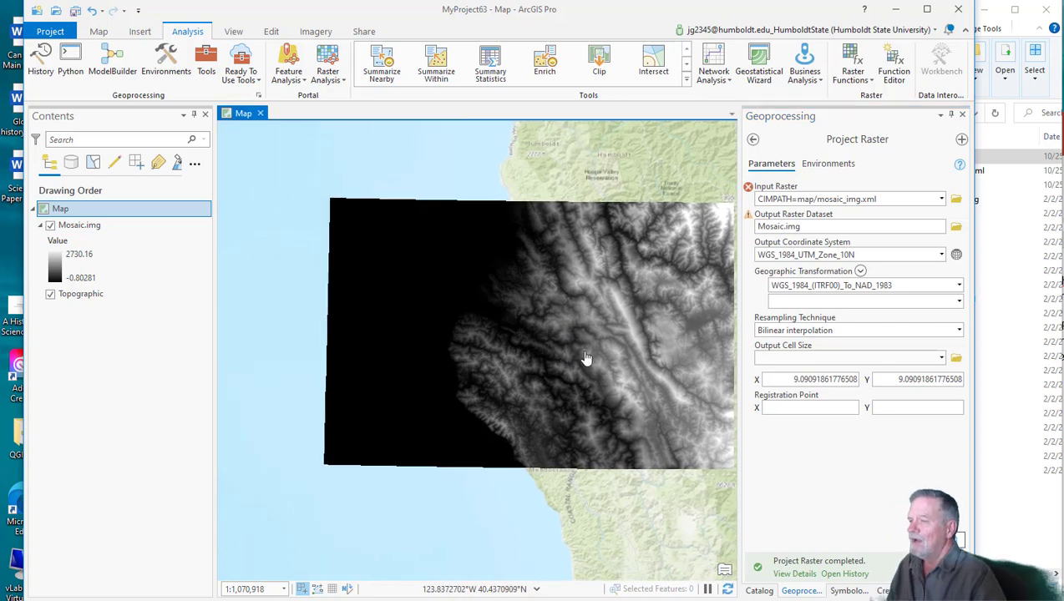
# Step: Switch to File Explorer and open the UTM Zone 10 North folder inside Lab 10 > 2_Working
pyautogui.click(1002, 21)
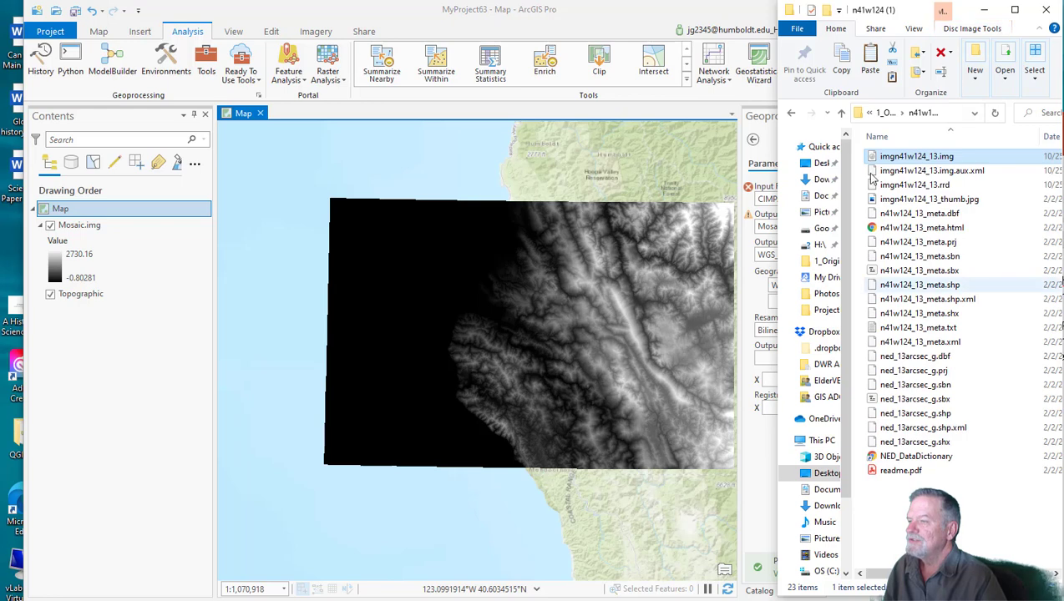
pyautogui.click(887, 115)
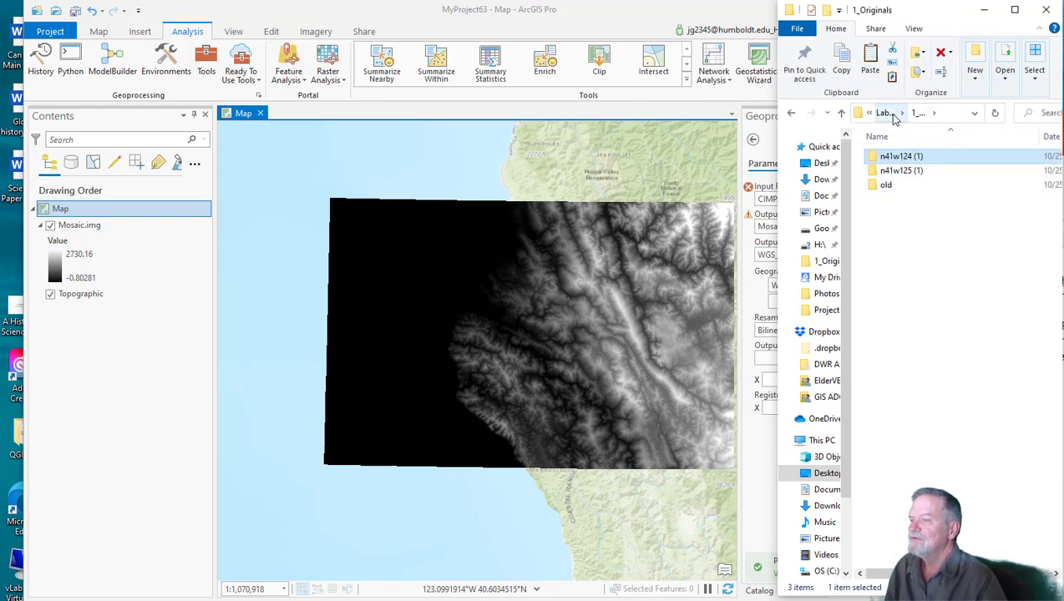
pyautogui.click(887, 113)
pyautogui.doubleClick(898, 172)
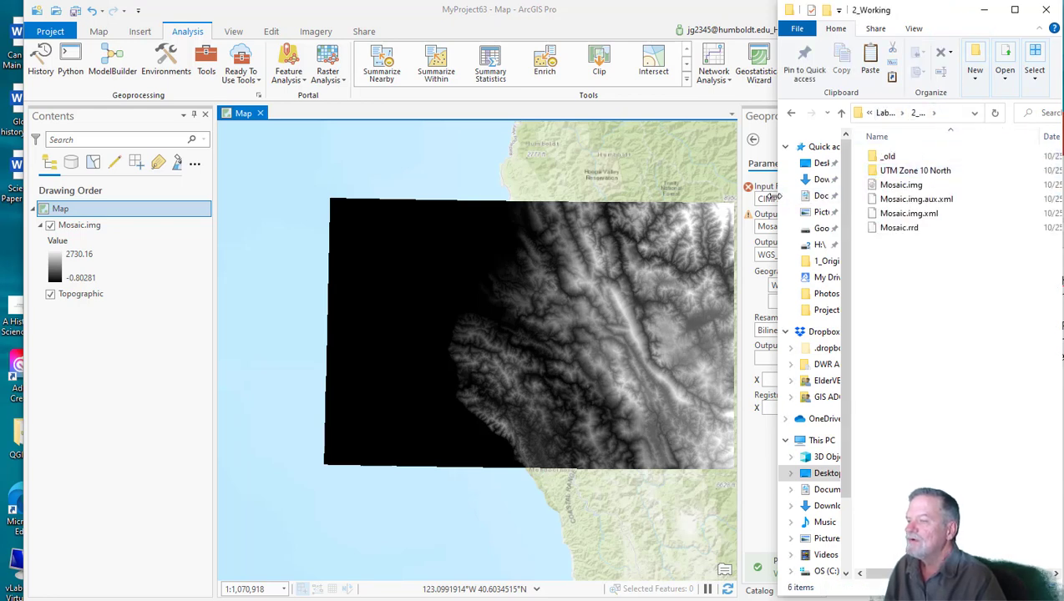
pyautogui.moveTo(778, 195); pyautogui.dragTo(691, 196)
pyautogui.click(825, 172)
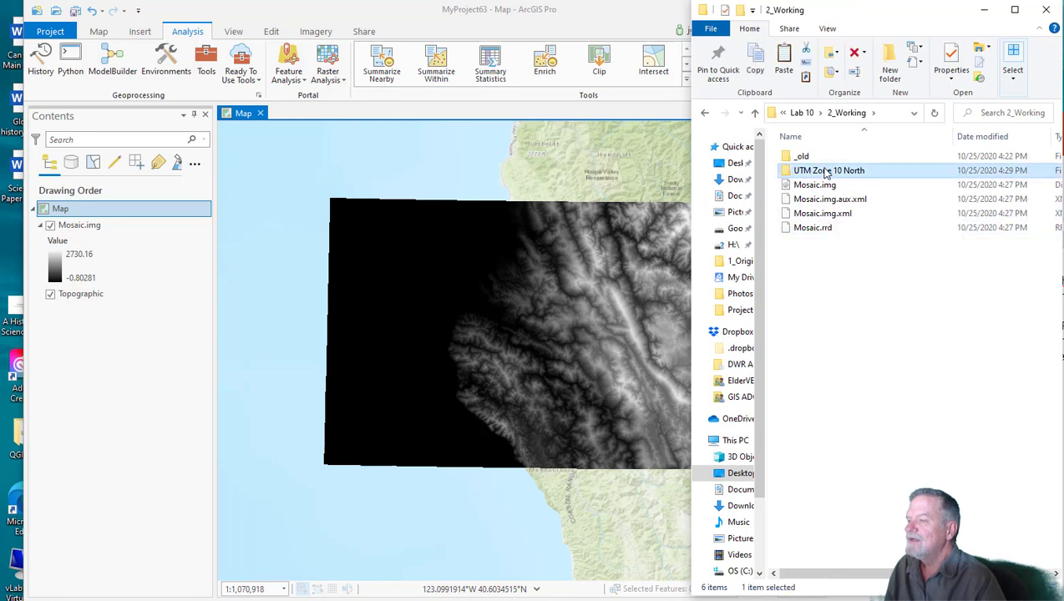
pyautogui.doubleClick(825, 172)
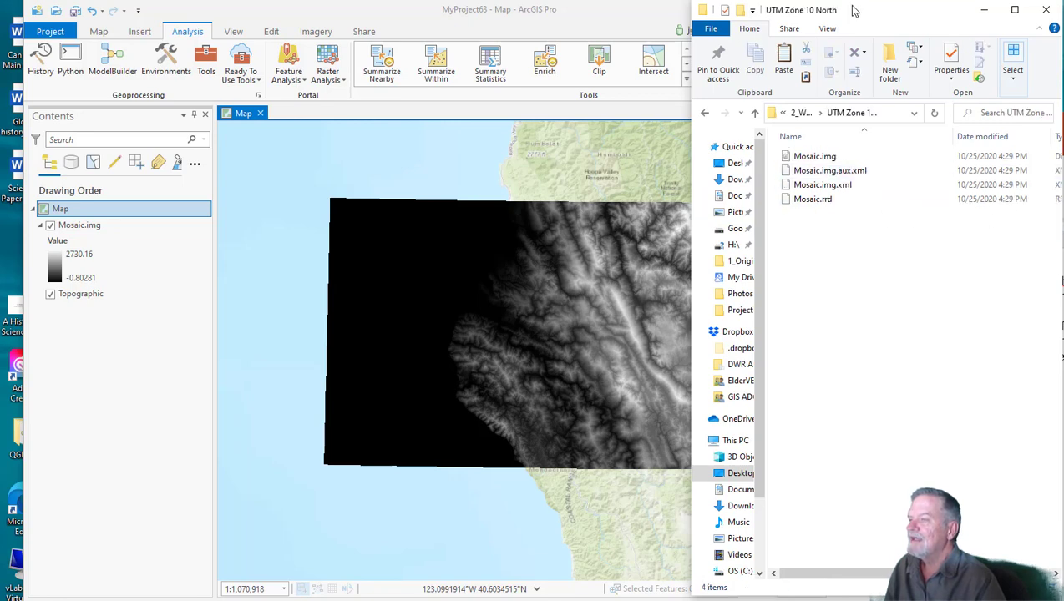
# Step: Enlarge the File Explorer window to examine the full folder path and file details of the projected Mosaic.img
pyautogui.moveTo(854, 10); pyautogui.dragTo(626, 29)
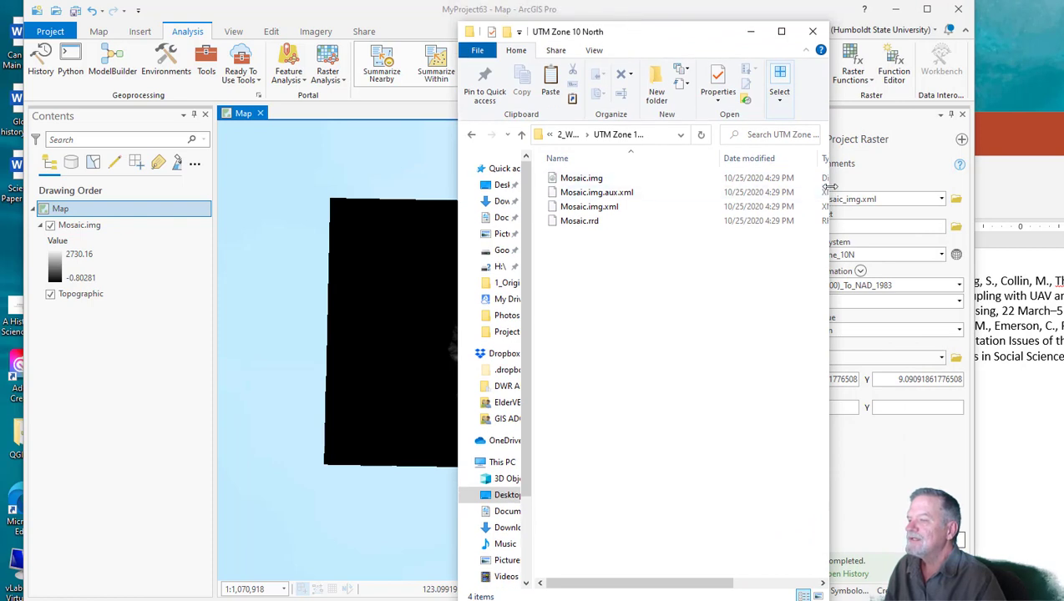
pyautogui.moveTo(829, 187); pyautogui.dragTo(1024, 187)
pyautogui.click(877, 178)
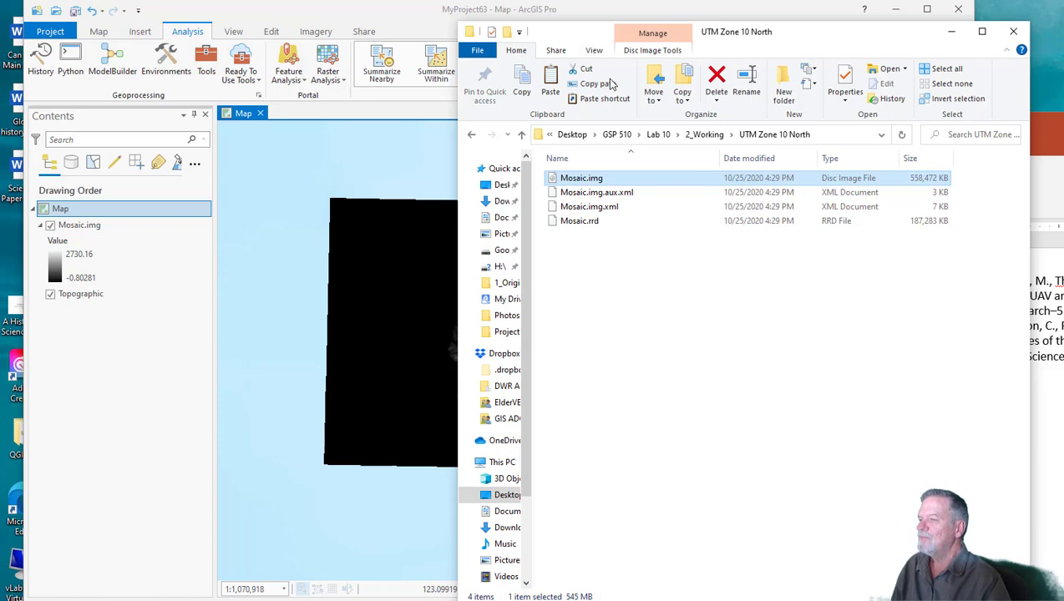
pyautogui.moveTo(590, 39); pyautogui.dragTo(608, 37)
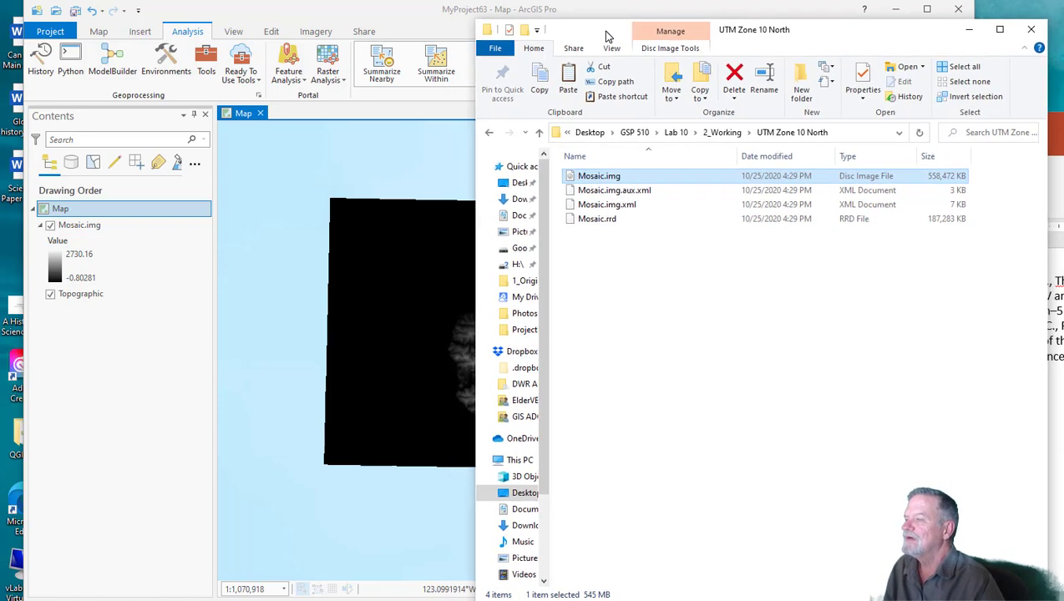
# Step: Move the files CNTYOUTL.MET through CNTYOUTL.SHX from the old folder in Lab 10 > 1_Originals up into 1_Originals
pyautogui.click(719, 133)
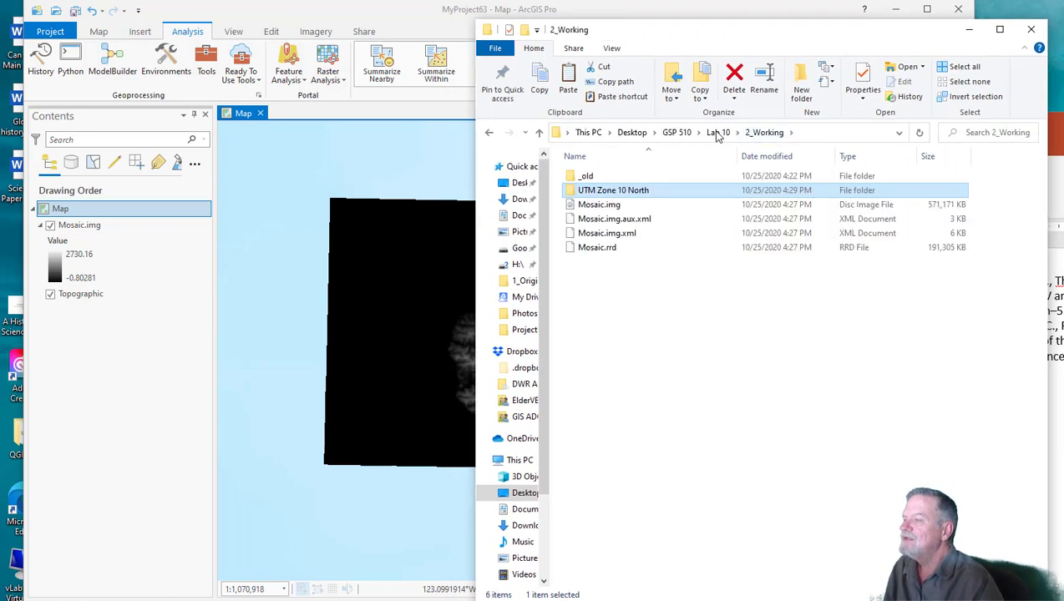
pyautogui.click(718, 133)
pyautogui.doubleClick(600, 175)
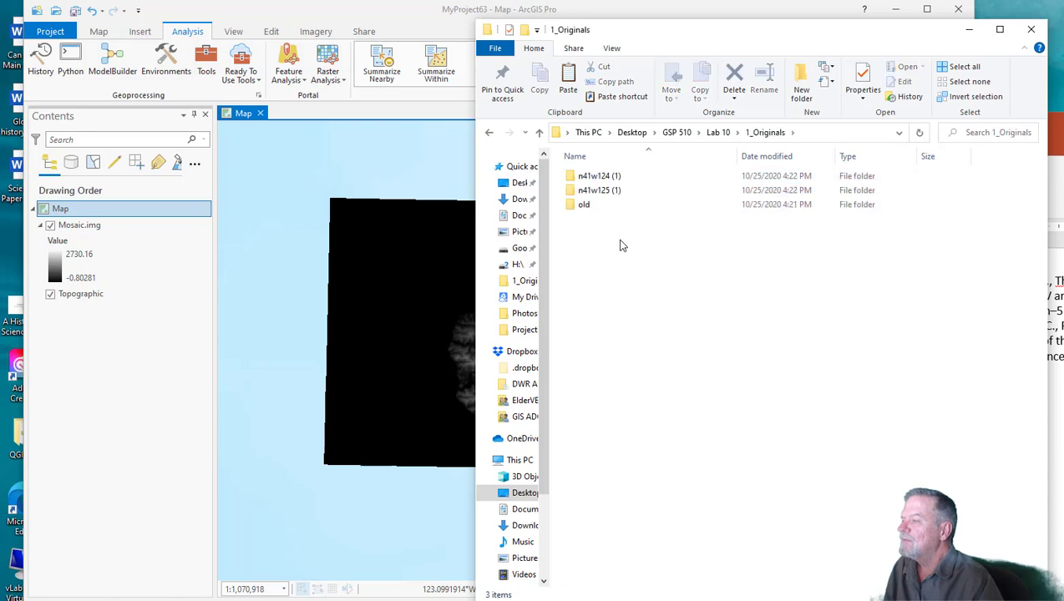
pyautogui.doubleClick(606, 205)
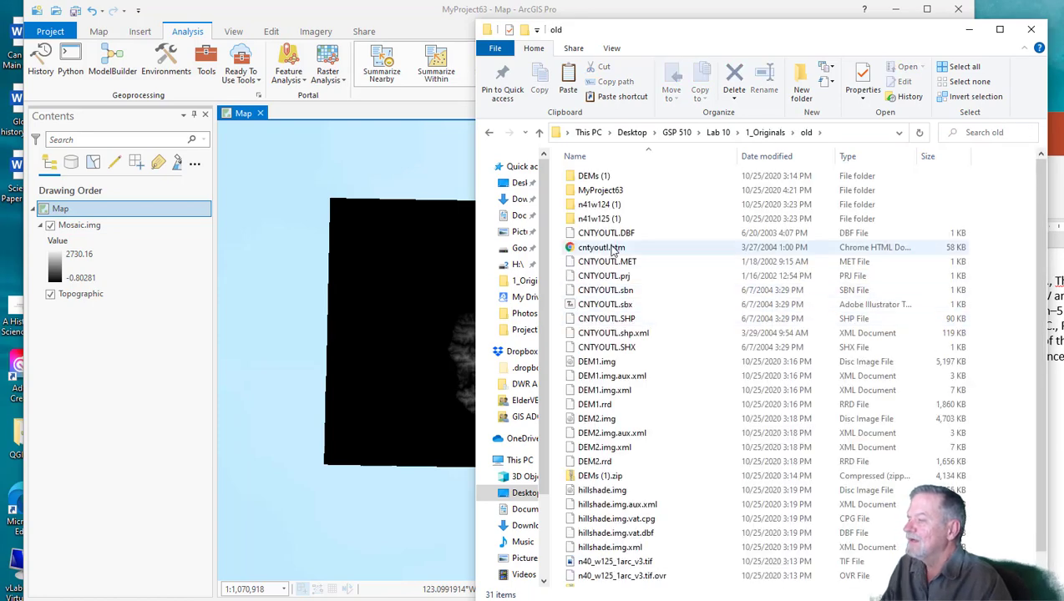
pyautogui.click(609, 261)
pyautogui.keyDown('shift'); pyautogui.click(612, 350); pyautogui.keyUp('shift')
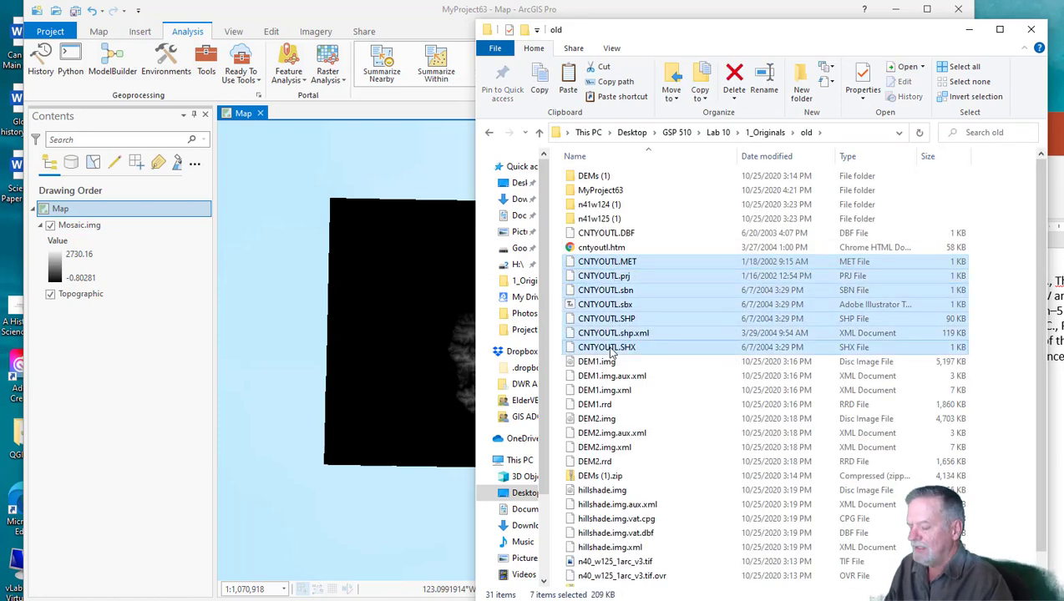
pyautogui.click(765, 132)
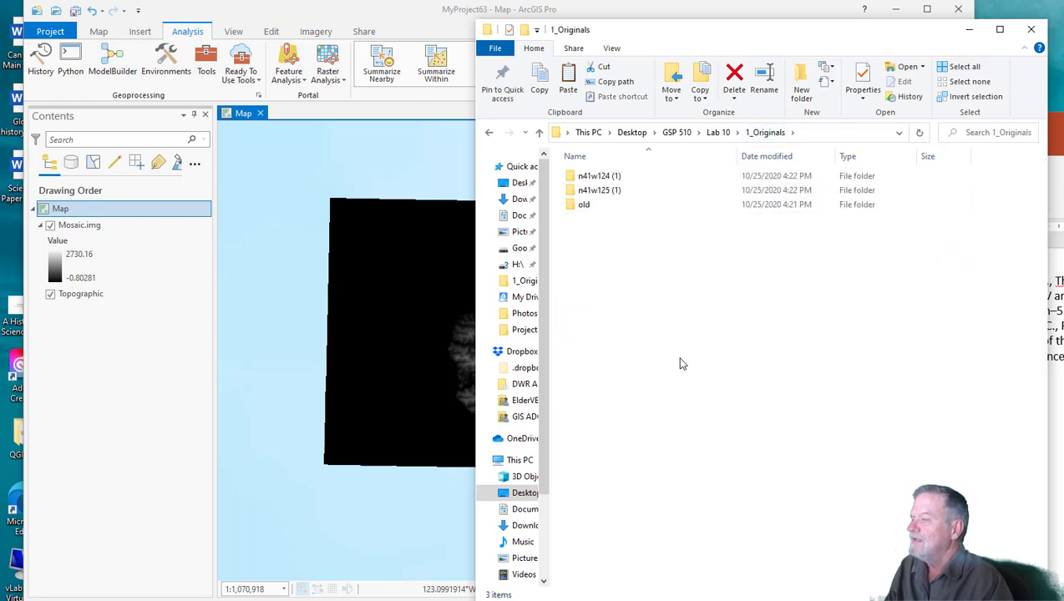
pyautogui.hotkey('ctrl', 'v')
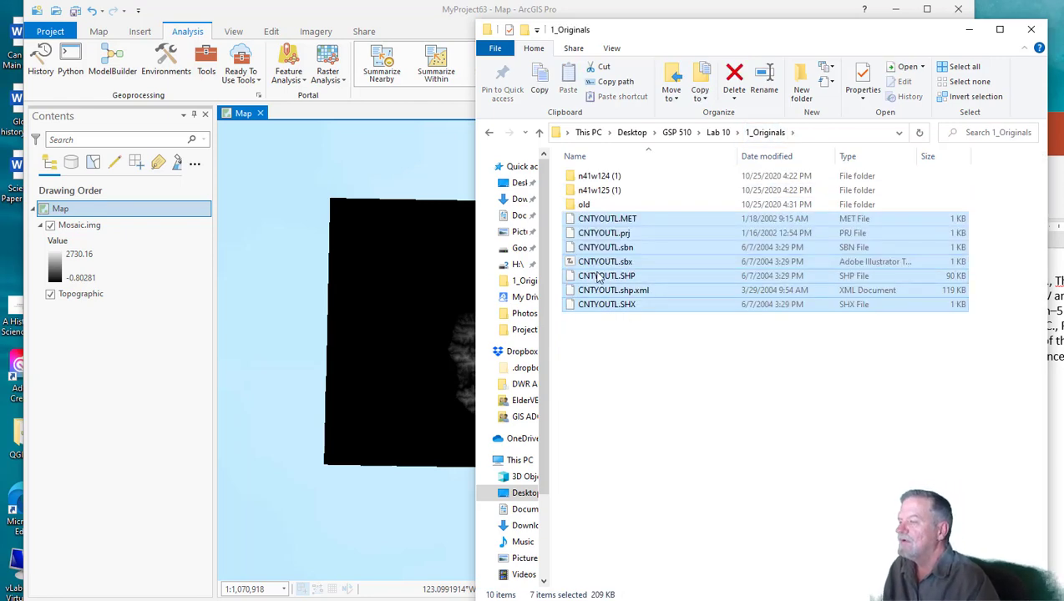
# Step: Try to add CNTYOUTL.SHP from the 1_Originals folder to the ArcGIS Pro map
pyautogui.click(600, 278)
pyautogui.moveTo(399, 282); pyautogui.dragTo(401, 288)
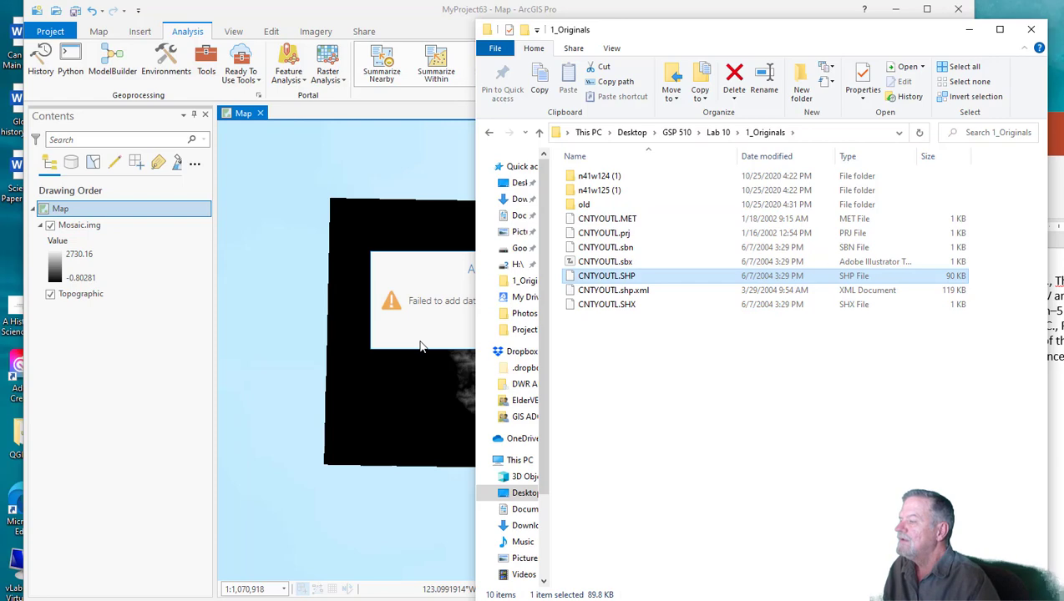
pyautogui.click(422, 347)
pyautogui.click(585, 342)
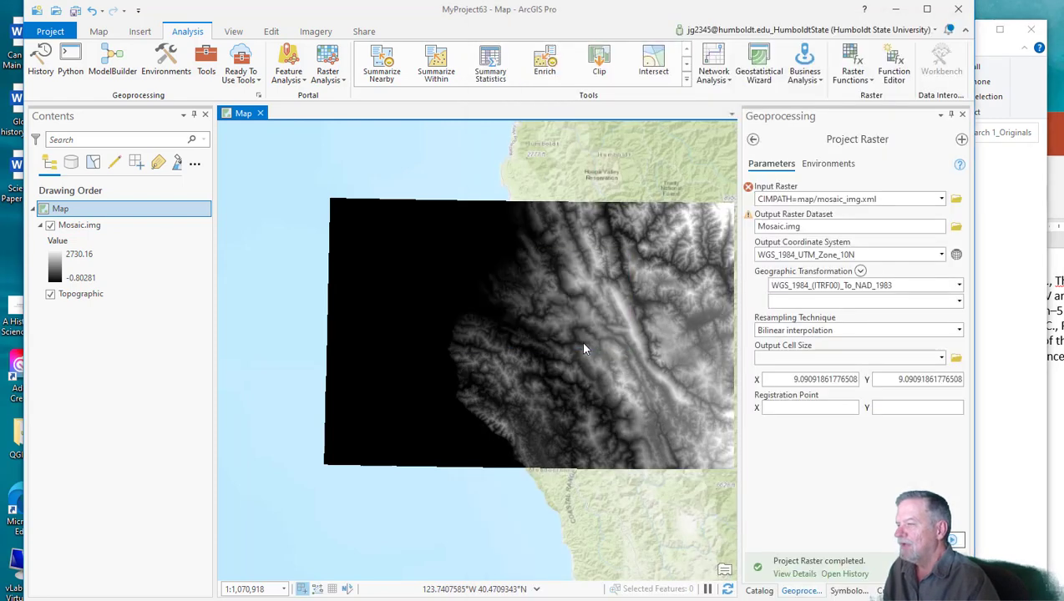
# Step: Try again to add CNTYOUTL.SHP from the 1_Originals folder in File Explorer to the ArcGIS Pro map
pyautogui.click(992, 221)
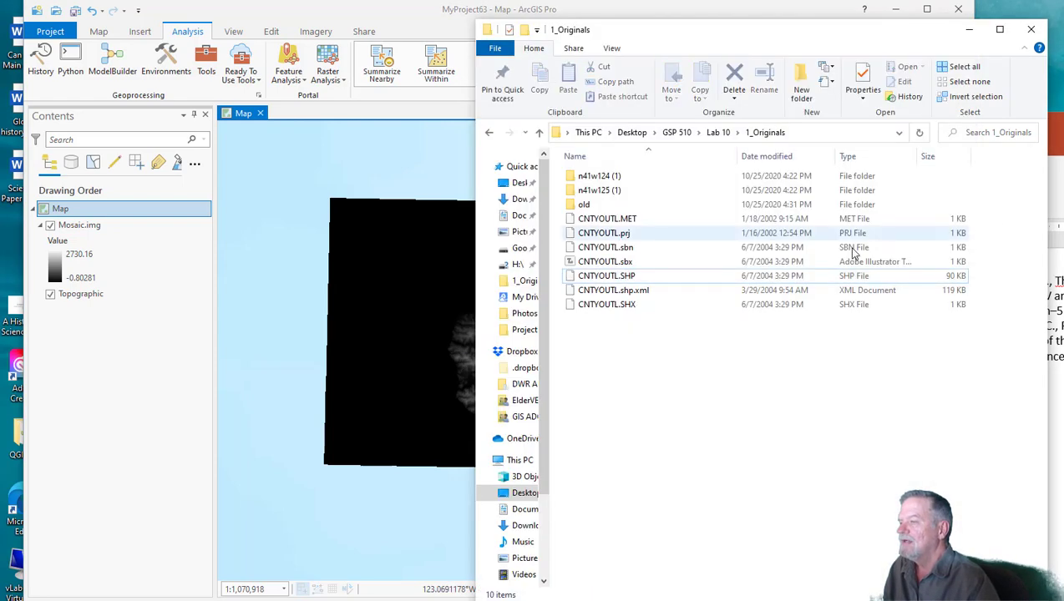
pyautogui.click(608, 283)
pyautogui.moveTo(608, 283); pyautogui.dragTo(382, 278)
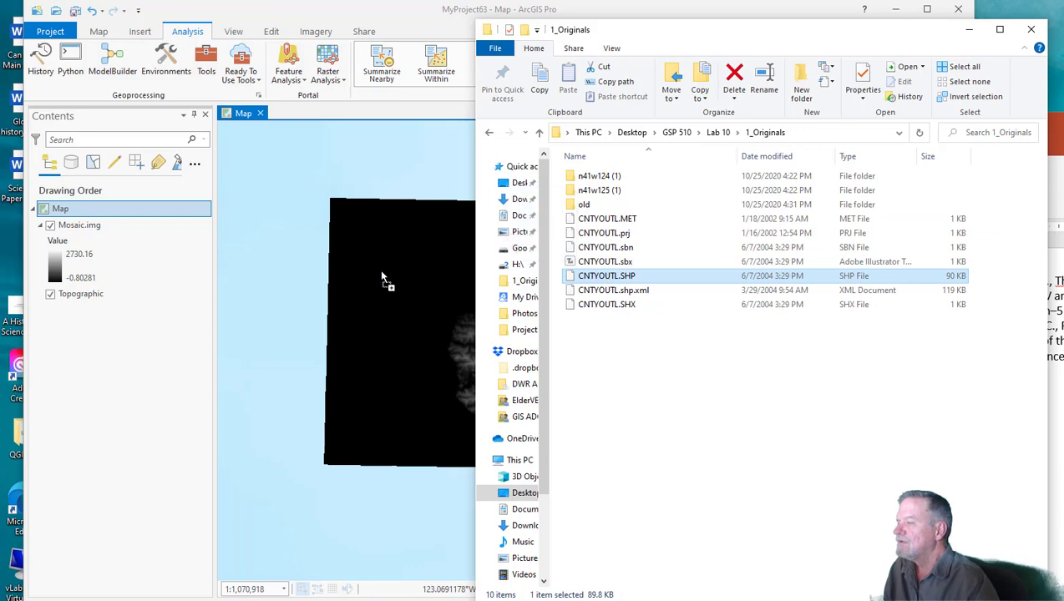
pyautogui.click(381, 272)
pyautogui.click(603, 344)
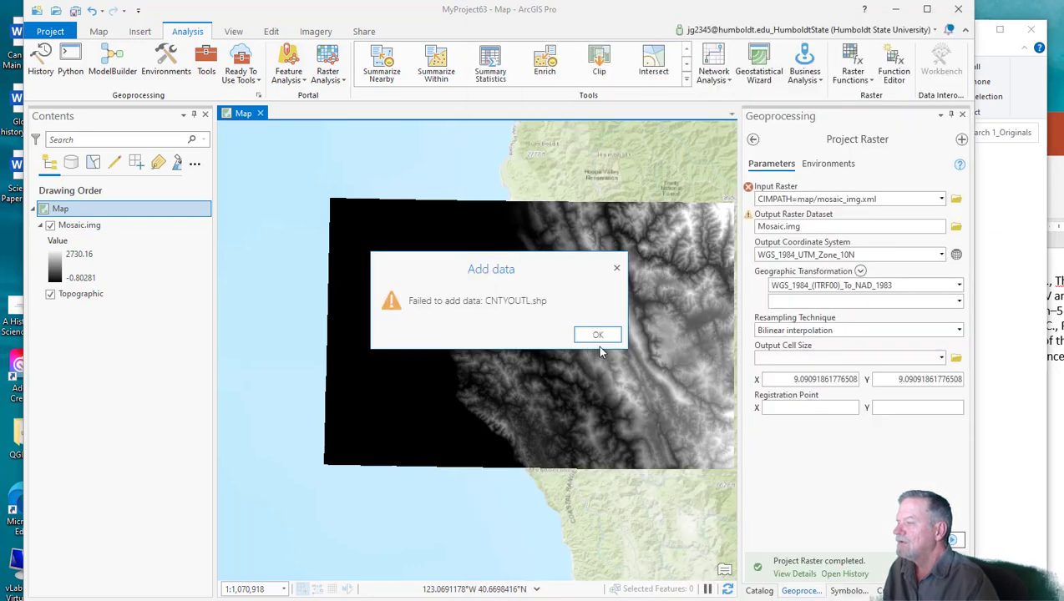
pyautogui.click(604, 343)
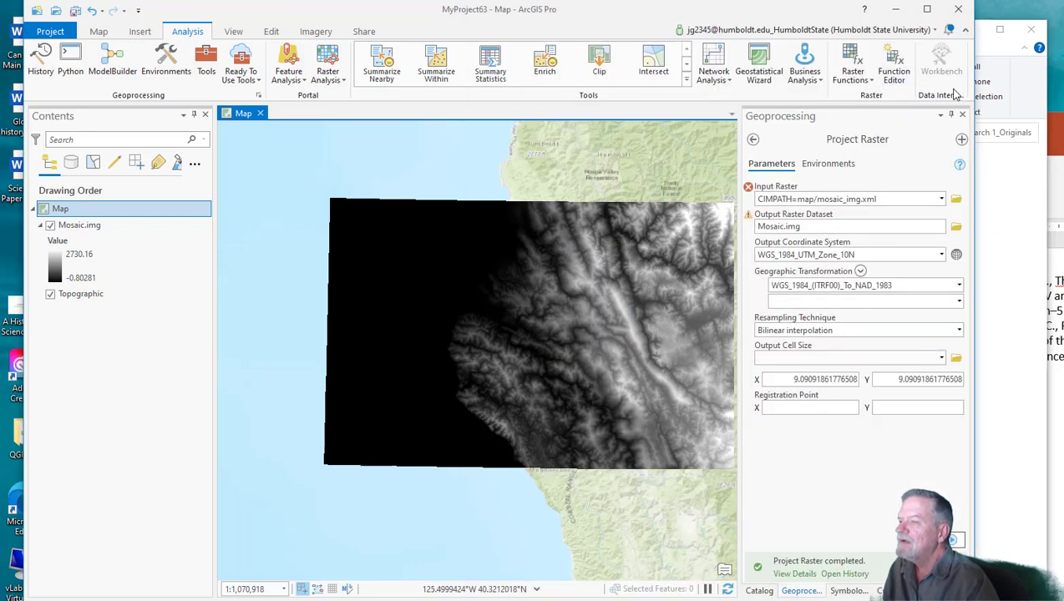
# Step: Close the docked Geoprocessing, Catalog and Export Raster panes to enlarge the map view
pyautogui.click(961, 115)
pyautogui.click(962, 116)
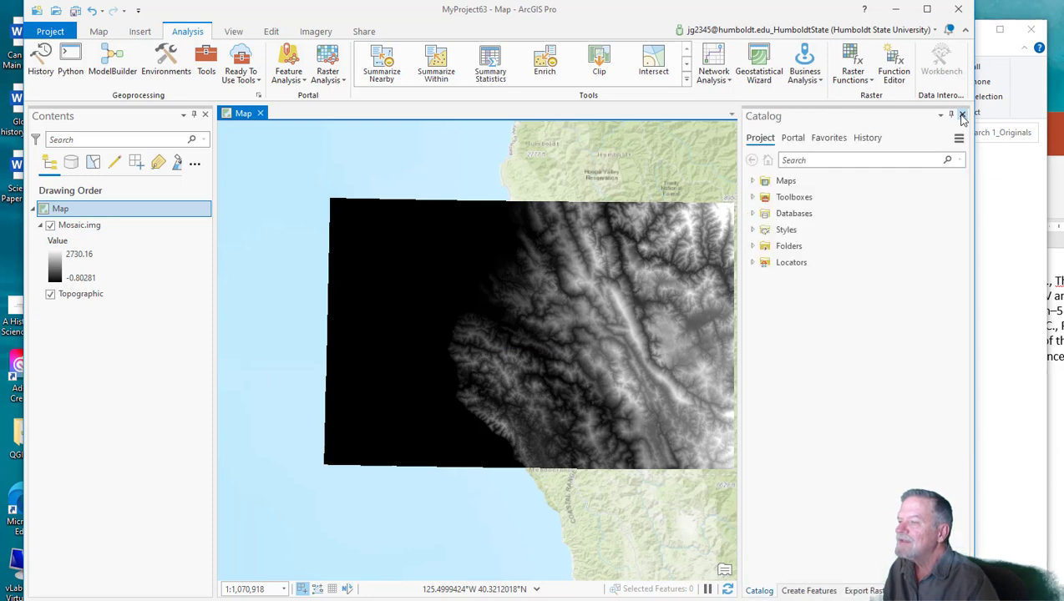
pyautogui.click(962, 115)
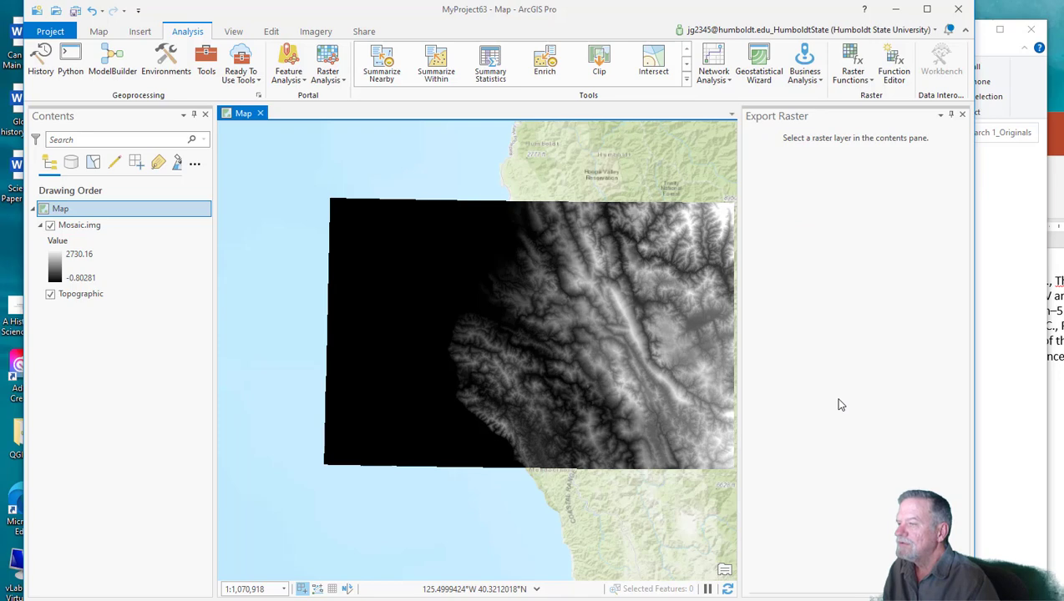
pyautogui.click(963, 115)
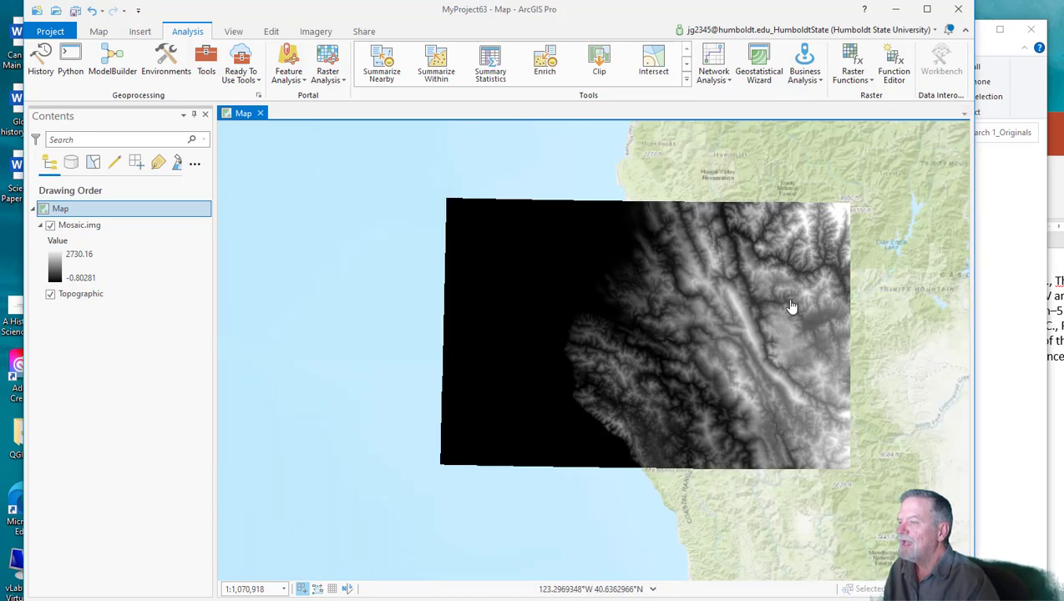
# Step: Try to add CNTYOUTL.shp with Add Data from Desktop > GSP 510 > Lab 10 > 1_Originals
pyautogui.click(99, 30)
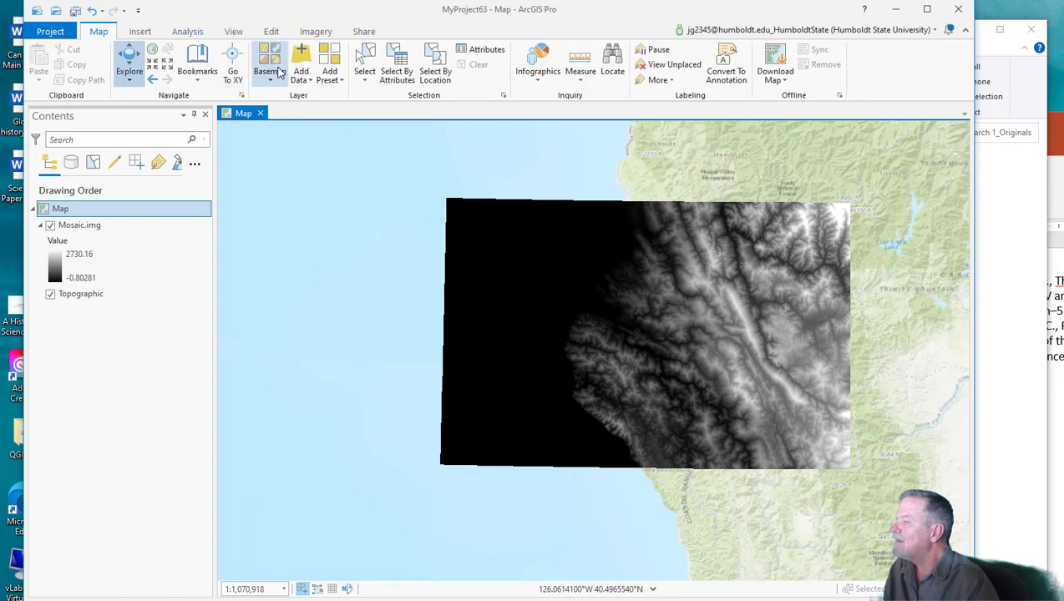
pyautogui.click(292, 74)
pyautogui.click(297, 103)
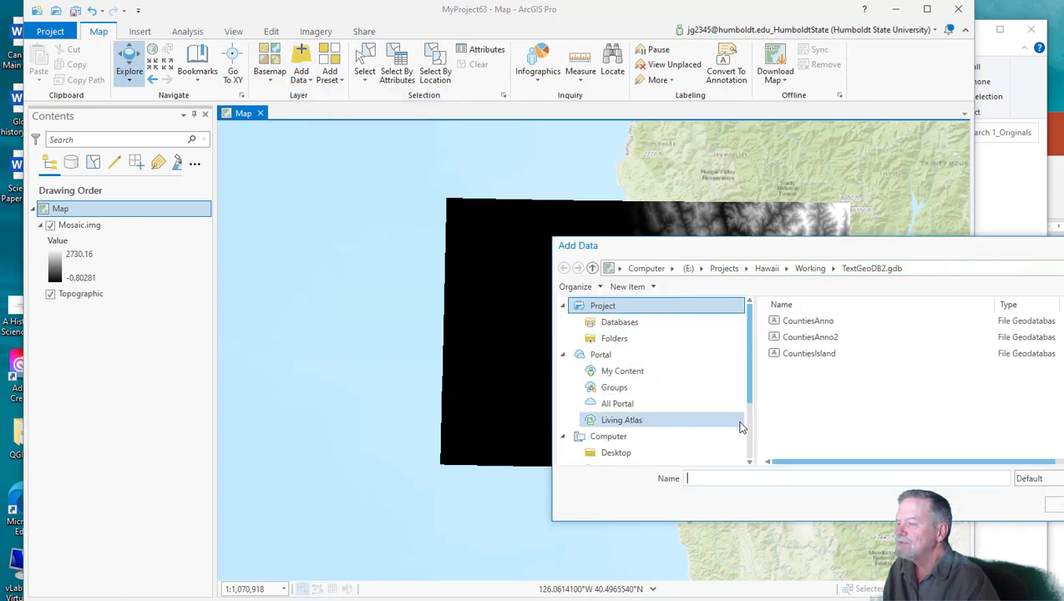
pyautogui.scroll(-2, 668, 384)
pyautogui.click(633, 360)
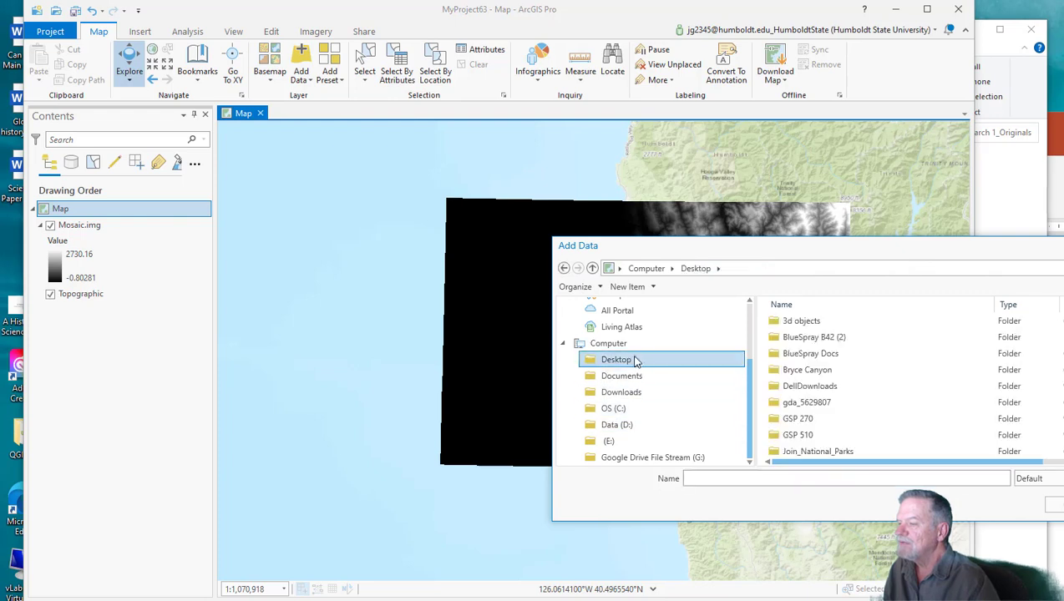
pyautogui.click(819, 436)
pyautogui.doubleClick(821, 436)
pyautogui.scroll(-3, 827, 389)
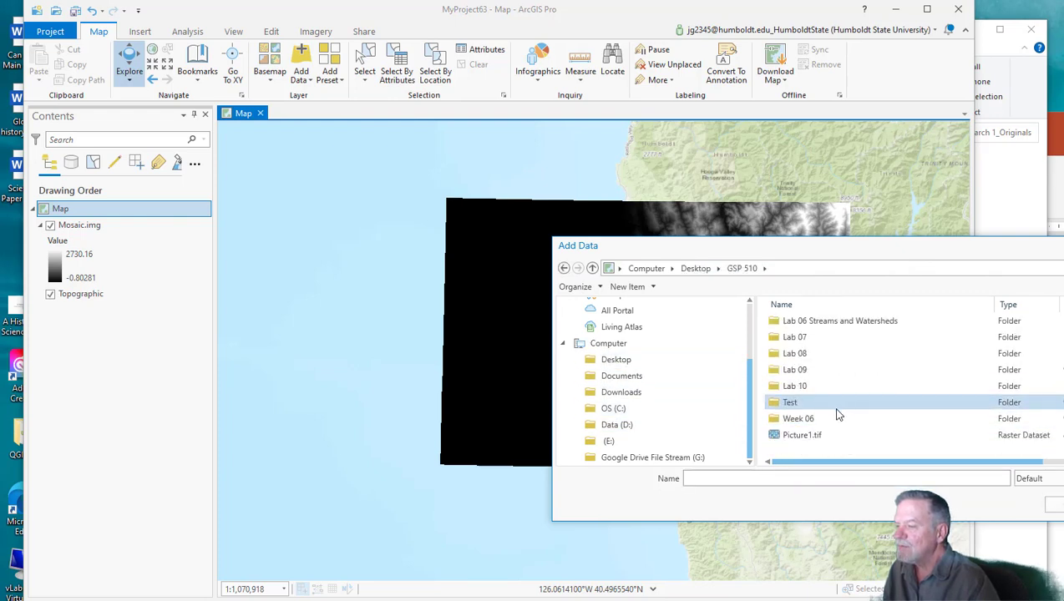
pyautogui.doubleClick(827, 388)
pyautogui.doubleClick(806, 323)
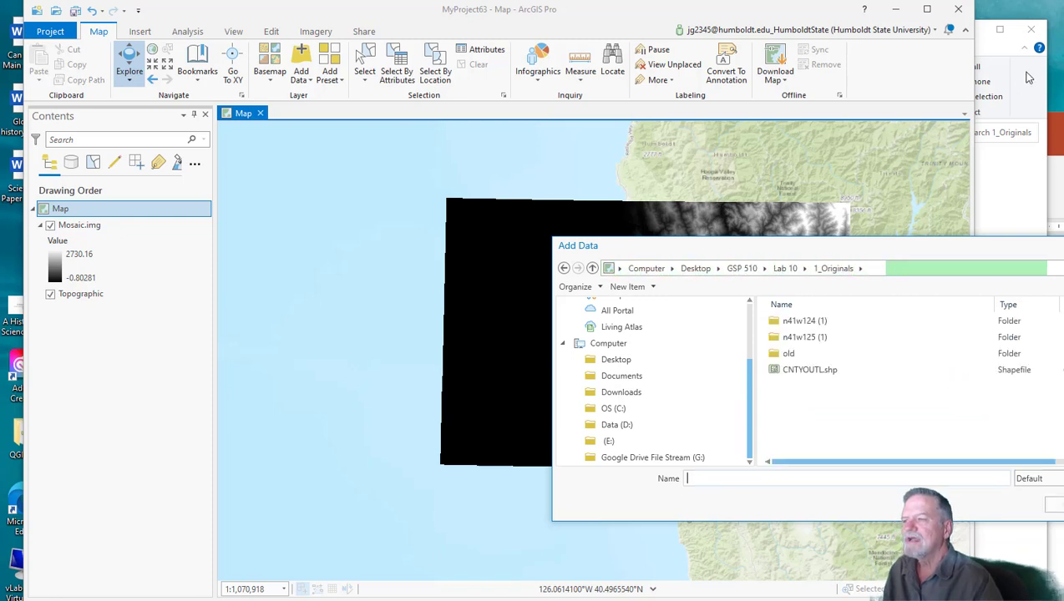
pyautogui.click(806, 370)
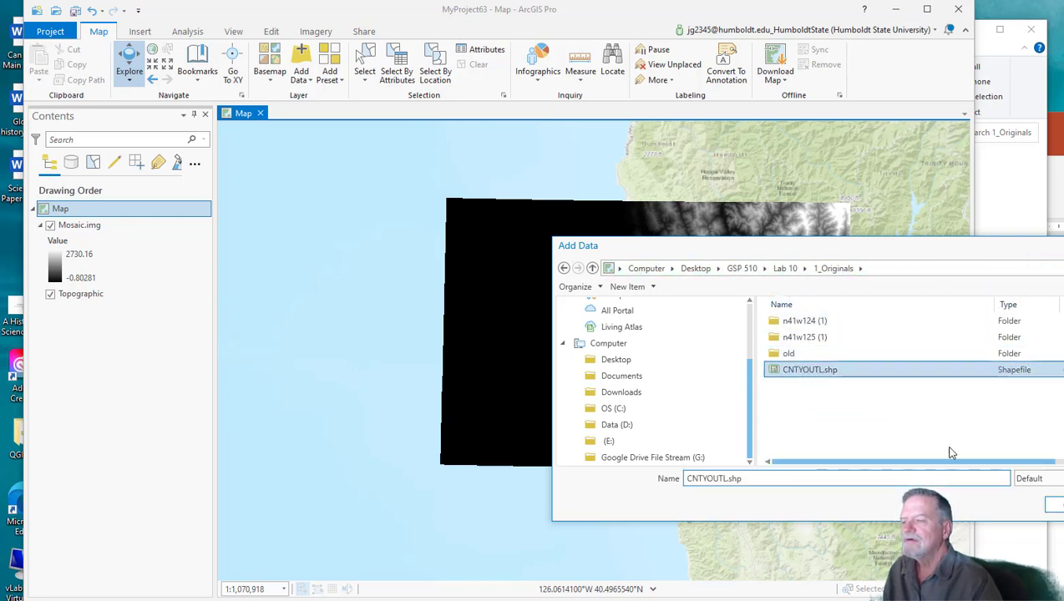
pyautogui.click(1058, 506)
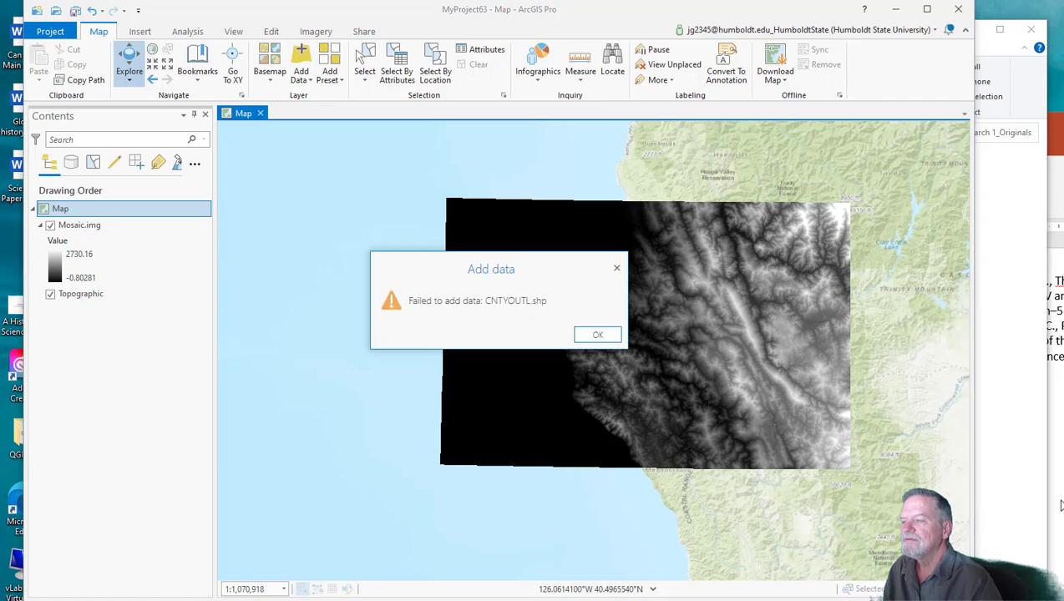
# Step: Switch to File Explorer and move CNTYOUTL.DBF from the old folder up into 1_Originals beside the other shapefile parts
pyautogui.click(1016, 101)
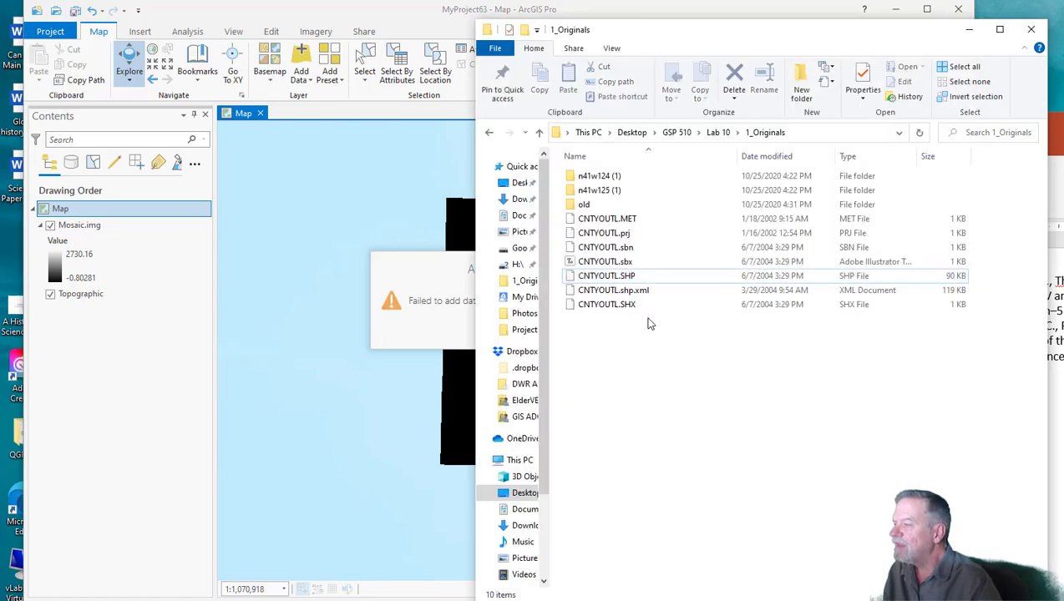
pyautogui.doubleClick(595, 207)
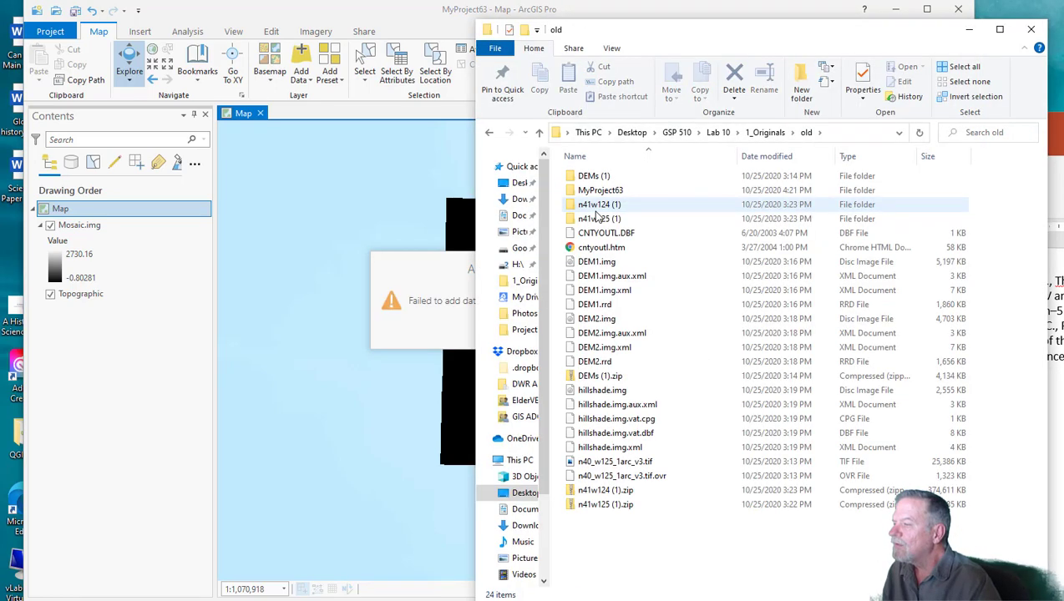
pyautogui.click(601, 233)
pyautogui.rightClick(599, 234)
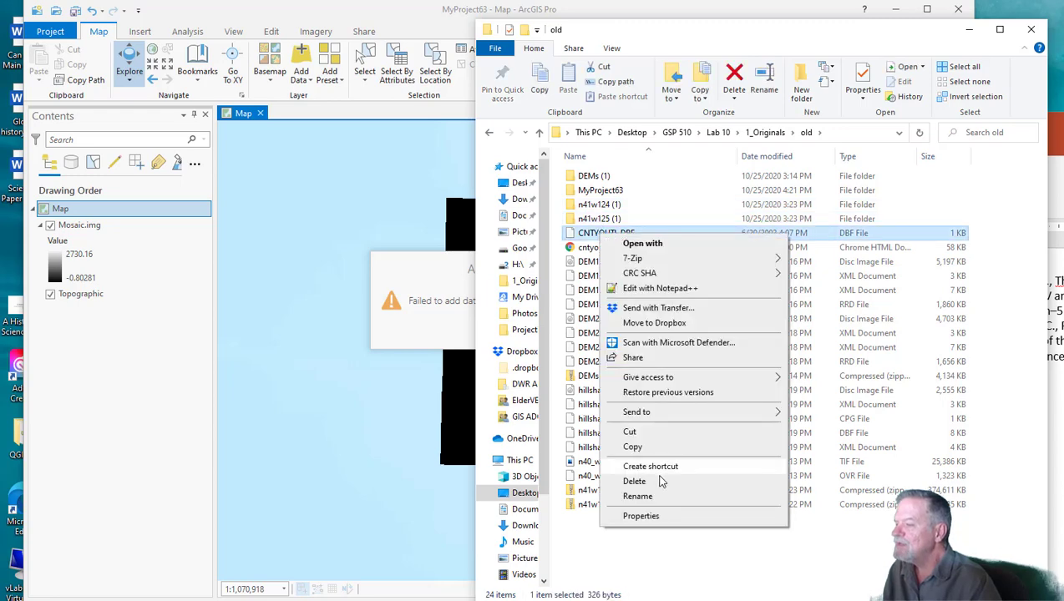
pyautogui.click(651, 445)
pyautogui.click(765, 134)
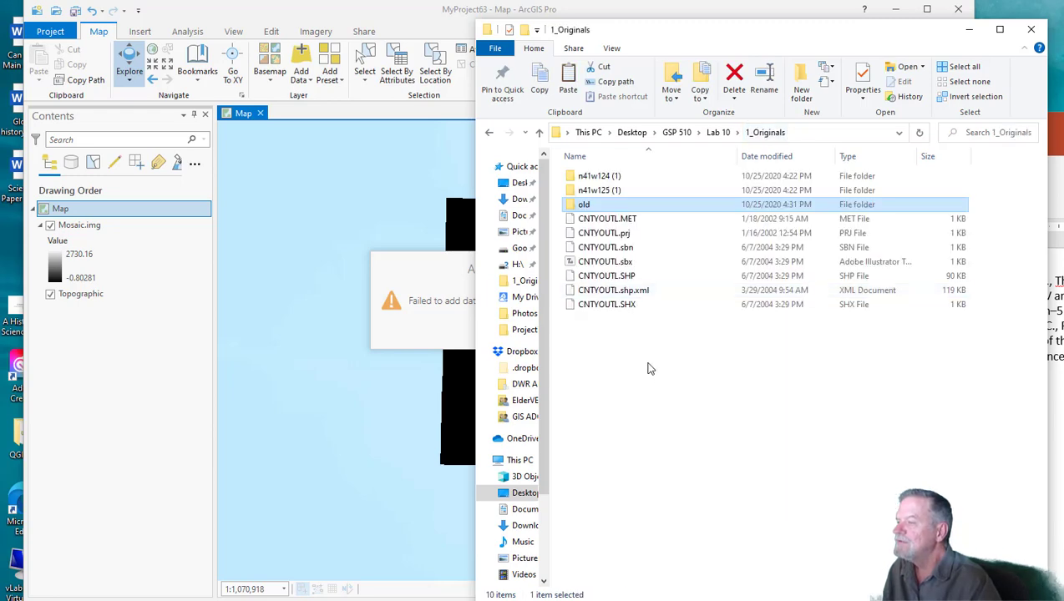
pyautogui.rightClick(650, 369)
pyautogui.click(679, 459)
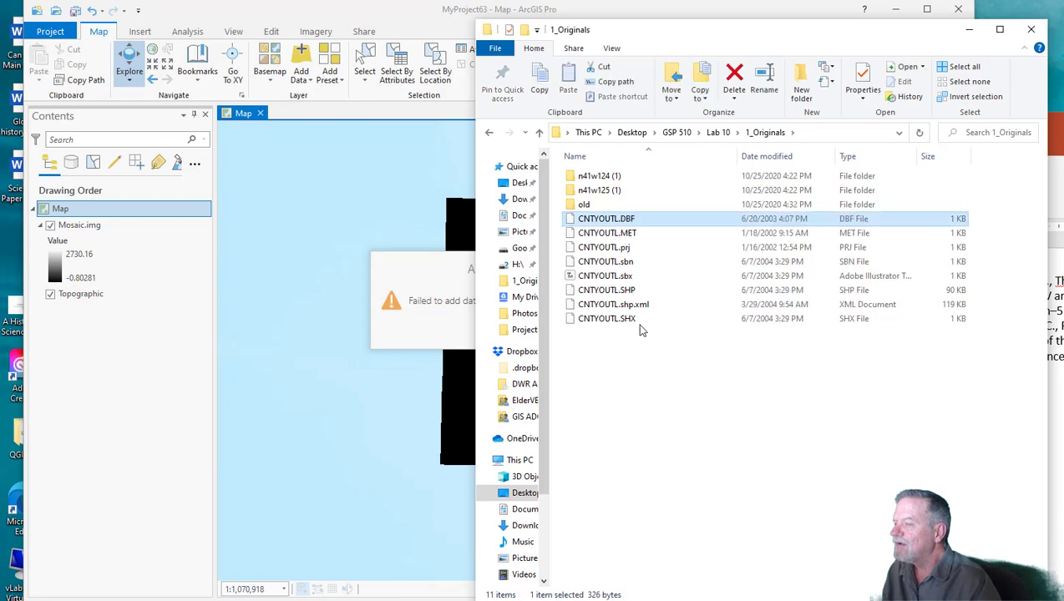
# Step: Dismiss the Add data error in ArcGIS Pro and add CNTYOUTL.SHP from 1_Originals to the map
pyautogui.click(465, 299)
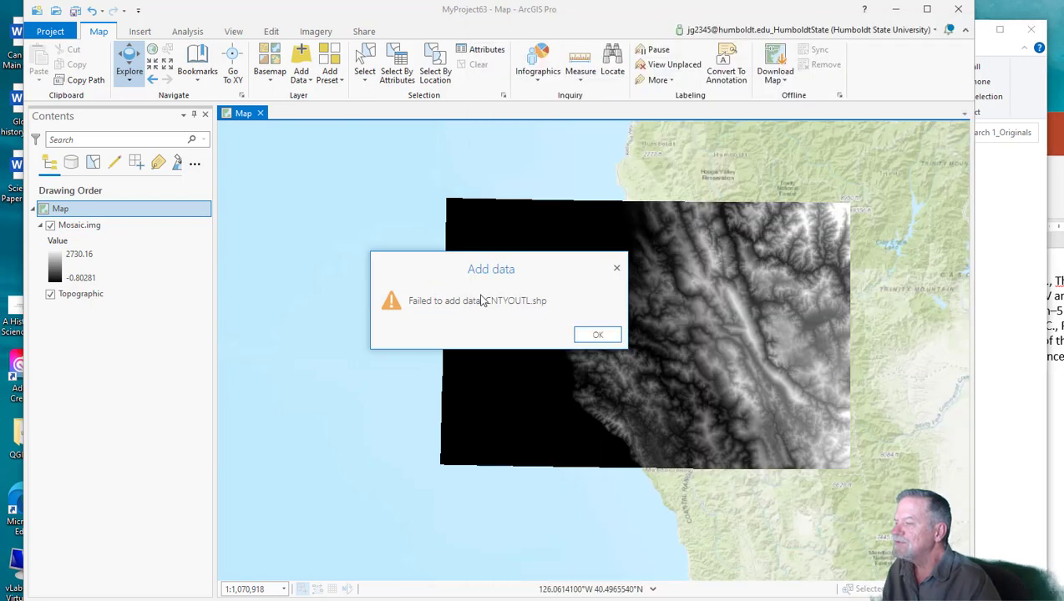
pyautogui.click(599, 335)
pyautogui.click(982, 361)
pyautogui.moveTo(614, 294); pyautogui.dragTo(292, 401)
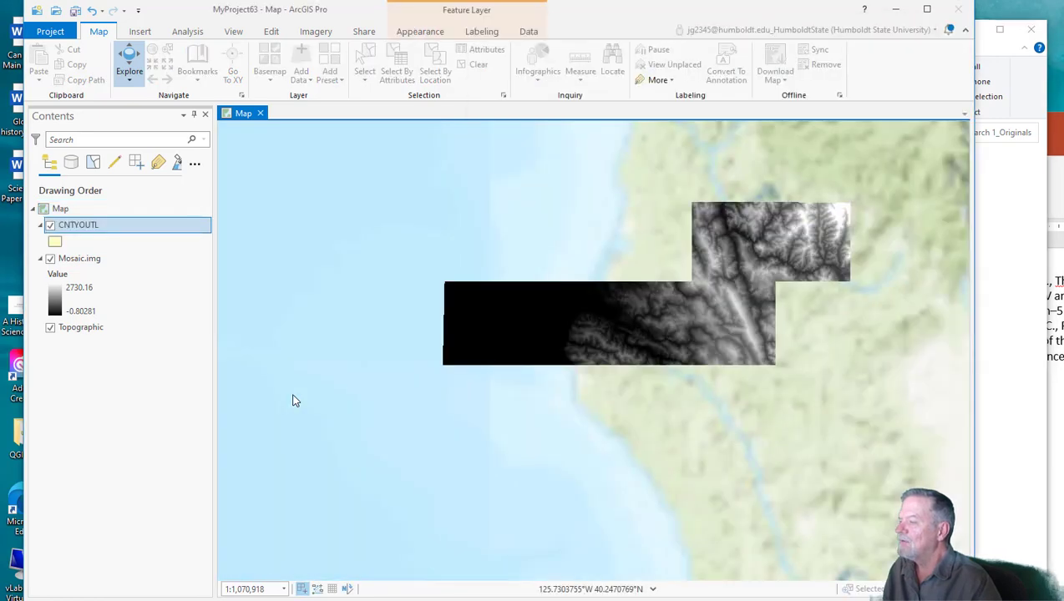
pyautogui.scroll(-1, 614, 311)
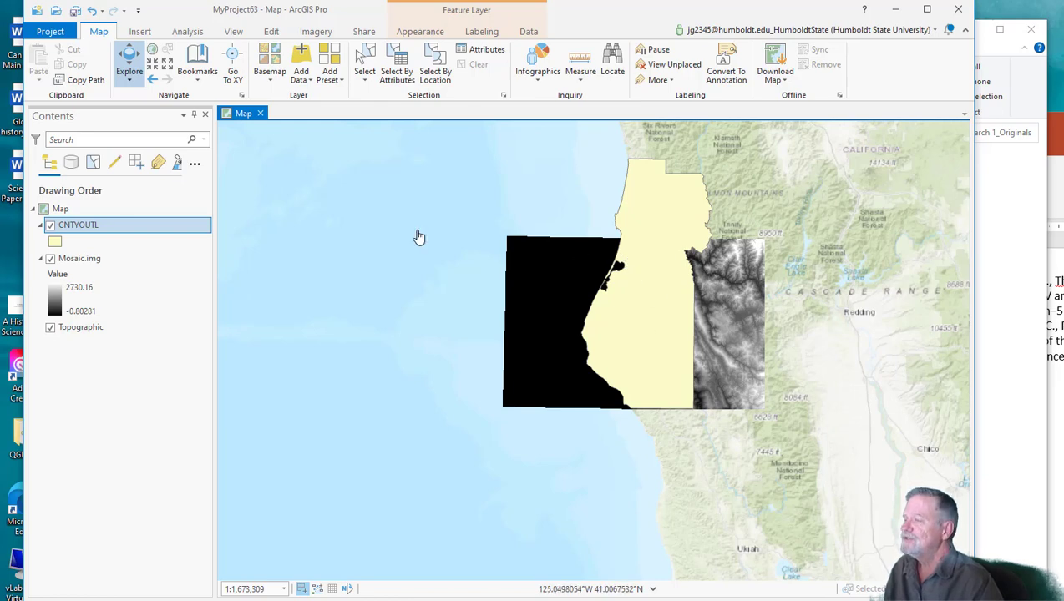
# Step: Search the geoprocessing tools for "extract by mask" and open the Extract by Mask tool
pyautogui.click(198, 46)
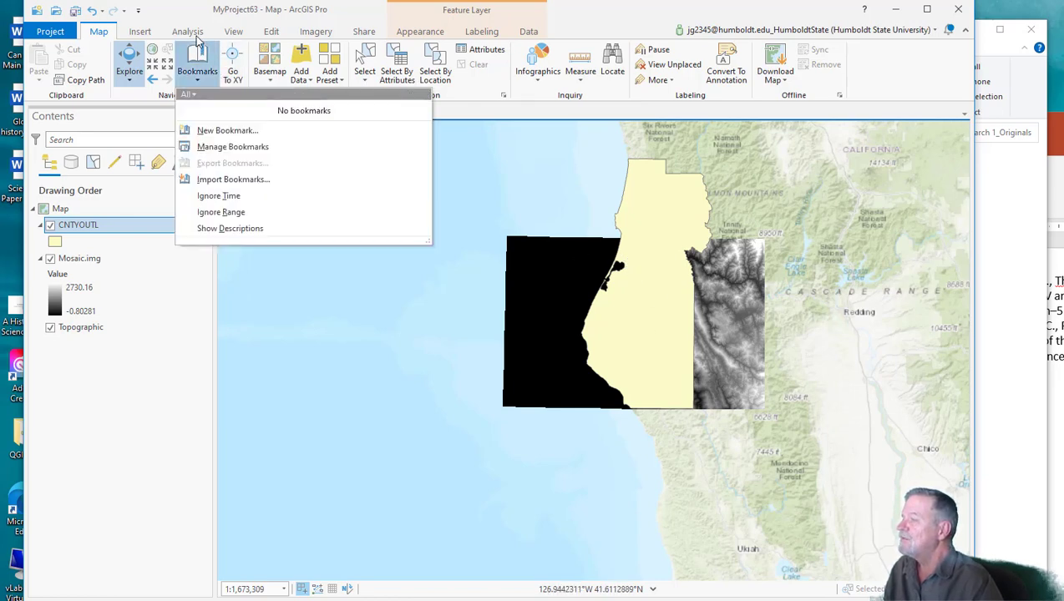
pyautogui.click(197, 34)
pyautogui.click(210, 63)
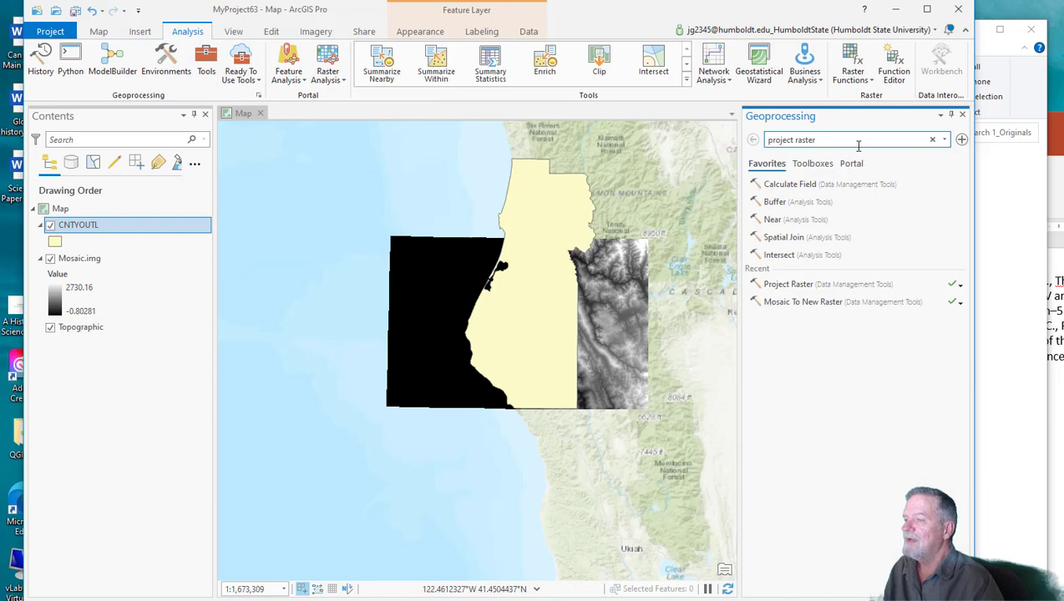
pyautogui.moveTo(859, 146); pyautogui.dragTo(541, 150)
pyautogui.write('extract')
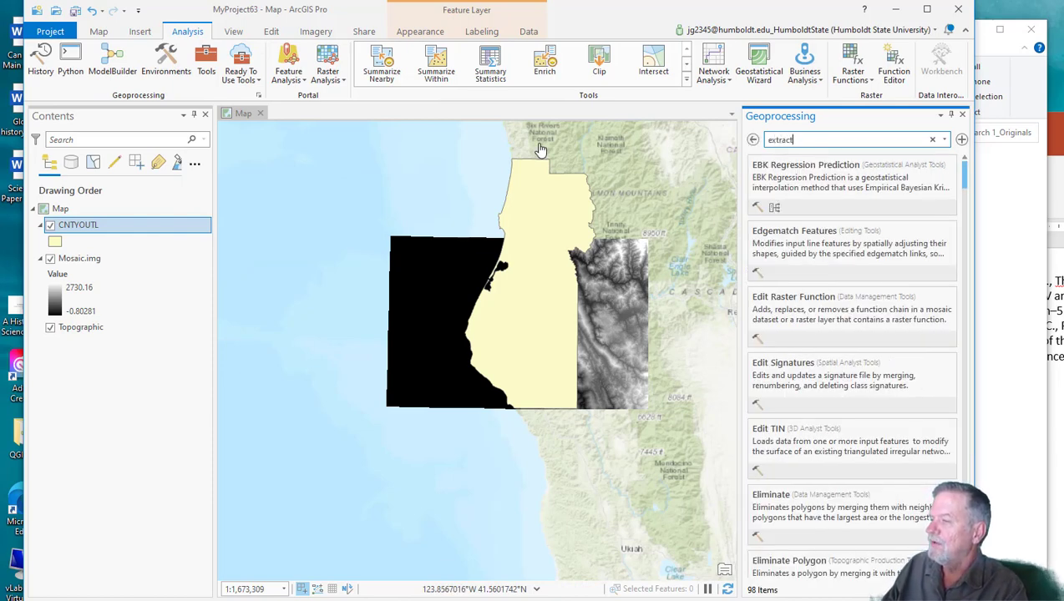
pyautogui.write(' by mask')
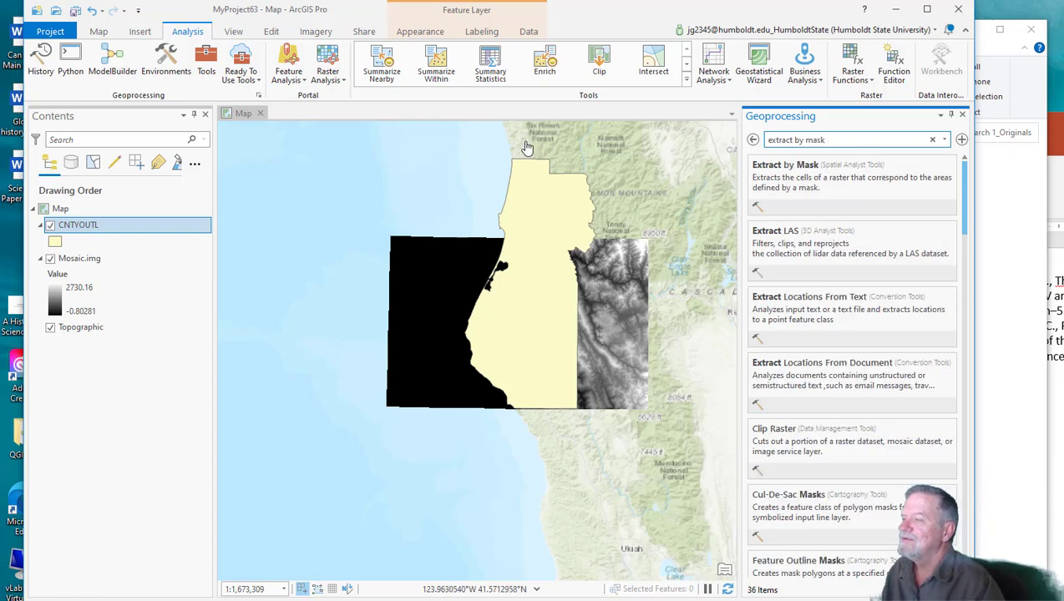
pyautogui.click(785, 181)
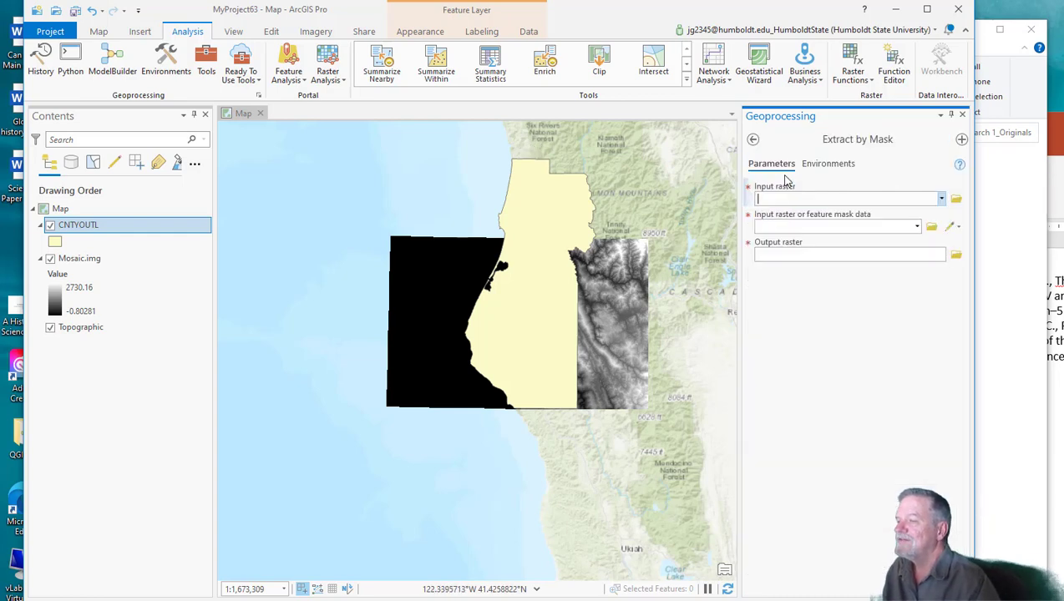
# Step: Set Mosaic.img as the input raster and CNTYOUTL as the feature mask data for Extract by Mask
pyautogui.click(82, 259)
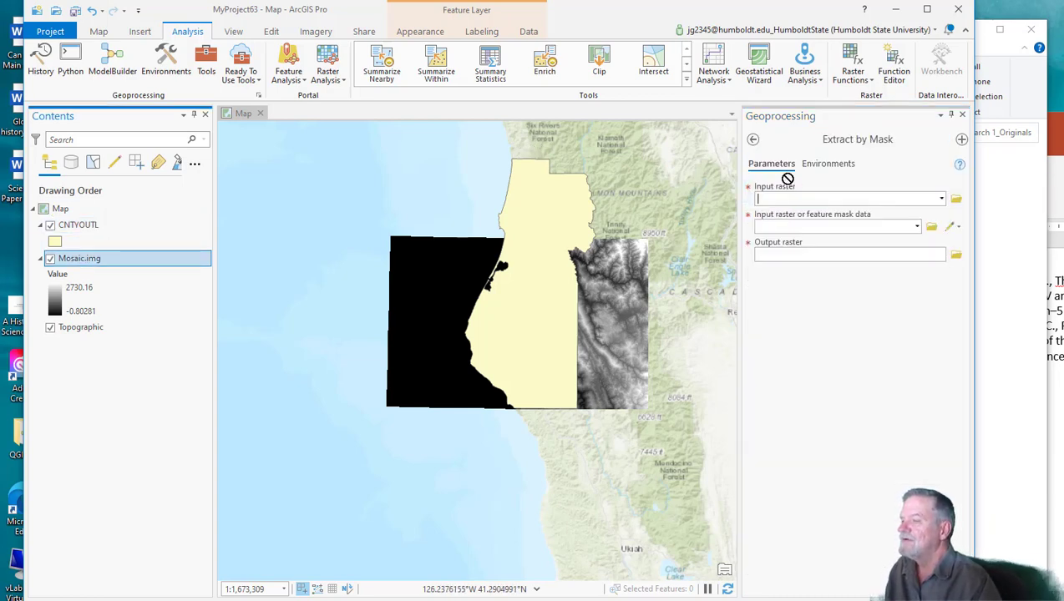
pyautogui.moveTo(794, 201); pyautogui.dragTo(794, 200)
pyautogui.moveTo(79, 225); pyautogui.dragTo(319, 224)
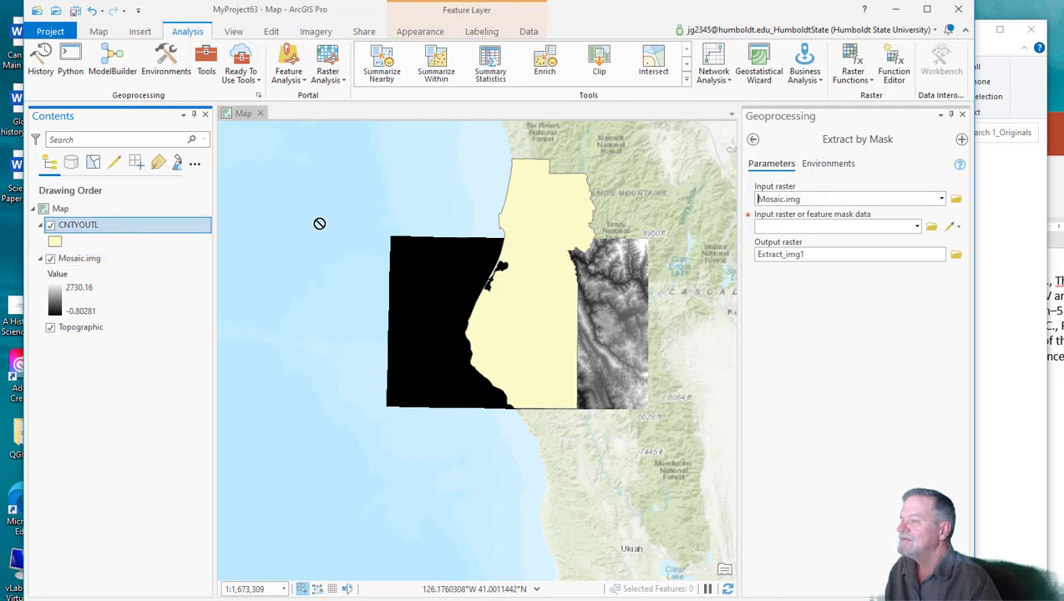
pyautogui.moveTo(805, 230); pyautogui.dragTo(804, 228)
# Step: Set the output raster to Moasic_Clip.img in the UTM Zone 10 North folder and run Extract by Mask
pyautogui.click(955, 256)
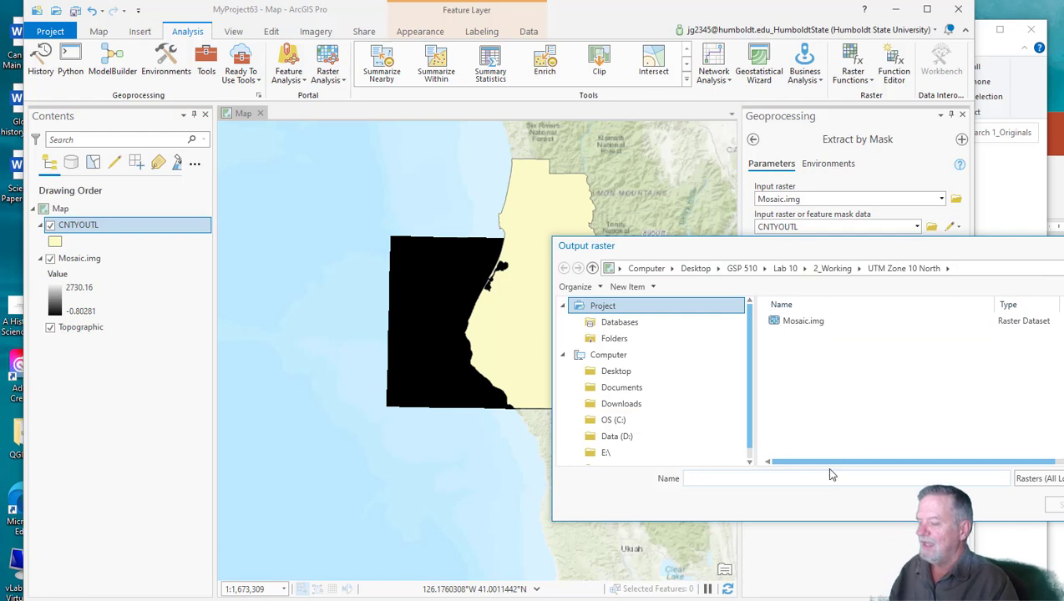
pyautogui.click(831, 478)
pyautogui.write('Moas')
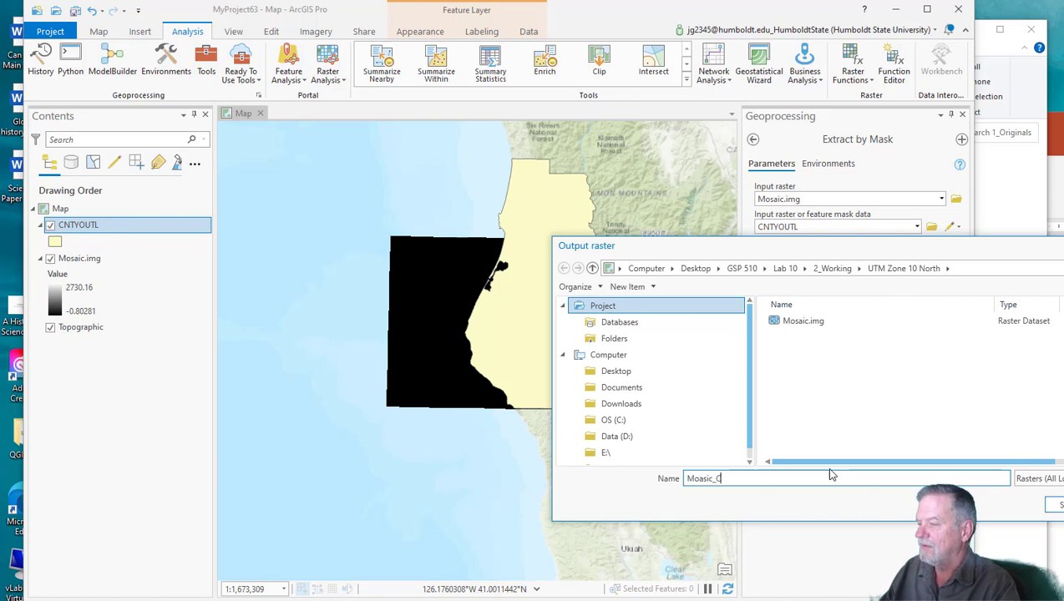
pyautogui.write('ic_Clip.img')
pyautogui.press('Return')
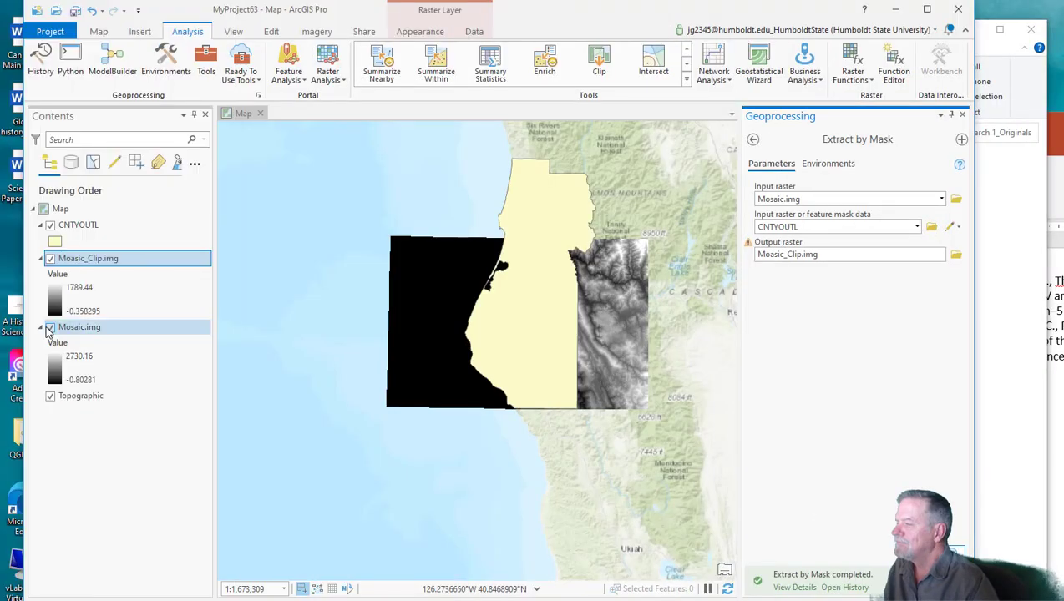
# Step: Hide the Mosaic.img and CNTYOUTL layers to inspect the clipped raster, and turn both layers back on
pyautogui.click(51, 328)
pyautogui.click(50, 225)
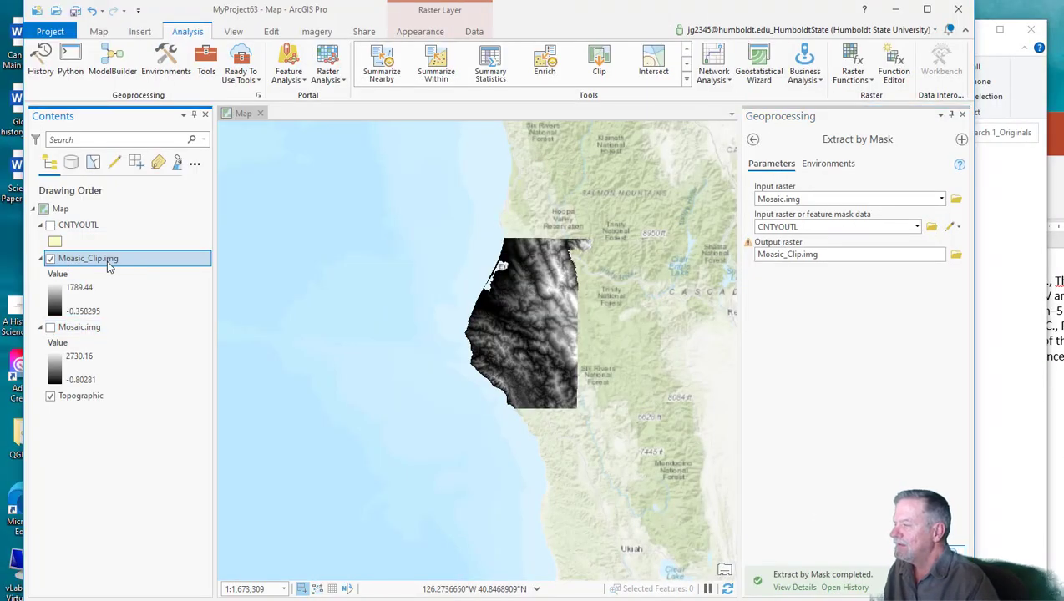
pyautogui.click(50, 225)
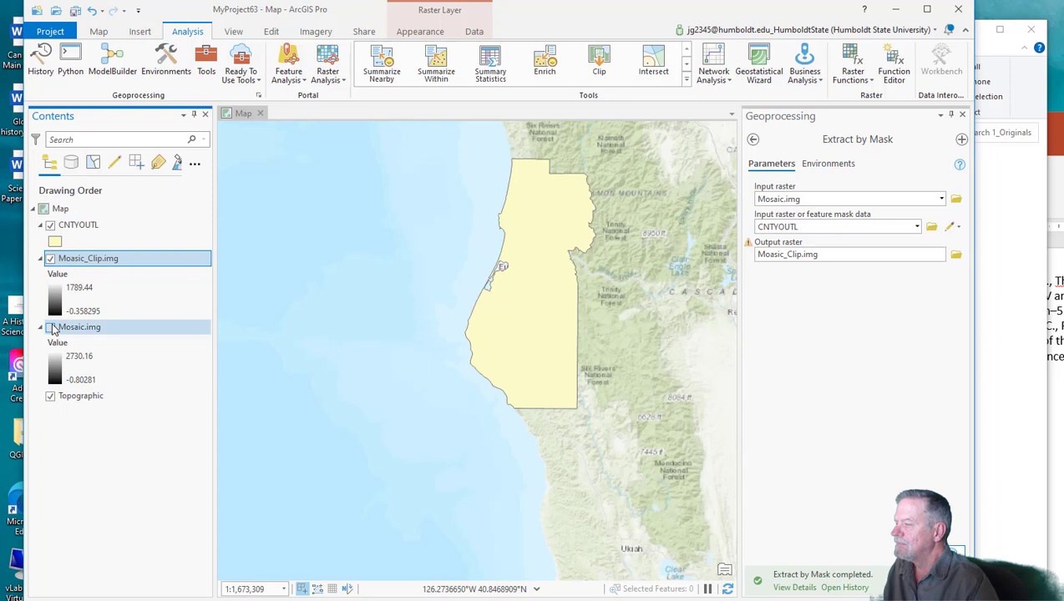
pyautogui.click(51, 327)
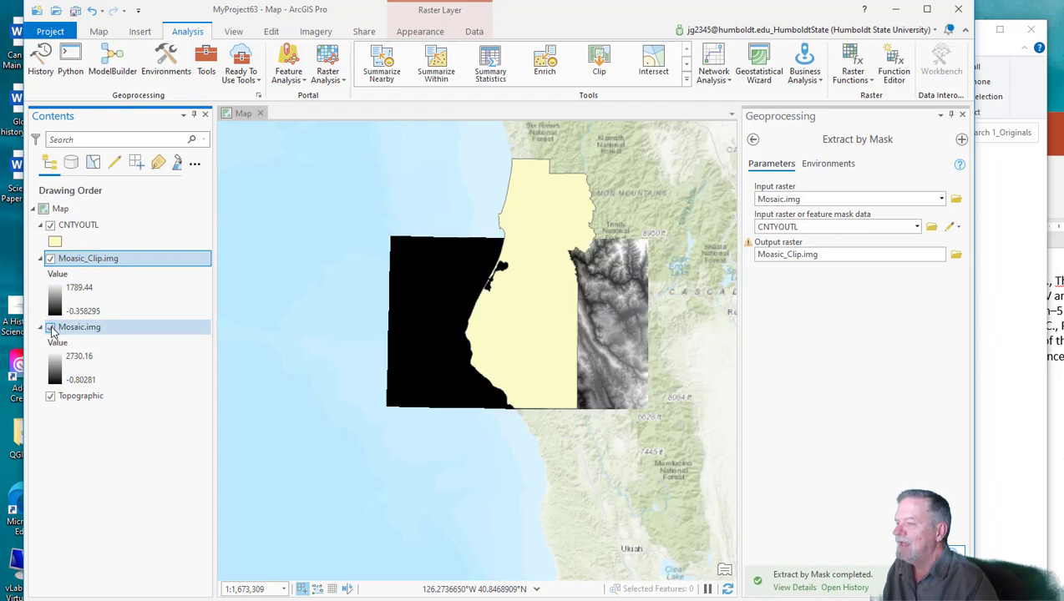
# Step: Hide the CNTYOUTL layer to view the clipped raster, and remove the Mosaic.img layer from the map
pyautogui.click(51, 327)
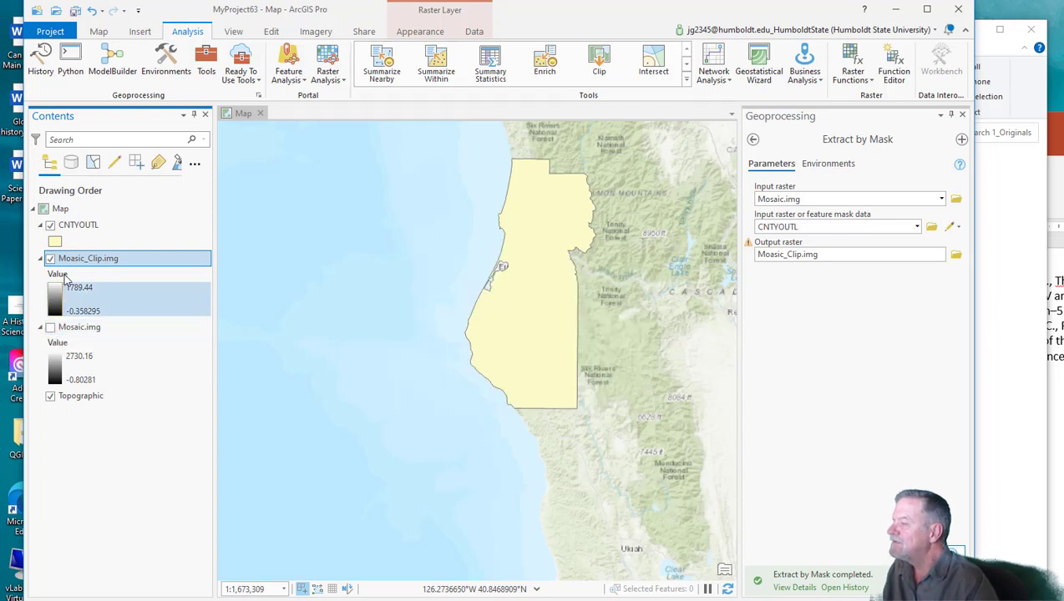
pyautogui.click(50, 225)
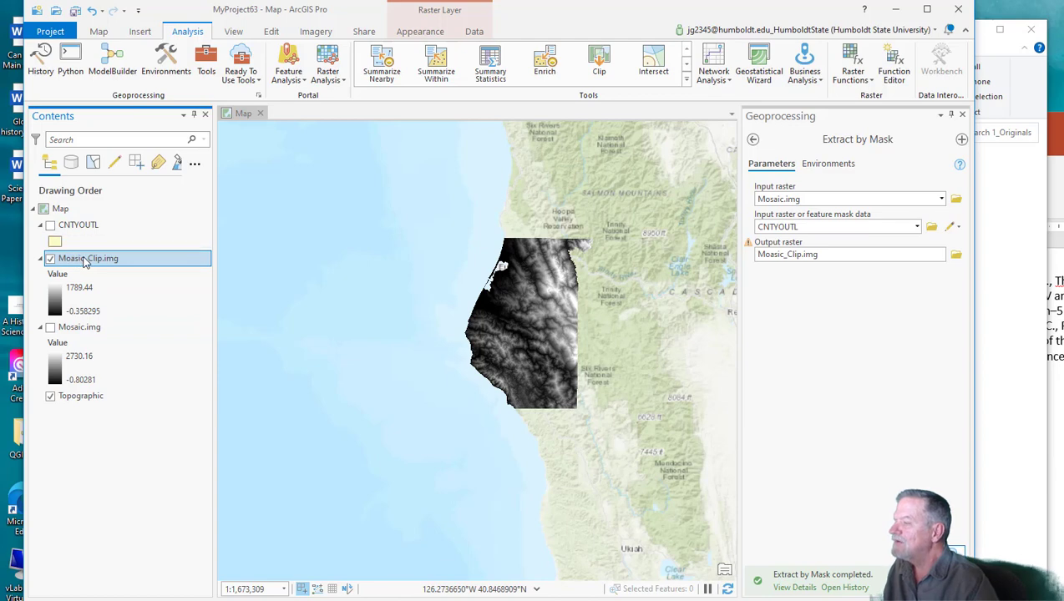
pyautogui.scroll(1, 531, 305)
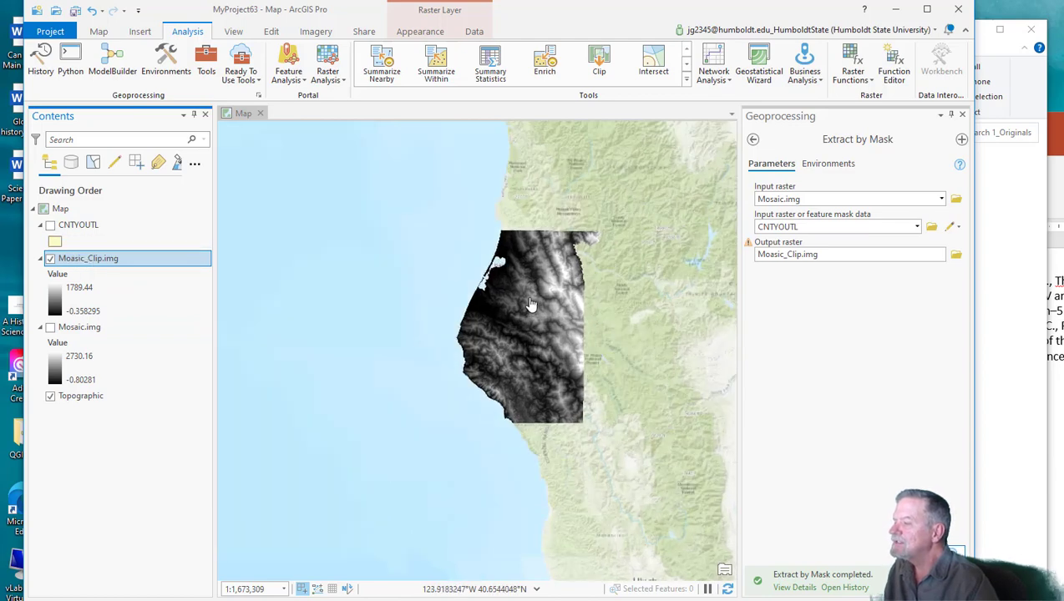
pyautogui.scroll(3, 531, 305)
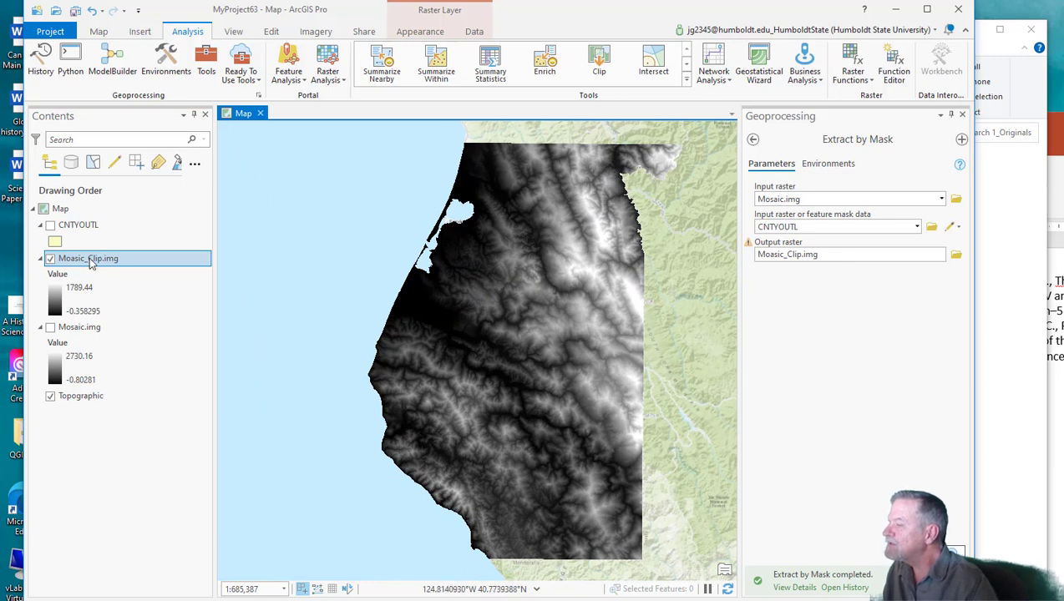
pyautogui.rightClick(84, 327)
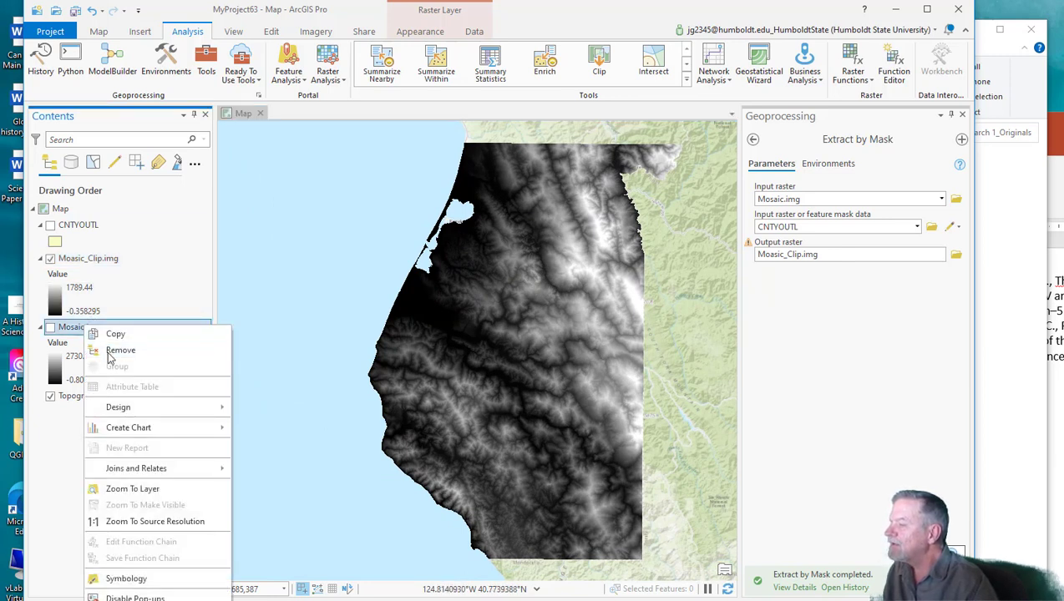
pyautogui.click(108, 355)
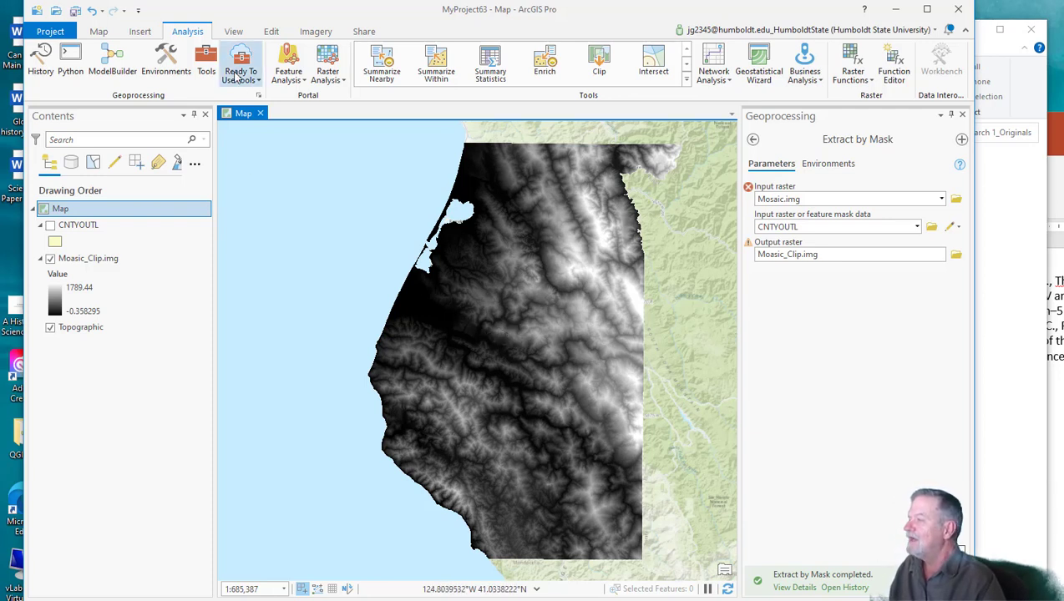
# Step: Search the geoprocessing tools for "hillshade" and open the 3D Analyst HillShade tool
pyautogui.click(209, 64)
pyautogui.click(800, 137)
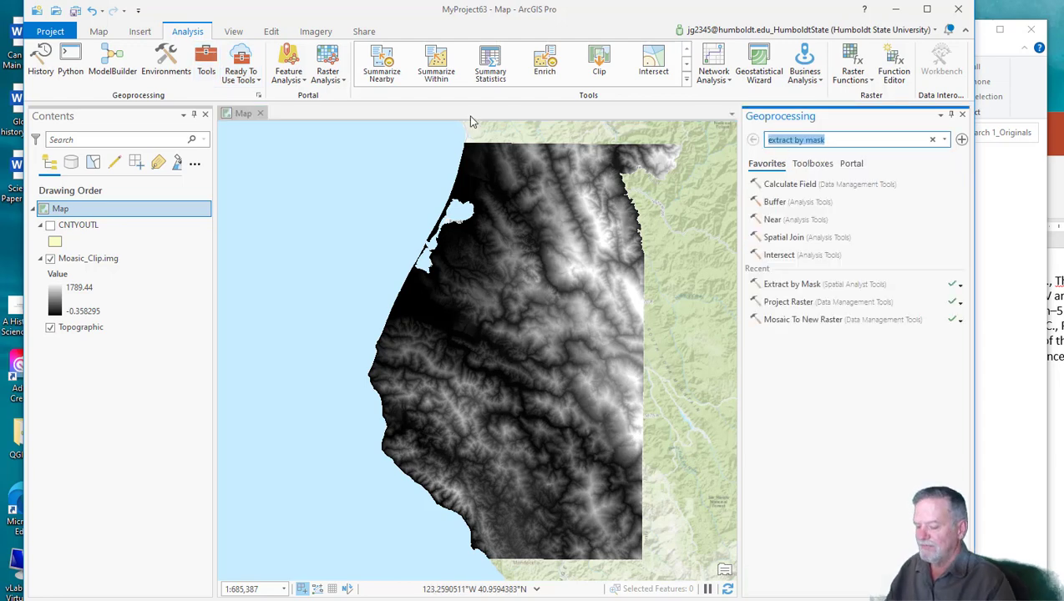
pyautogui.write('hillshade')
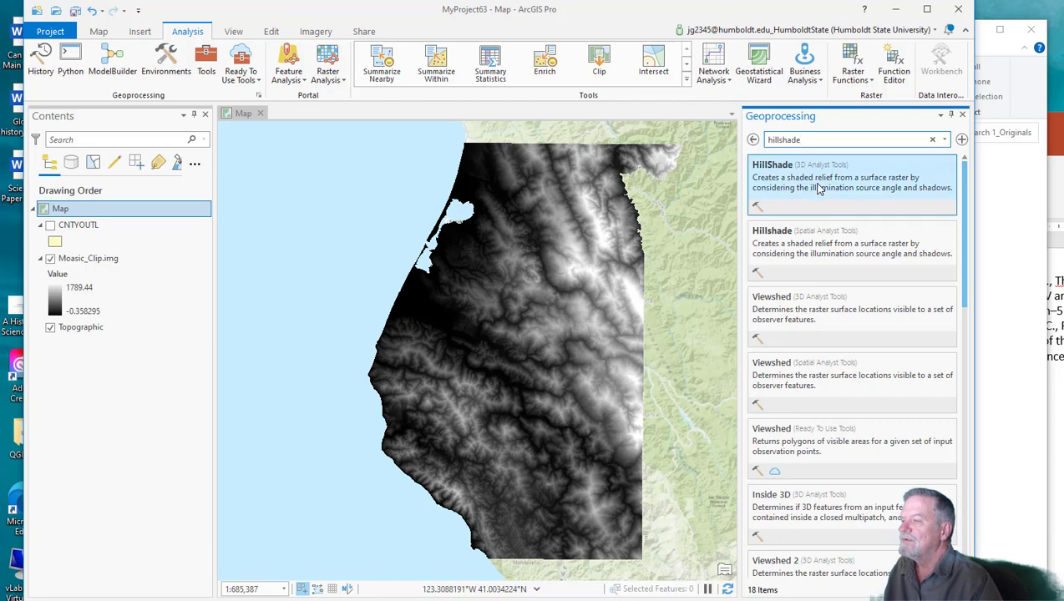
pyautogui.click(817, 187)
# Step: Run HillShade on Moasic_Clip.img, saving the output raster as Hillshade.img in the UTM Zone 10 North folder
pyautogui.moveTo(93, 258); pyautogui.dragTo(819, 200)
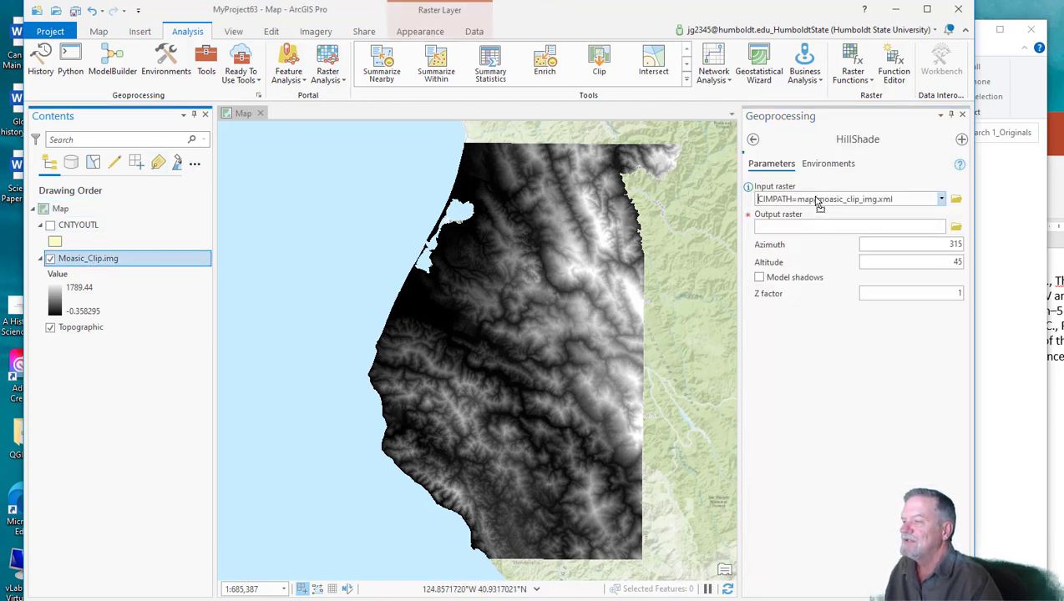
pyautogui.click(957, 230)
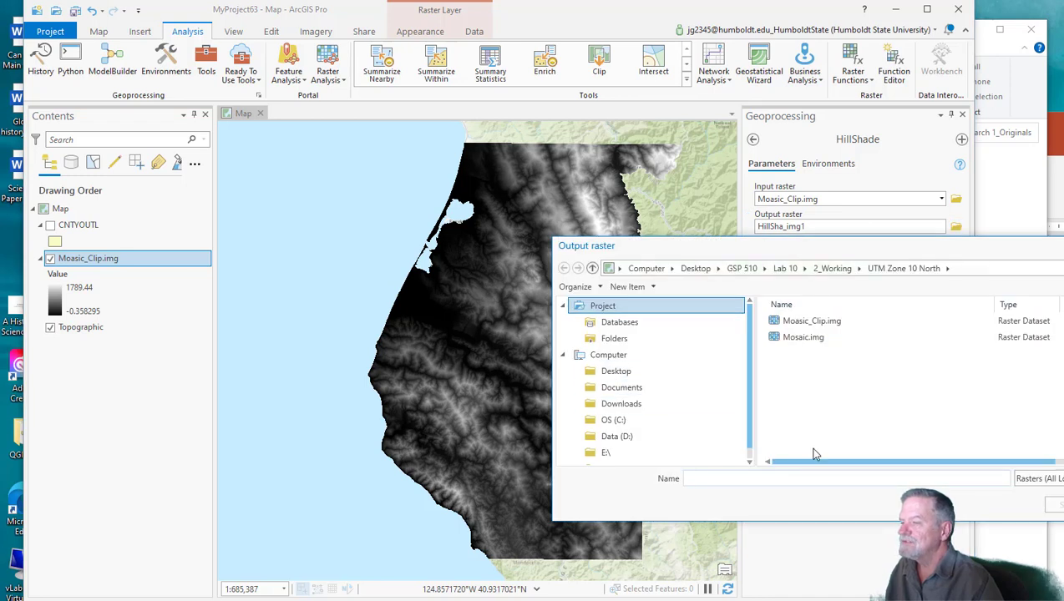
pyautogui.write('Hillshade')
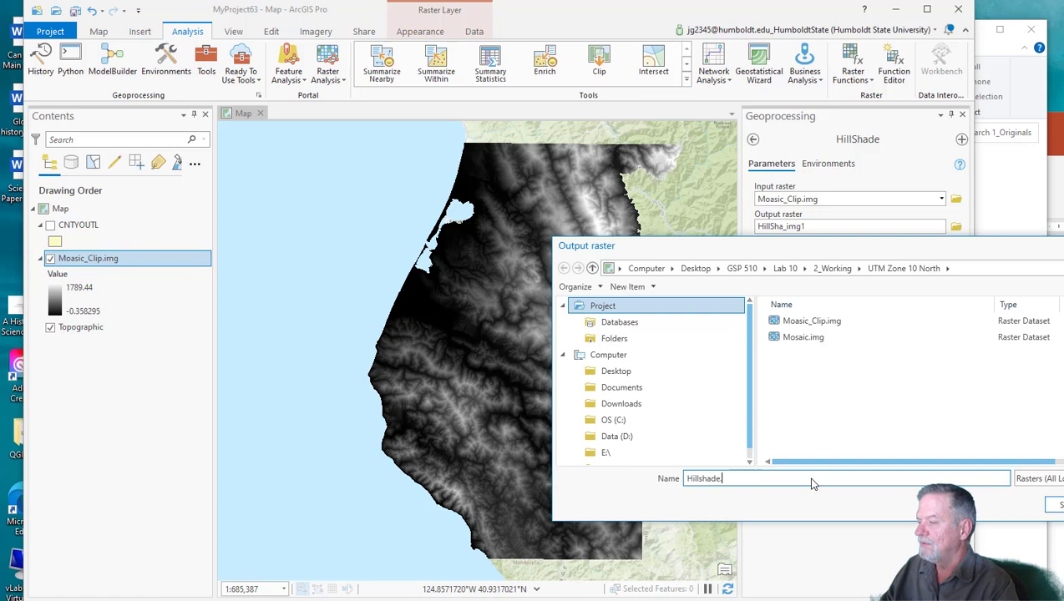
pyautogui.press('Return')
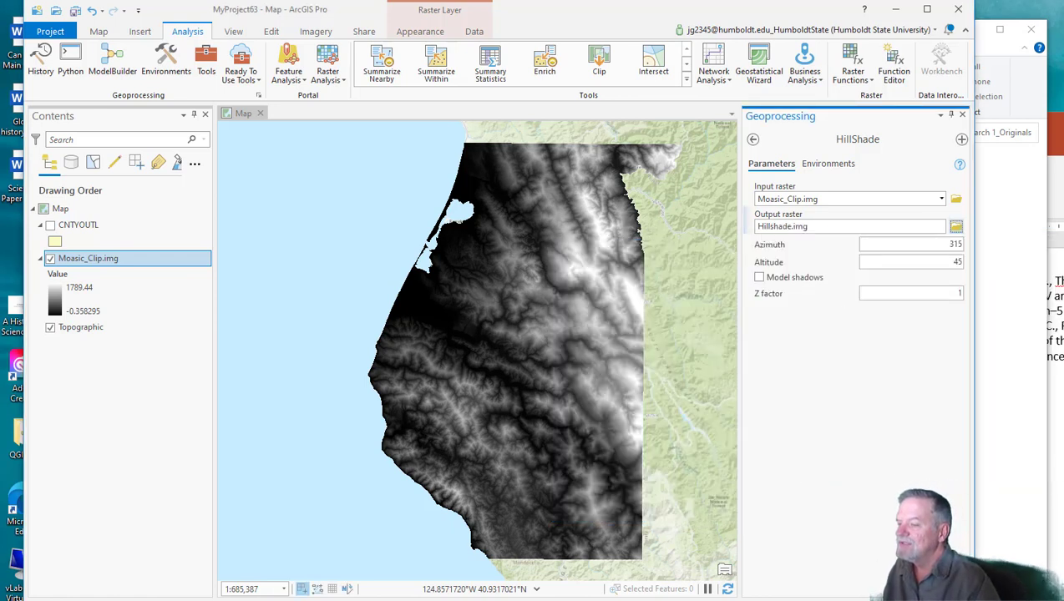
pyautogui.click(944, 543)
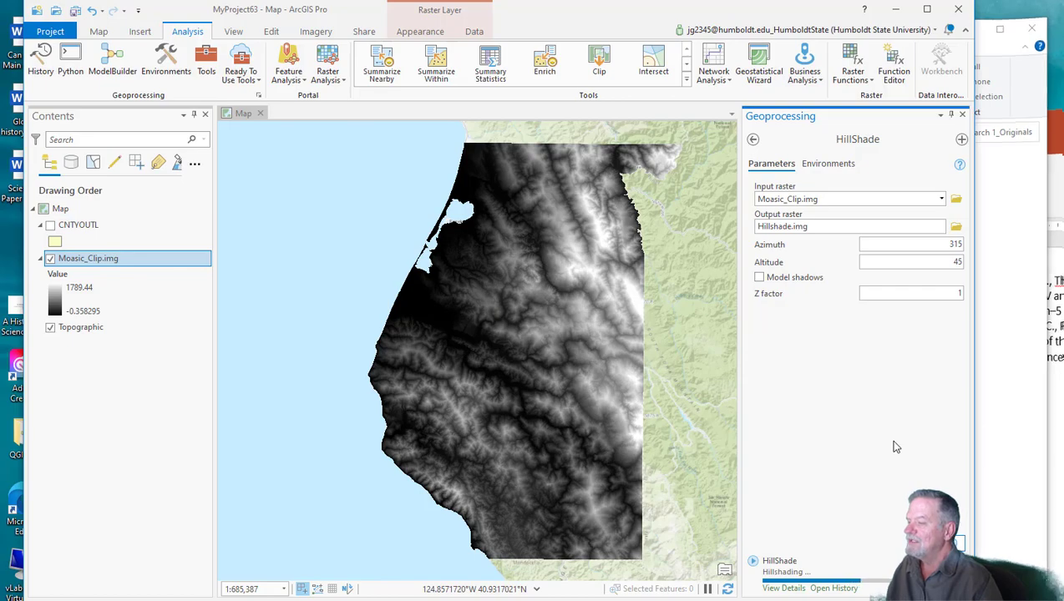
# Step: Examine the terrain detail of the Hillshade.img layer at several scales, including ridges, slopes and river valleys
pyautogui.scroll(3, 527, 342)
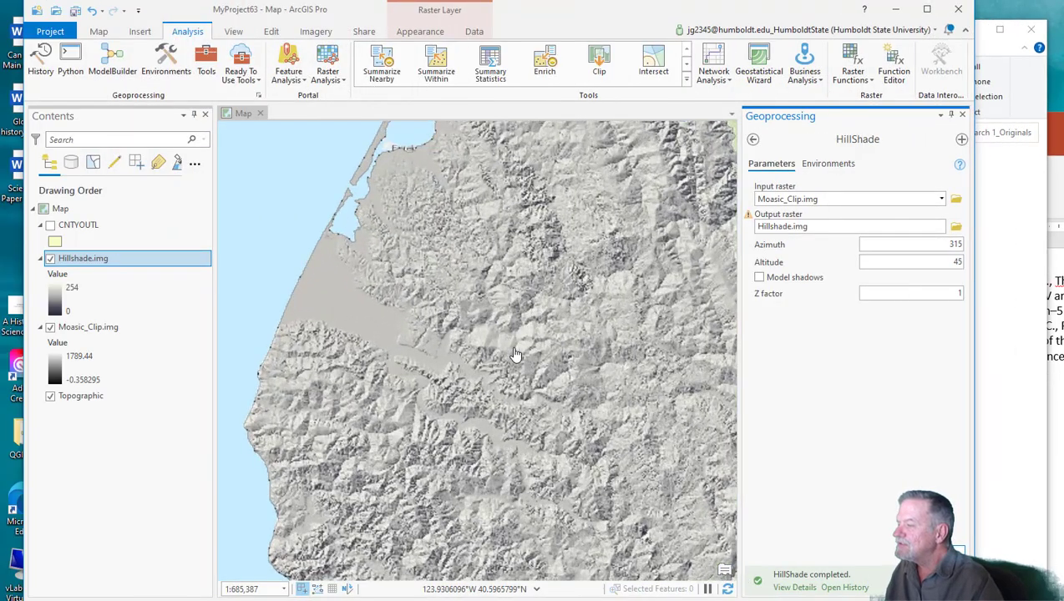
pyautogui.scroll(5, 515, 386)
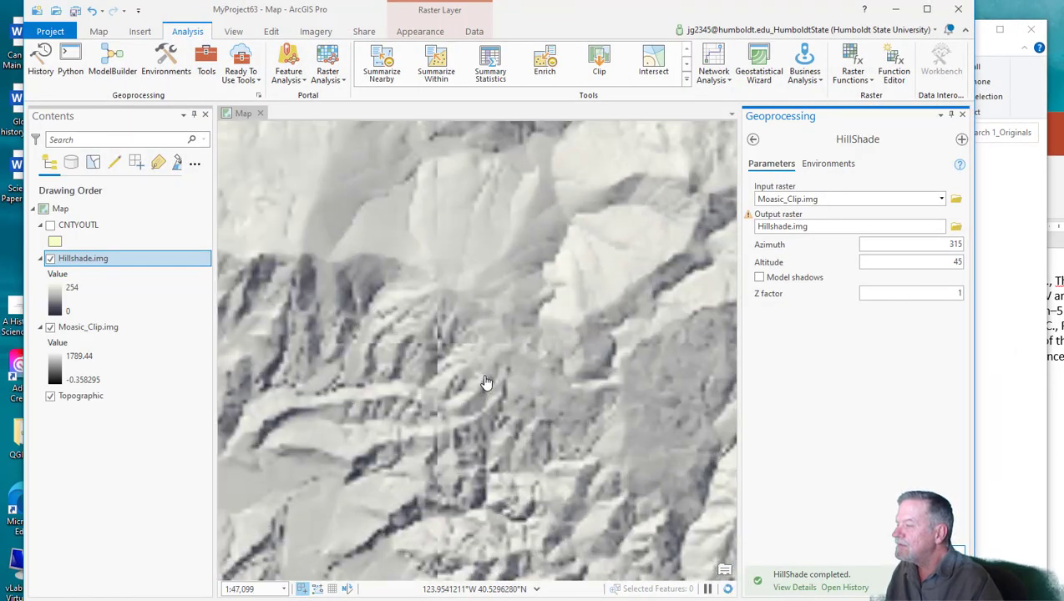
pyautogui.scroll(-2, 415, 435)
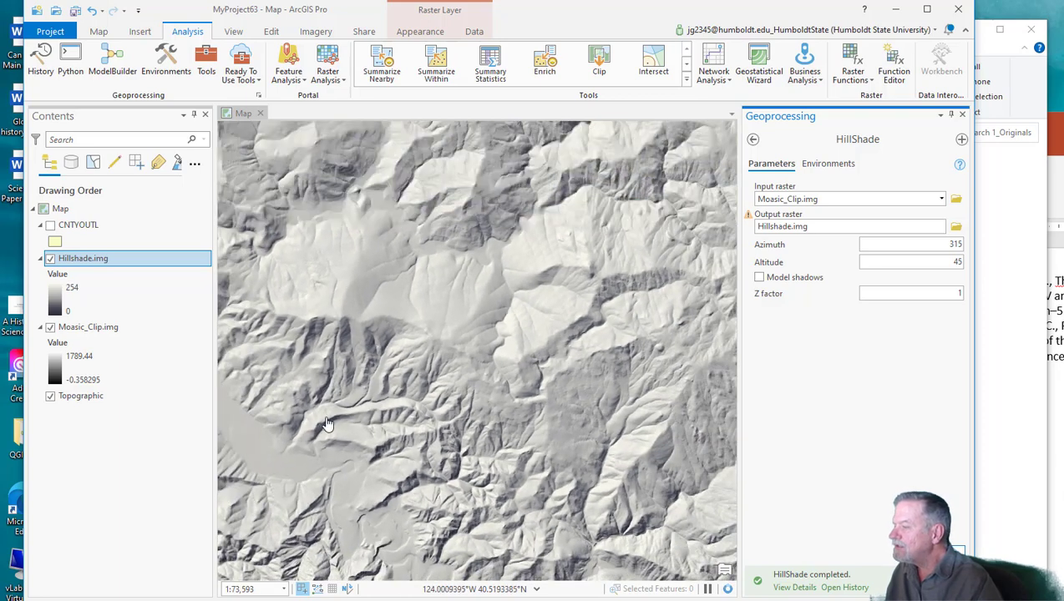
pyautogui.scroll(3, 465, 360)
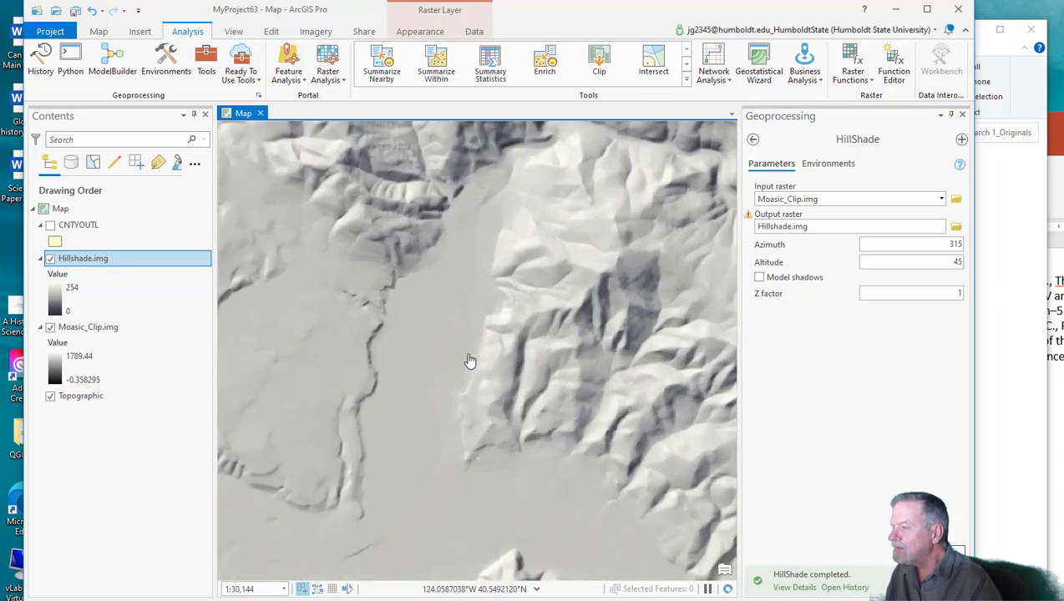
pyautogui.scroll(2, 406, 356)
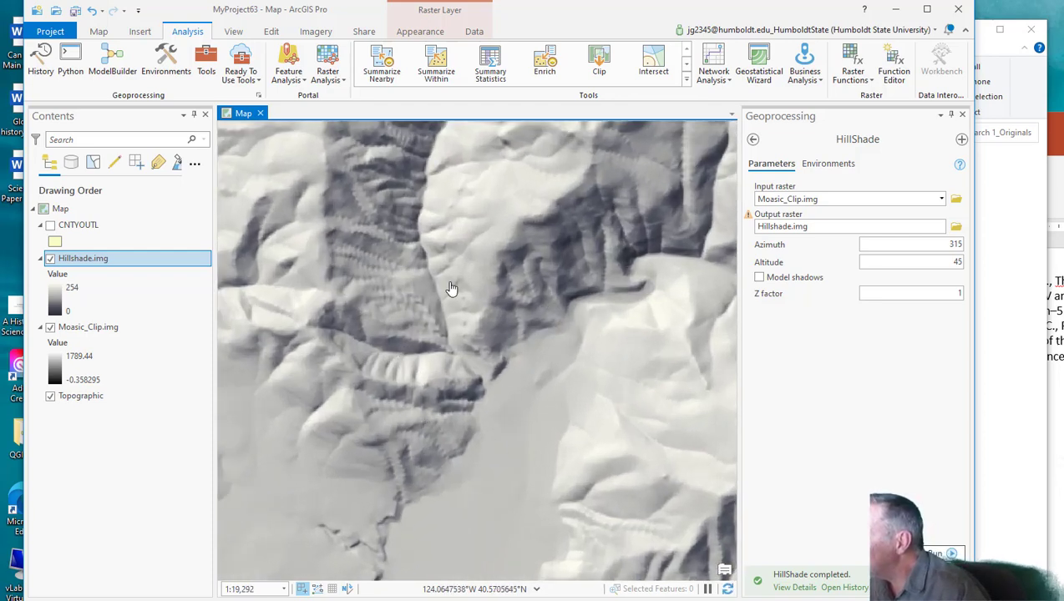
pyautogui.moveTo(435, 155); pyautogui.dragTo(432, 509)
pyautogui.moveTo(505, 224); pyautogui.dragTo(400, 459)
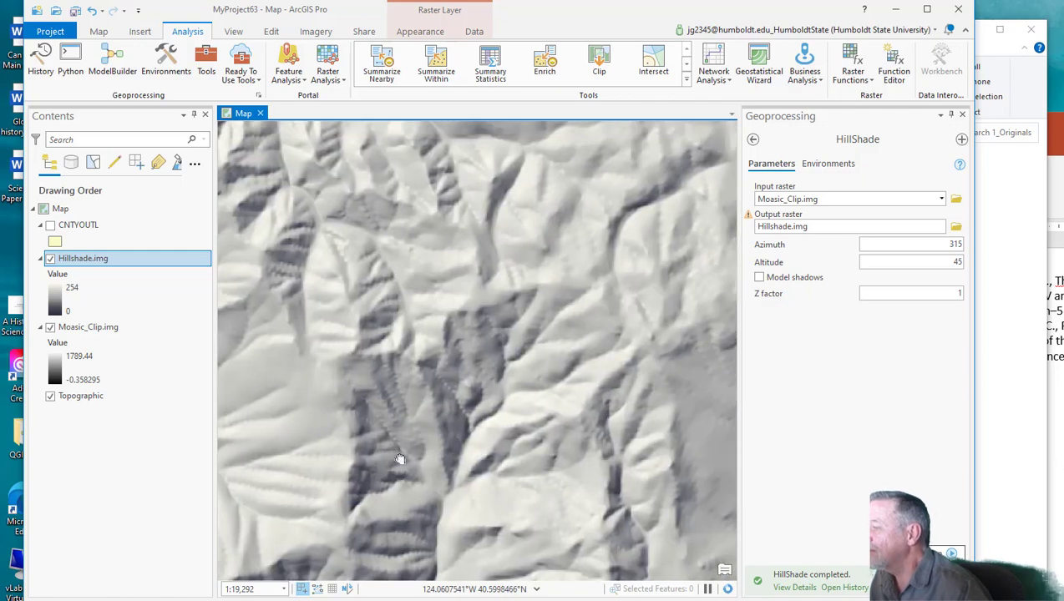
pyautogui.scroll(-3, 447, 338)
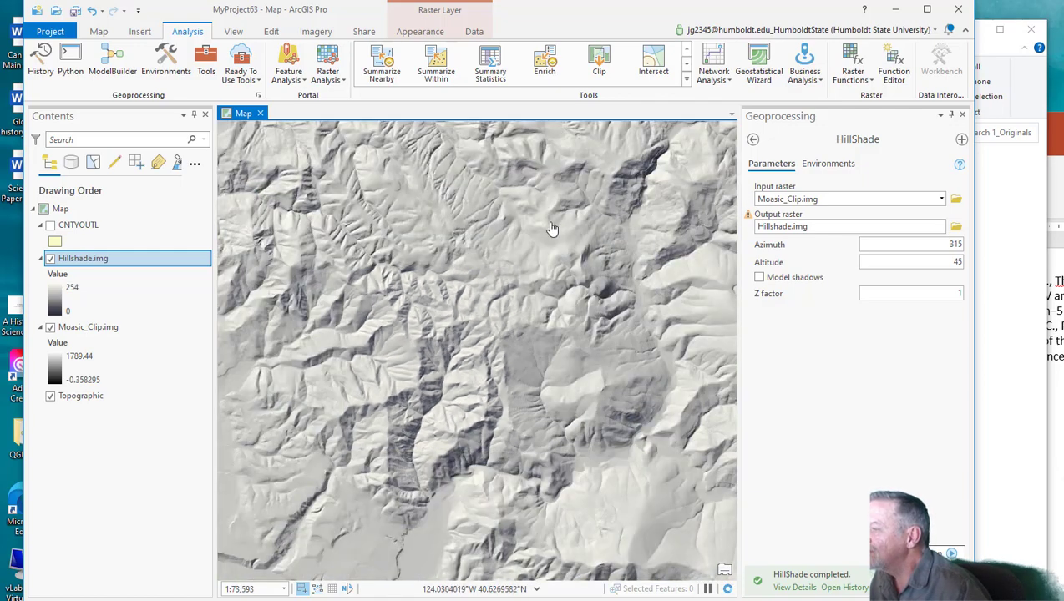
pyautogui.scroll(5, 527, 434)
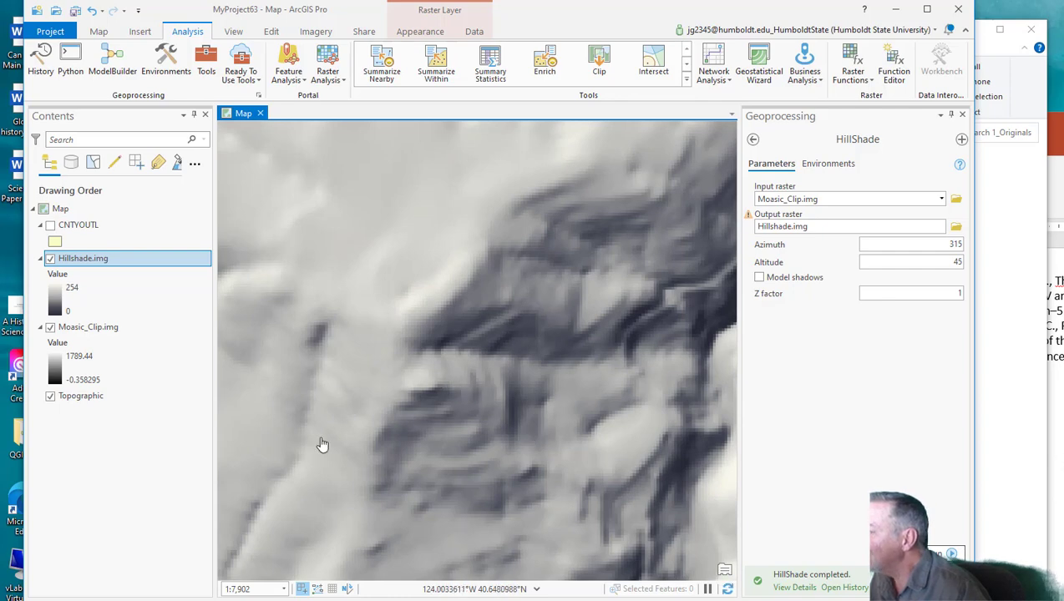
pyautogui.scroll(-5, 368, 369)
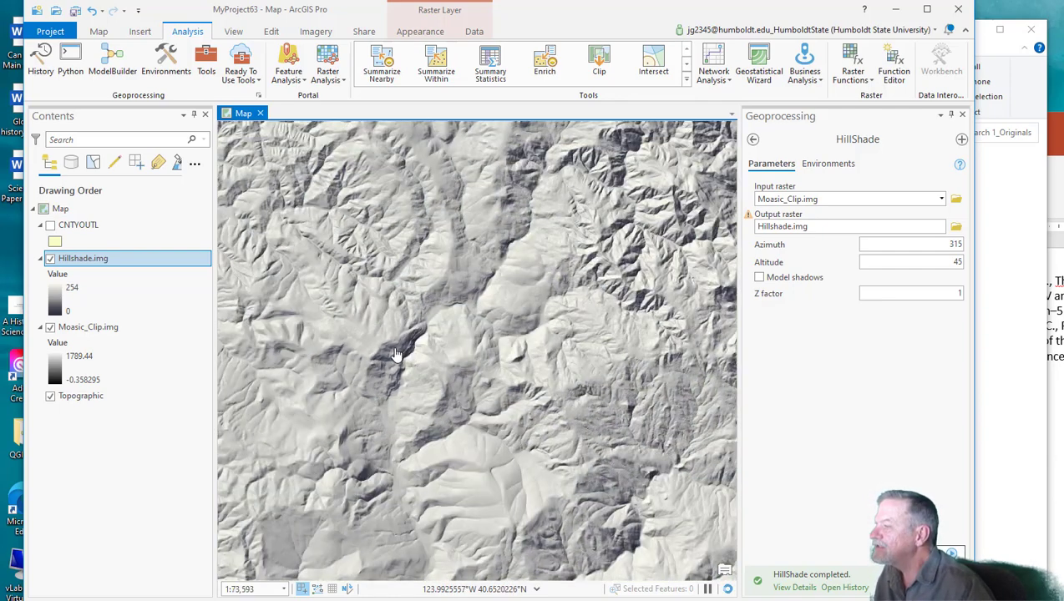
pyautogui.moveTo(582, 187); pyautogui.dragTo(446, 349)
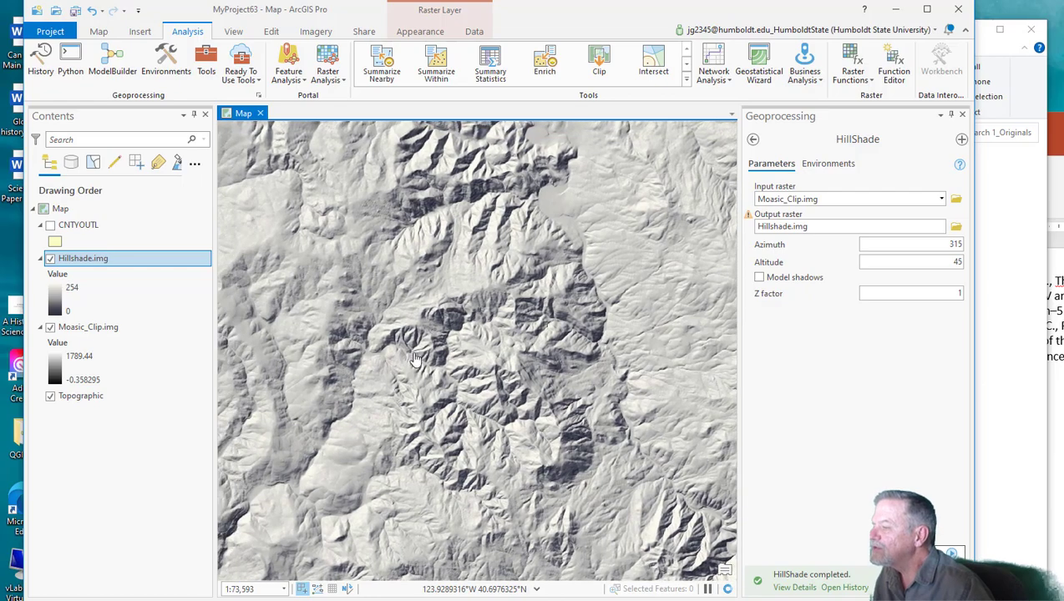
pyautogui.scroll(5, 416, 363)
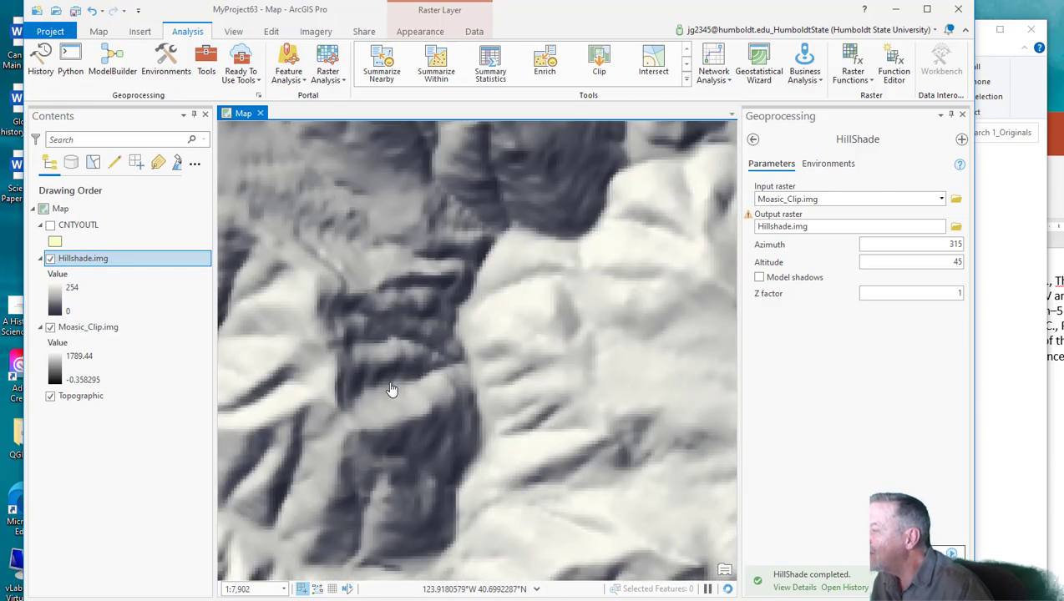
pyautogui.scroll(-6, 350, 443)
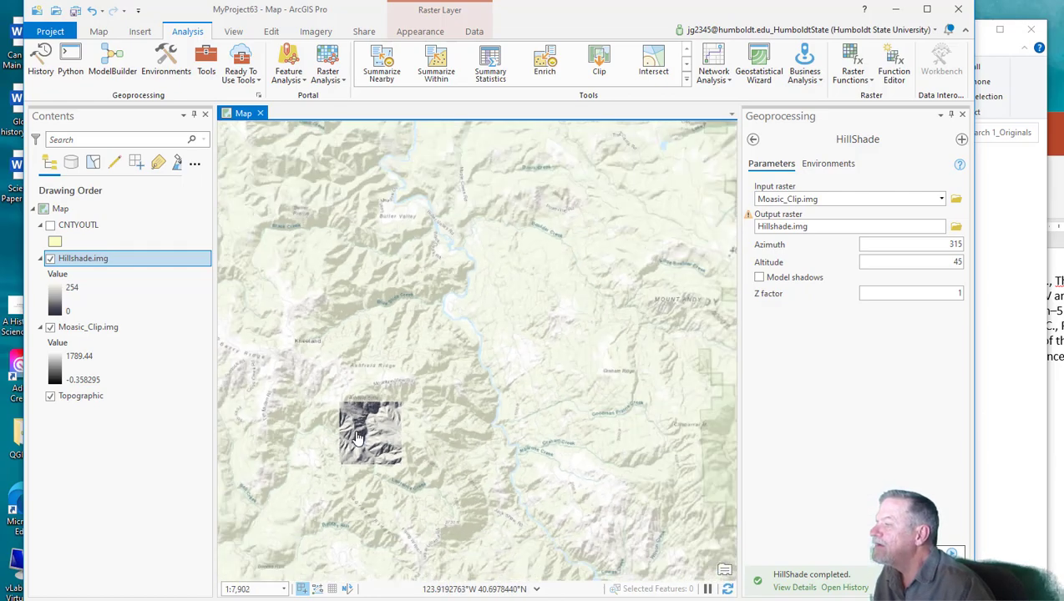
pyautogui.scroll(-2, 462, 435)
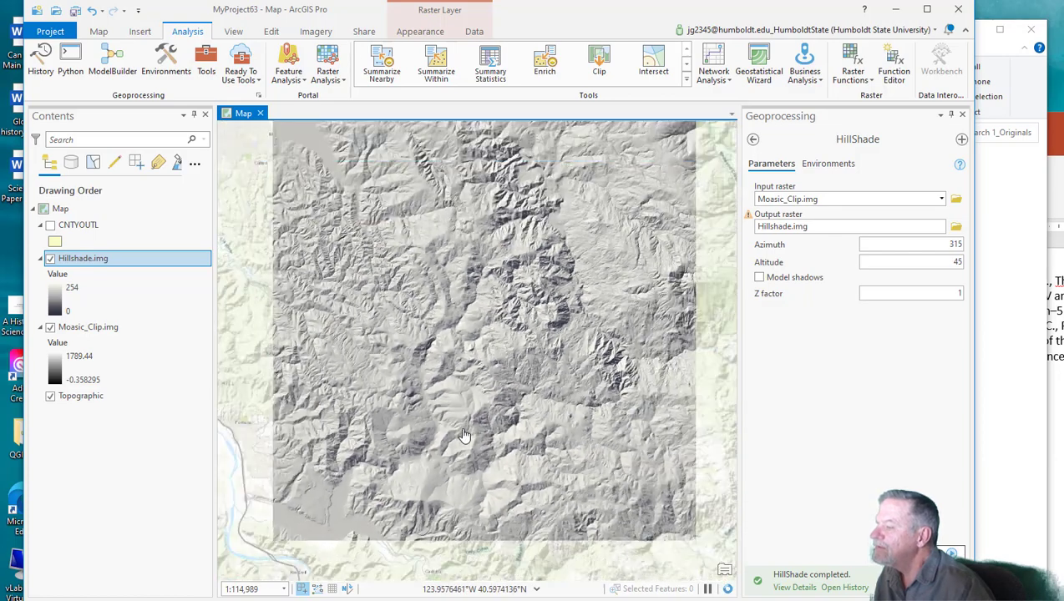
pyautogui.moveTo(422, 504); pyautogui.dragTo(449, 280)
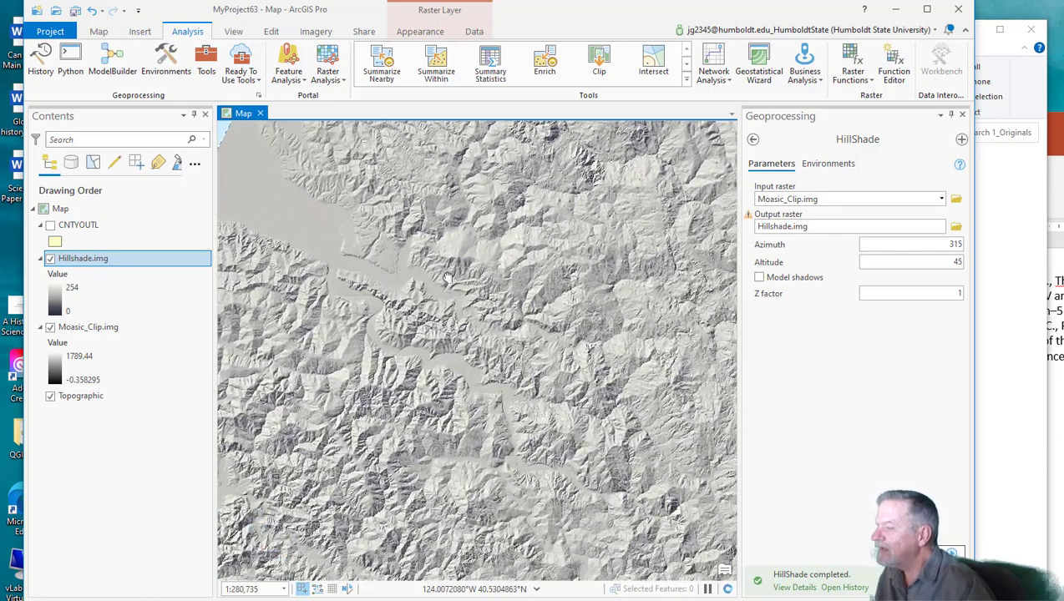
pyautogui.scroll(5, 584, 437)
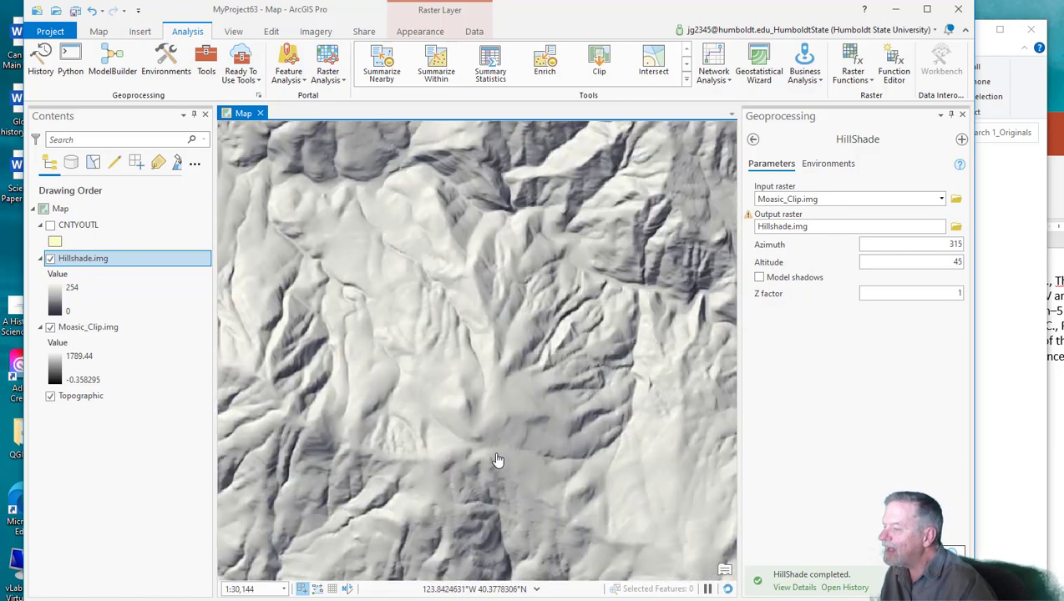
pyautogui.scroll(-5, 497, 460)
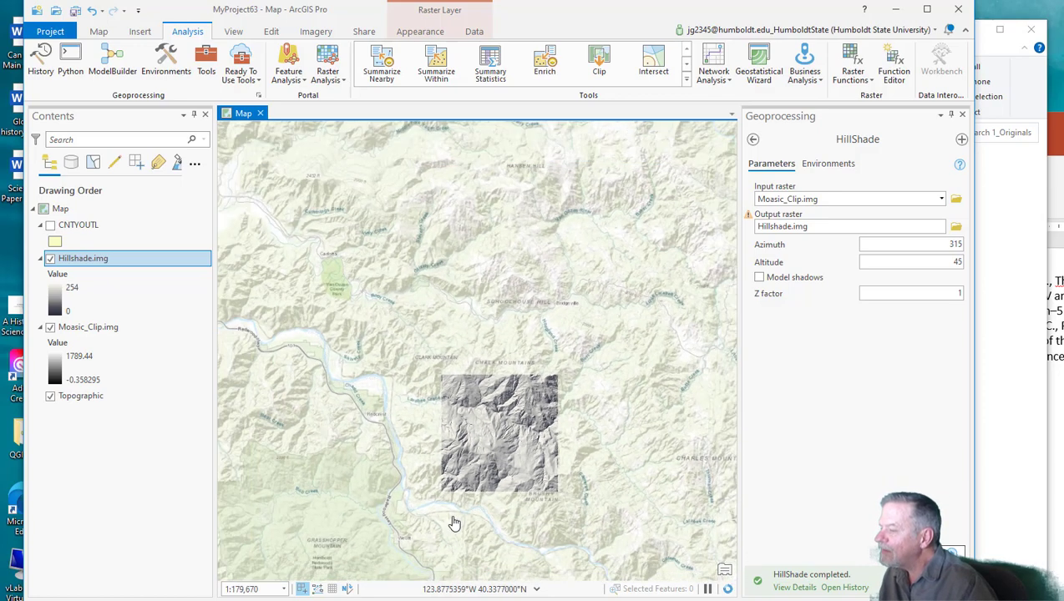
pyautogui.scroll(2, 451, 518)
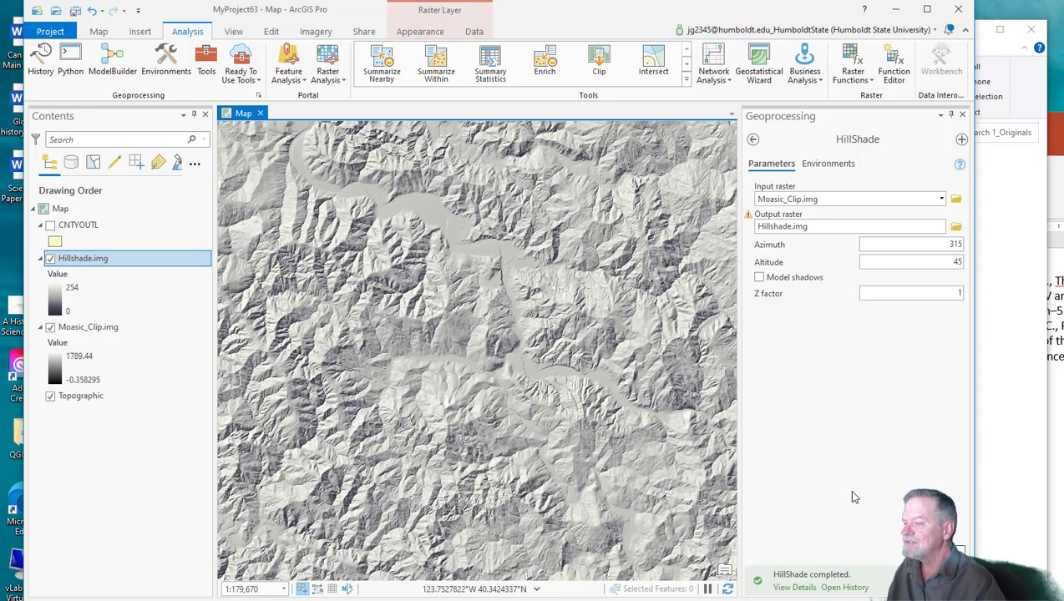
# Step: Search the geoprocessing tools for "slope" and open the 3D Analyst Slope tool
pyautogui.click(207, 62)
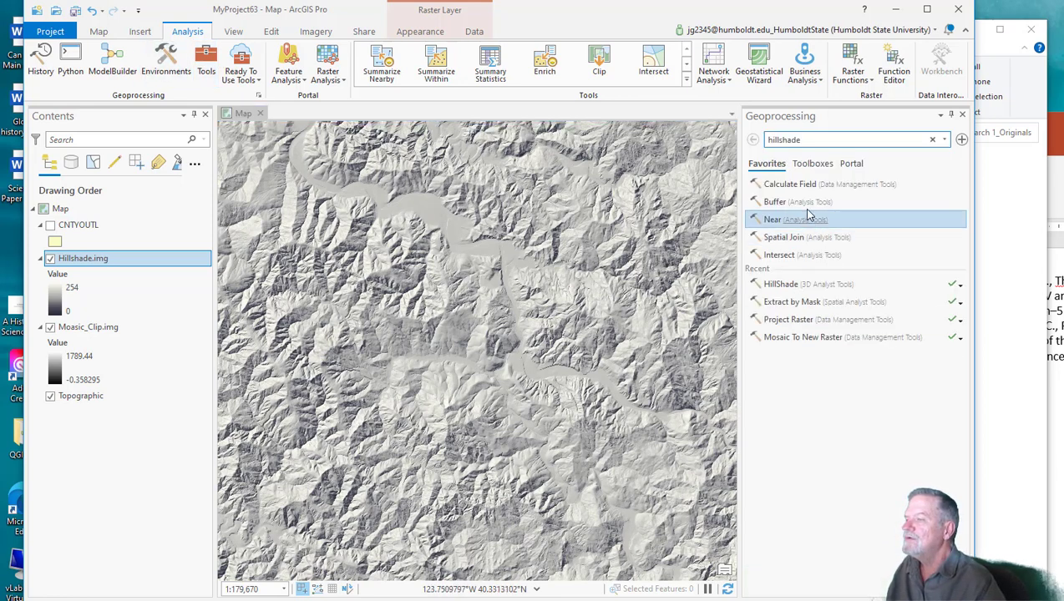
pyautogui.click(820, 138)
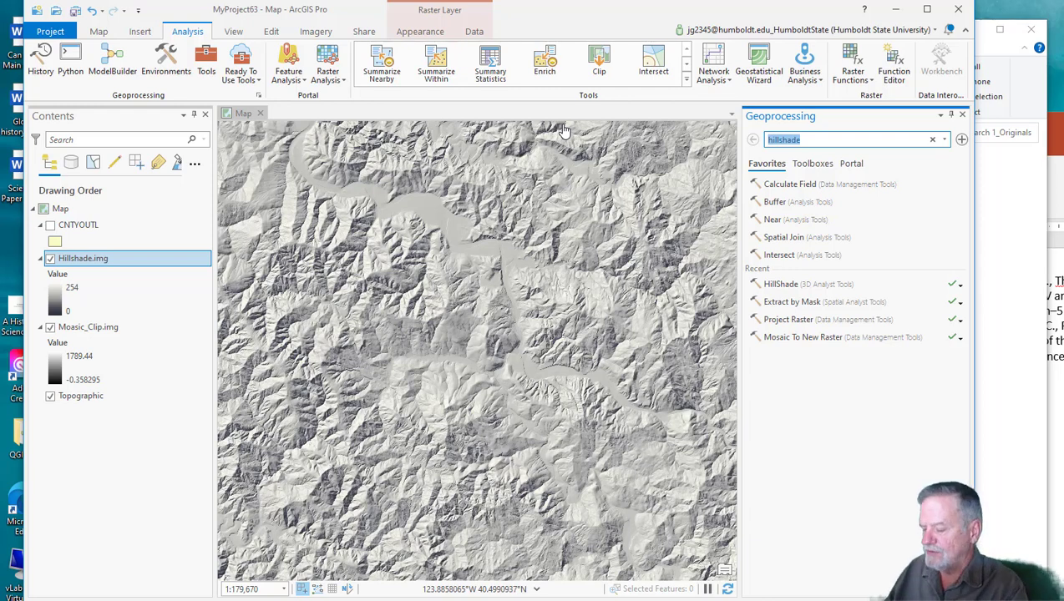
pyautogui.write('slope')
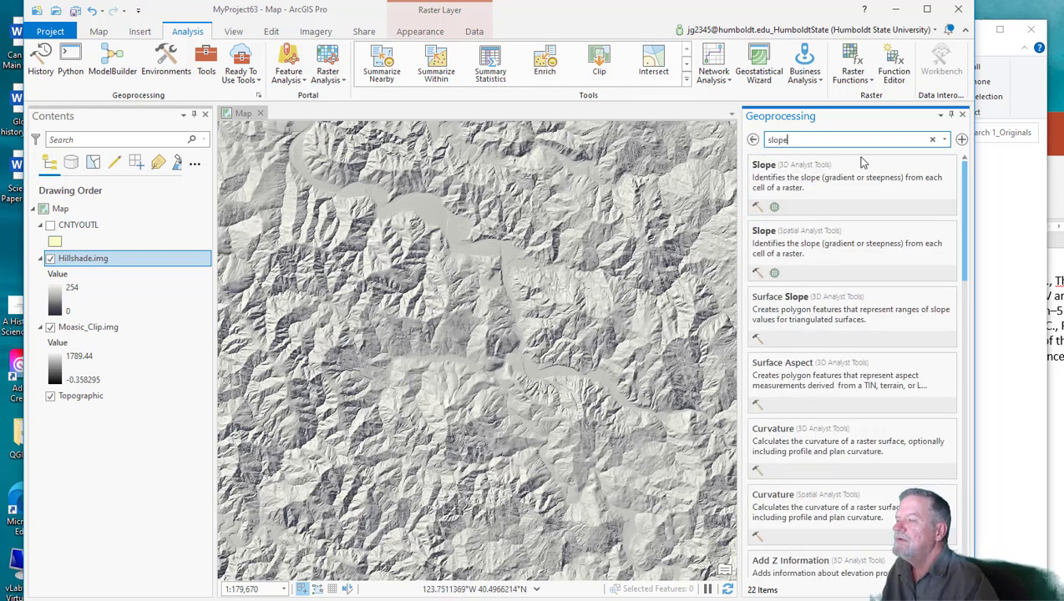
pyautogui.click(862, 196)
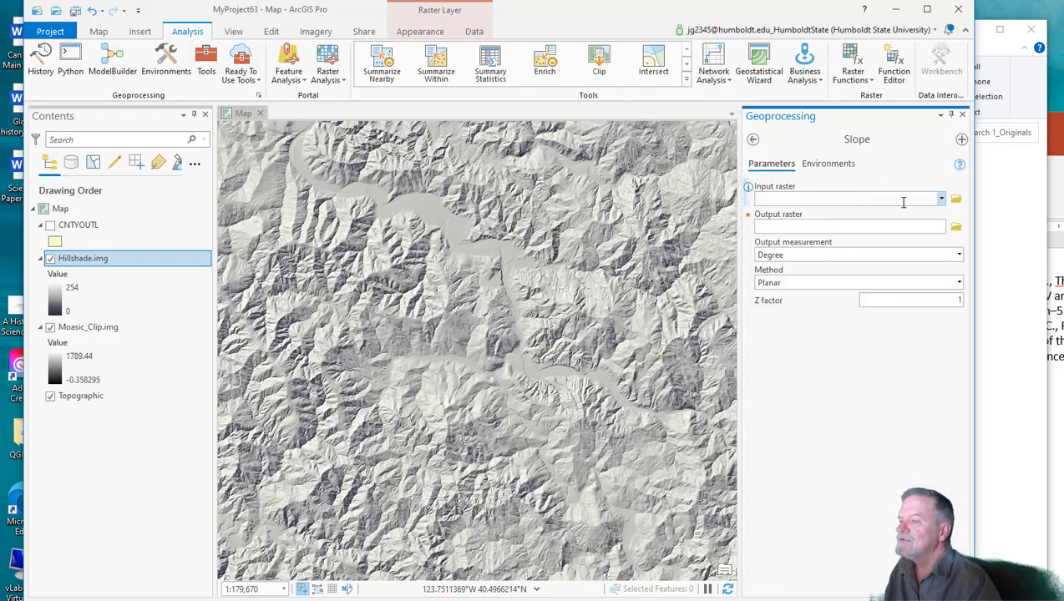
# Step: Set Moasic_Clip.img as the Slope tool's input and Slope.img in the UTM Zone 10 North folder as its output raster
pyautogui.moveTo(79, 332); pyautogui.dragTo(265, 276)
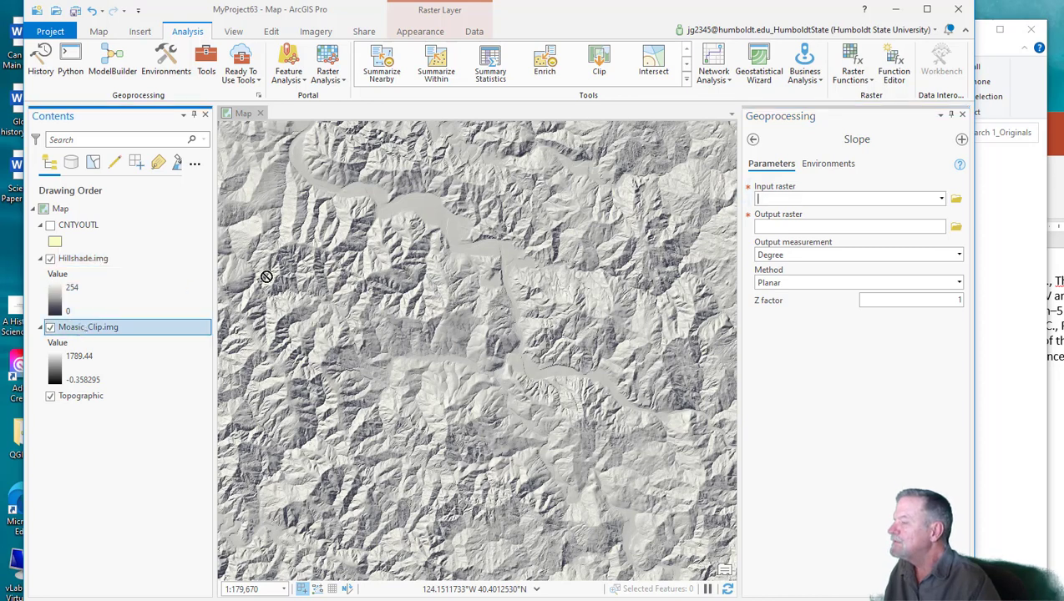
pyautogui.moveTo(823, 206); pyautogui.dragTo(823, 205)
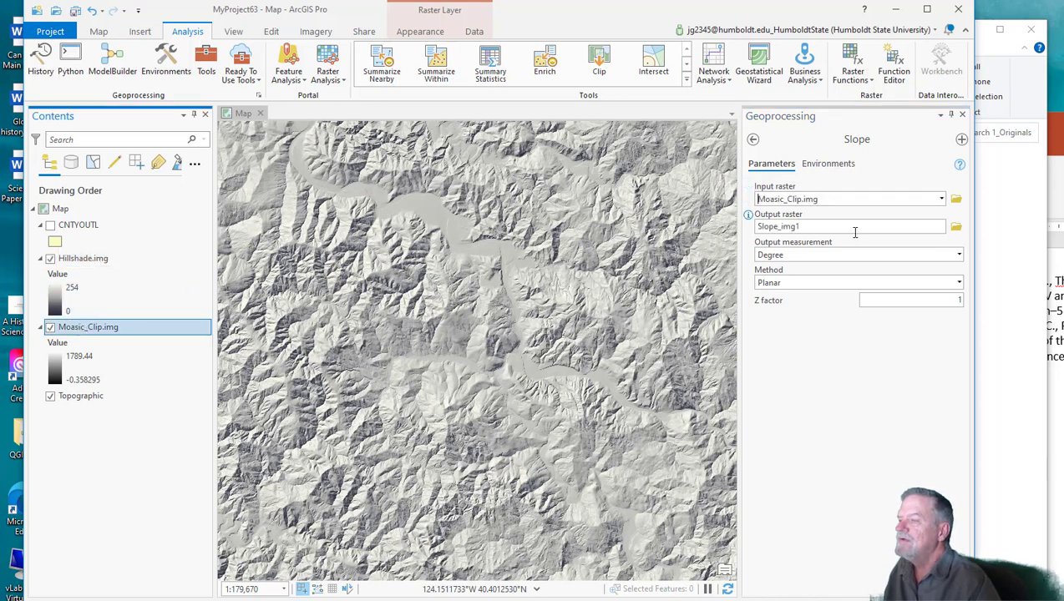
pyautogui.click(956, 227)
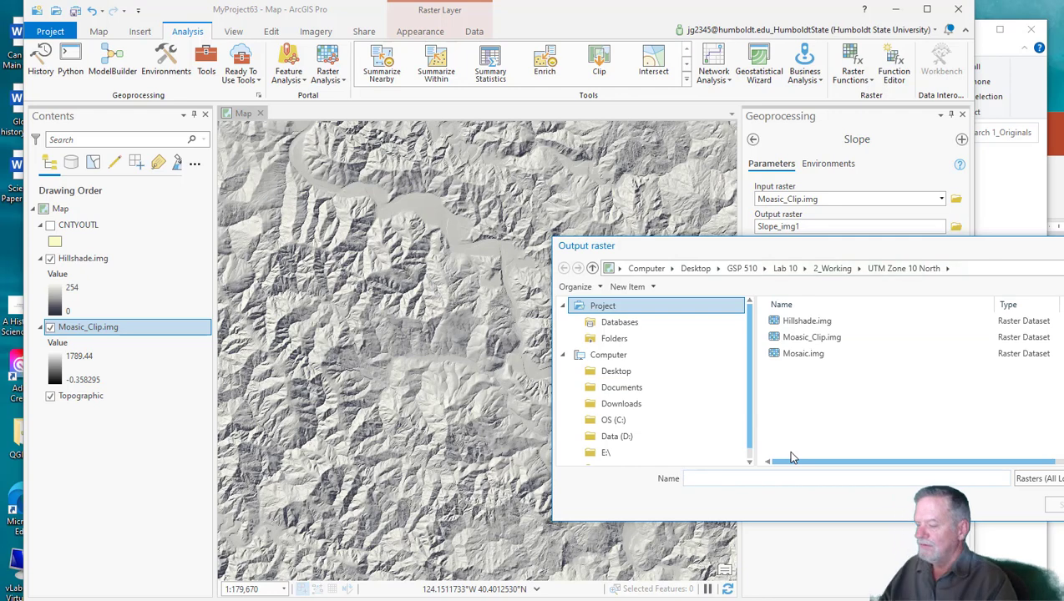
pyautogui.write('S')
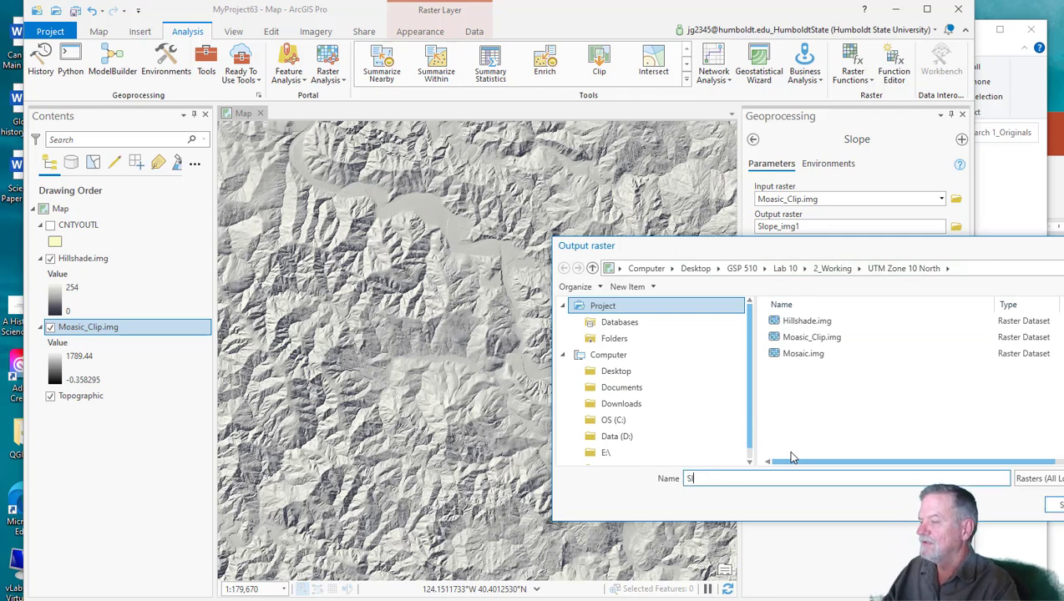
pyautogui.write('lope')
pyautogui.press('Return')
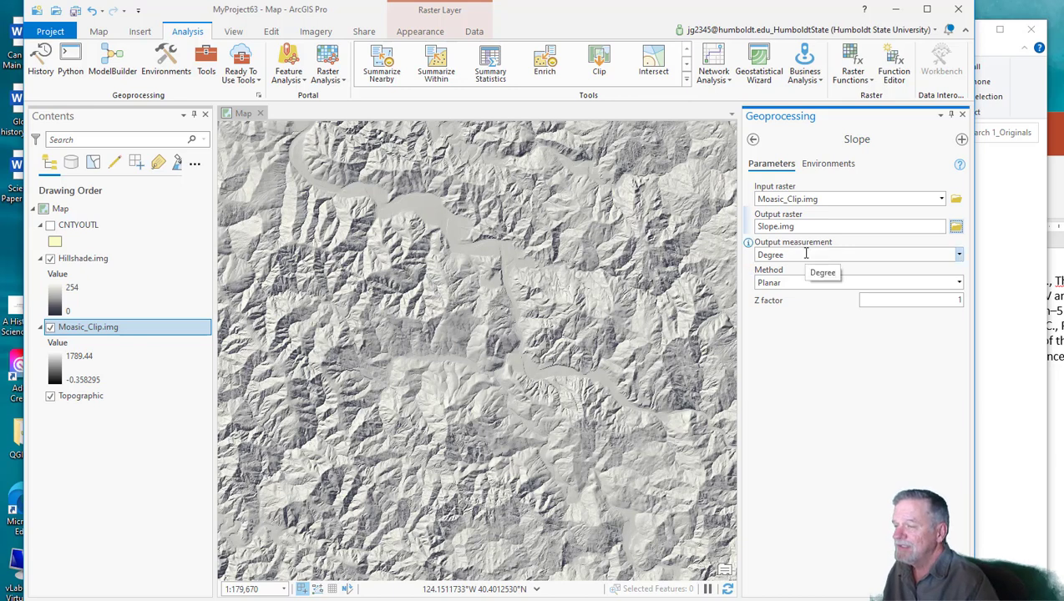
pyautogui.click(924, 304)
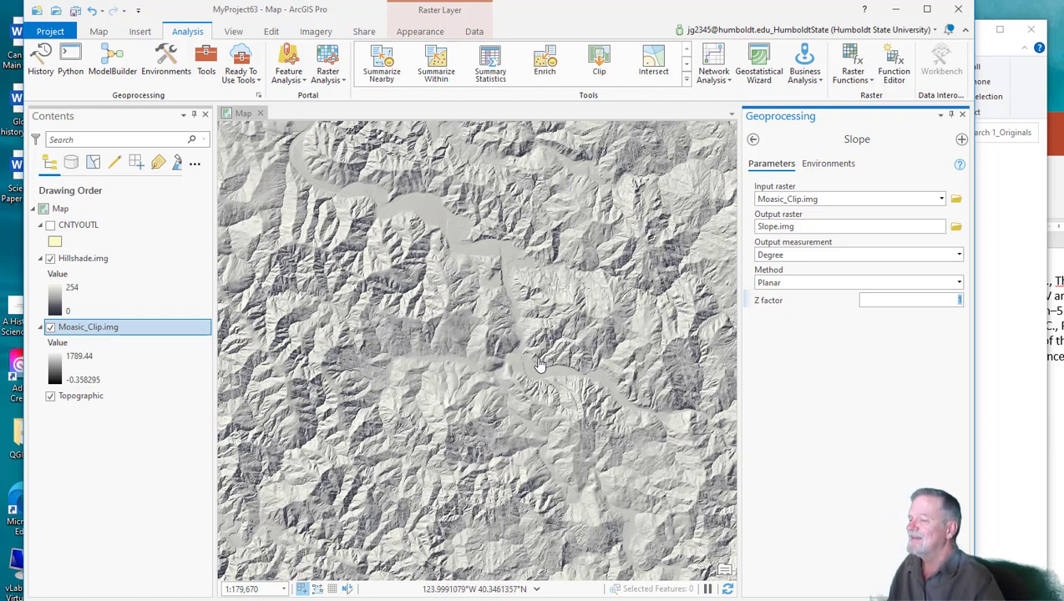
# Step: Identify the Hillshade.img pixel value at a point in the mountains, then close the pop-up
pyautogui.scroll(-3, 521, 374)
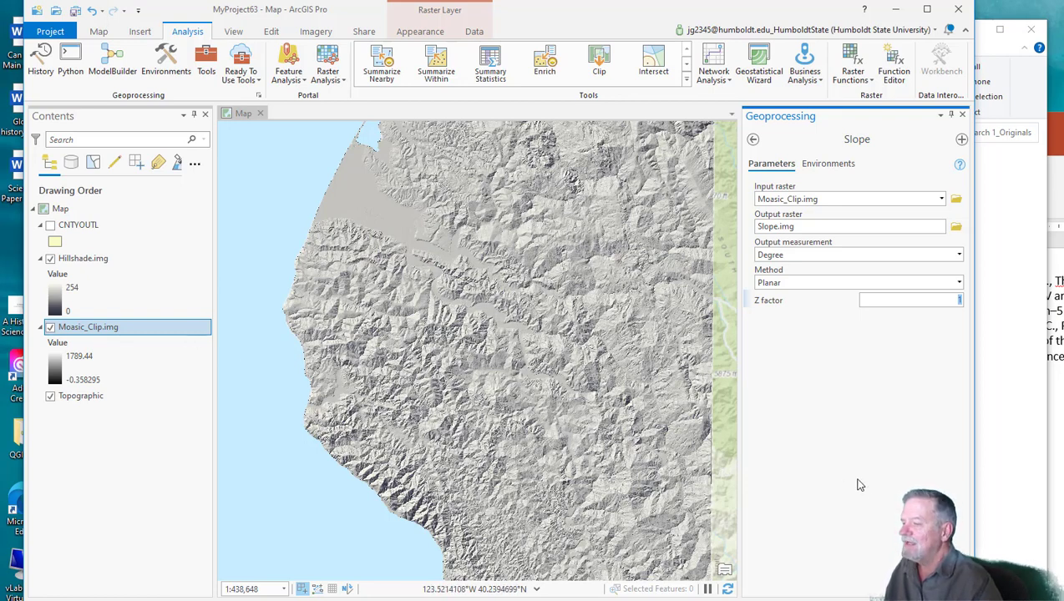
pyautogui.click(233, 30)
pyautogui.click(98, 31)
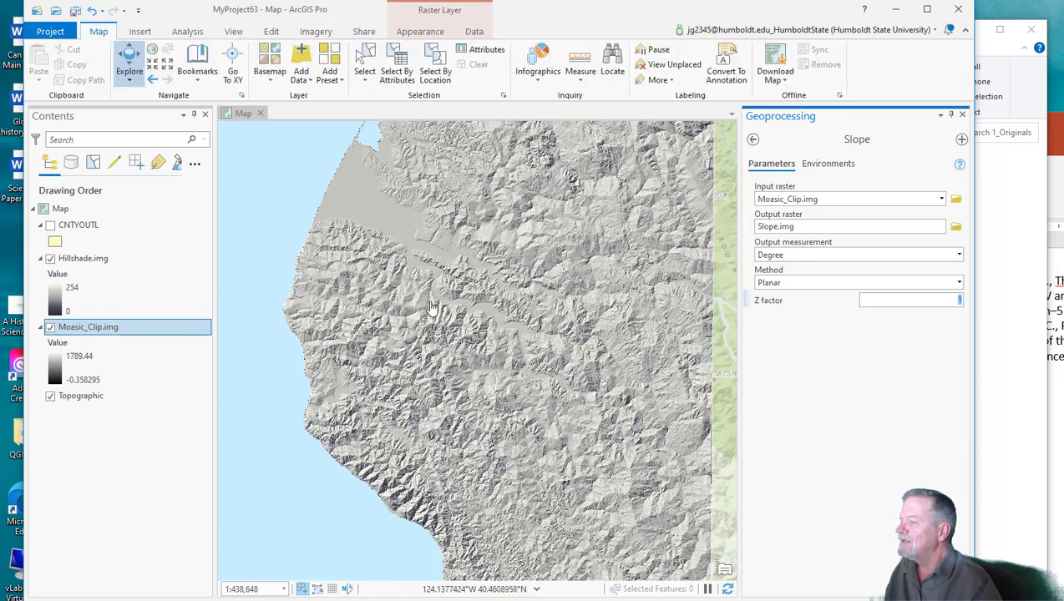
pyautogui.click(536, 247)
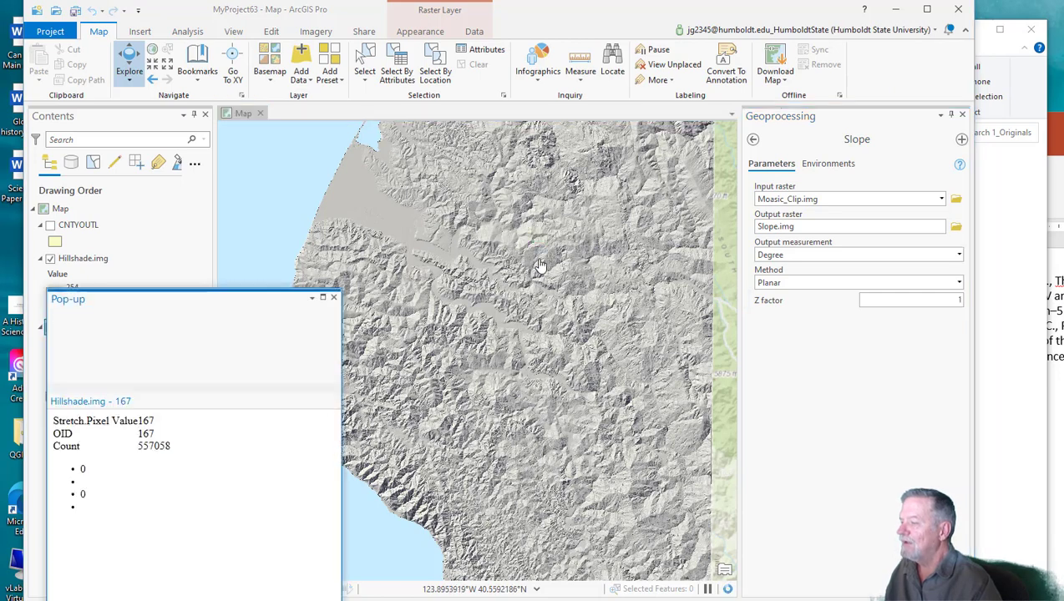
pyautogui.moveTo(159, 300); pyautogui.dragTo(368, 206)
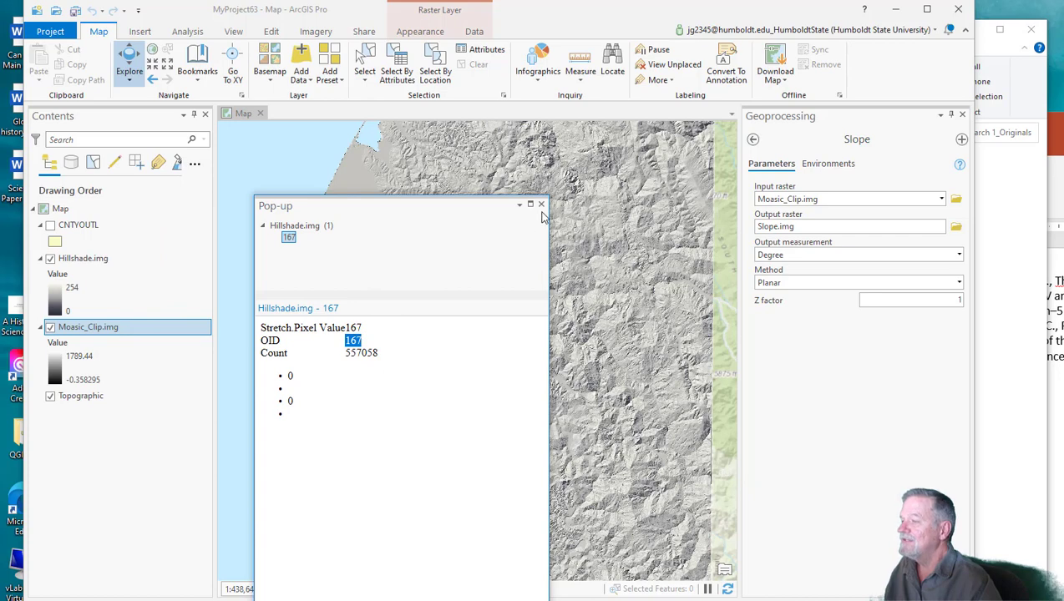
pyautogui.click(541, 205)
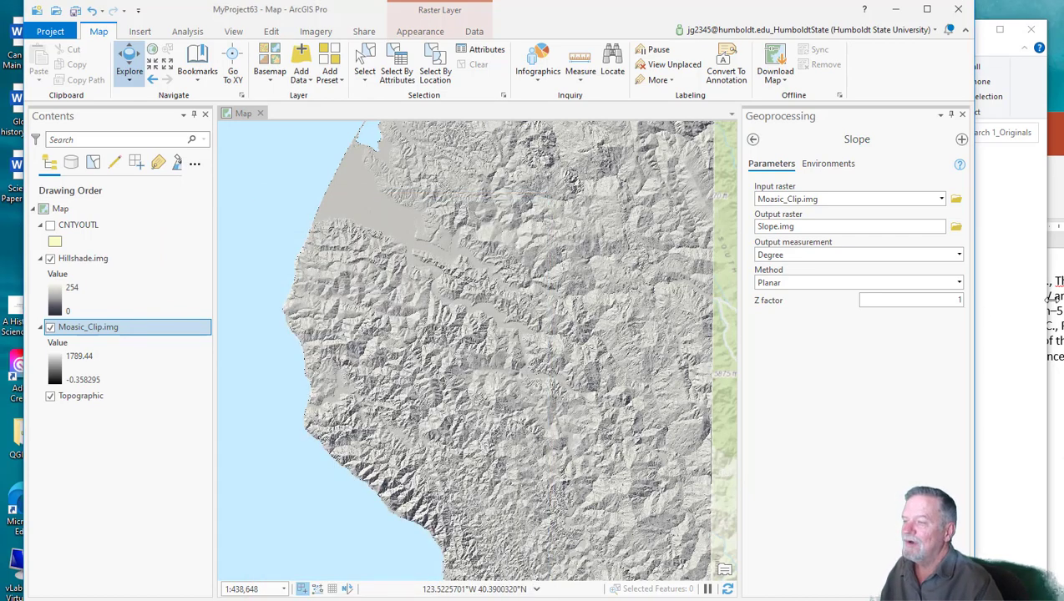
# Step: Switch to File Explorer and look through the n41w124 (1) folder in 1_Originals and the Lab 10 folder
pyautogui.click(1028, 322)
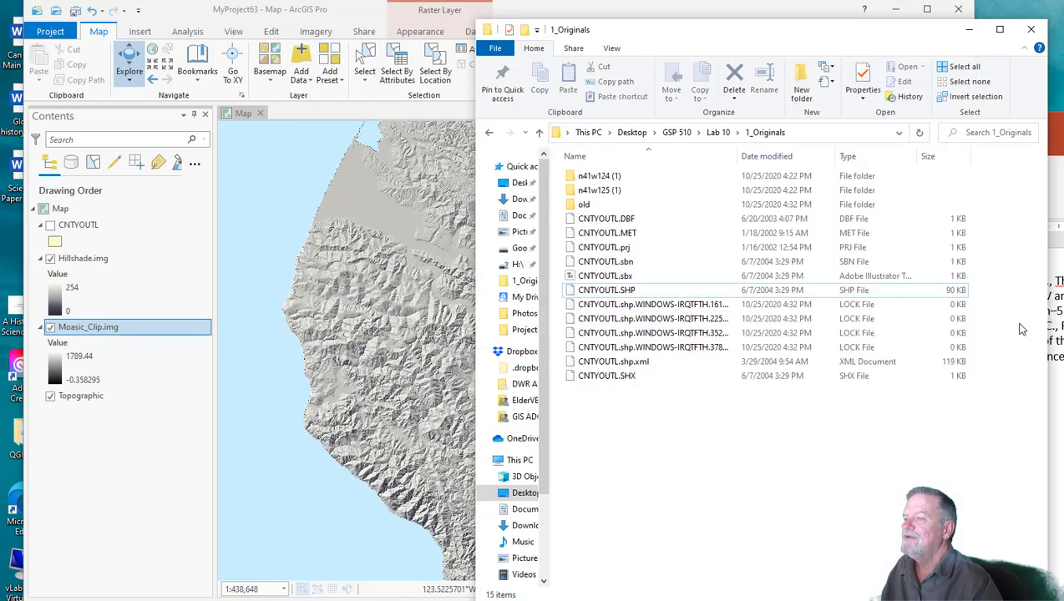
pyautogui.click(721, 137)
pyautogui.doubleClick(611, 178)
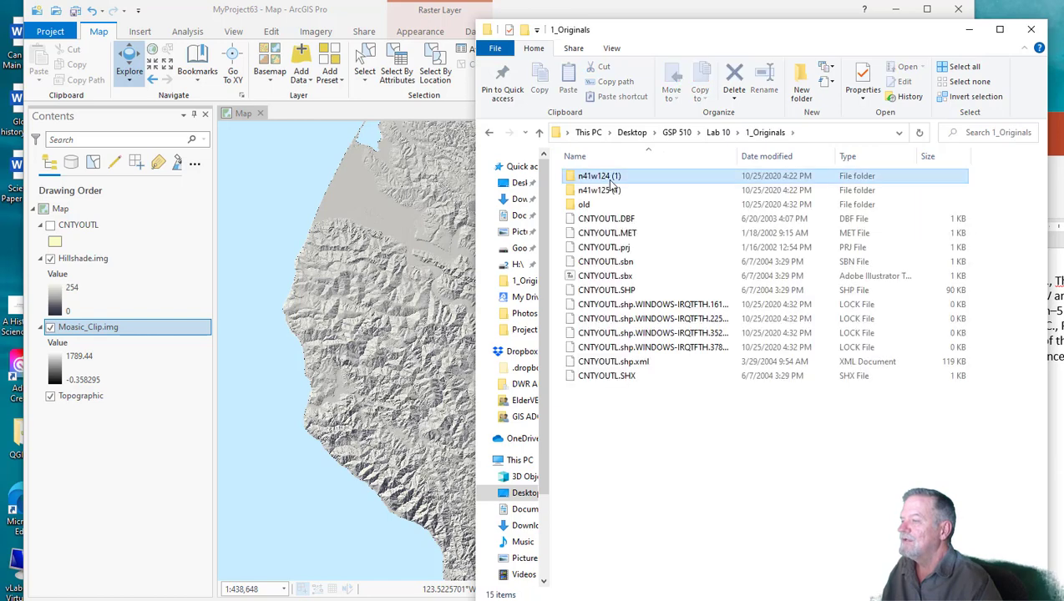
pyautogui.doubleClick(609, 177)
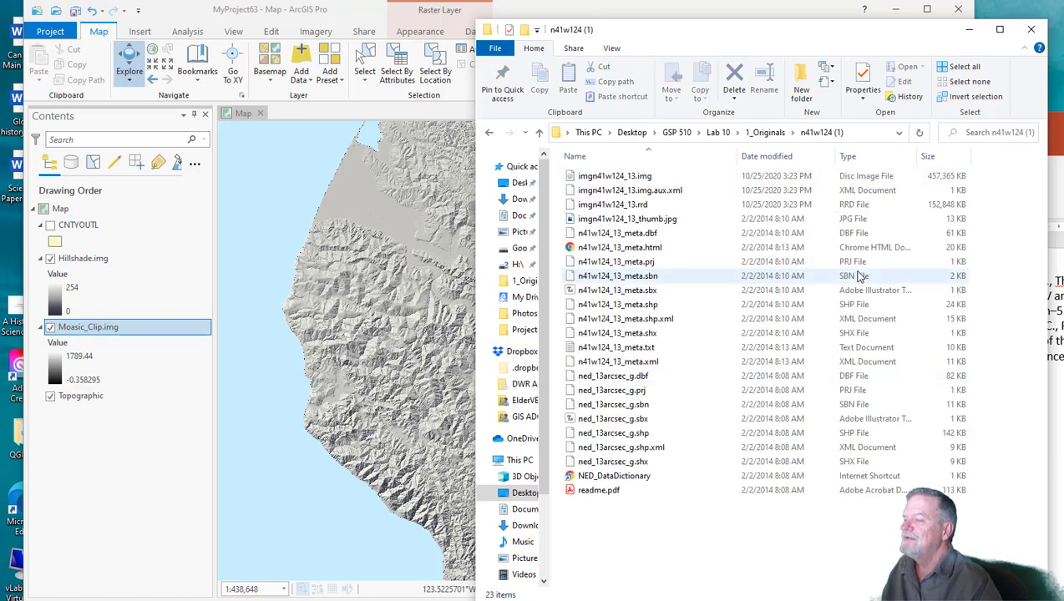
pyautogui.click(720, 133)
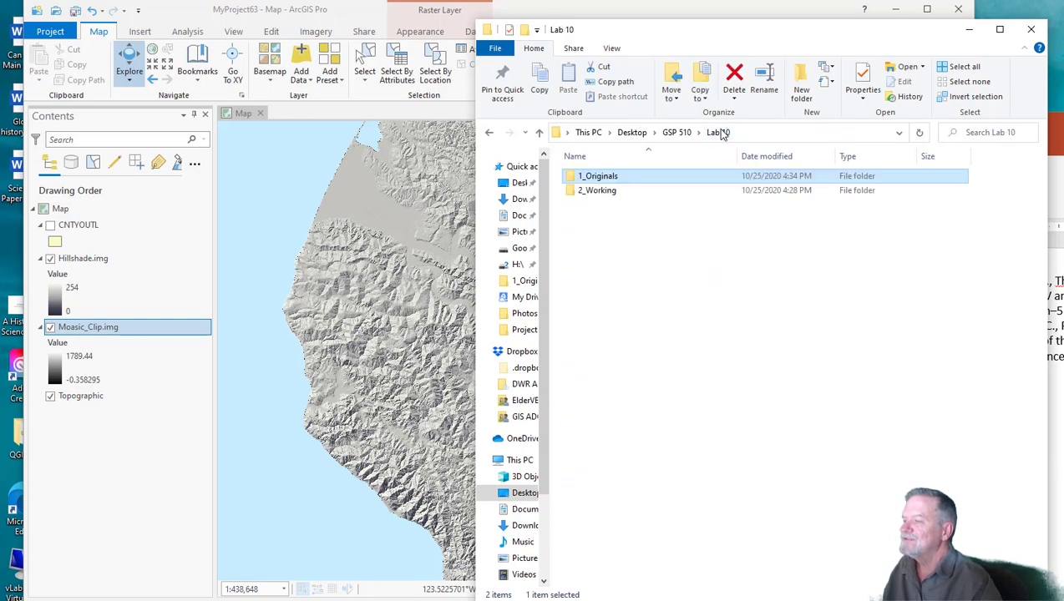
pyautogui.click(689, 334)
# Step: Return to ArcGIS Pro and run the Slope tool on Moasic_Clip.img with a Z factor of 1
pyautogui.click(347, 13)
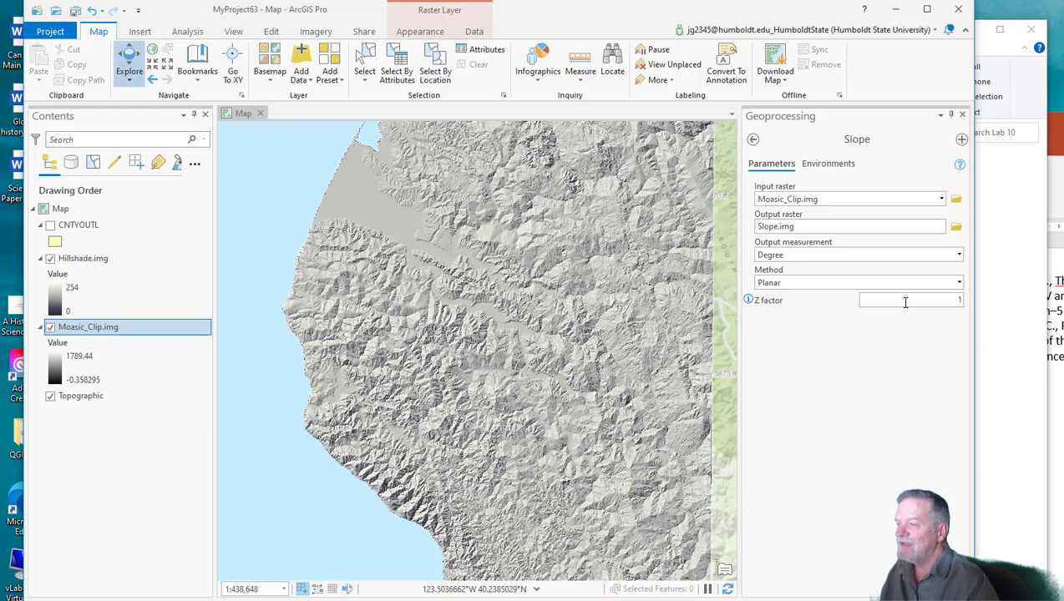
pyautogui.click(905, 302)
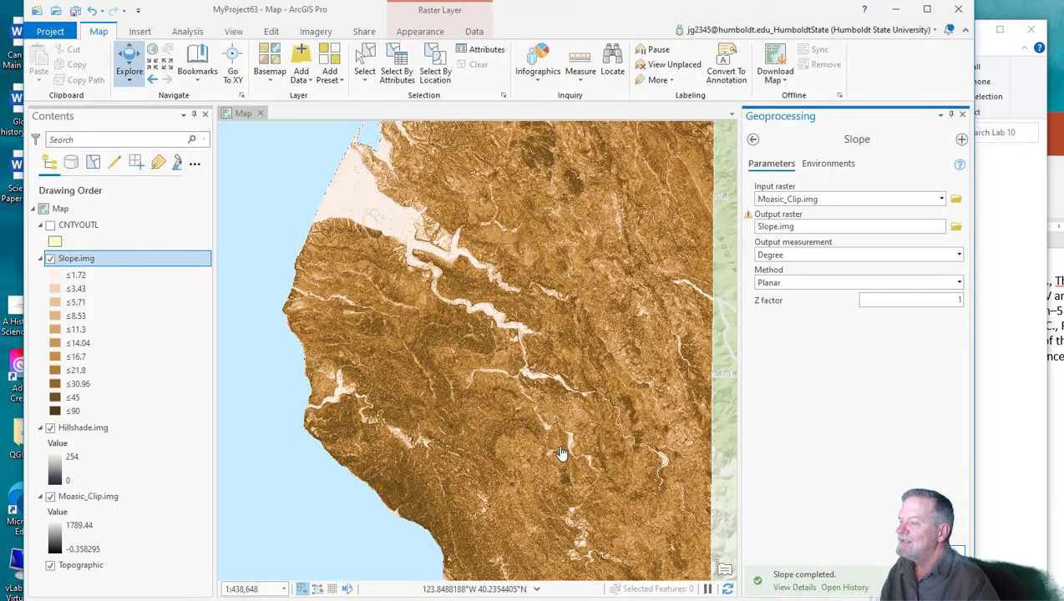
# Step: Examine the Slope.img layer at several scales, comparing the flat river valleys with the steep drainages and hillsides
pyautogui.scroll(3, 552, 376)
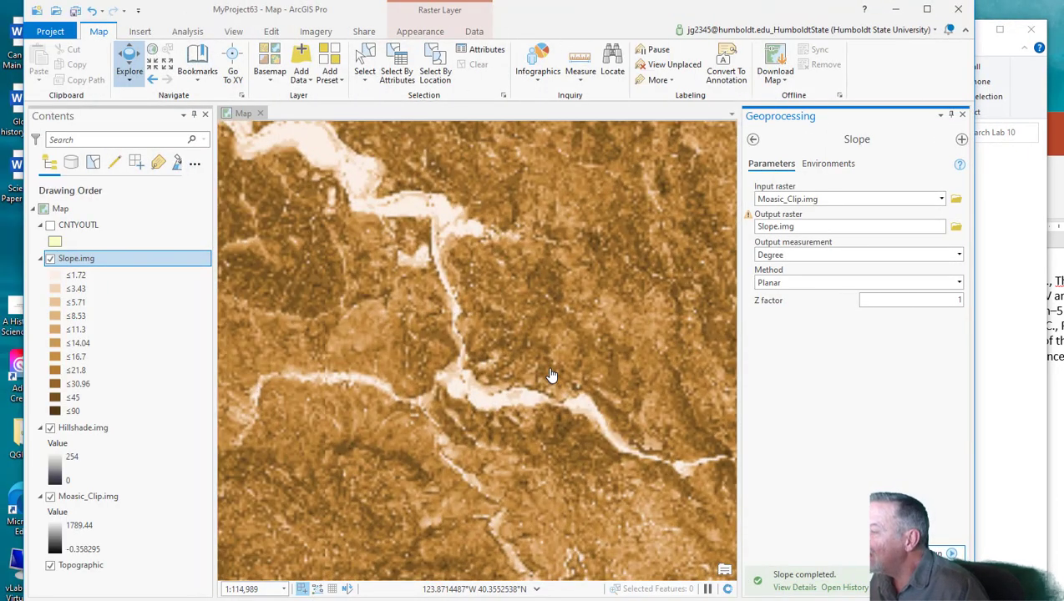
pyautogui.scroll(5, 509, 357)
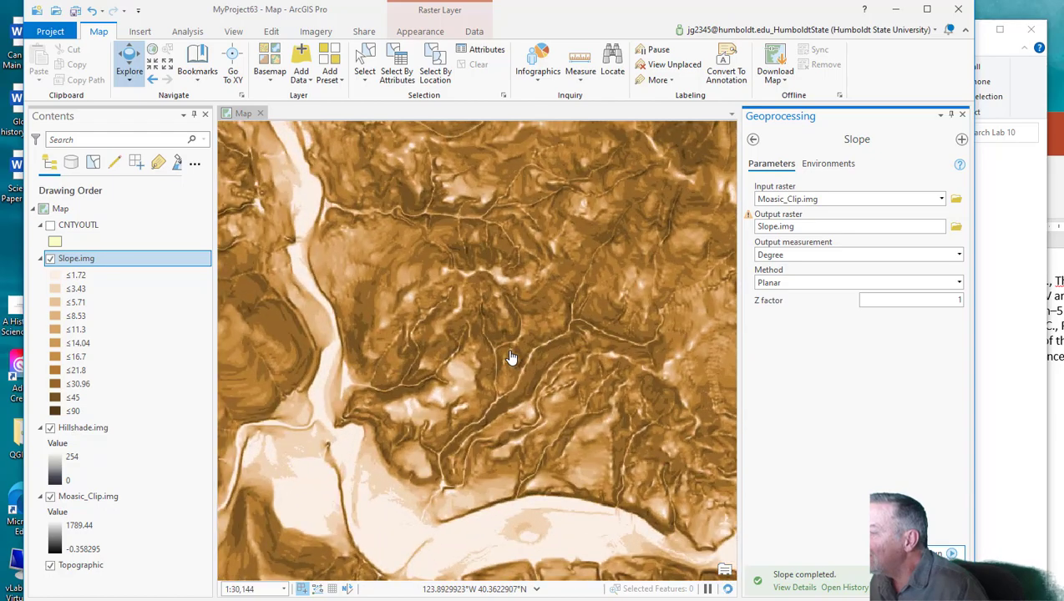
pyautogui.scroll(2, 502, 426)
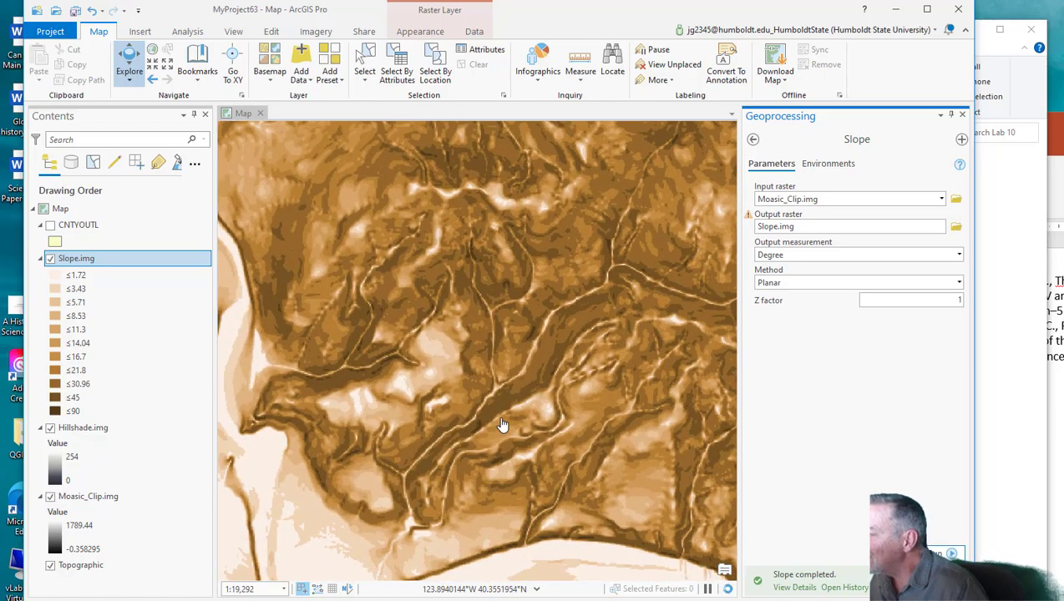
pyautogui.scroll(-4, 502, 426)
pyautogui.scroll(2, 500, 426)
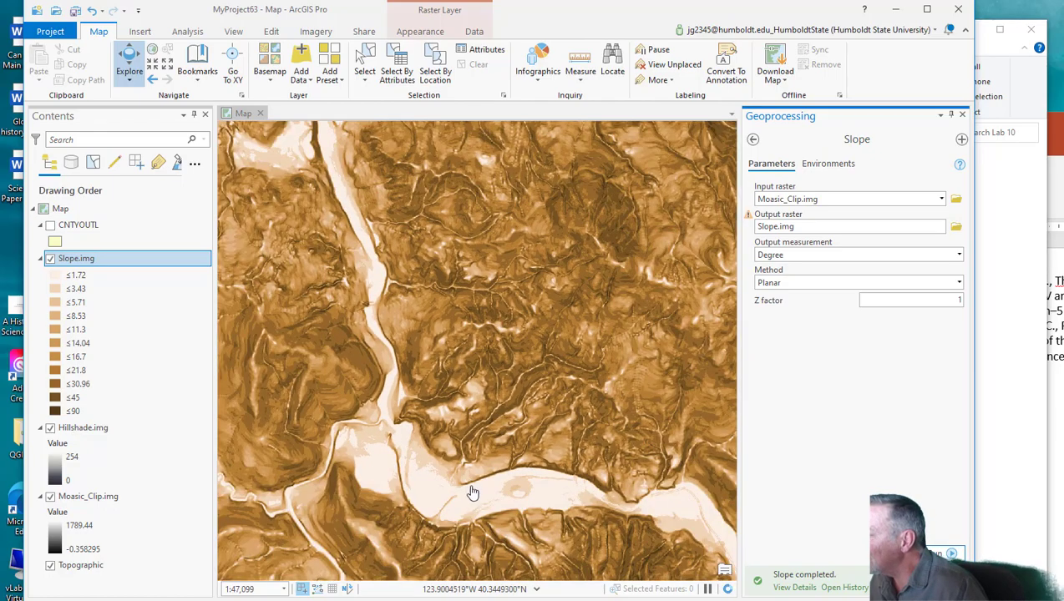
pyautogui.scroll(-3, 517, 475)
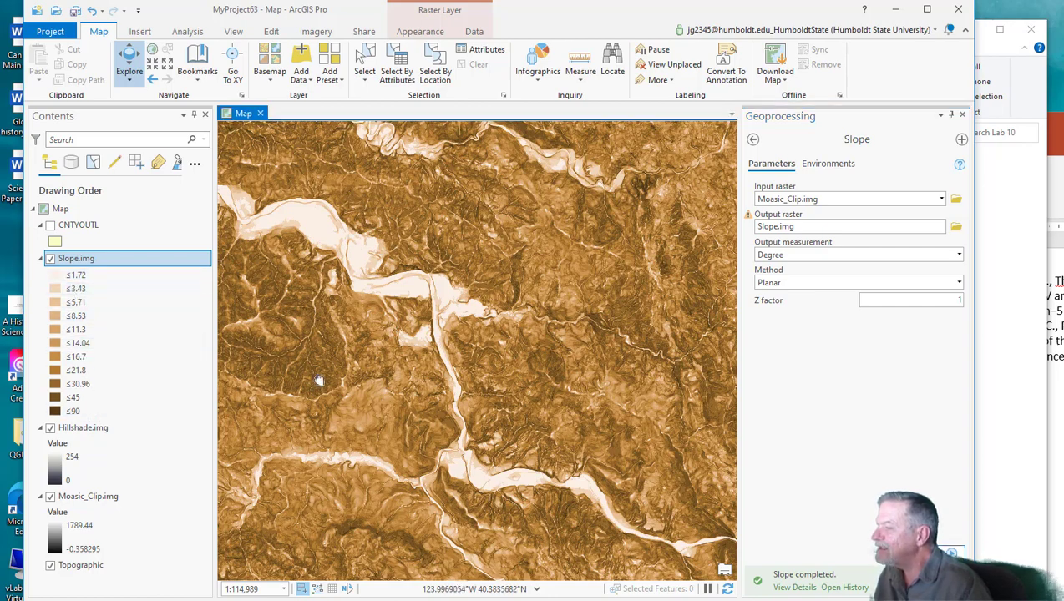
pyautogui.moveTo(321, 380); pyautogui.dragTo(440, 415)
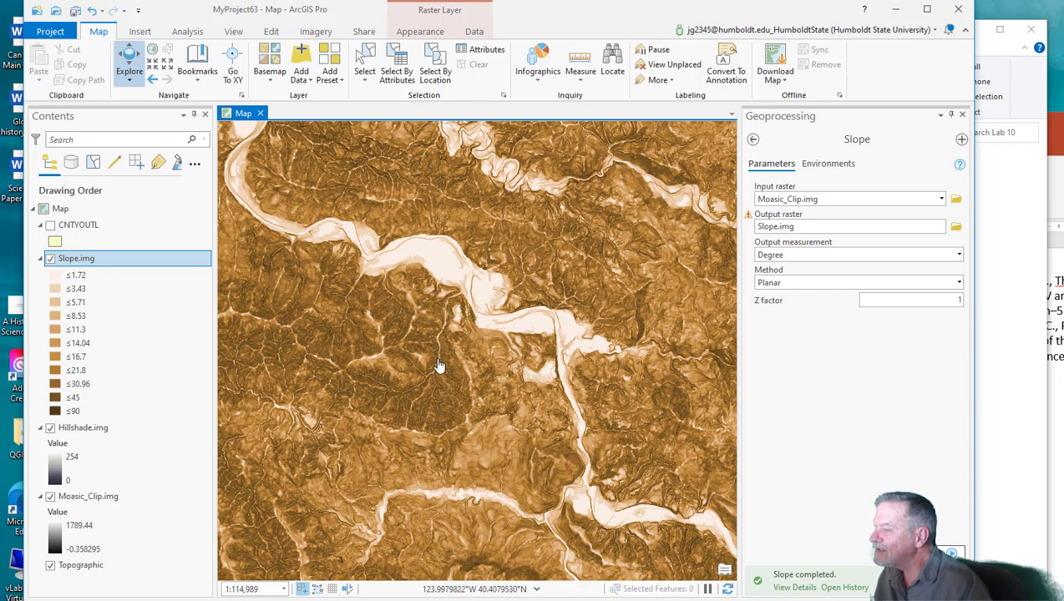
pyautogui.scroll(5, 442, 376)
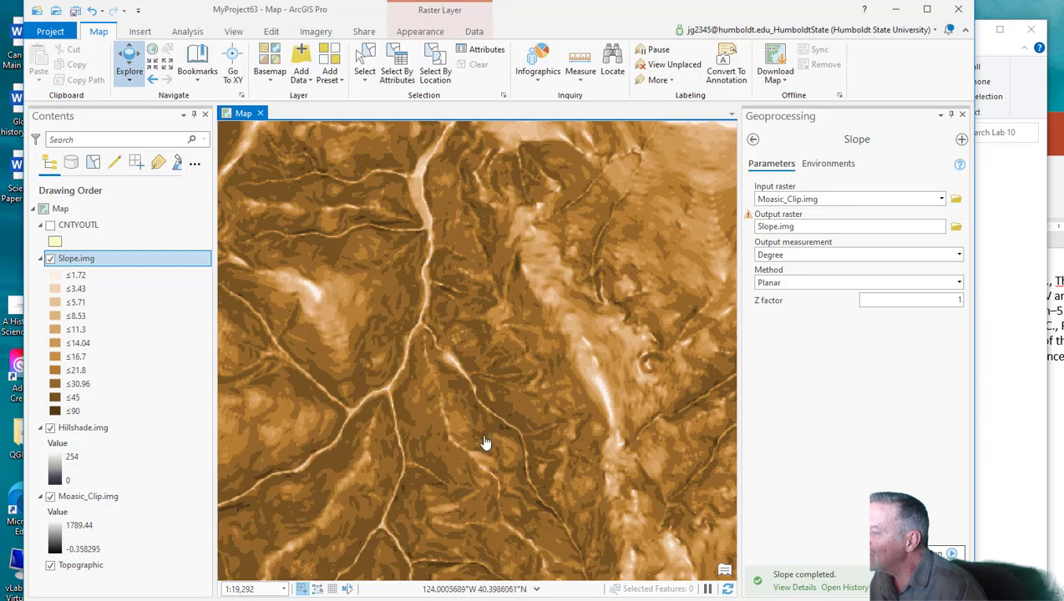
pyautogui.scroll(-3, 505, 349)
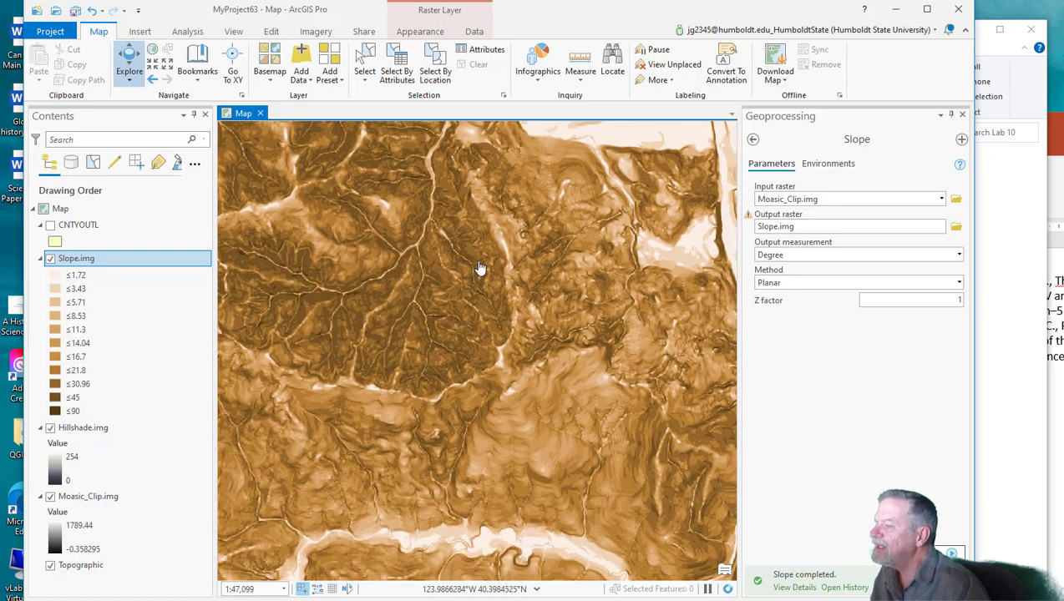
pyautogui.moveTo(573, 230); pyautogui.dragTo(458, 451)
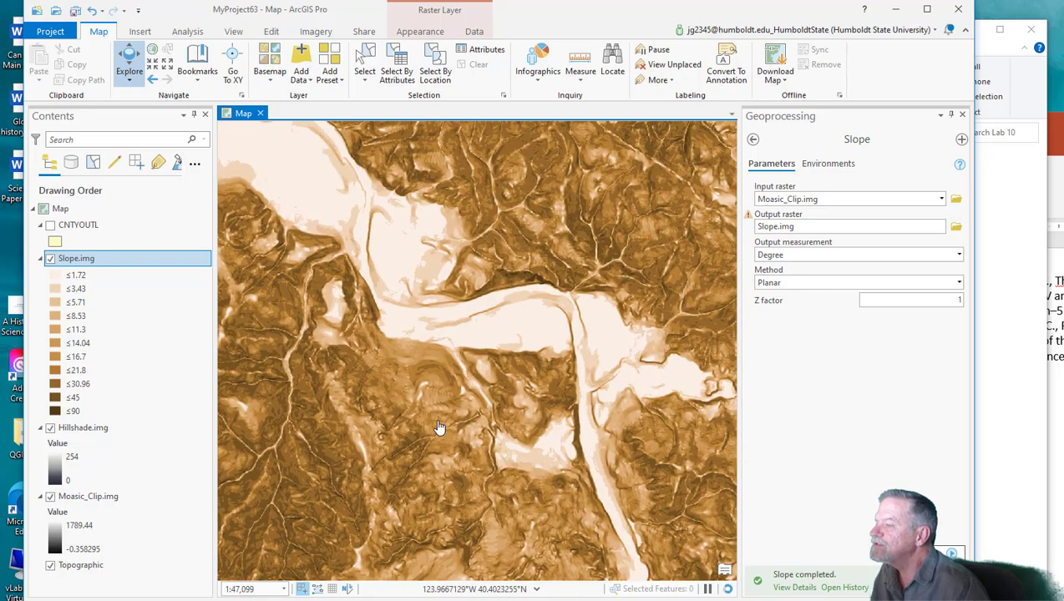
pyautogui.scroll(-5, 463, 408)
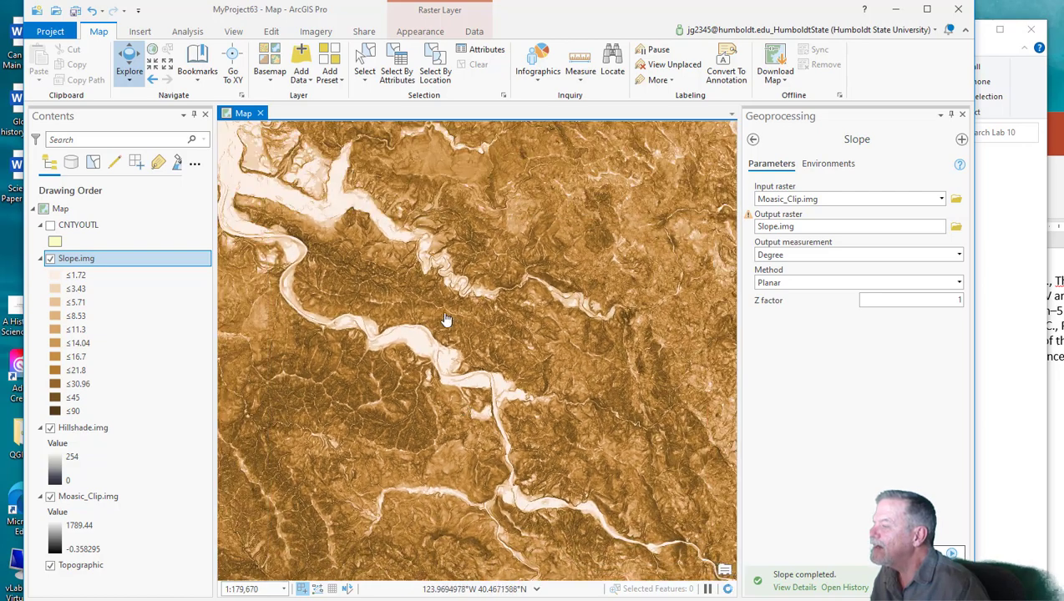
pyautogui.moveTo(447, 316); pyautogui.dragTo(607, 383)
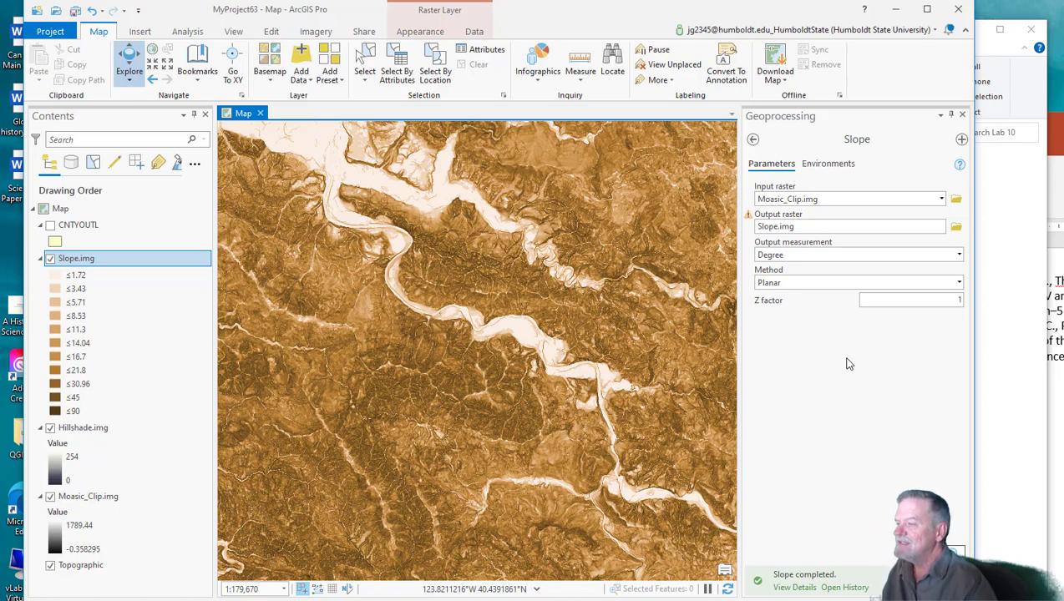
# Step: Search the geoprocessing tools for "Raster calculator" and open the Raster Calculator tool
pyautogui.doubleClick(191, 31)
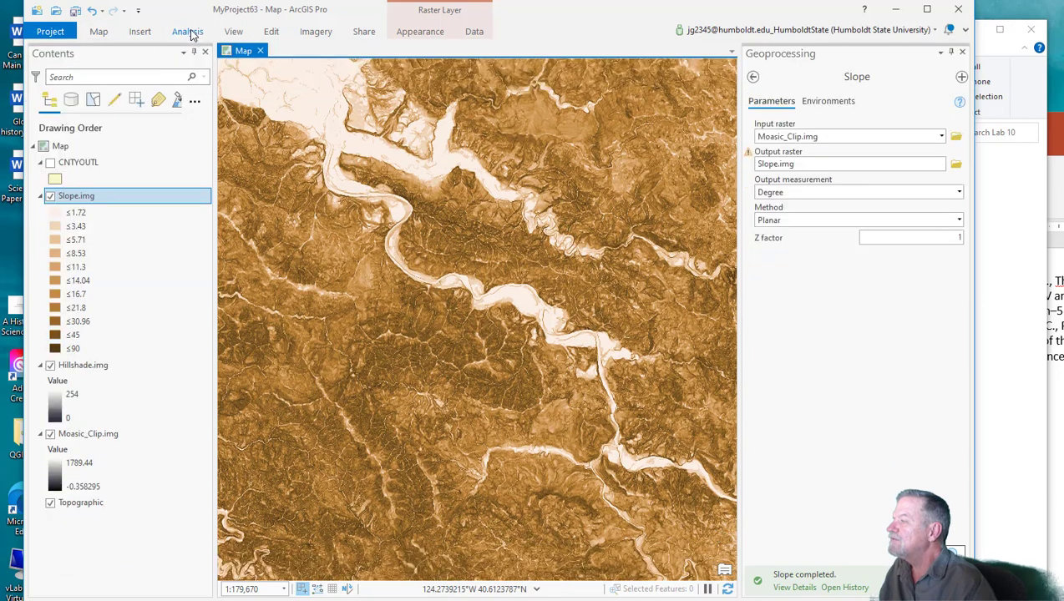
pyautogui.doubleClick(190, 32)
pyautogui.click(753, 140)
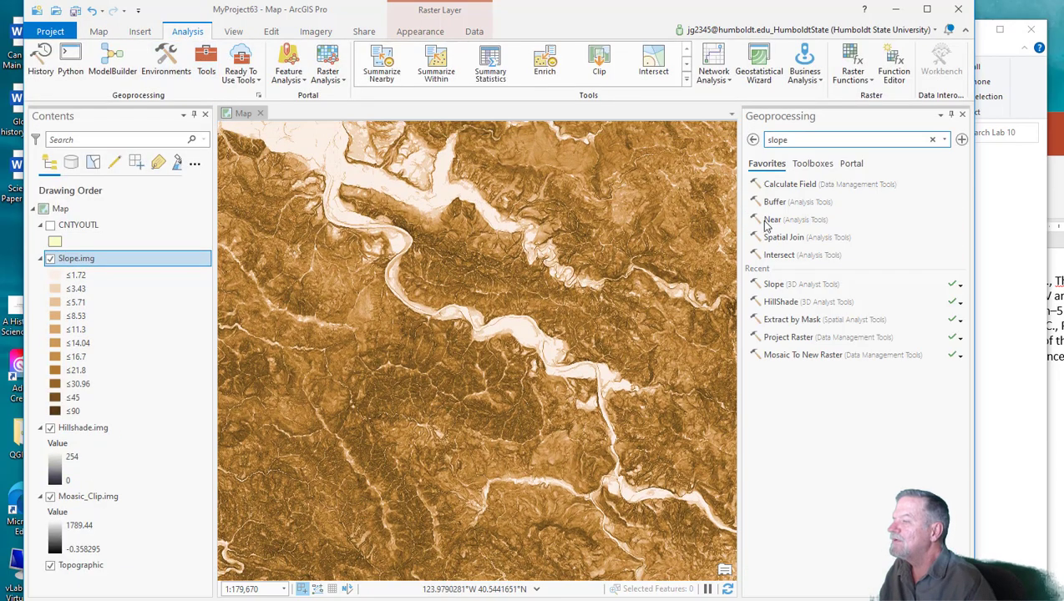
pyautogui.doubleClick(777, 139)
pyautogui.write('R')
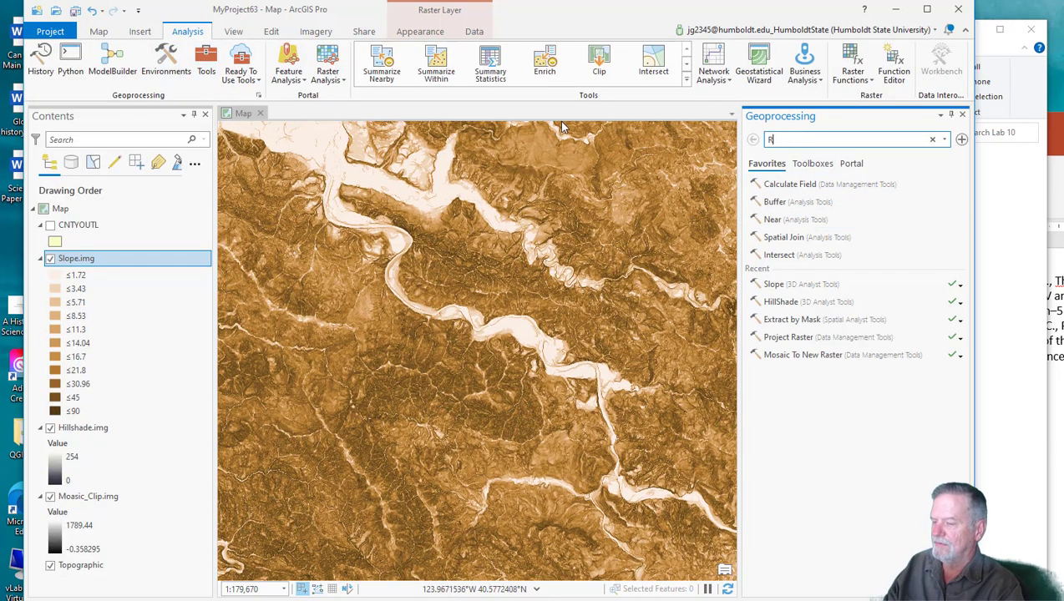
pyautogui.write('aster calcula')
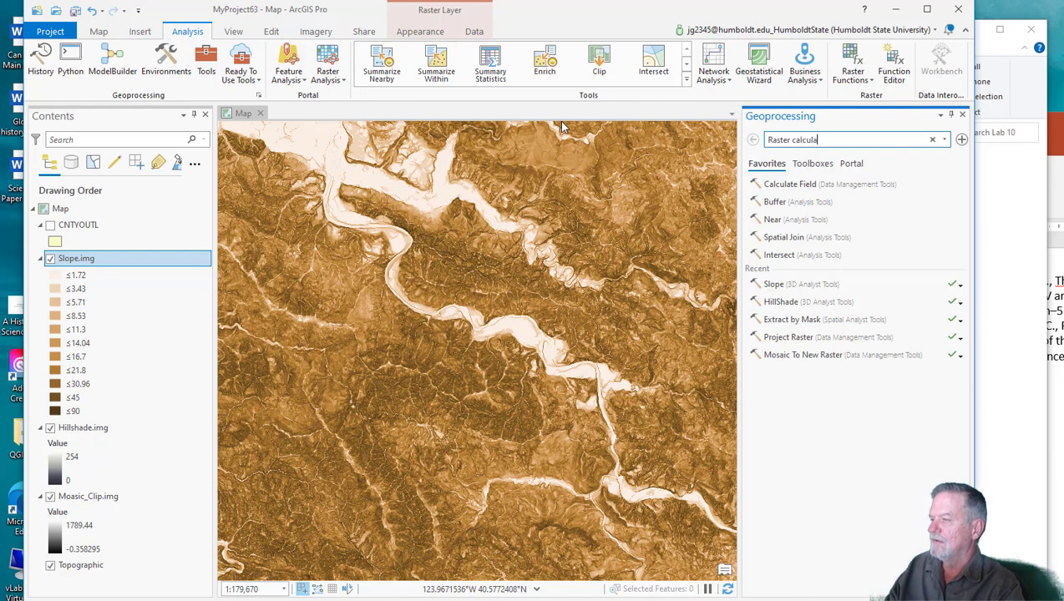
pyautogui.write('tor')
pyautogui.click(777, 169)
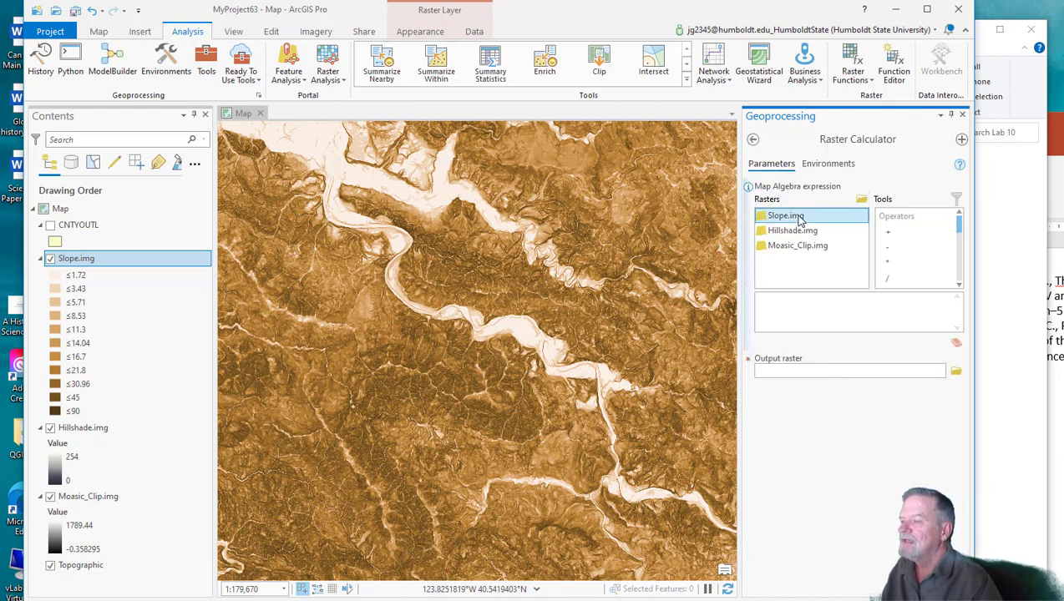
# Step: Build the map algebra expression ("Slope.img">1) & ("Slope.img"<5) to find slopes between 1 and 5
pyautogui.doubleClick(798, 217)
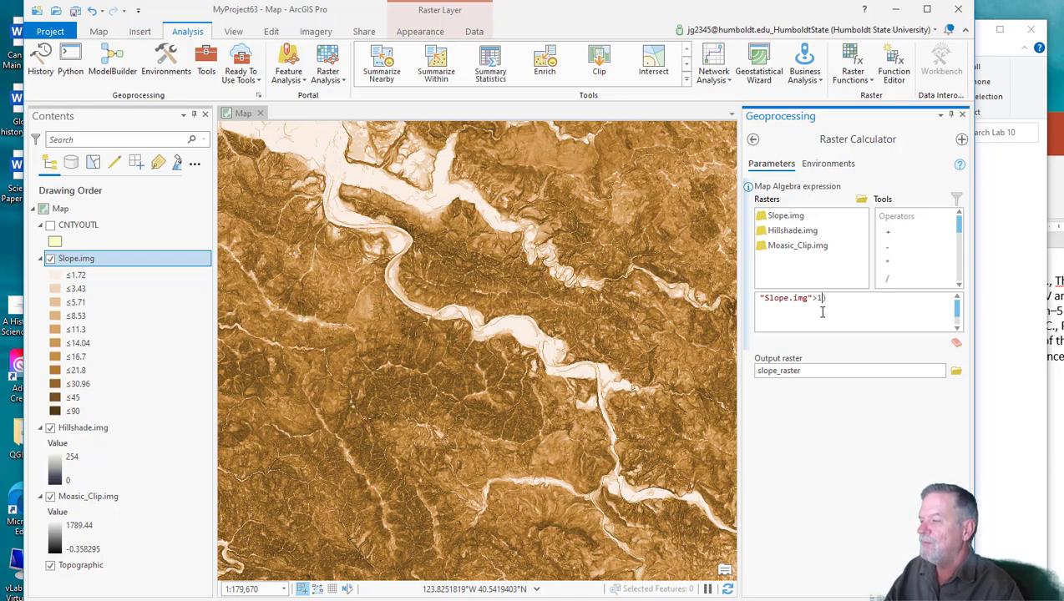
pyautogui.write('(')
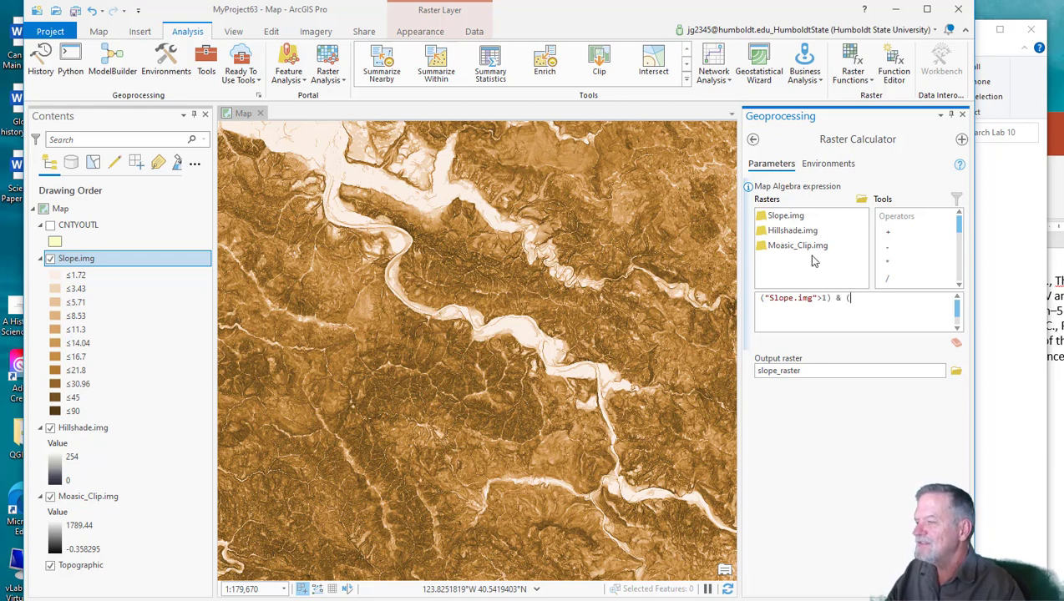
pyautogui.click(796, 217)
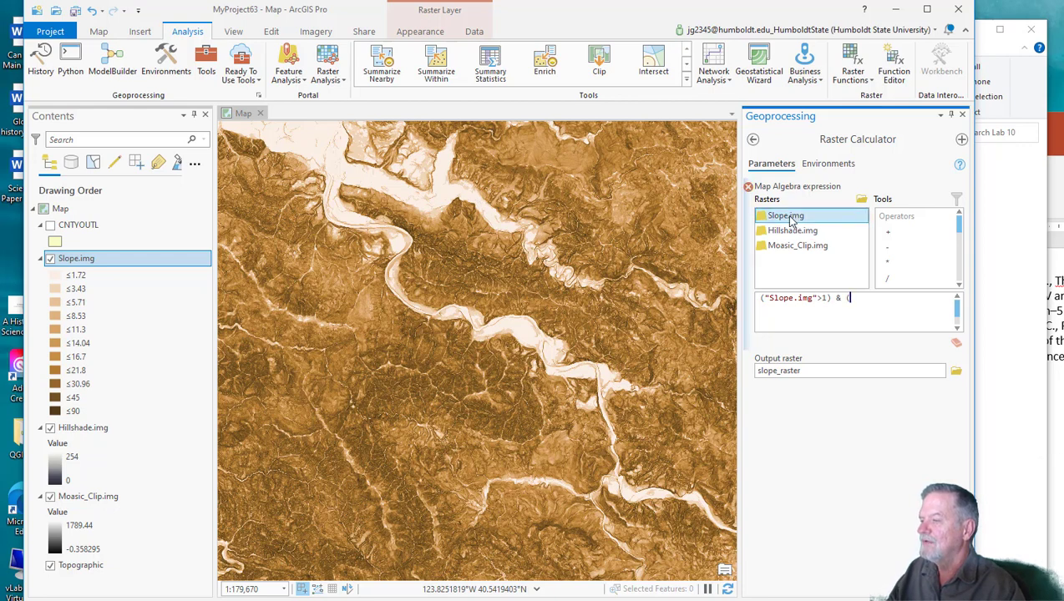
pyautogui.doubleClick(790, 217)
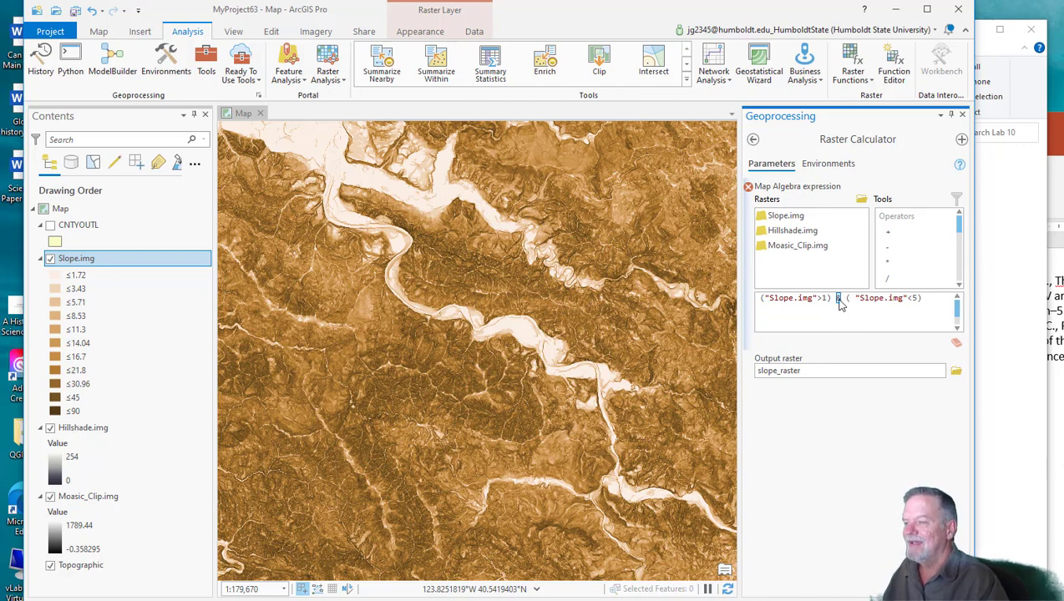
# Step: Set the output raster to GentleSlopes.img in the UTM Zone 10 North folder, run Raster Calculator and review the expression's second condition
pyautogui.click(955, 370)
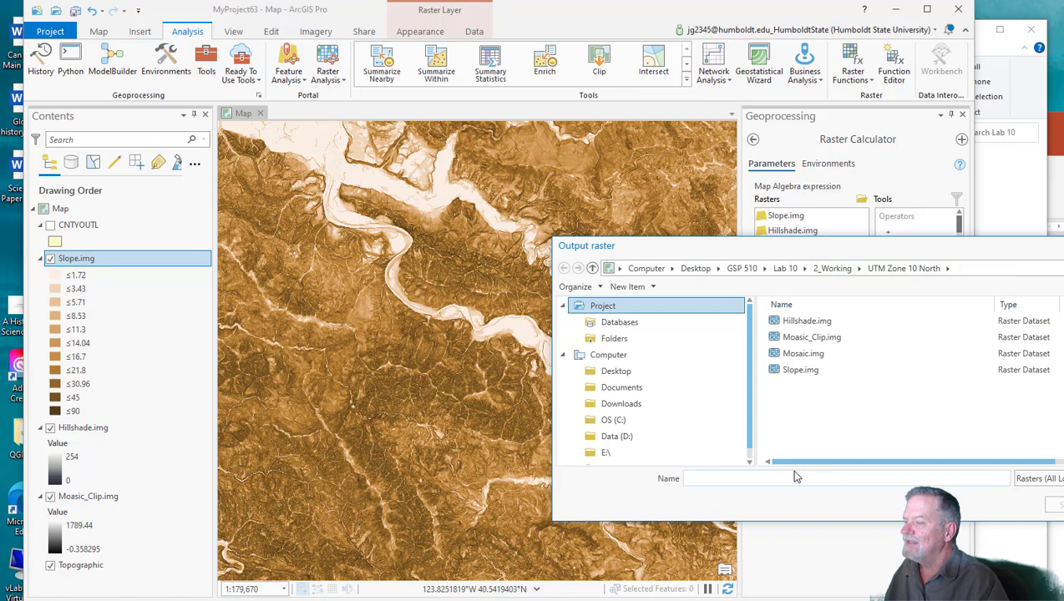
pyautogui.write('Gentle')
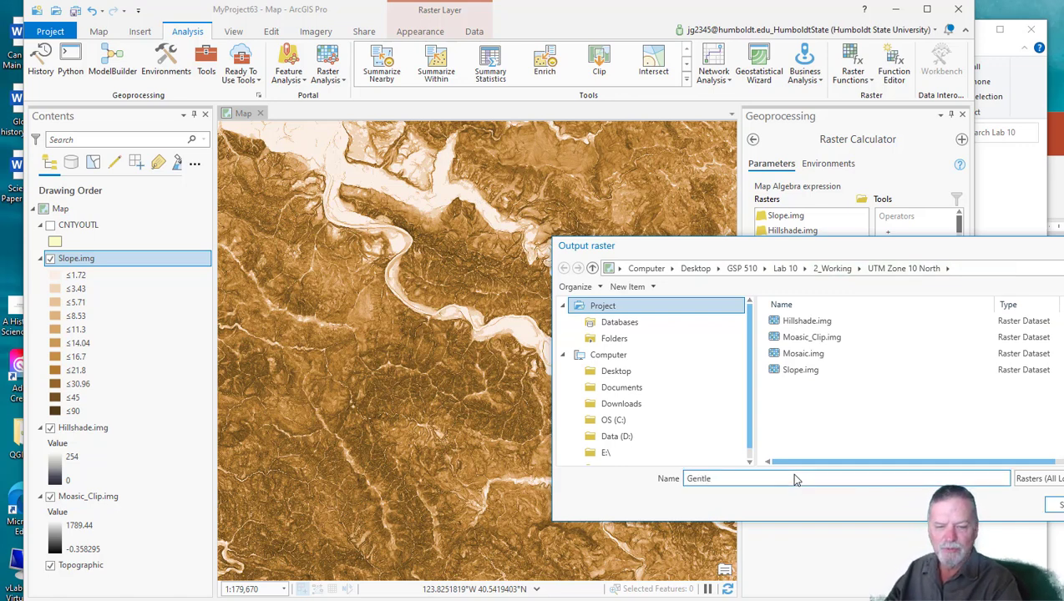
pyautogui.write('Slopes.img')
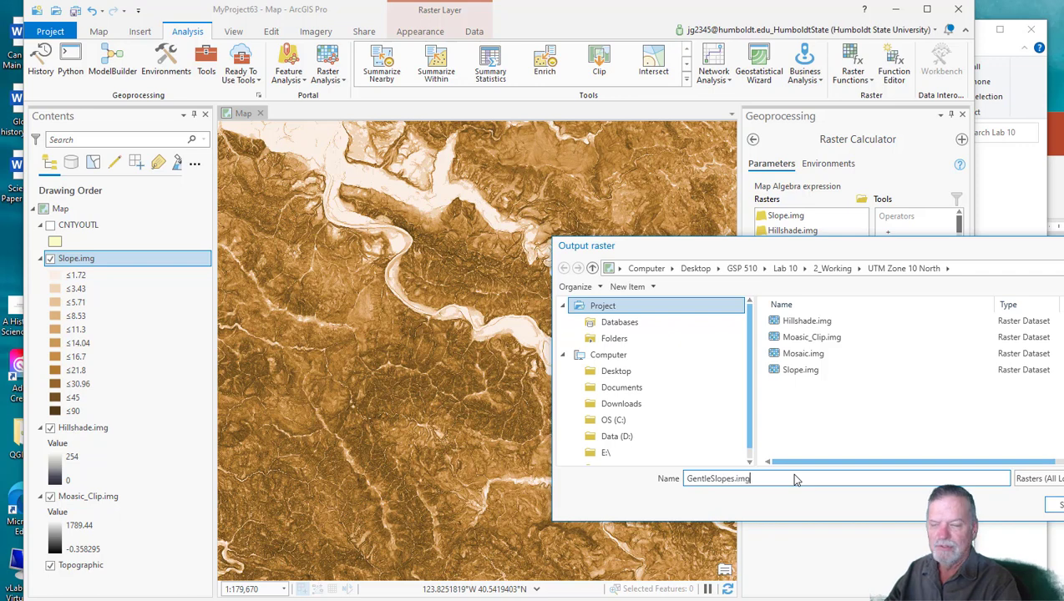
pyautogui.press('Return')
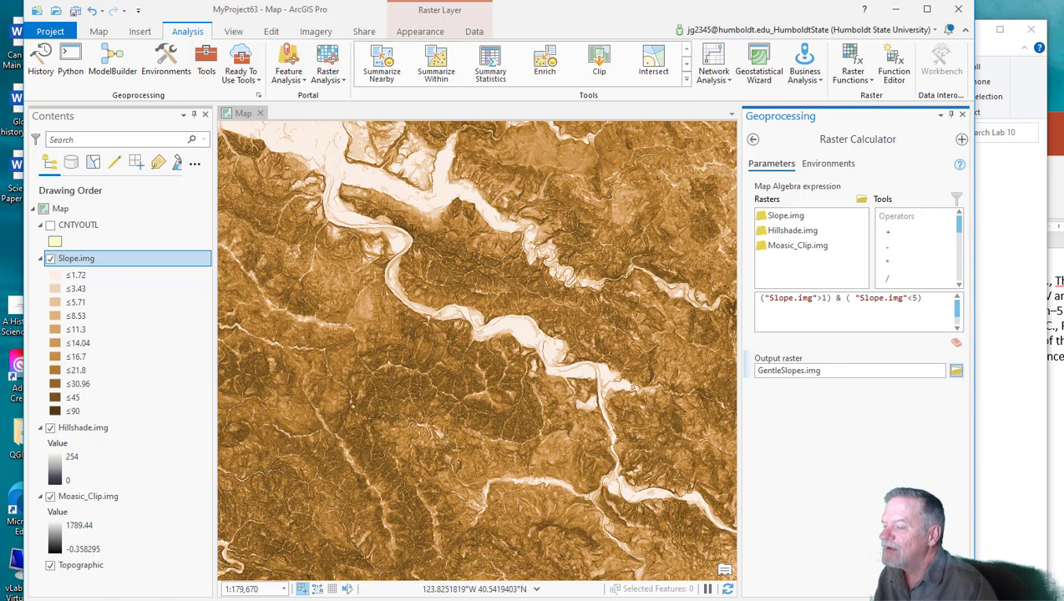
pyautogui.press('Return')
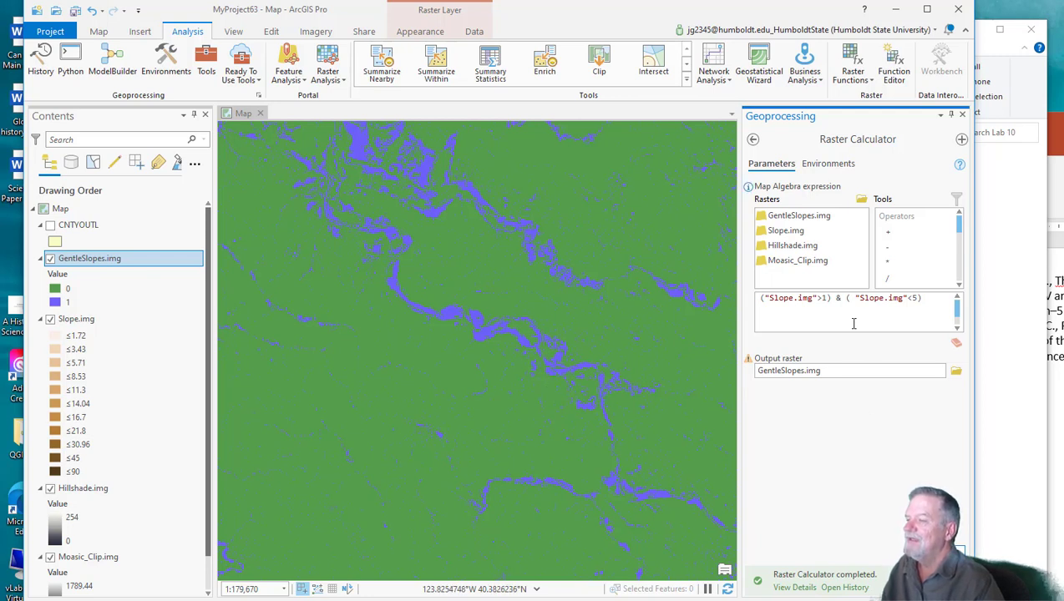
pyautogui.moveTo(857, 299); pyautogui.dragTo(919, 298)
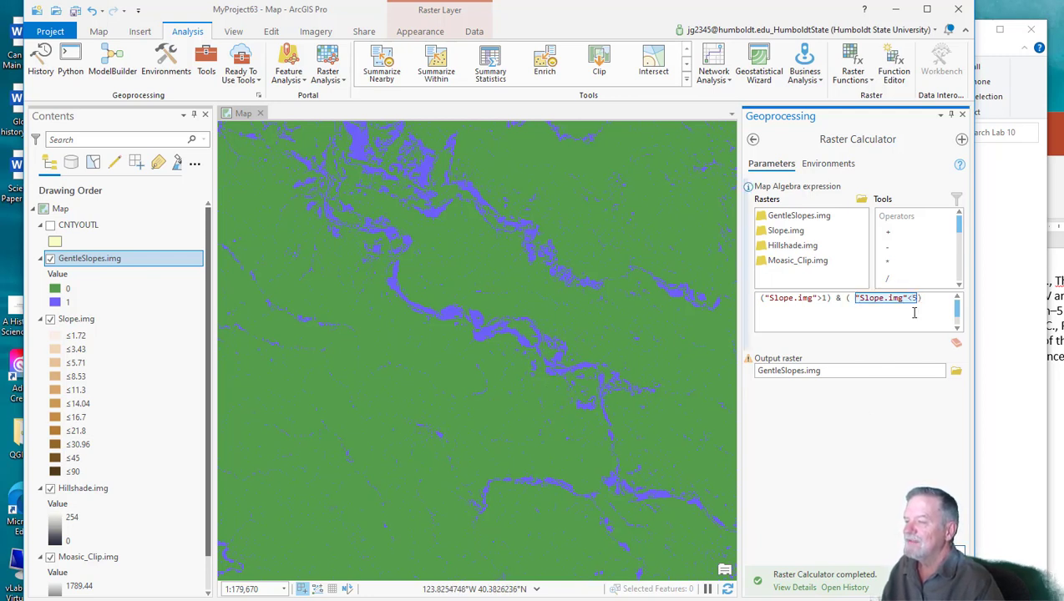
# Step: Compare the GentleSlopes.img raster with the slope layer beneath by toggling its visibility, both in the river valley and across the county
pyautogui.doubleClick(839, 298)
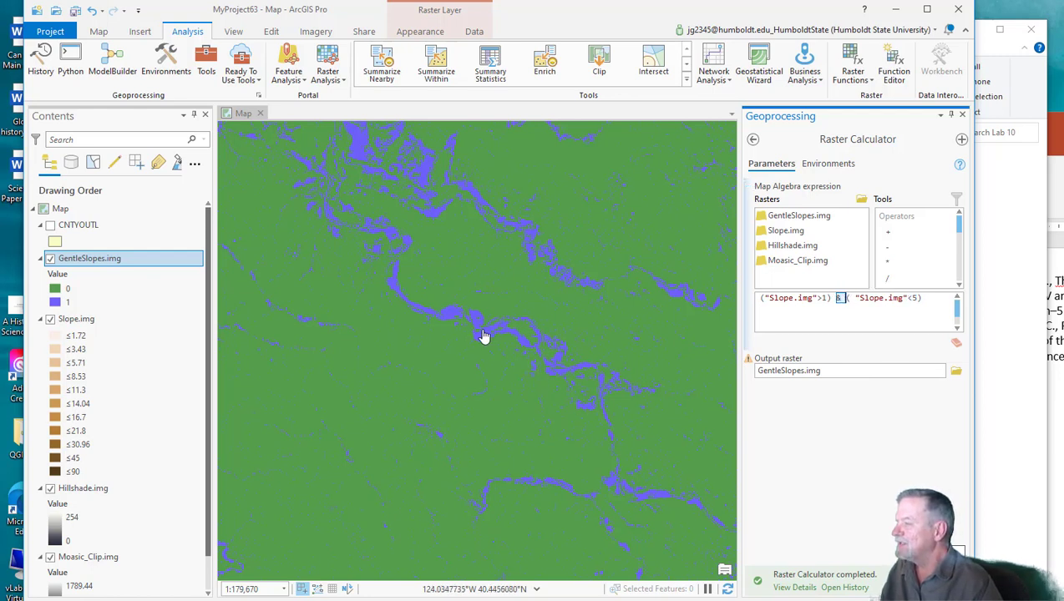
pyautogui.scroll(2, 491, 341)
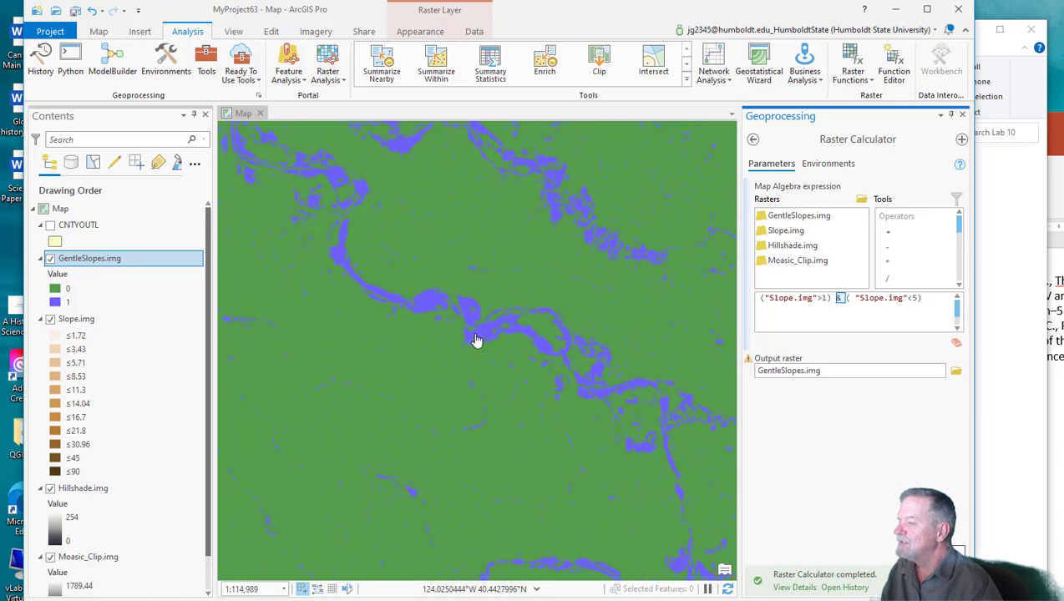
pyautogui.click(50, 259)
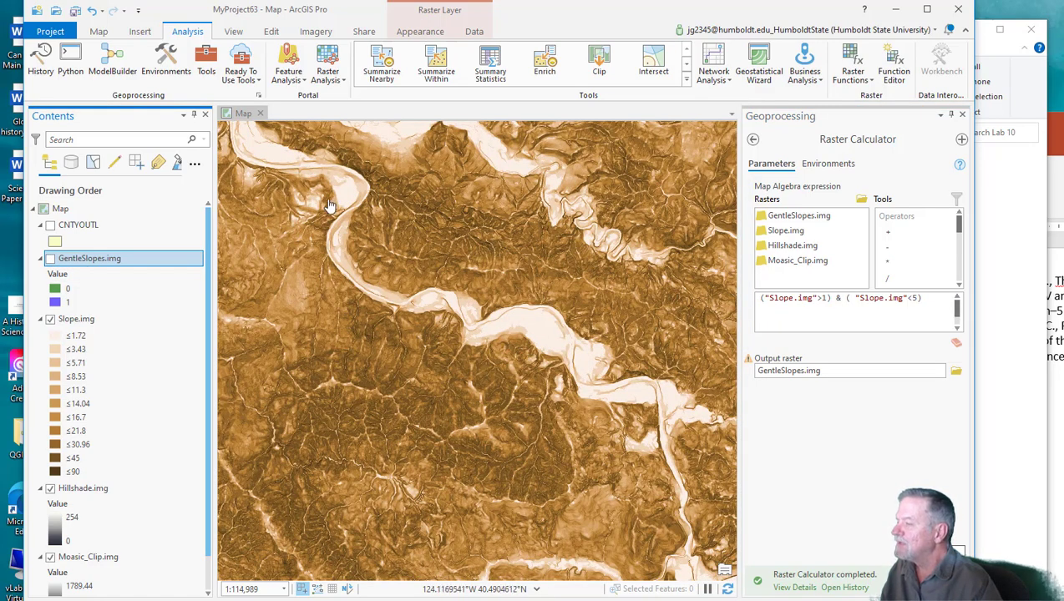
pyautogui.click(51, 260)
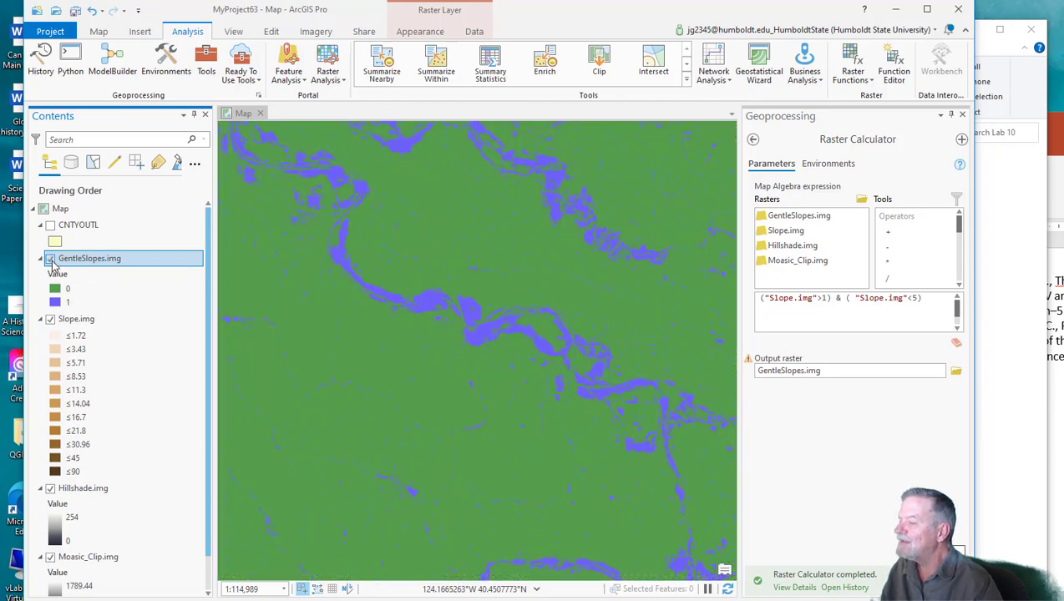
pyautogui.click(51, 260)
pyautogui.click(50, 260)
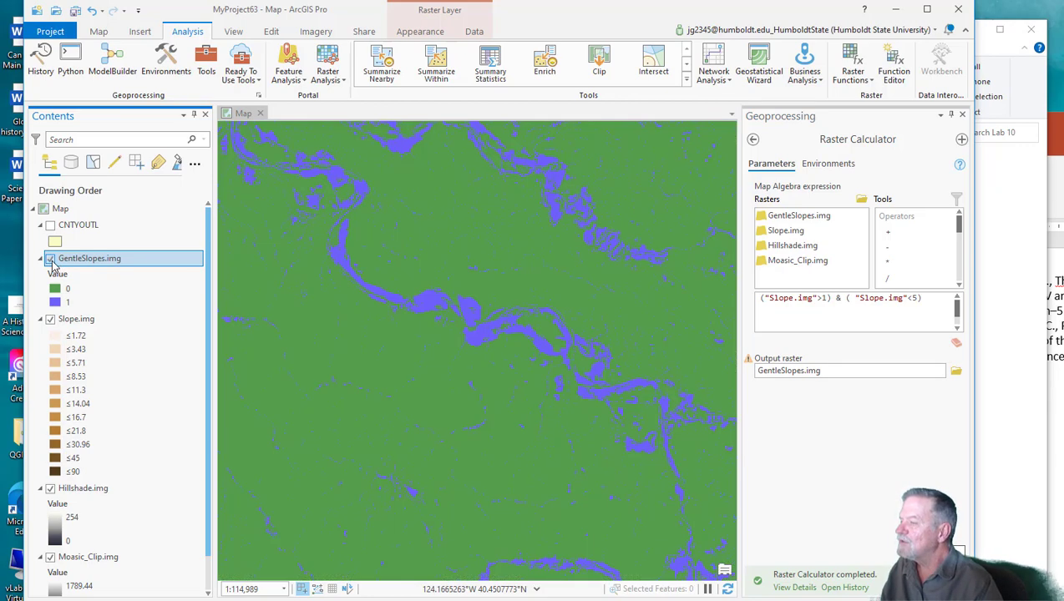
pyautogui.click(51, 260)
pyautogui.scroll(-10, 352, 328)
pyautogui.moveTo(356, 325); pyautogui.dragTo(459, 381)
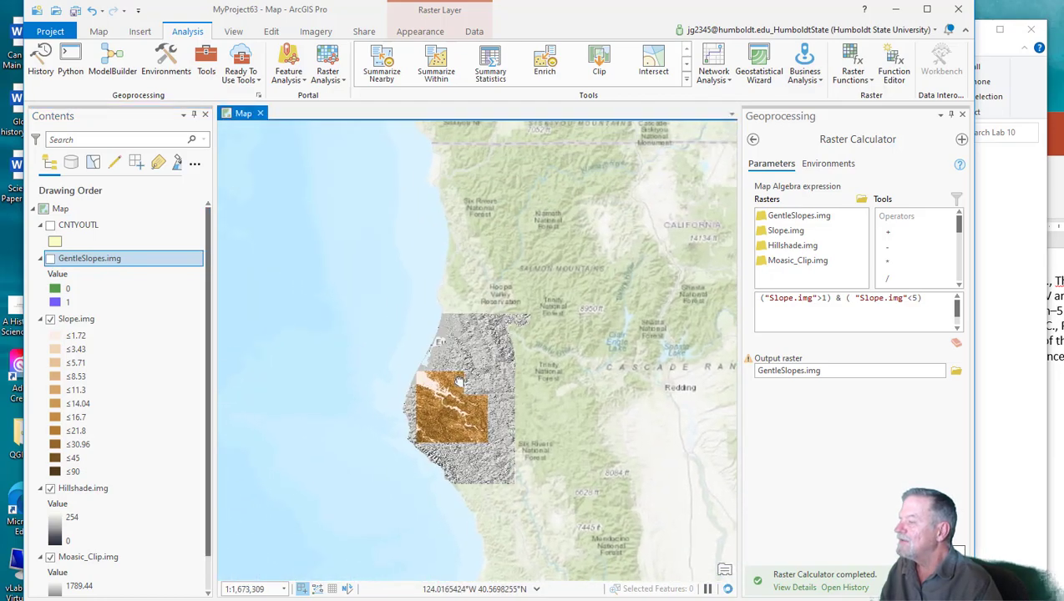
pyautogui.scroll(3, 459, 381)
pyautogui.click(50, 260)
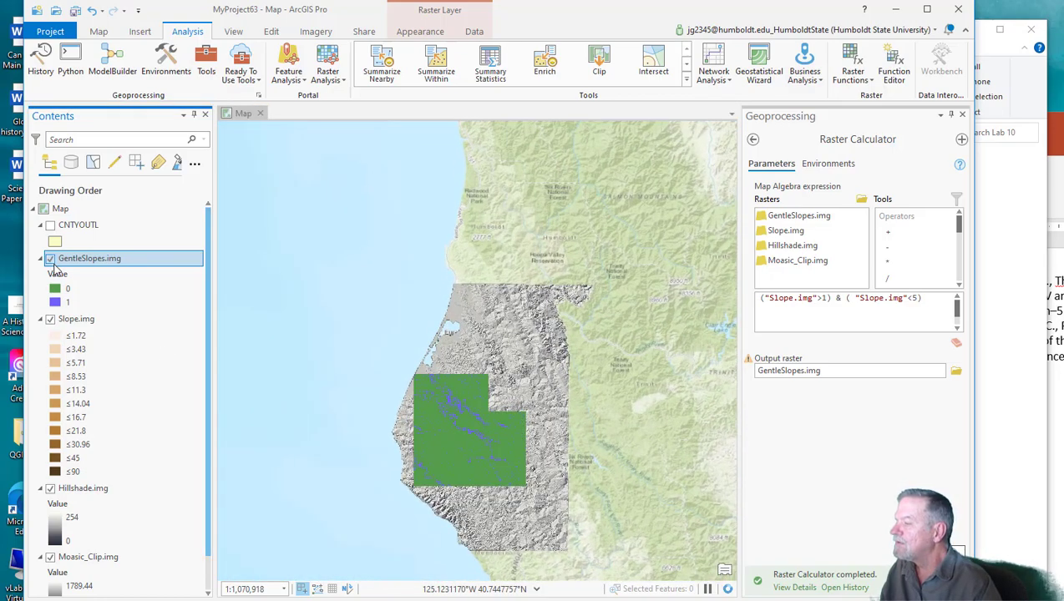
pyautogui.click(51, 260)
pyautogui.click(51, 260)
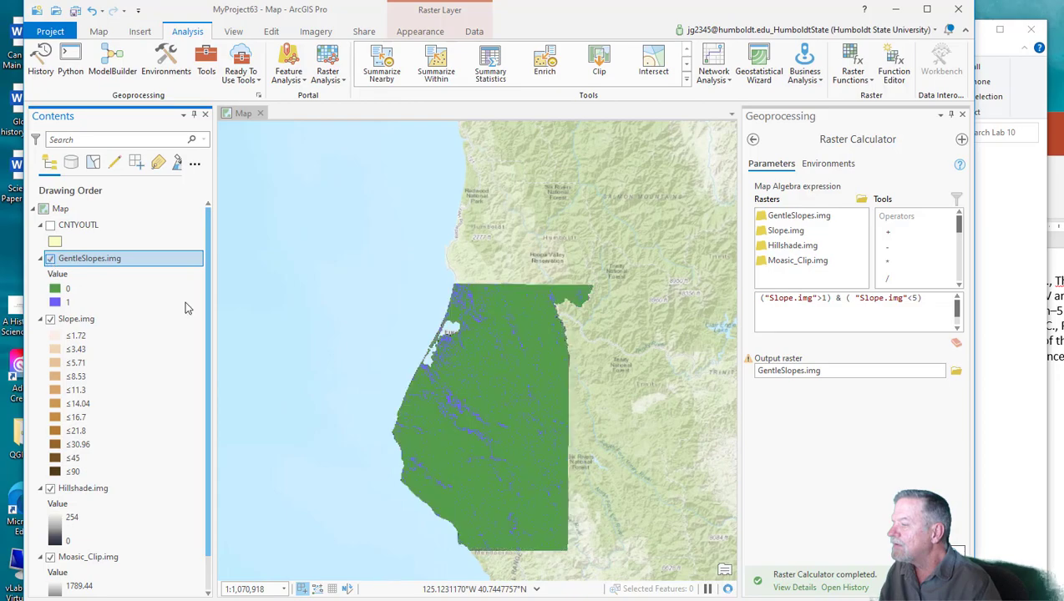
# Step: Examine where the GentleSlopes.img raster marks gentle slopes around Humboldt Bay, along the coast and in the neighbouring valleys
pyautogui.scroll(5, 453, 346)
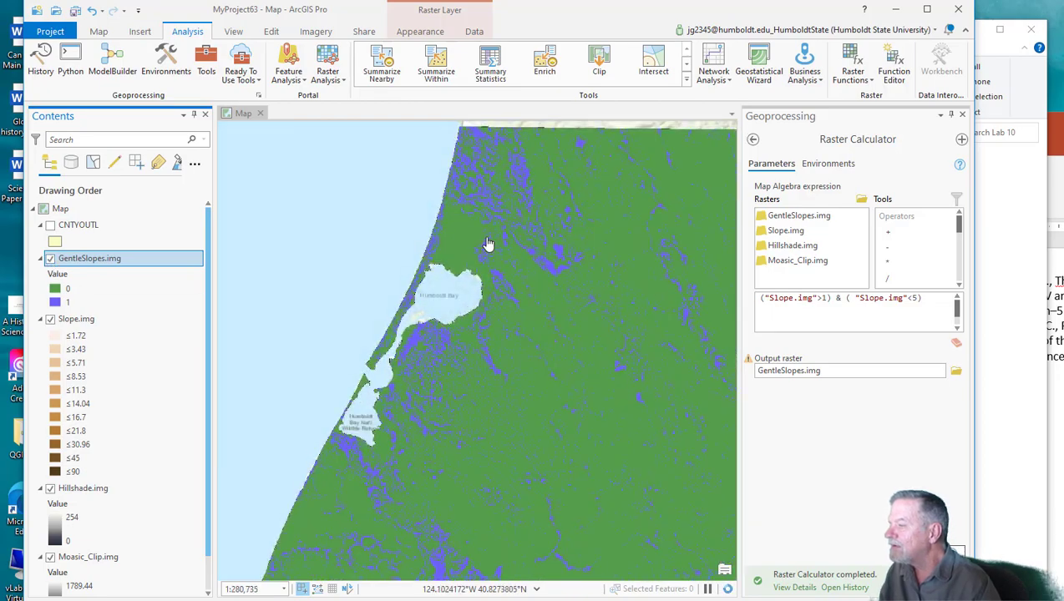
pyautogui.scroll(-1, 459, 475)
pyautogui.scroll(7, 459, 475)
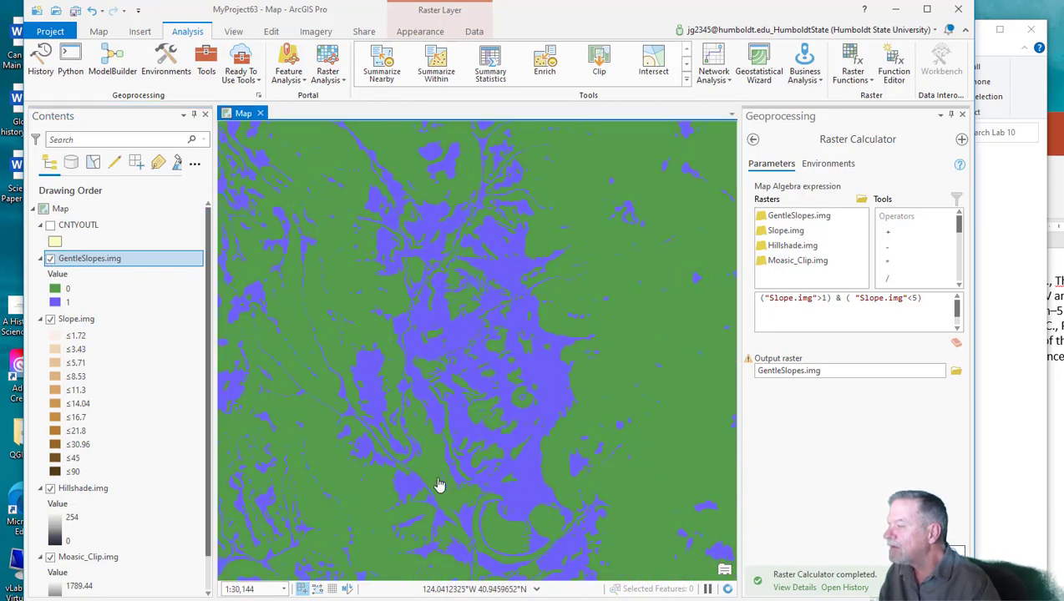
pyautogui.scroll(-4, 399, 487)
pyautogui.scroll(3, 571, 309)
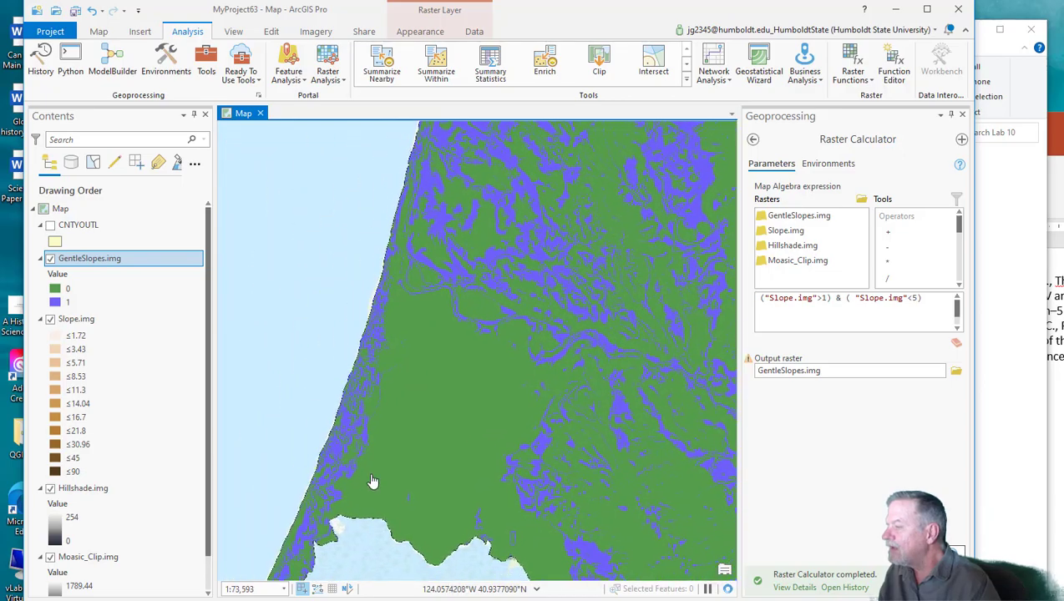
pyautogui.scroll(1, 454, 322)
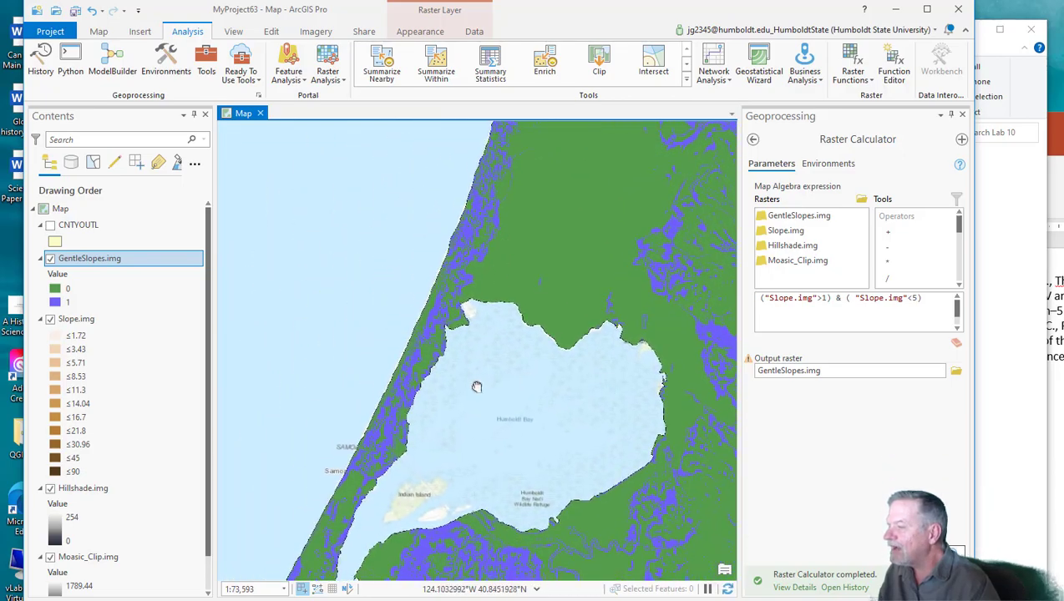
pyautogui.scroll(-1, 465, 333)
pyautogui.scroll(5, 466, 334)
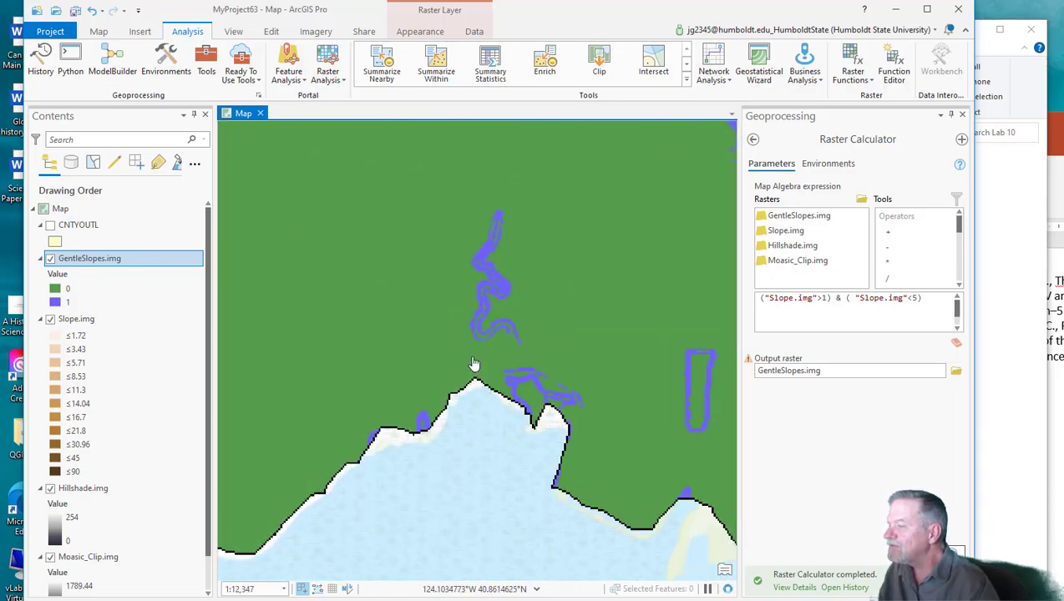
pyautogui.scroll(-3, 435, 407)
pyautogui.moveTo(392, 439); pyautogui.dragTo(717, 62)
pyautogui.moveTo(612, 481); pyautogui.dragTo(342, 276)
pyautogui.scroll(-2, 451, 344)
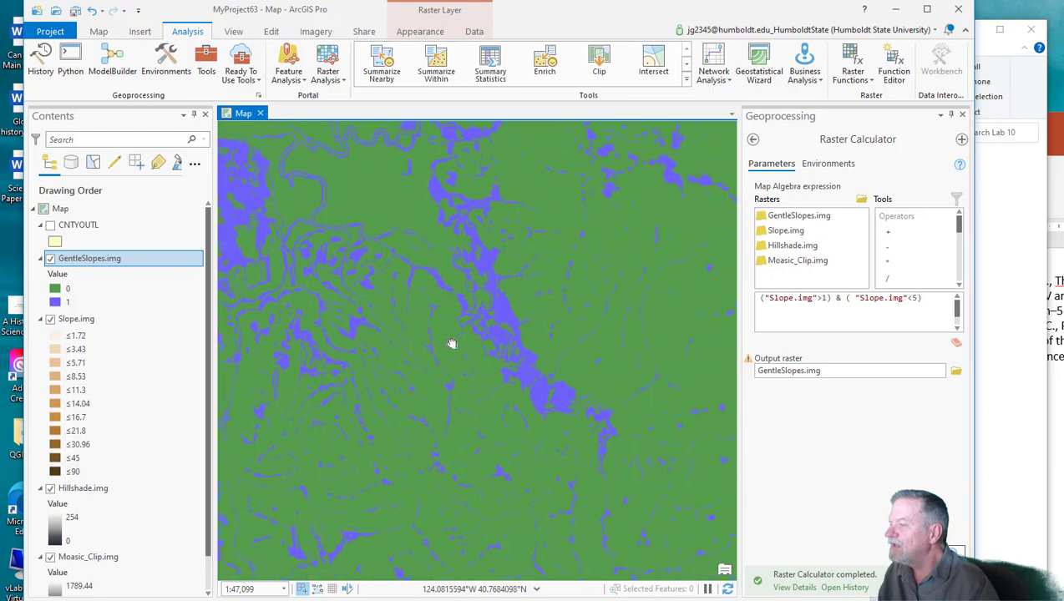
pyautogui.scroll(-4, 519, 433)
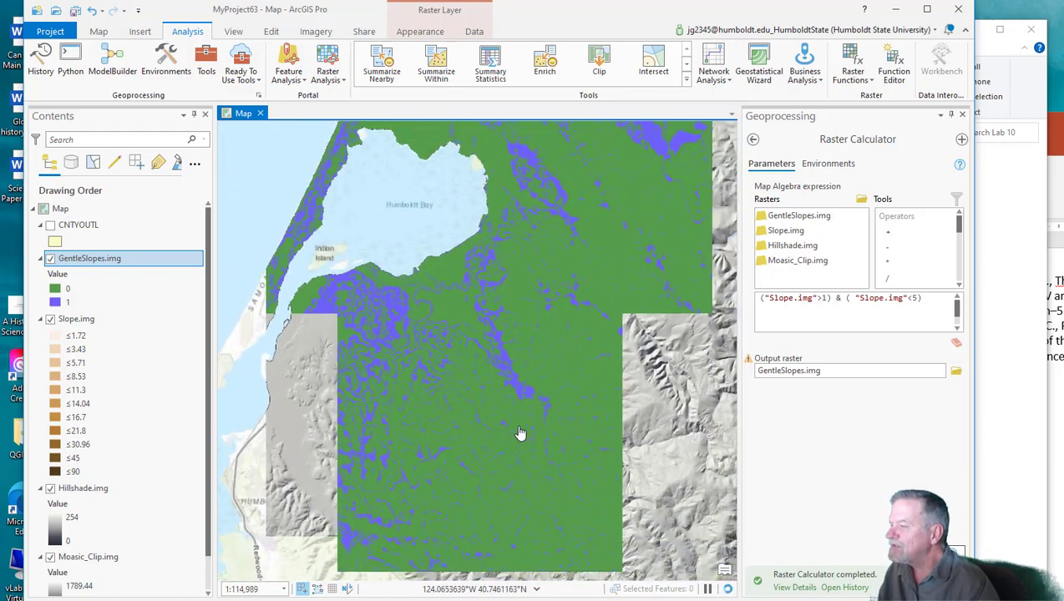
pyautogui.moveTo(620, 211); pyautogui.dragTo(480, 206)
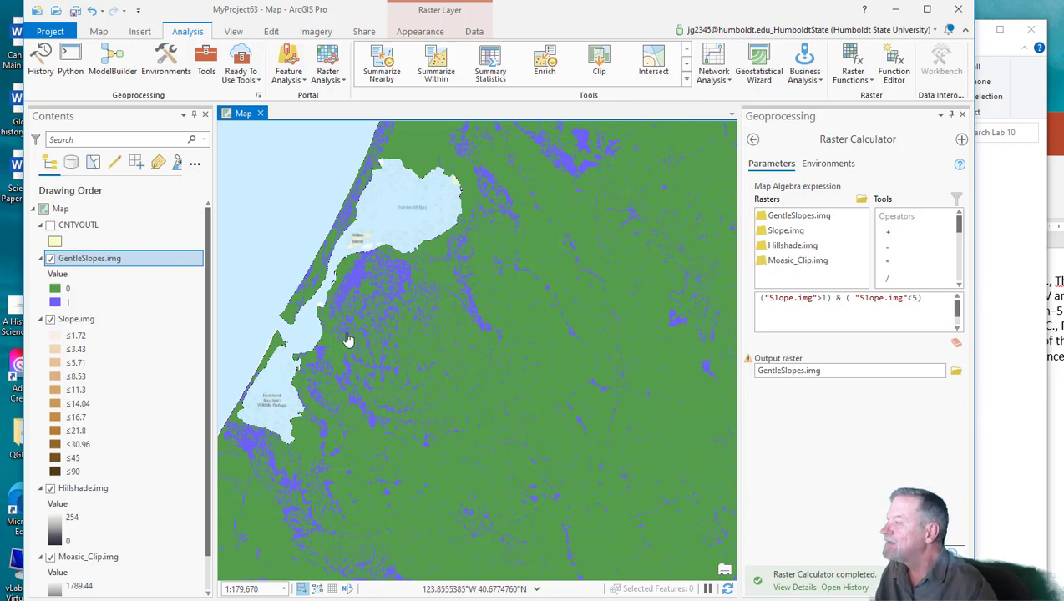
# Step: Search the geoprocessing tools for "aspect" and open the 3D Analyst Aspect tool
pyautogui.click(227, 63)
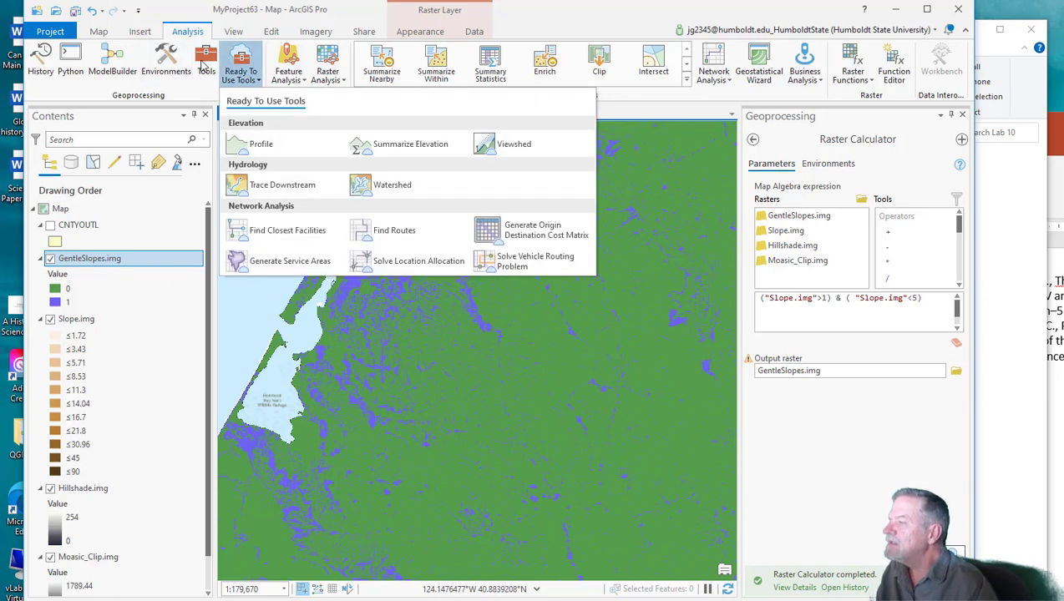
pyautogui.click(206, 63)
pyautogui.doubleClick(795, 139)
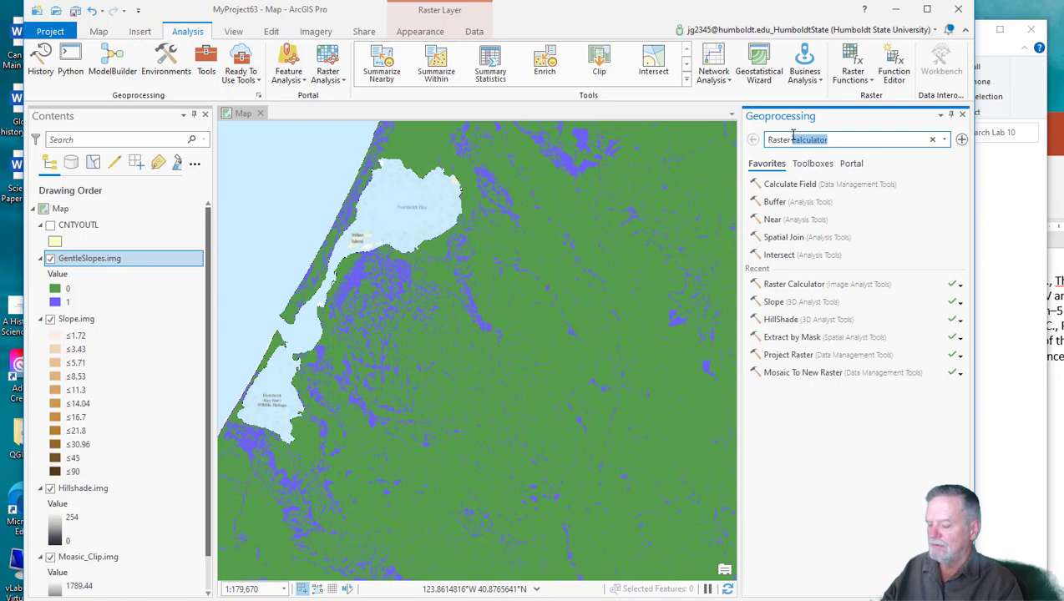
pyautogui.click(822, 140)
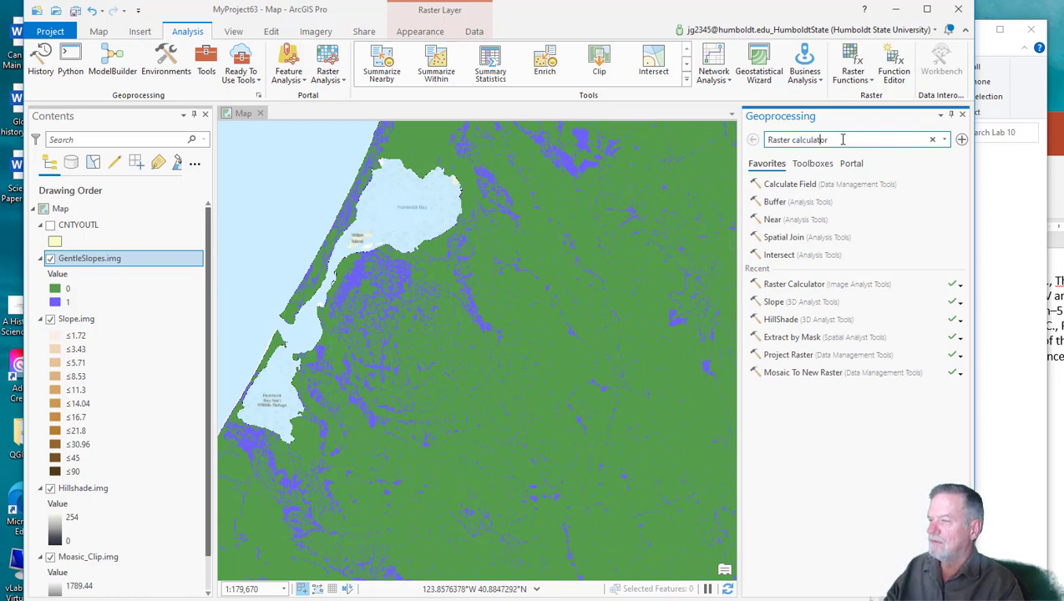
pyautogui.tripleClick(843, 139)
pyautogui.write('aspect')
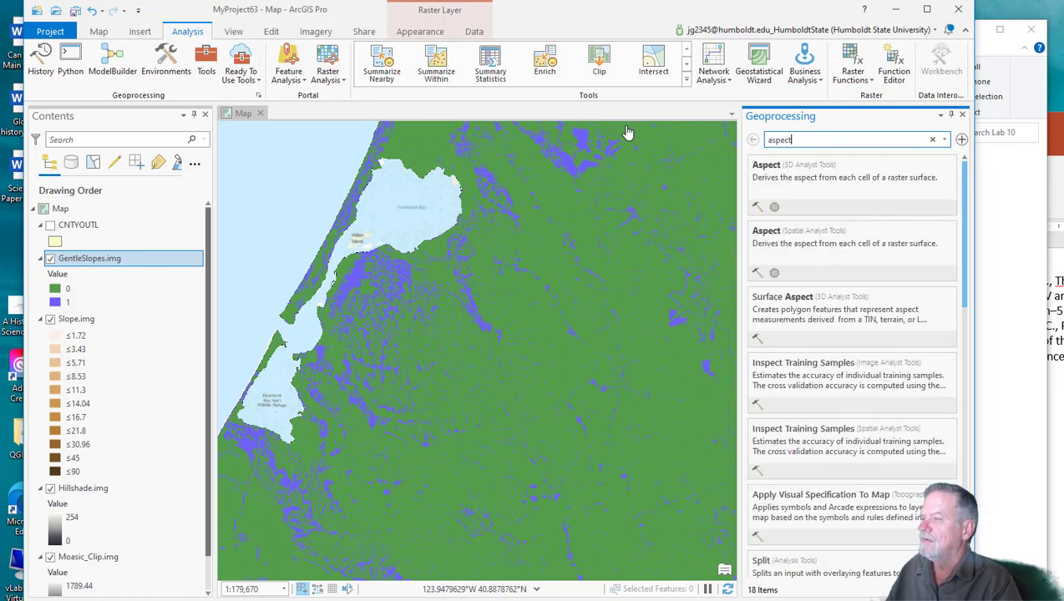
pyautogui.click(798, 173)
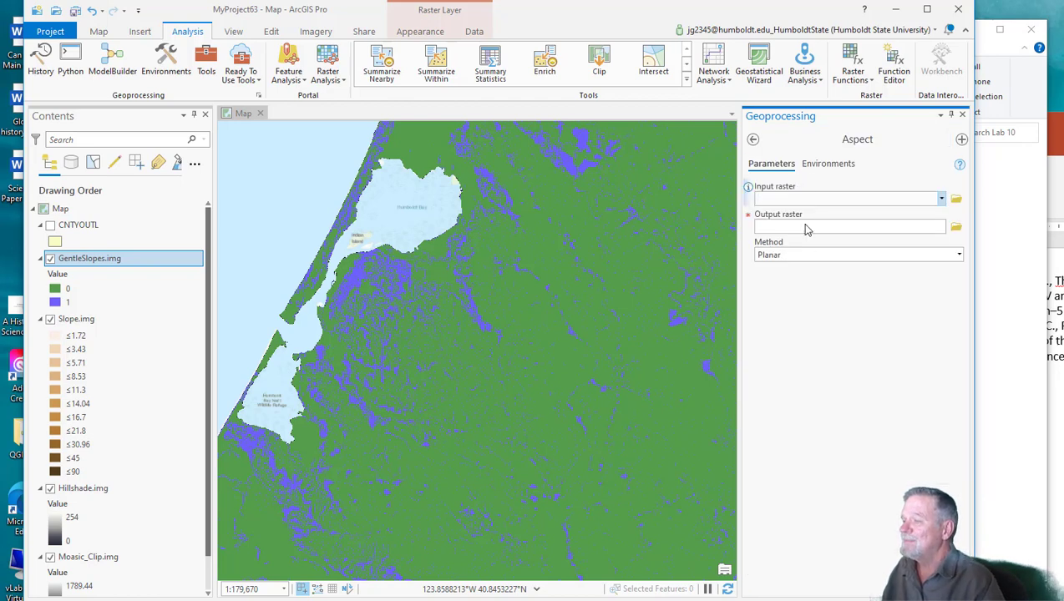
# Step: Run the Aspect tool on Moasic_Clip.img, saving the output raster as Aspect.img in the UTM Zone 10 North folder
pyautogui.scroll(-1, 142, 431)
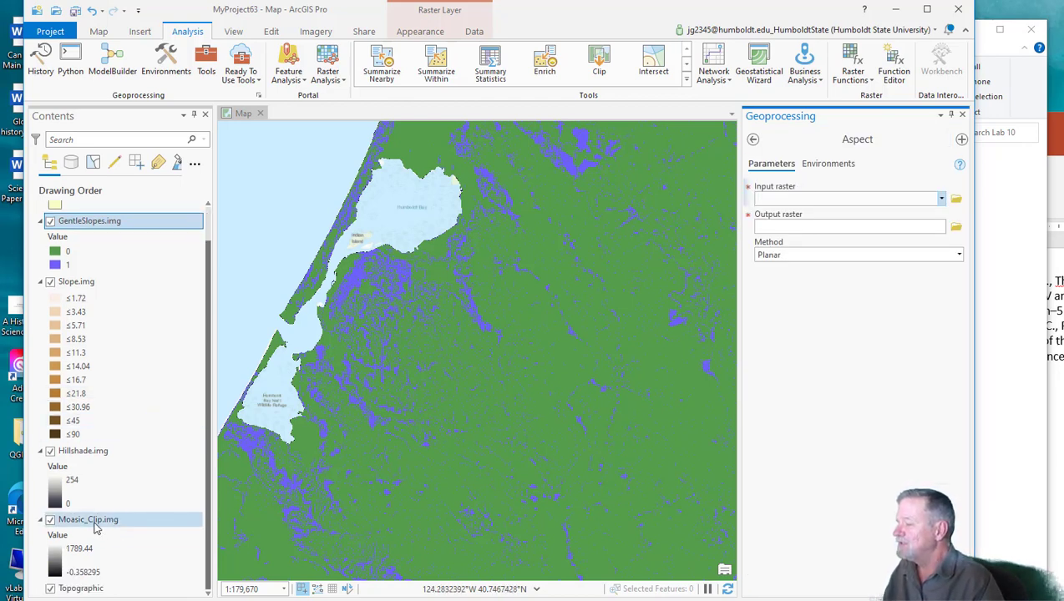
pyautogui.moveTo(95, 527); pyautogui.dragTo(874, 200)
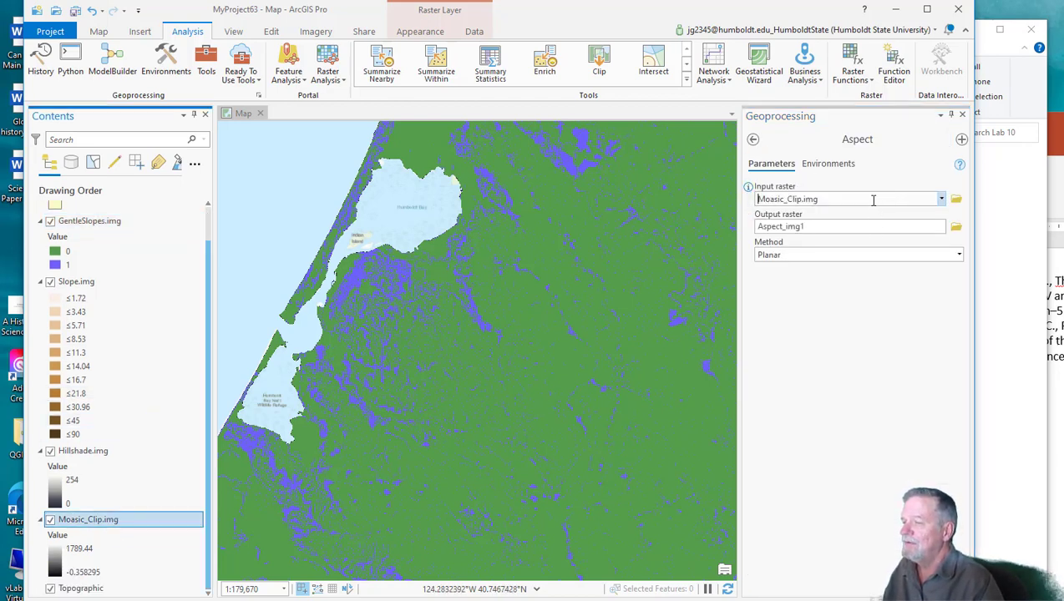
pyautogui.click(956, 227)
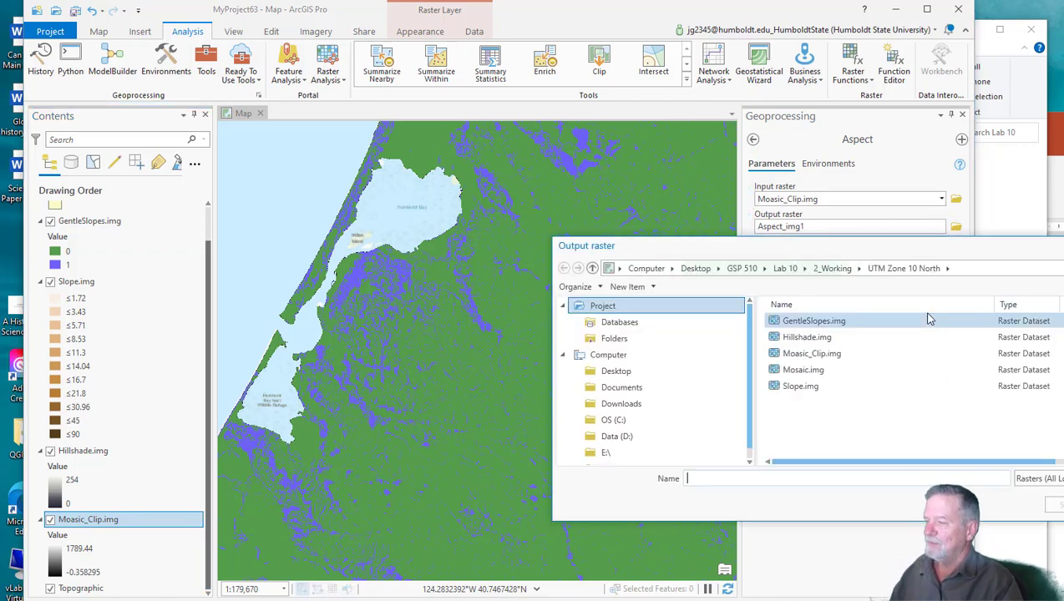
pyautogui.write('as')
pyautogui.press('BackSpace')
pyautogui.press('BackSpace')
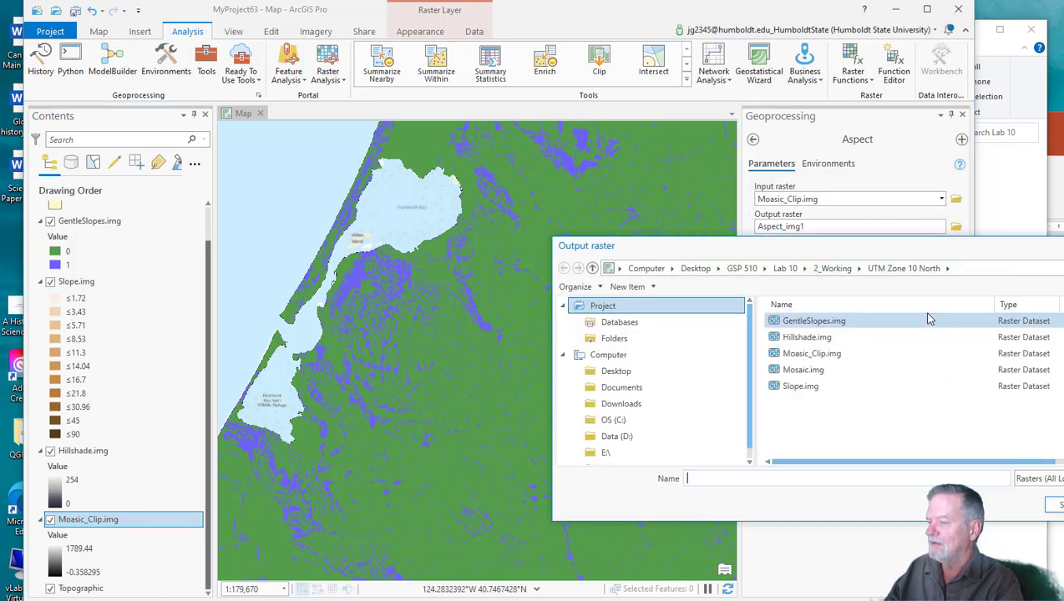
pyautogui.write('Ap')
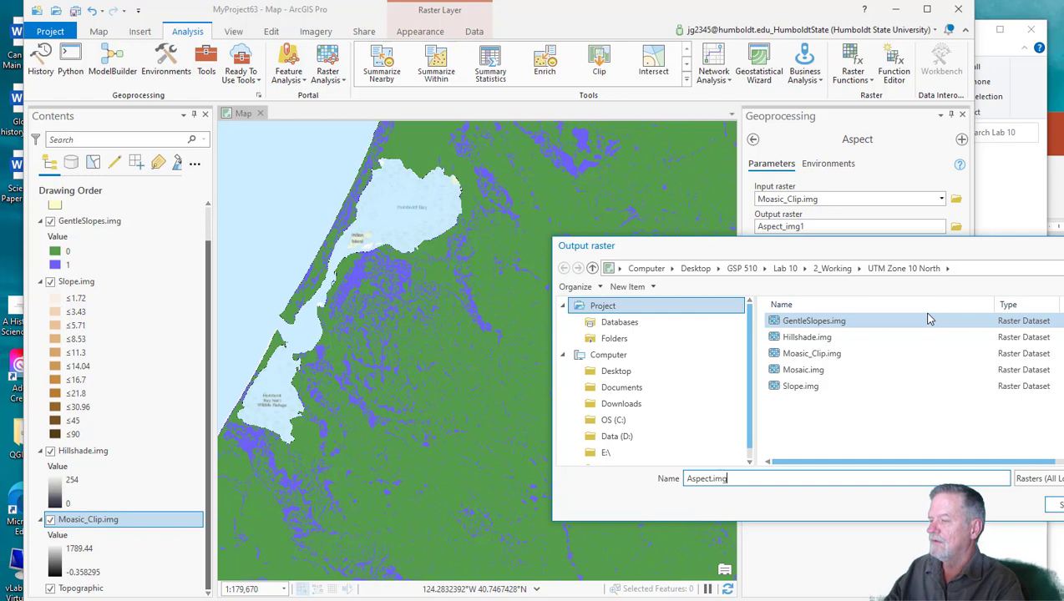
pyautogui.write('pect.img')
pyautogui.press('Return')
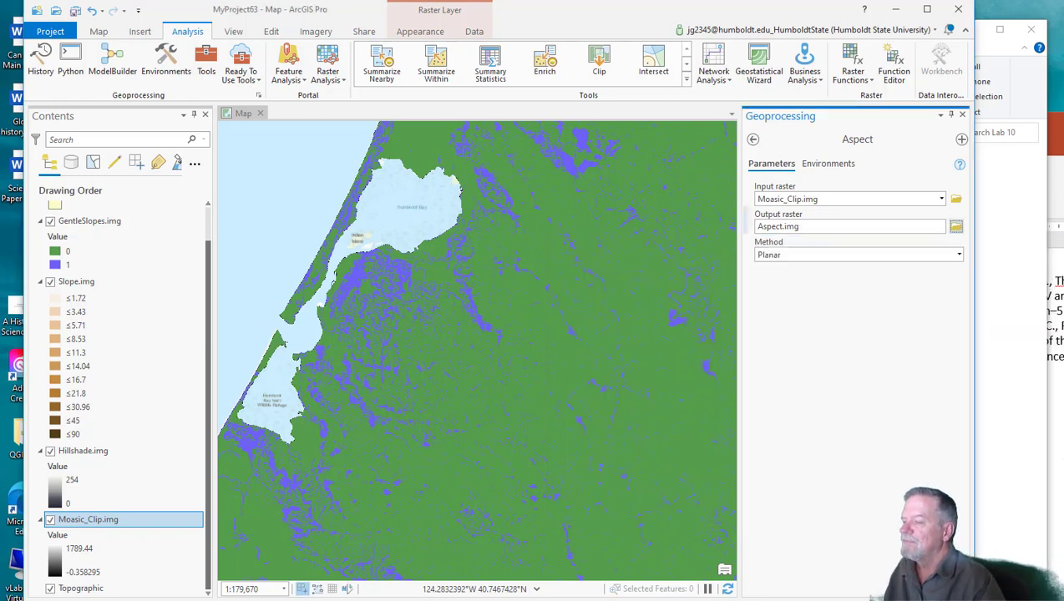
pyautogui.click(940, 543)
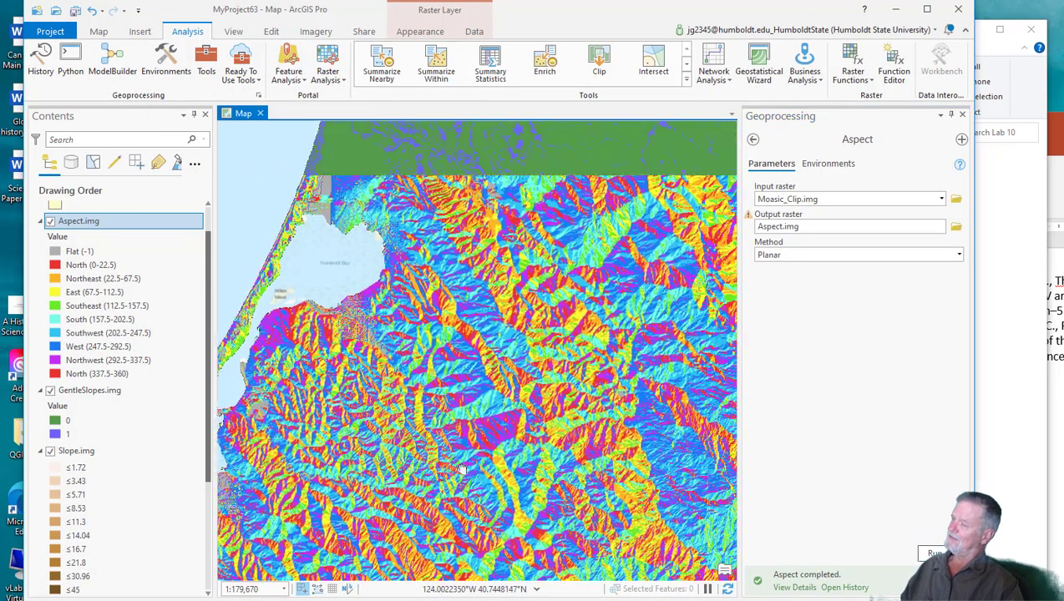
# Step: Change the primary symbology of the Aspect.img layer from classified to Stretch
pyautogui.moveTo(568, 359); pyautogui.dragTo(512, 268)
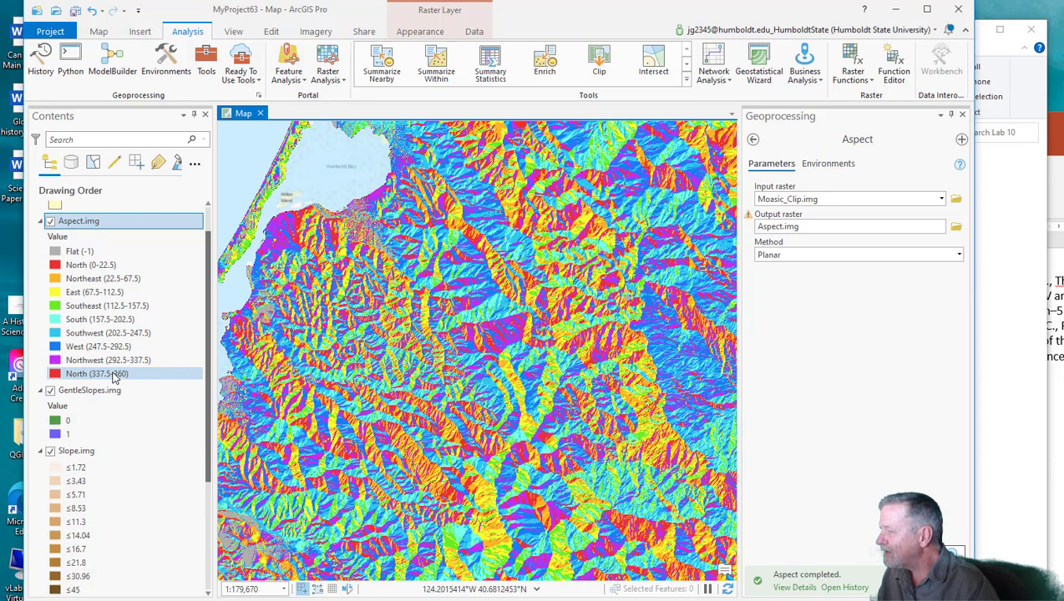
pyautogui.rightClick(91, 226)
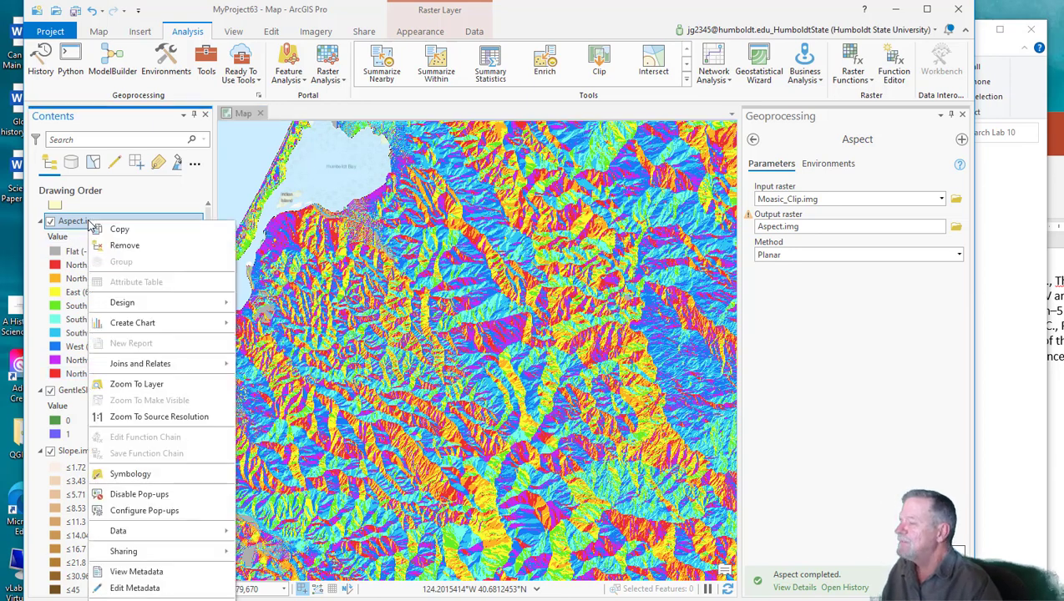
pyautogui.click(132, 474)
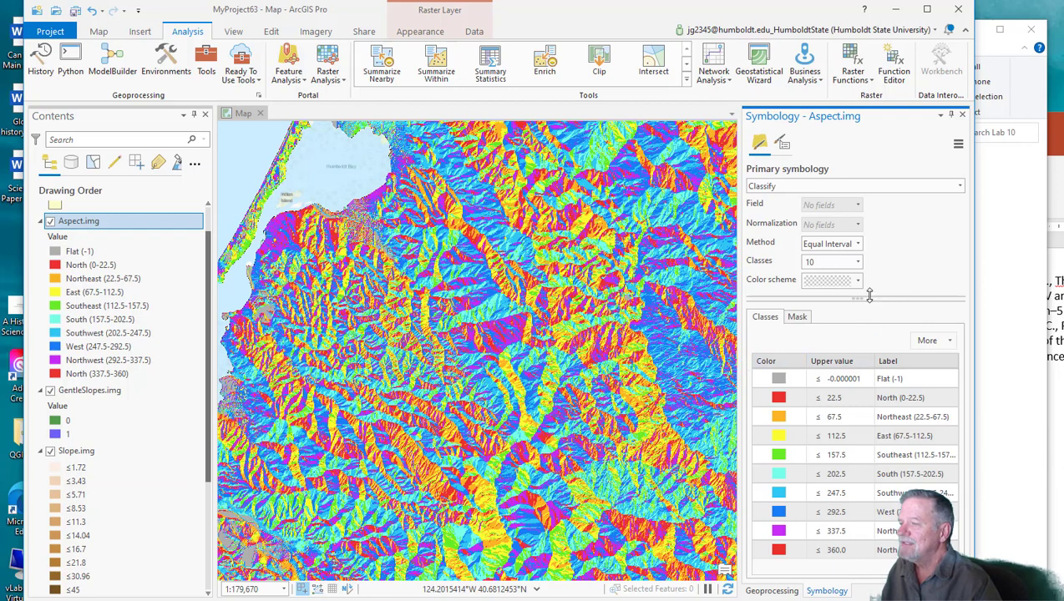
pyautogui.click(844, 186)
pyautogui.click(844, 220)
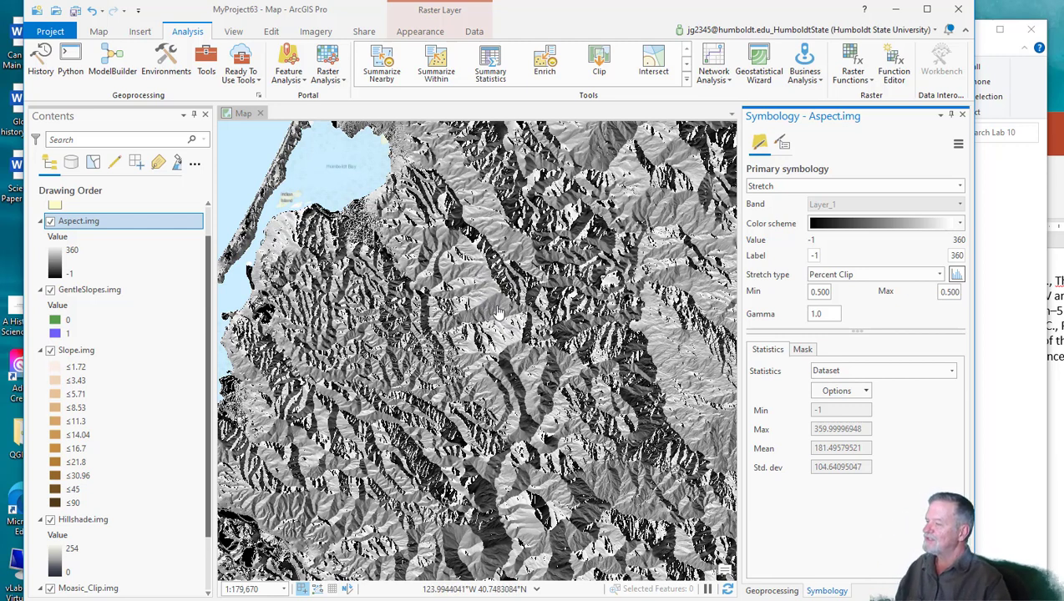
# Step: Search the geoprocessing tools for Raster Calculator and open the Image Analyst version
pyautogui.click(205, 60)
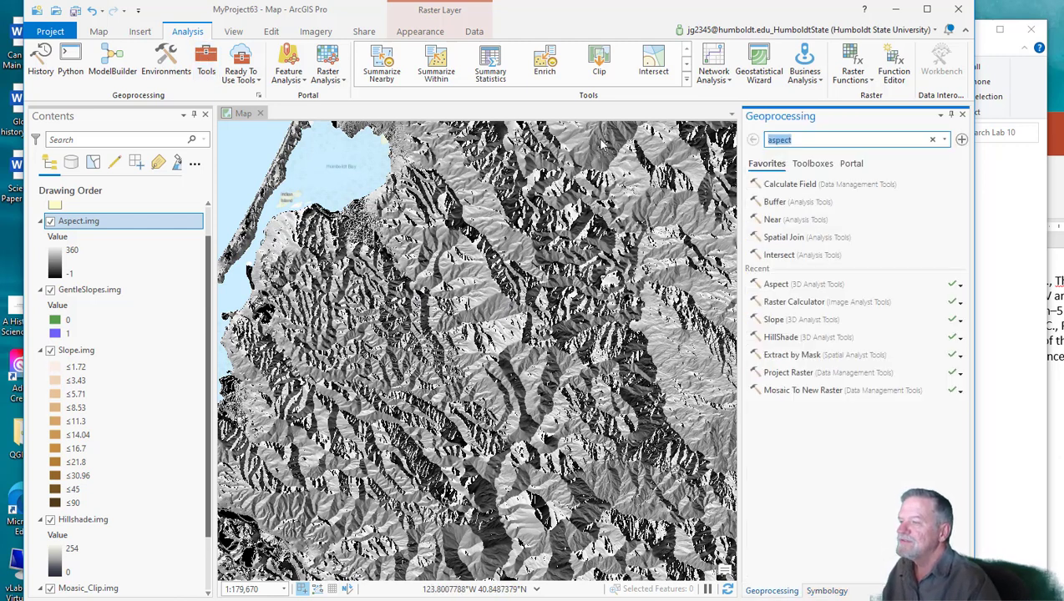
pyautogui.write('raster cla')
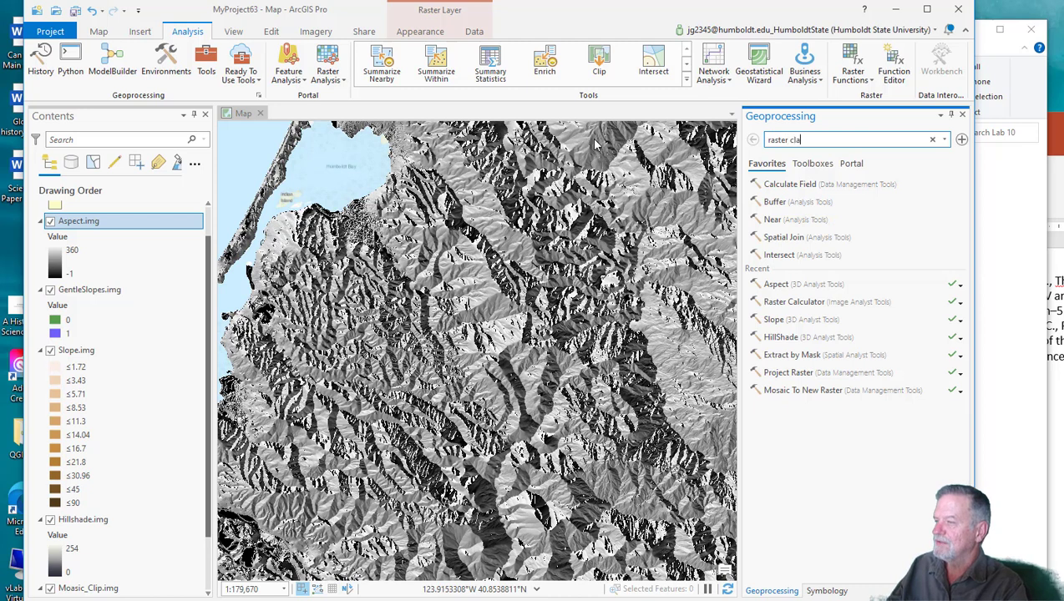
pyautogui.write('culator')
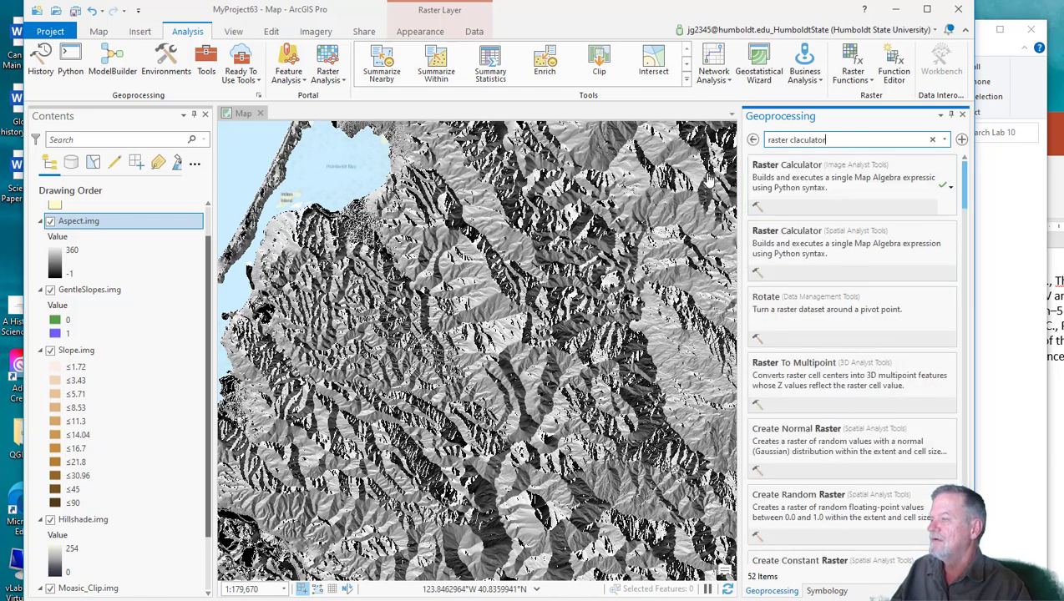
pyautogui.click(790, 185)
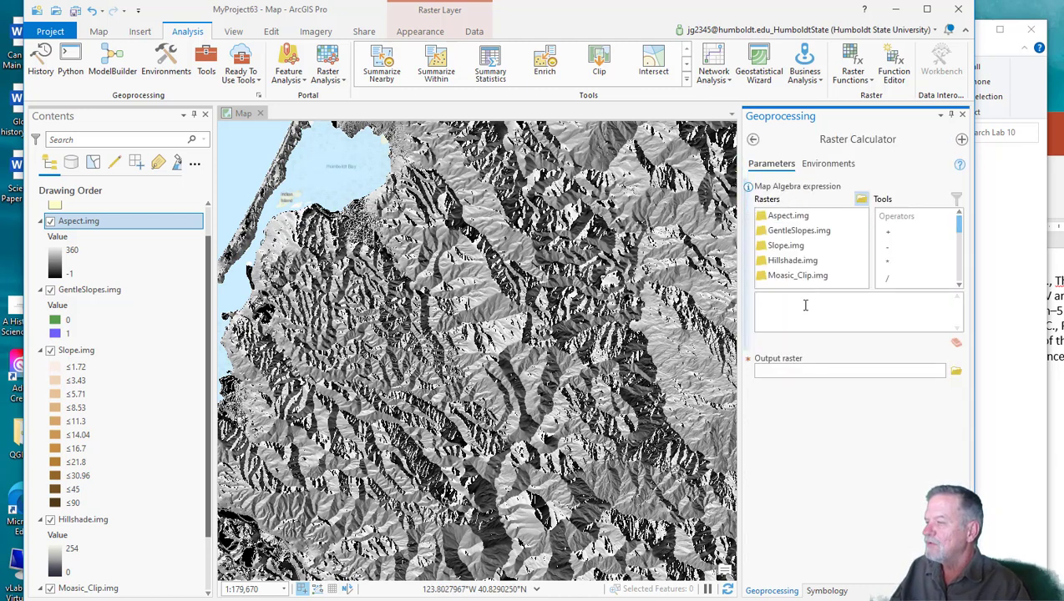
# Step: Enter the map algebra expression ("Aspect.img">135) & ("Aspect.img"<225) to select south-facing cells
pyautogui.click(799, 305)
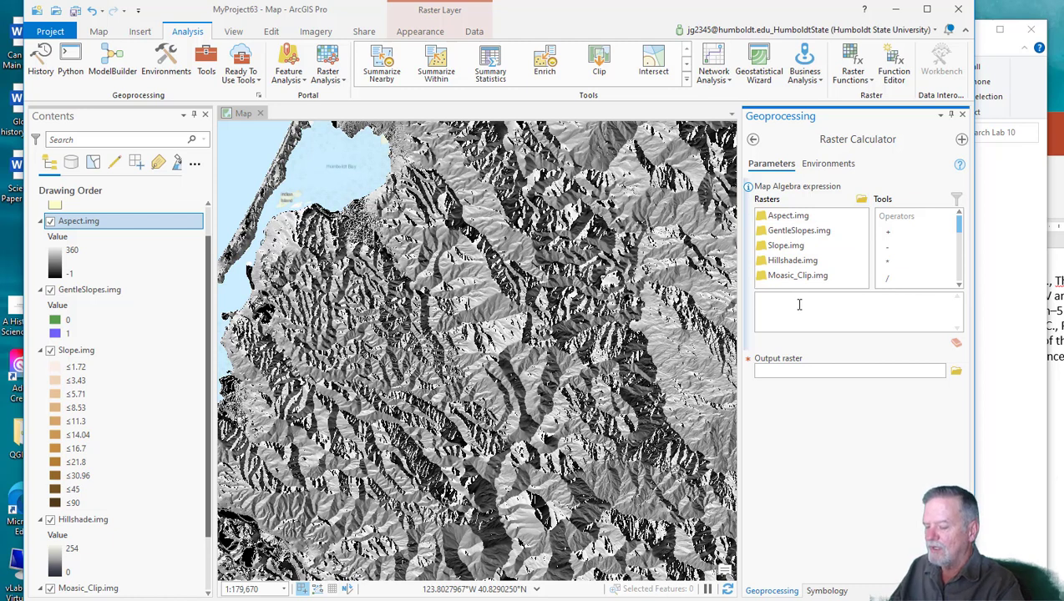
pyautogui.write('(')
pyautogui.click(804, 218)
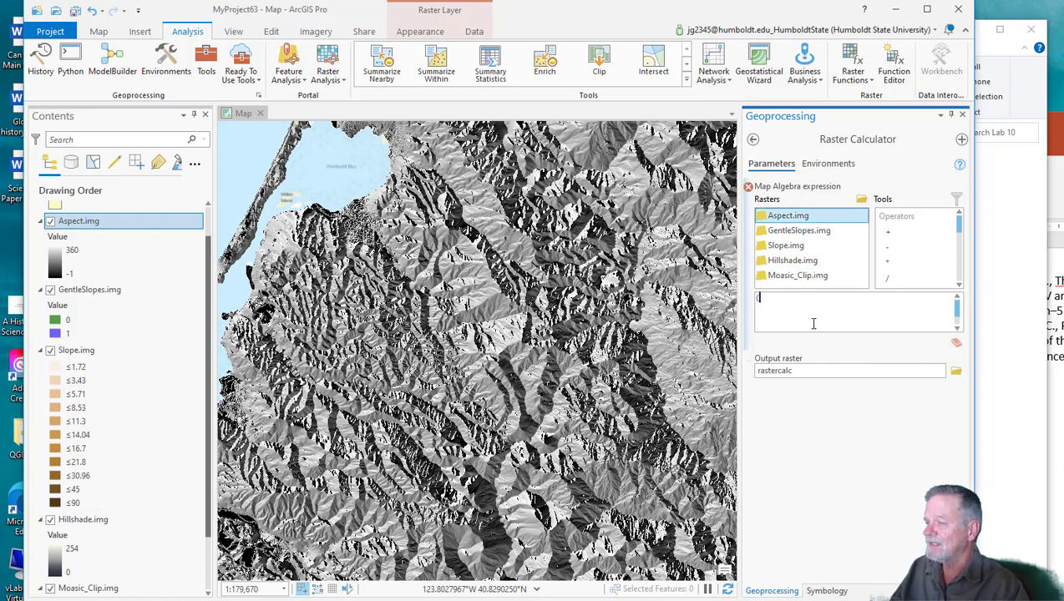
pyautogui.doubleClick(797, 216)
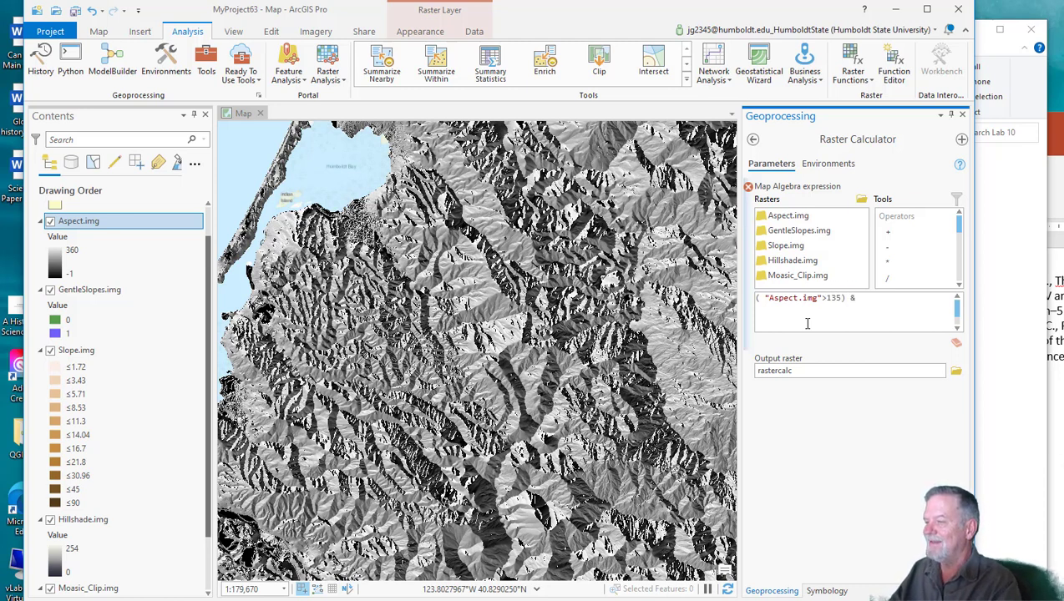
pyautogui.doubleClick(807, 218)
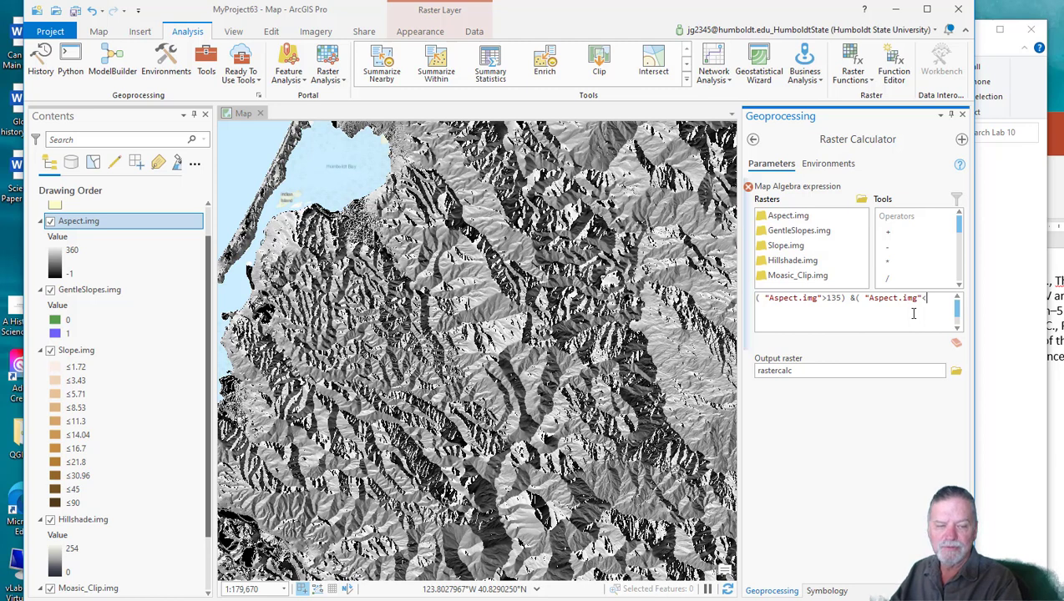
pyautogui.write('<225)')
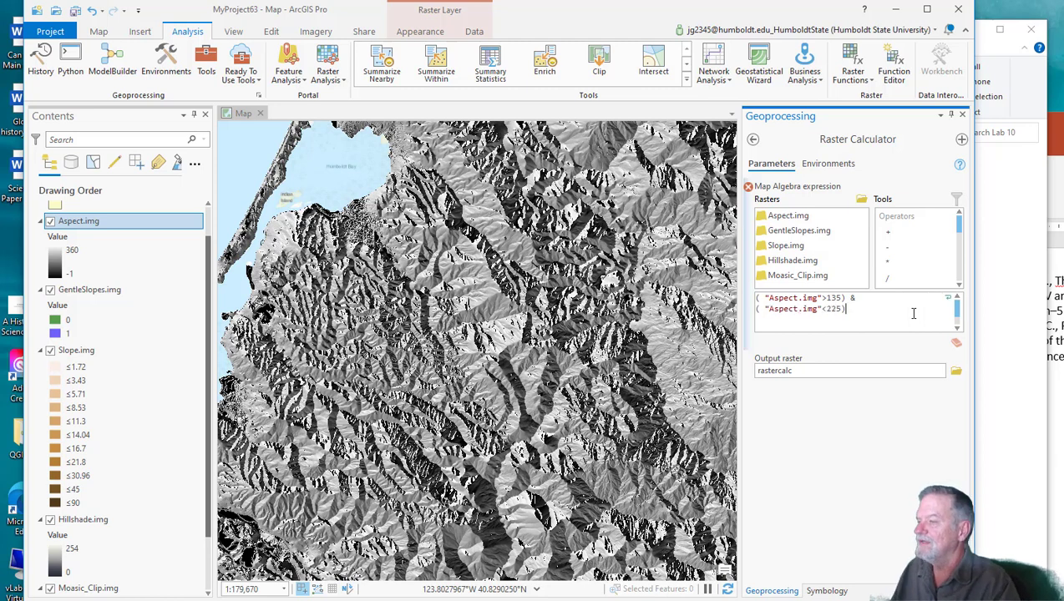
# Step: Name the output raster SouthFacing.img in the UTM Zone 10 North folder and run Raster Calculator
pyautogui.click(957, 373)
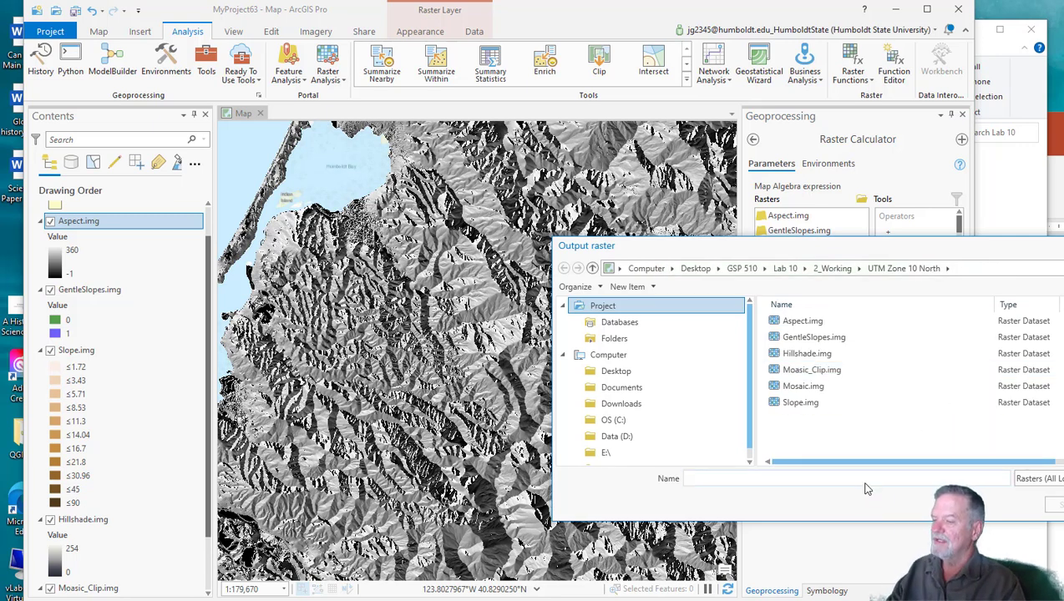
pyautogui.write('H')
pyautogui.press('BackSpace')
pyautogui.write('S')
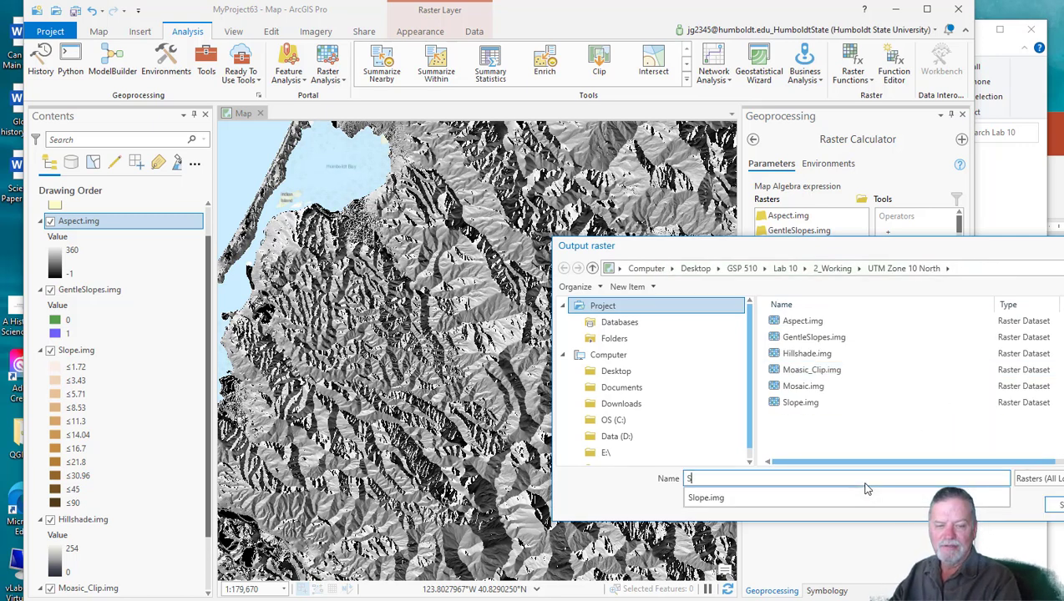
pyautogui.write('outh')
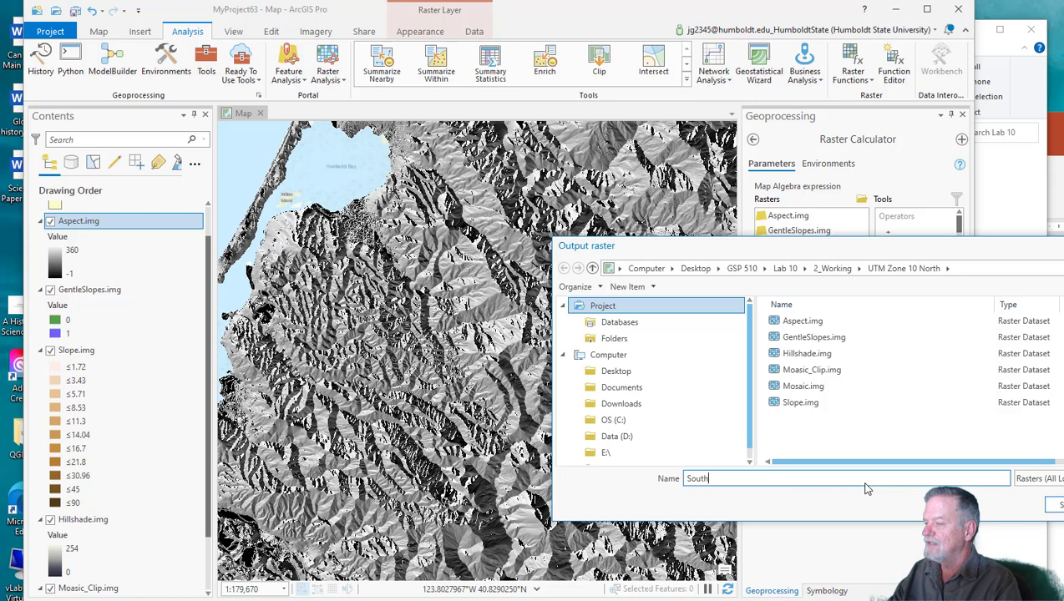
pyautogui.write('Fac')
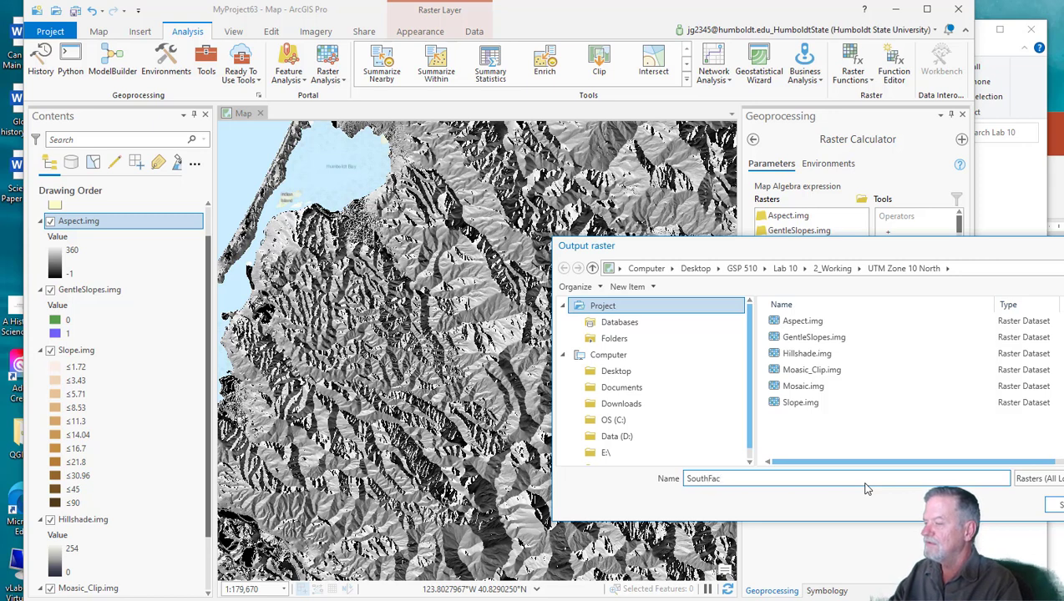
pyautogui.write('eing')
pyautogui.press('BackSpace')
pyautogui.press('BackSpace')
pyautogui.press('BackSpace')
pyautogui.press('BackSpace')
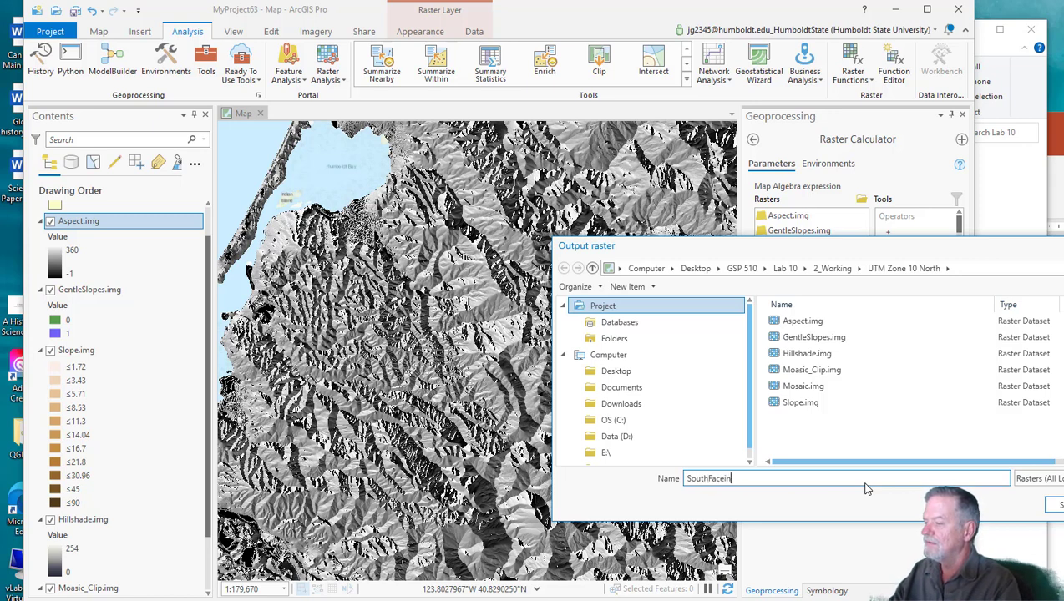
pyautogui.write('ing')
pyautogui.press('Return')
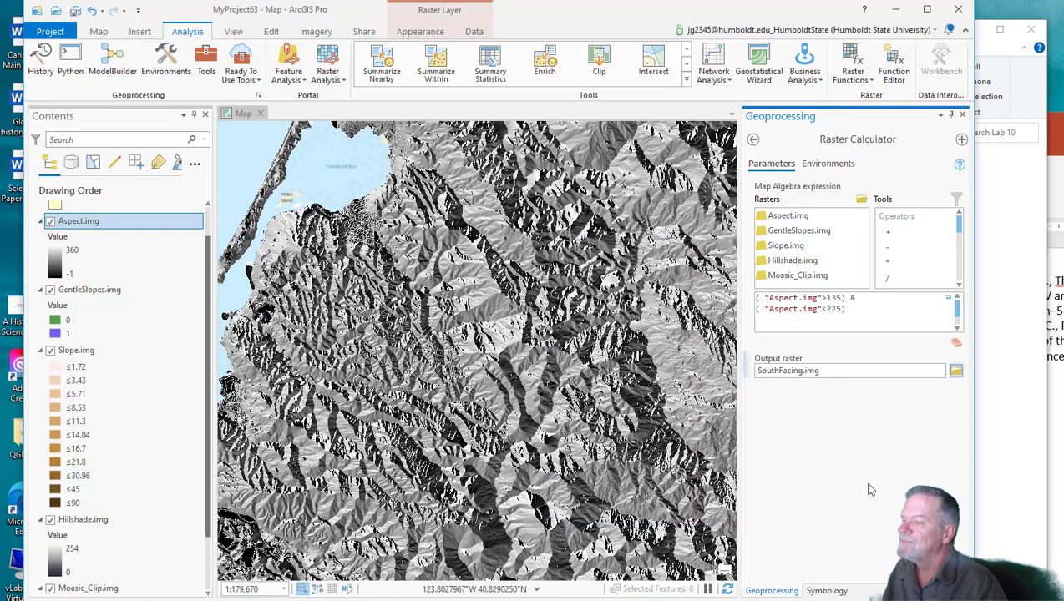
pyautogui.click(952, 529)
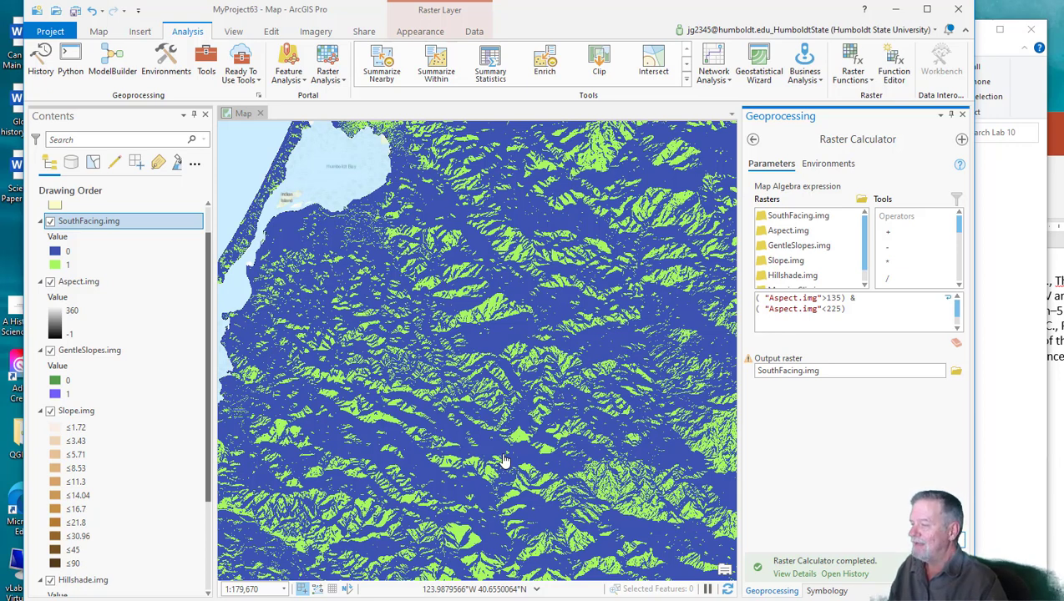
# Step: Replace the map algebra expression with "GentleSlopes.img" * "SouthFacing.img"
pyautogui.moveTo(850, 310); pyautogui.dragTo(755, 298)
pyautogui.press('Delete')
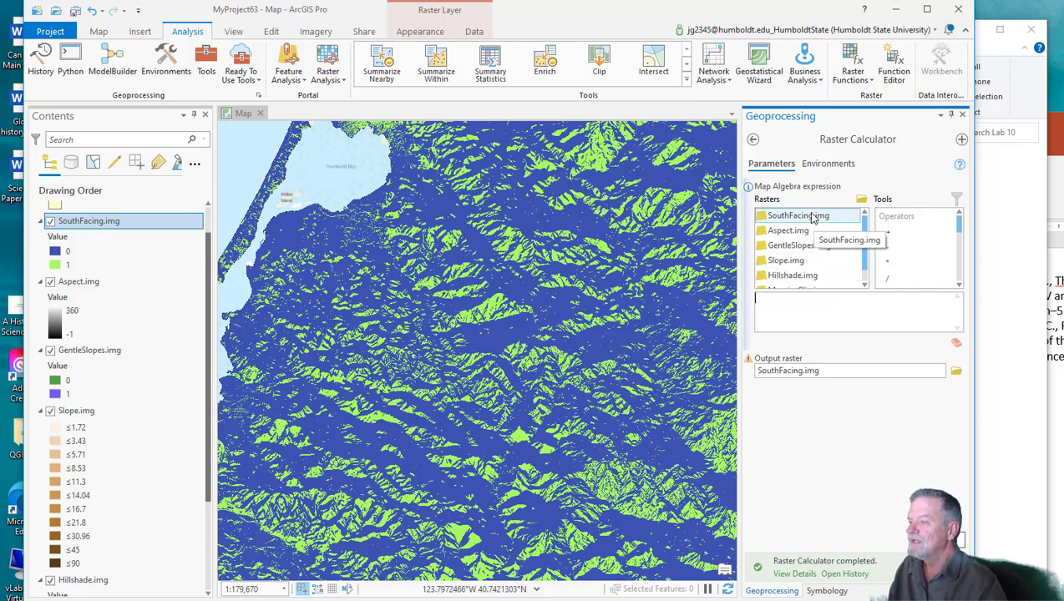
pyautogui.click(807, 245)
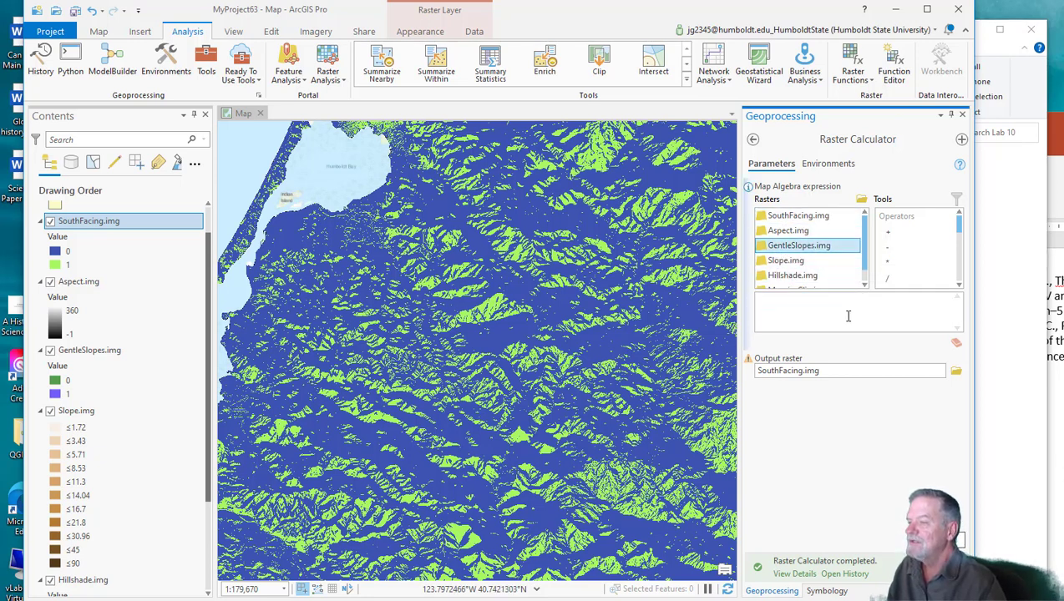
pyautogui.doubleClick(797, 247)
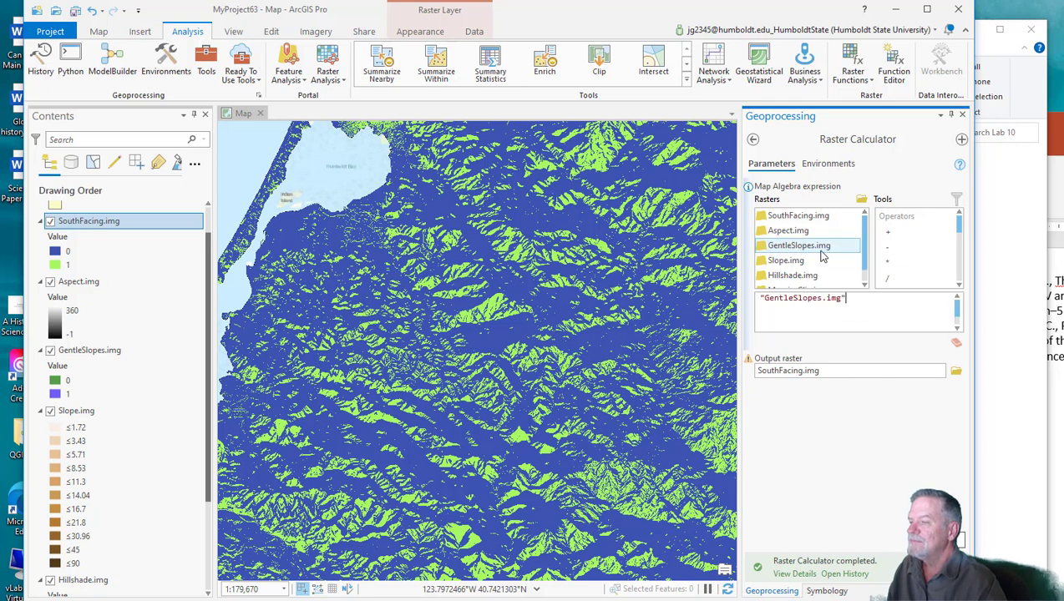
pyautogui.doubleClick(888, 262)
pyautogui.doubleClick(807, 219)
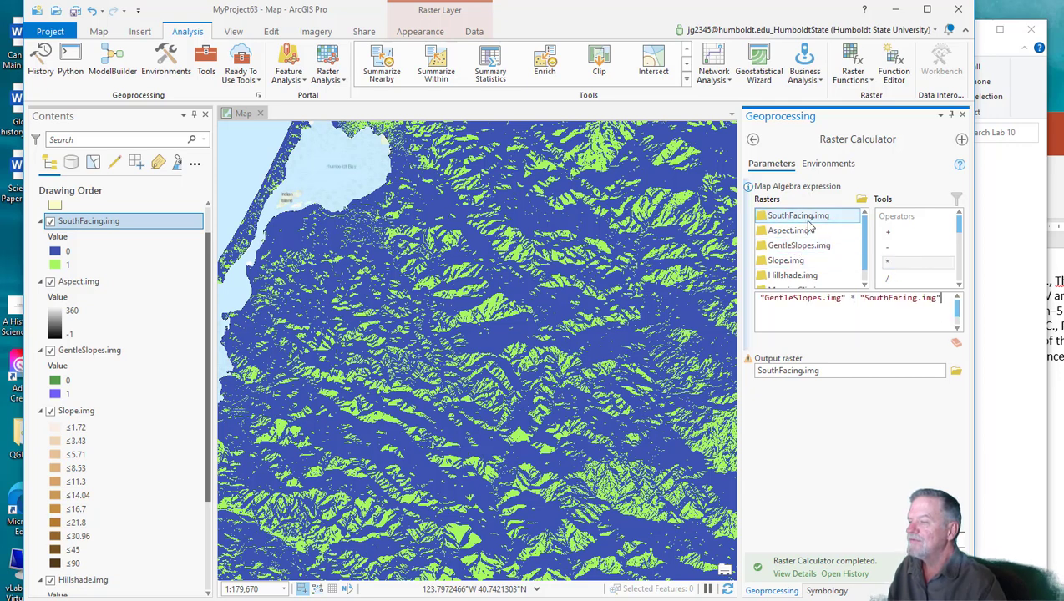
# Step: Name the output raster CandidateSites.img in the UTM Zone 10 North folder and run the calculation
pyautogui.click(956, 371)
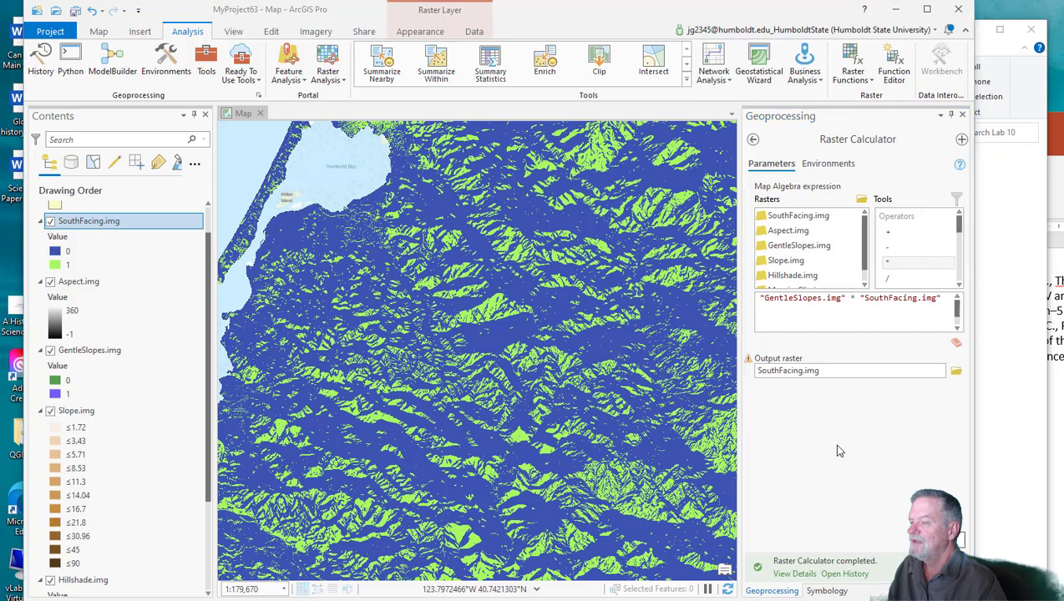
pyautogui.click(834, 479)
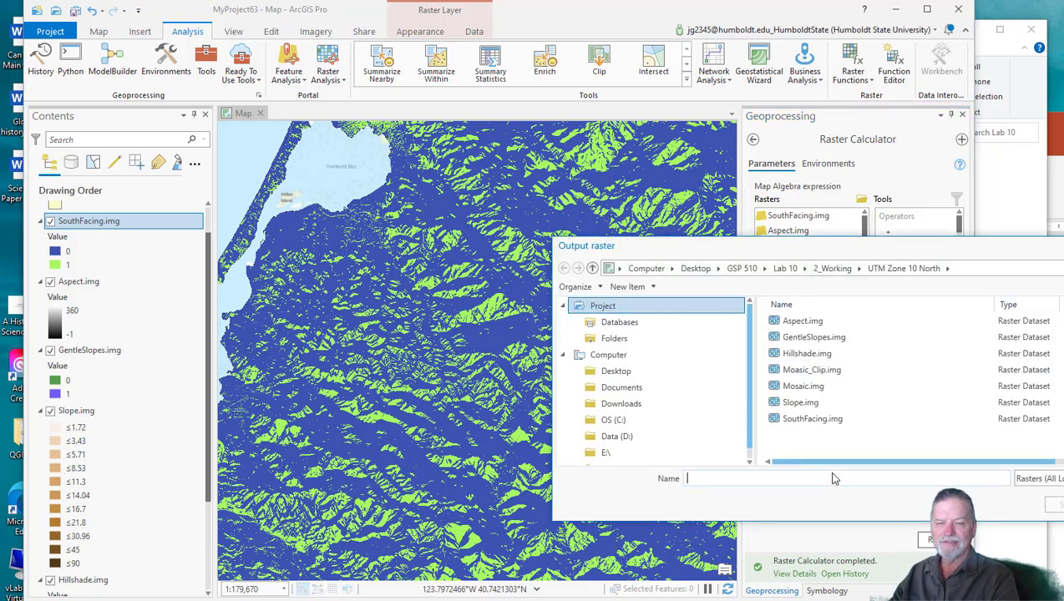
pyautogui.write('Candidate')
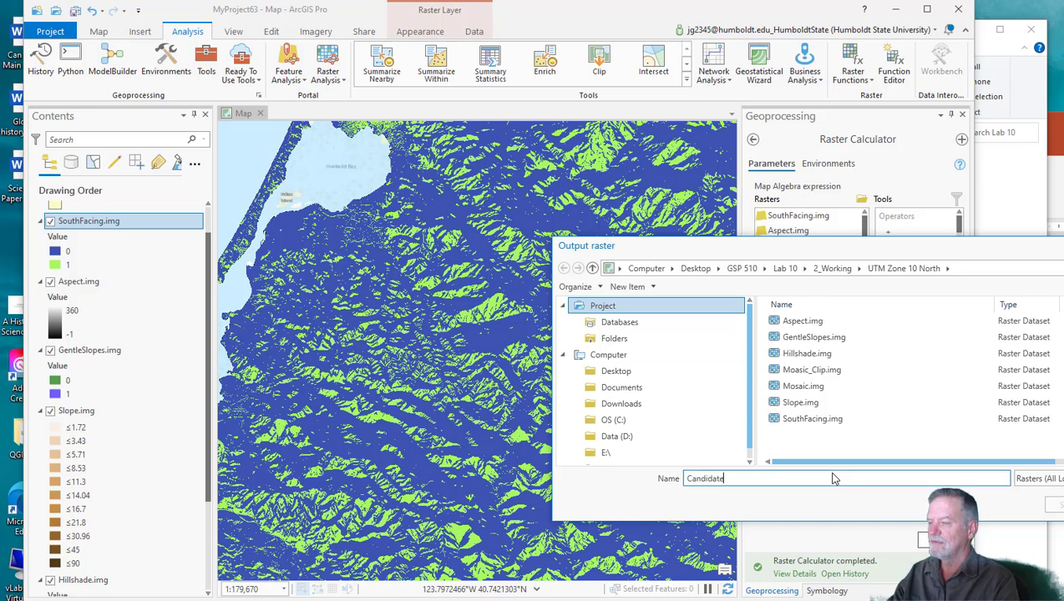
pyautogui.write('Sites.img')
pyautogui.press('Return')
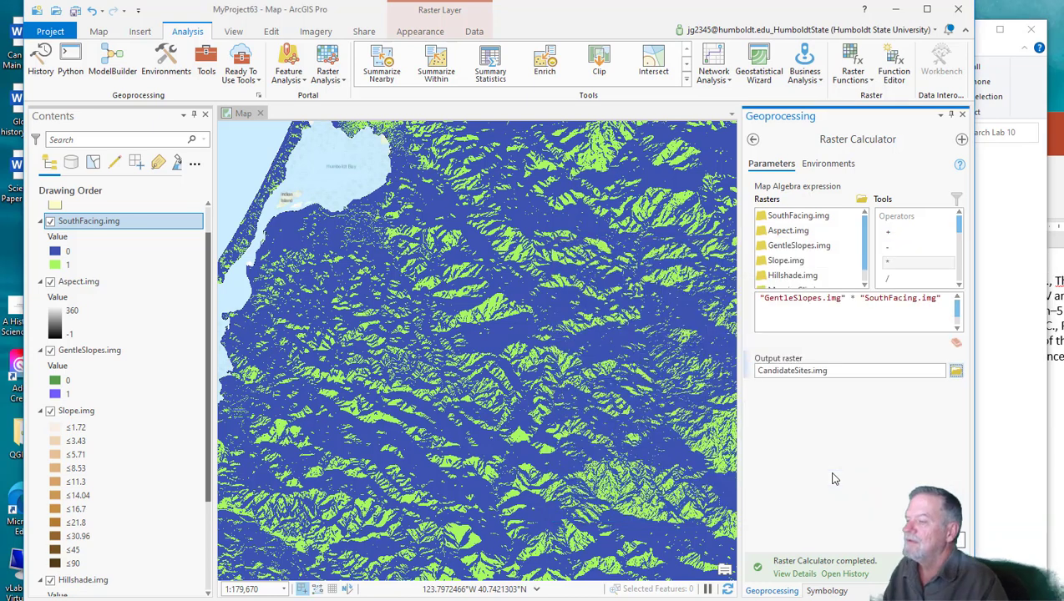
pyautogui.click(951, 540)
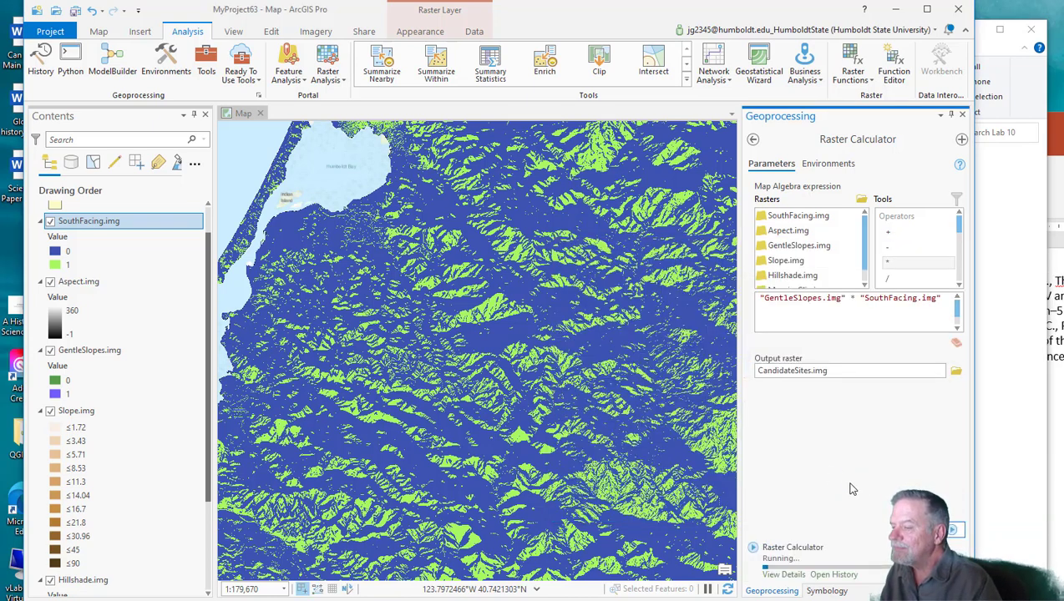
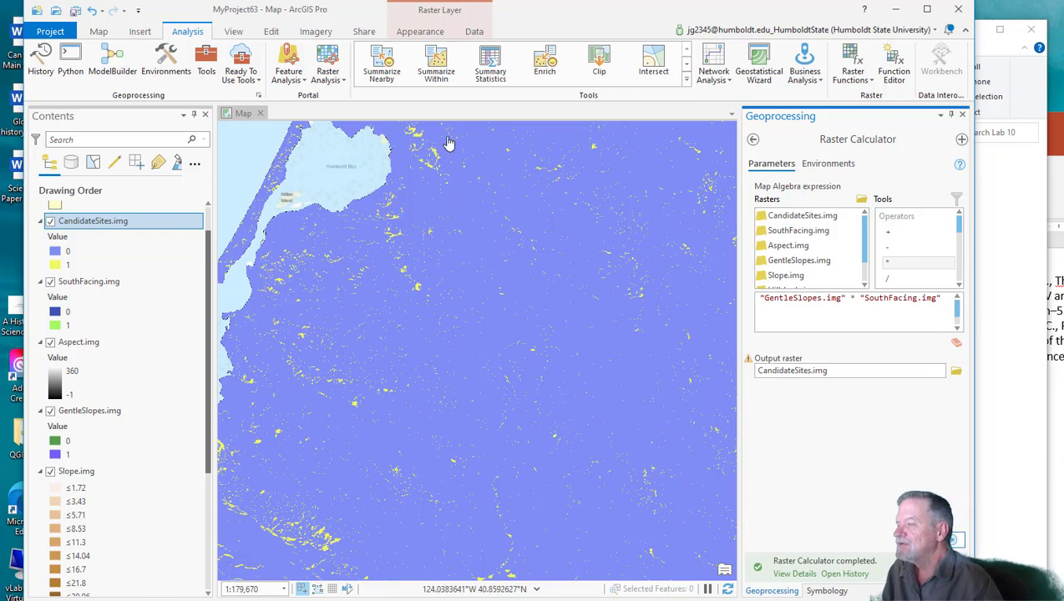
# Step: Look over the candidate sites around Humboldt Bay and hide the Slope.img, GentleSlopes.img, Aspect.img and SouthFacing.img layers
pyautogui.click(489, 344)
pyautogui.moveTo(489, 344); pyautogui.dragTo(504, 457)
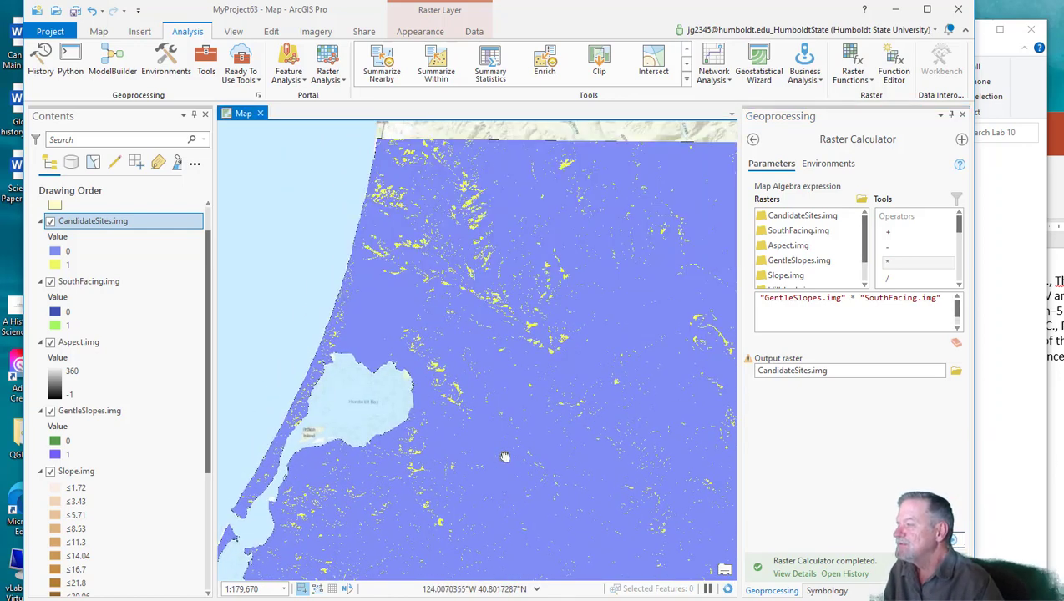
pyautogui.moveTo(505, 453); pyautogui.dragTo(511, 294)
pyautogui.moveTo(582, 478); pyautogui.dragTo(557, 497)
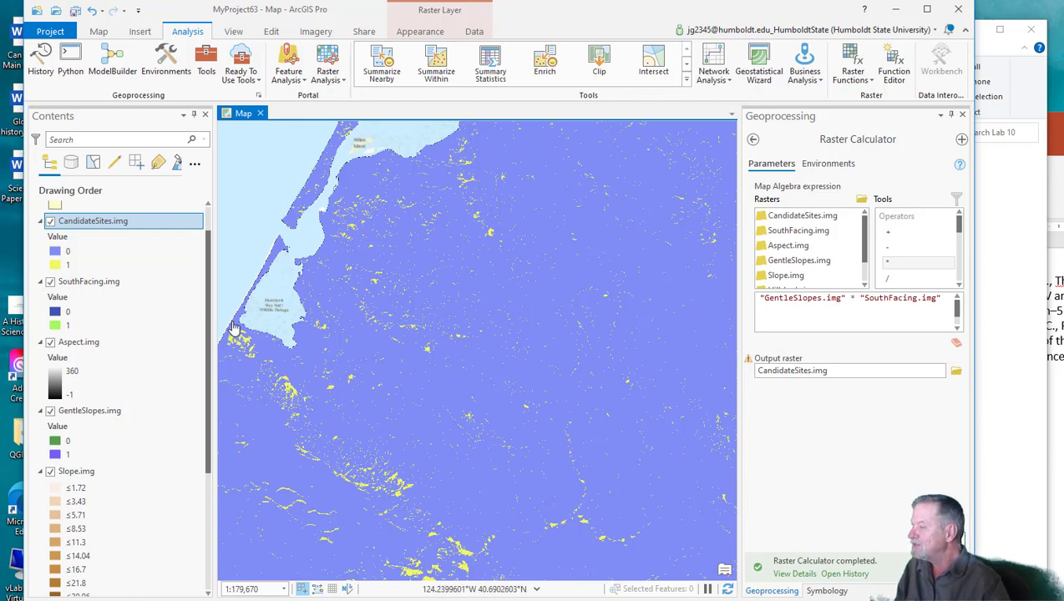
pyautogui.moveTo(209, 282)
pyautogui.mouseDown()
pyautogui.moveTo(206, 421)
pyautogui.moveTo(209, 279)
pyautogui.mouseUp()
pyautogui.click(50, 465)
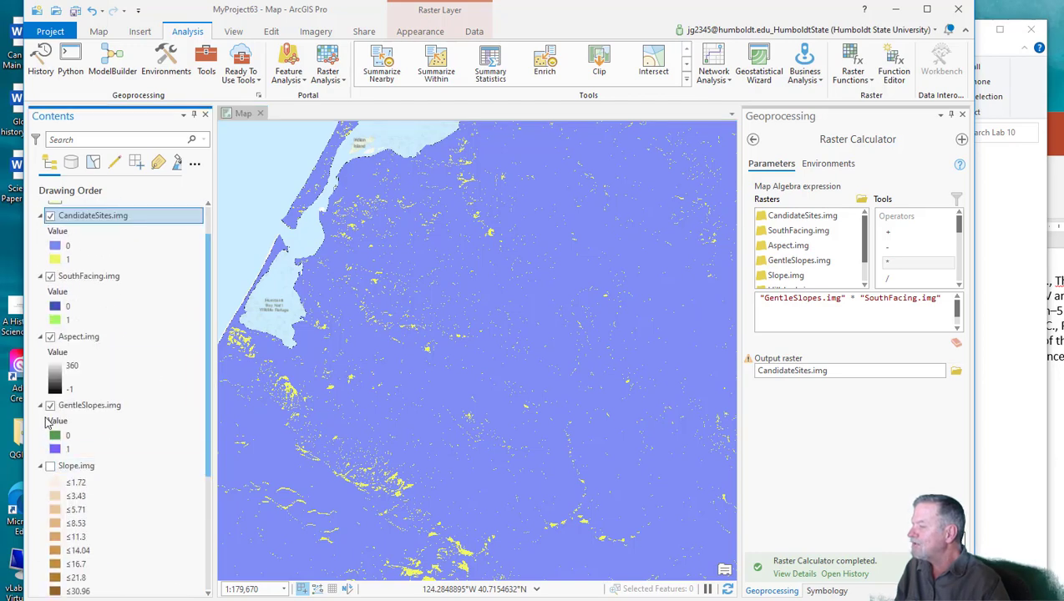
pyautogui.click(50, 405)
pyautogui.click(50, 337)
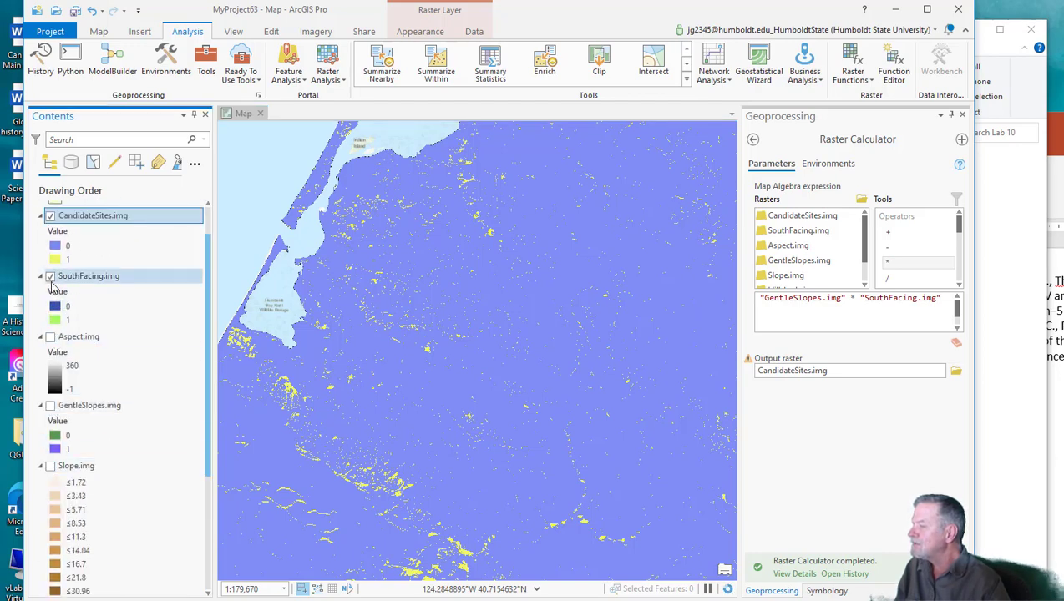
pyautogui.click(50, 276)
pyautogui.scroll(2, 138, 290)
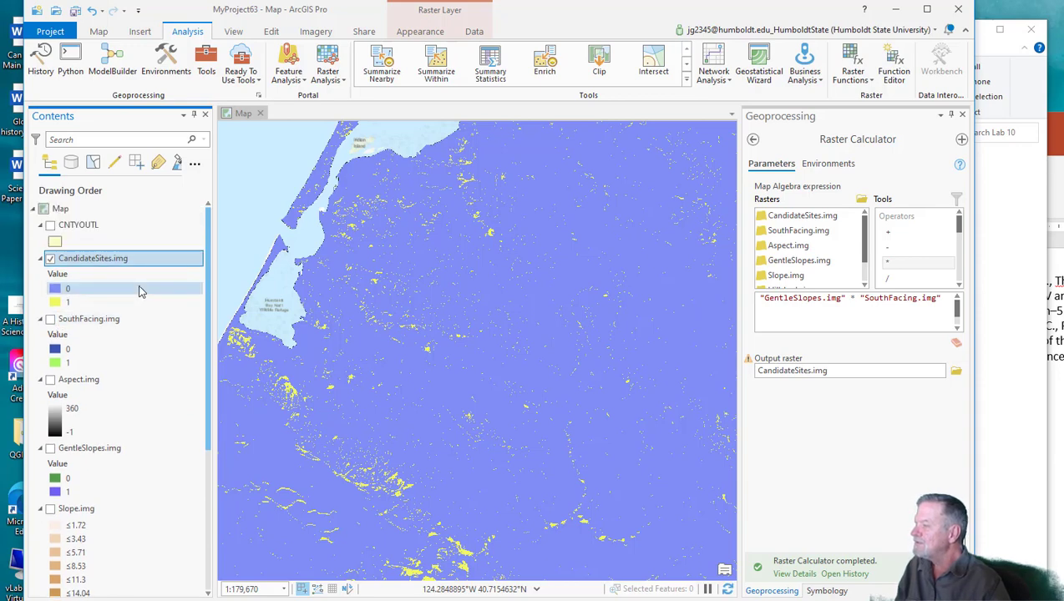
# Step: Hide the CandidateSites.img layer at a large candidate patch south of Humboldt Bay to inspect the hillshade terrain beneath it
pyautogui.click(50, 259)
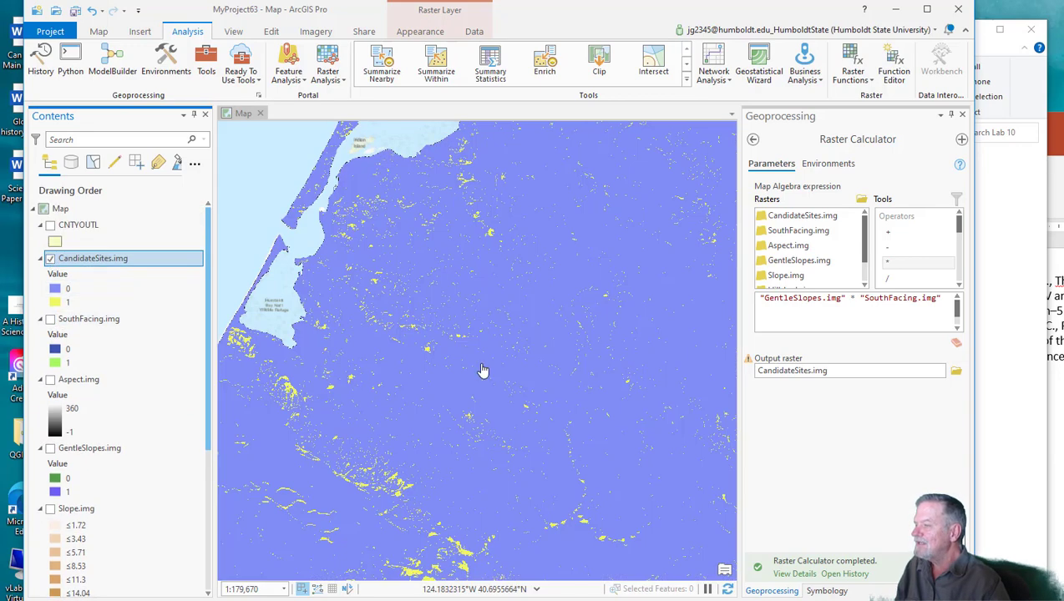
pyautogui.scroll(2, 492, 423)
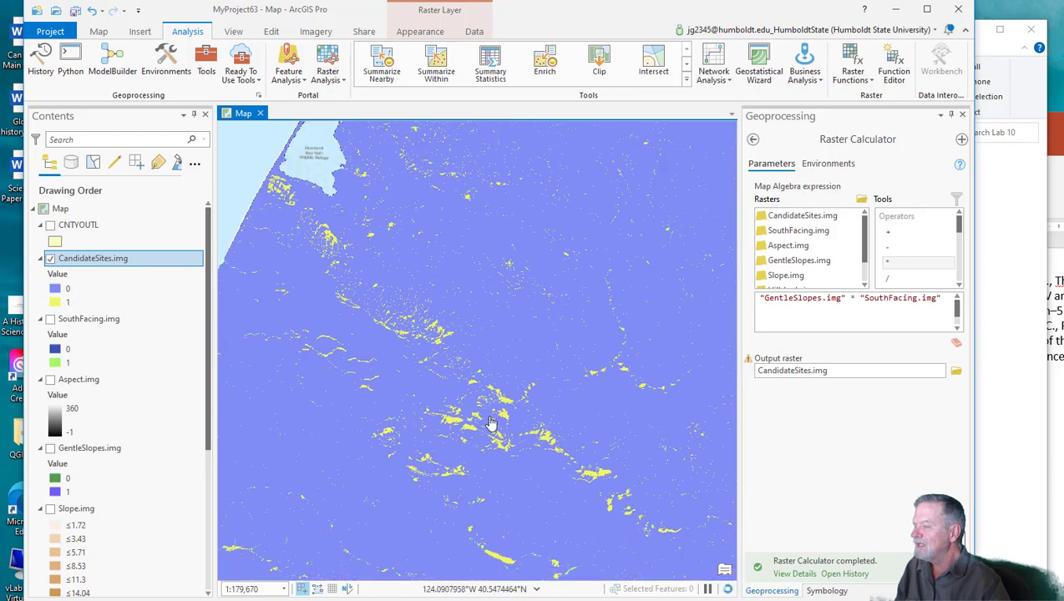
pyautogui.scroll(5, 492, 424)
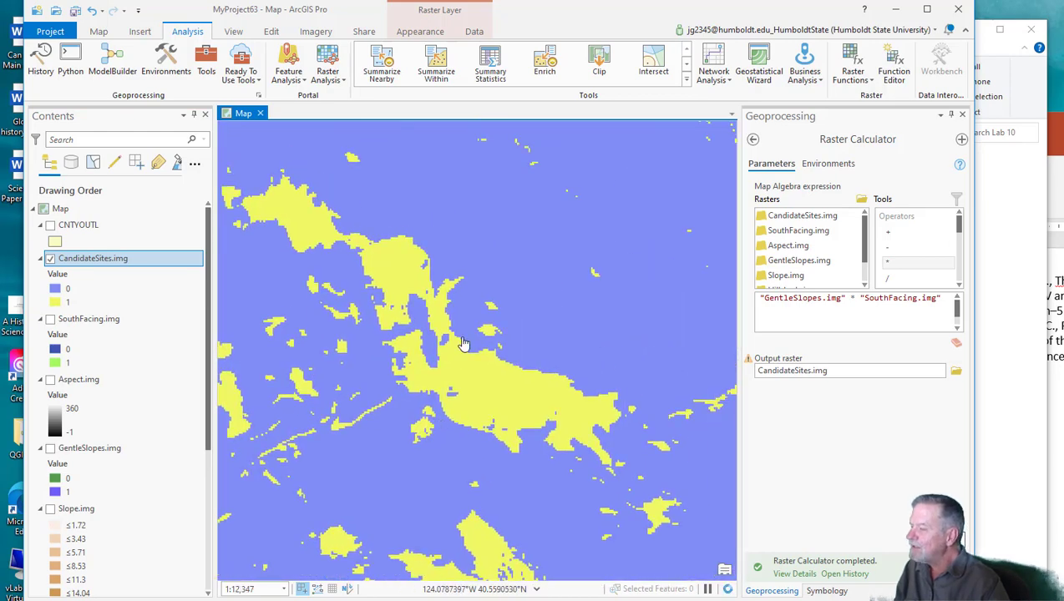
pyautogui.click(51, 260)
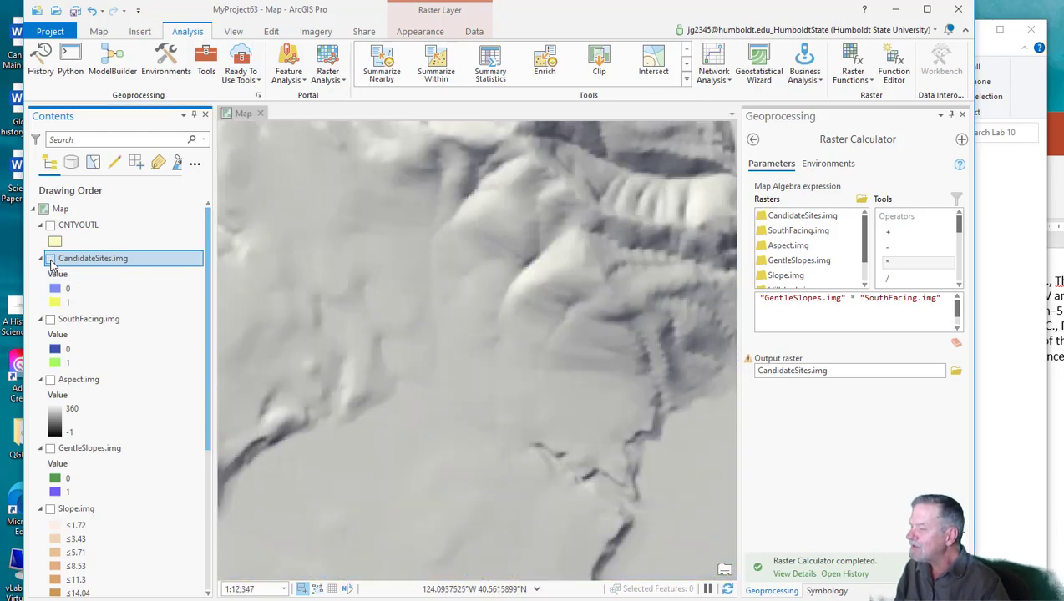
# Step: Toggle the CandidateSites.img layer to compare the candidate patches with the hillshade terrain, and look over the surrounding sites
pyautogui.click(51, 261)
pyautogui.click(51, 260)
pyautogui.click(51, 260)
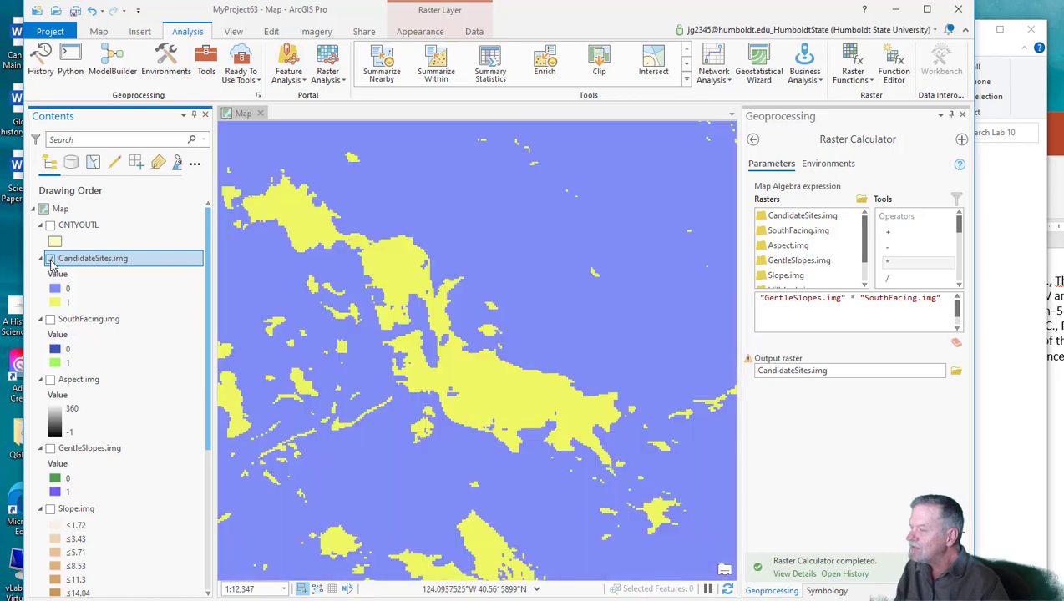
pyautogui.click(51, 261)
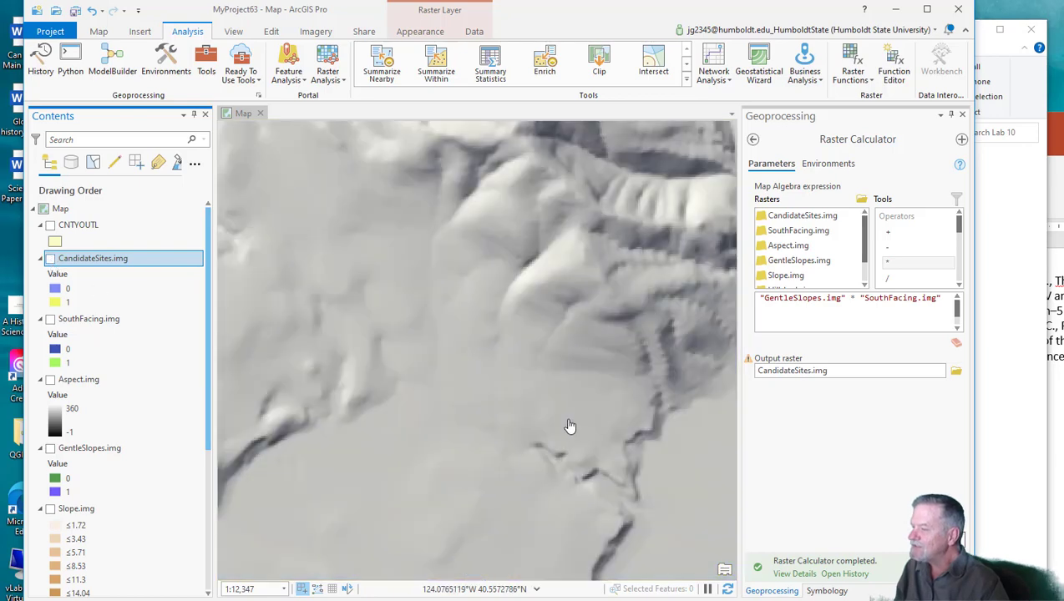
pyautogui.click(50, 261)
pyautogui.click(50, 262)
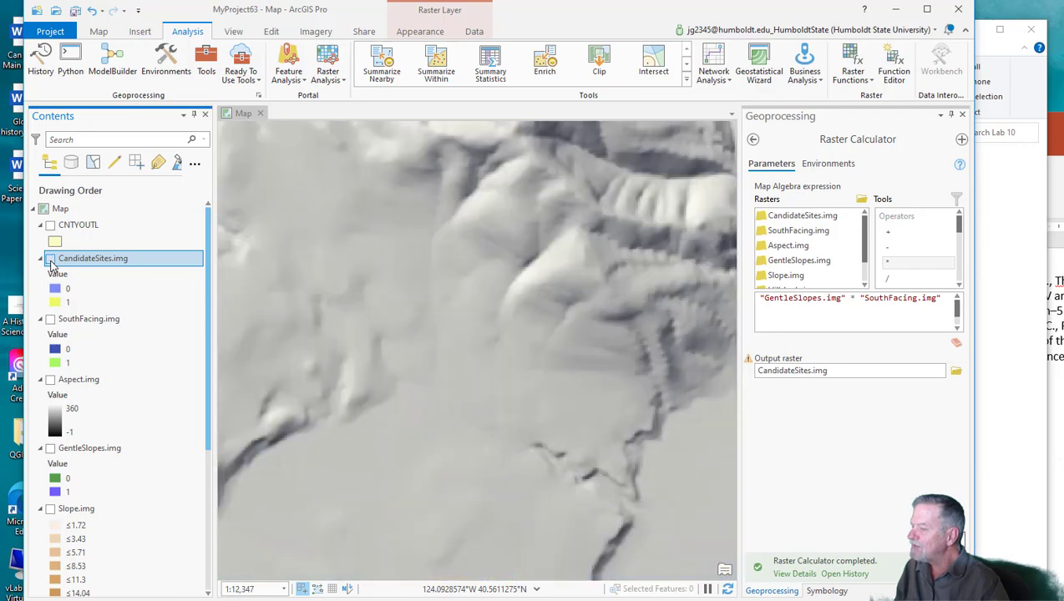
pyautogui.click(50, 261)
pyautogui.click(51, 262)
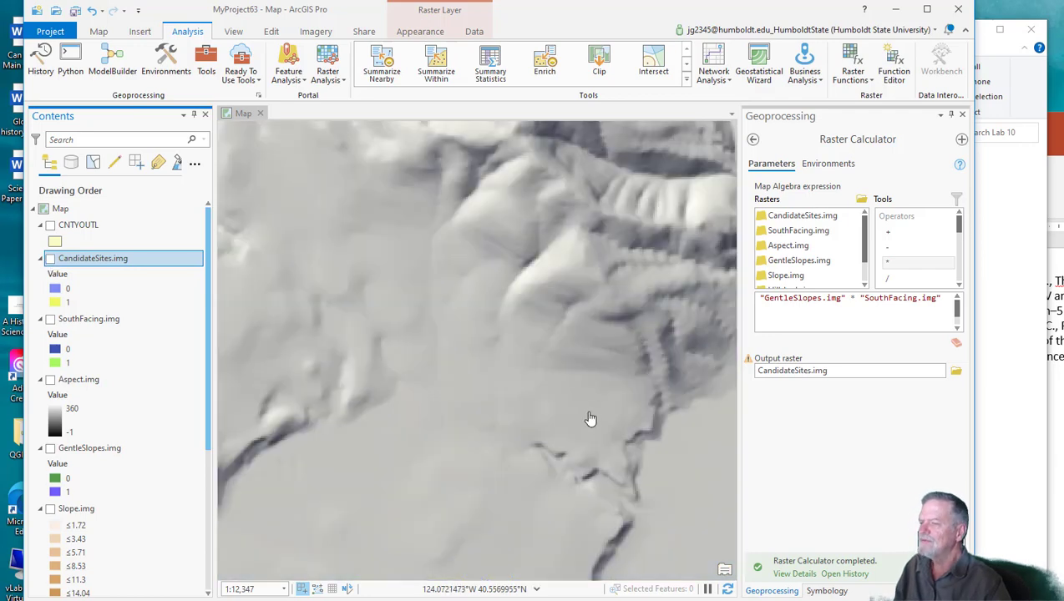
pyautogui.click(50, 259)
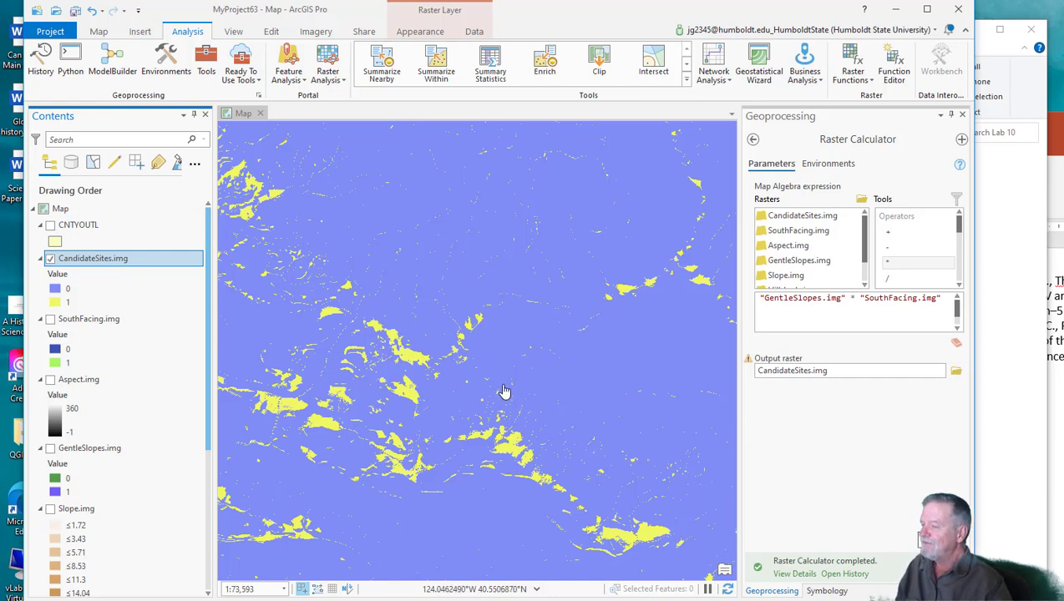
pyautogui.scroll(2, 504, 348)
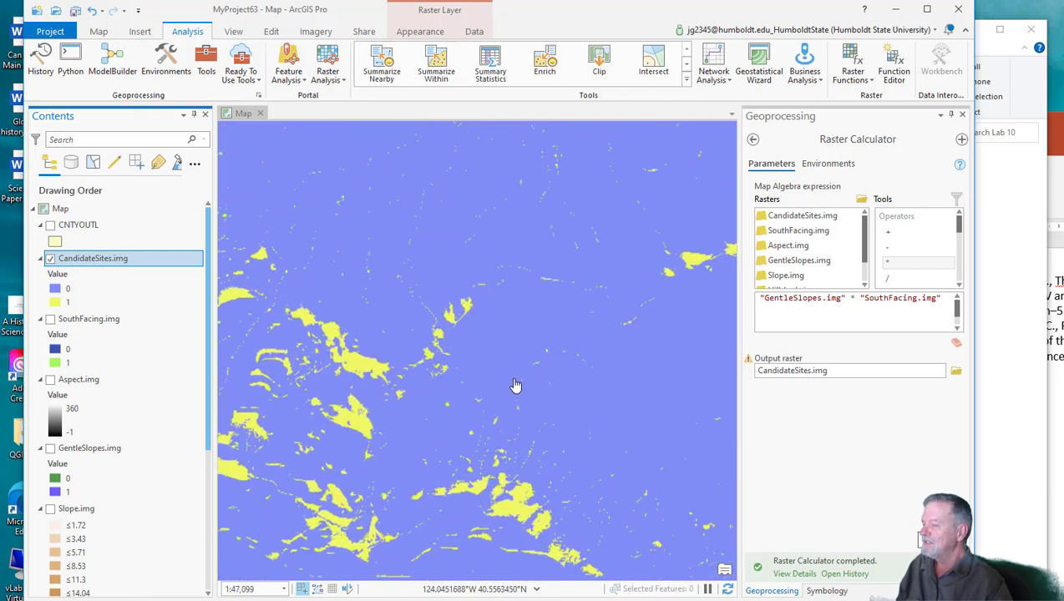
pyautogui.scroll(-10, 496, 349)
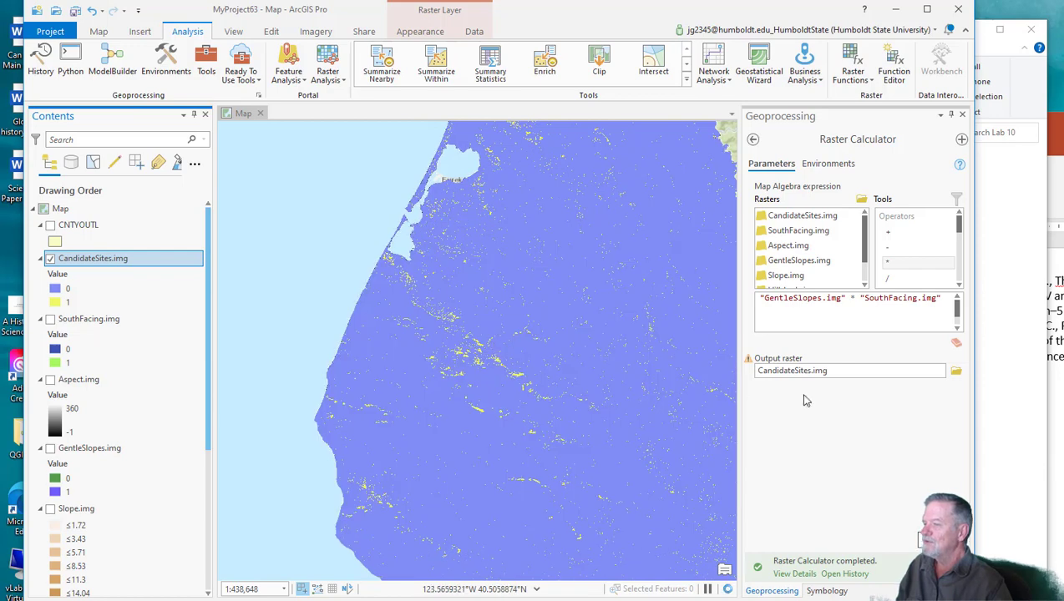
# Step: Find the Reclassify geoprocessing tool and set CandidateSites.img as its input raster
pyautogui.click(207, 70)
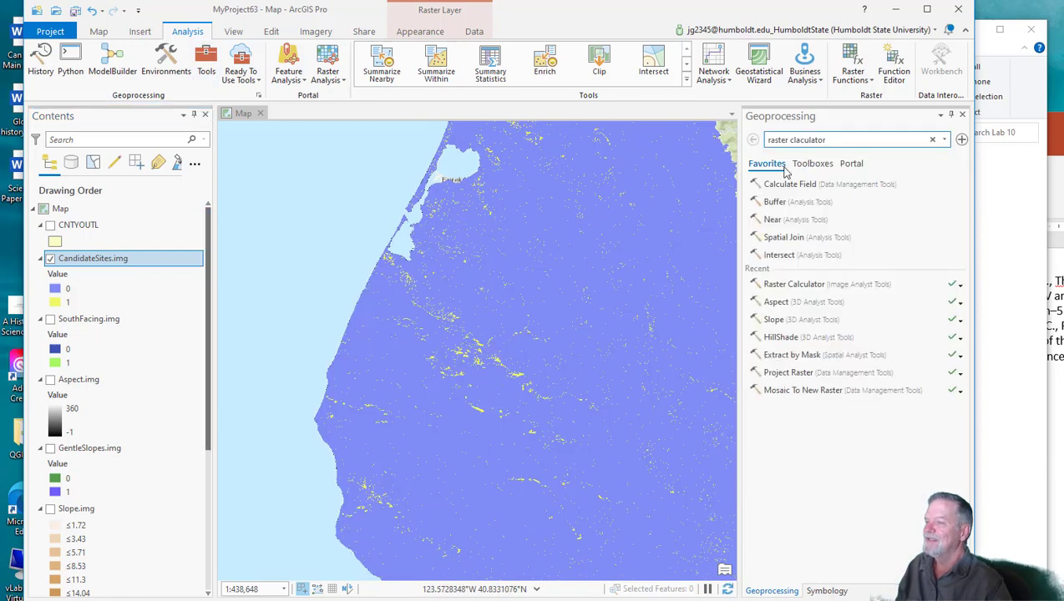
pyautogui.write('recla')
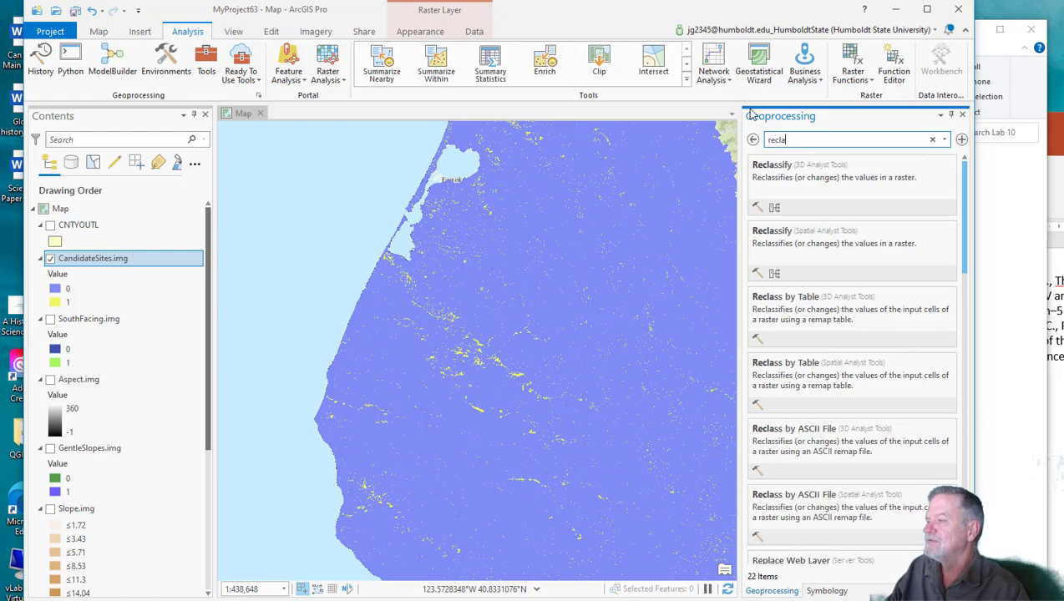
pyautogui.click(786, 174)
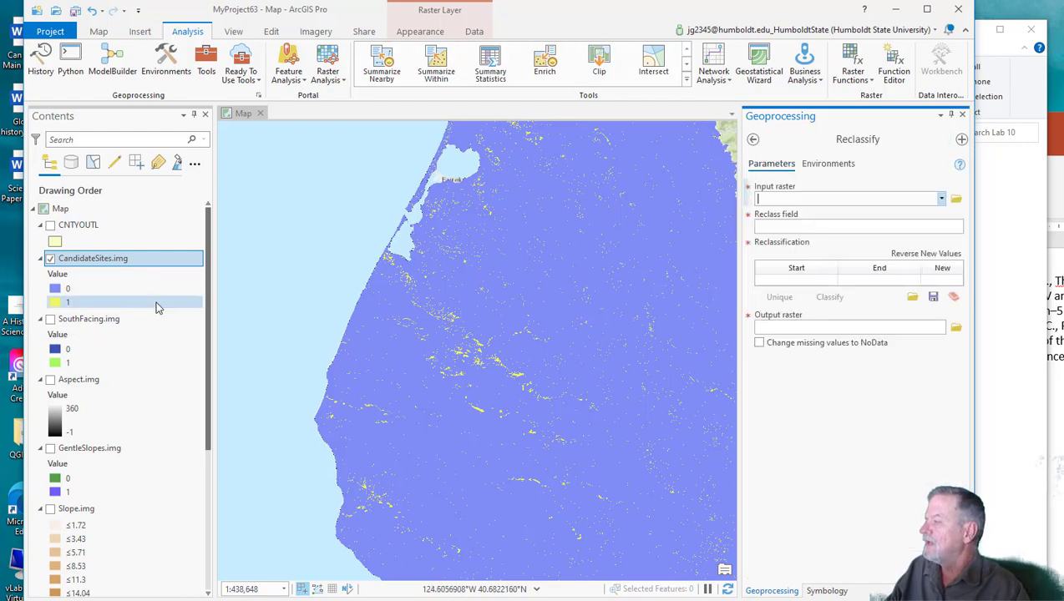
pyautogui.moveTo(107, 259); pyautogui.dragTo(842, 200)
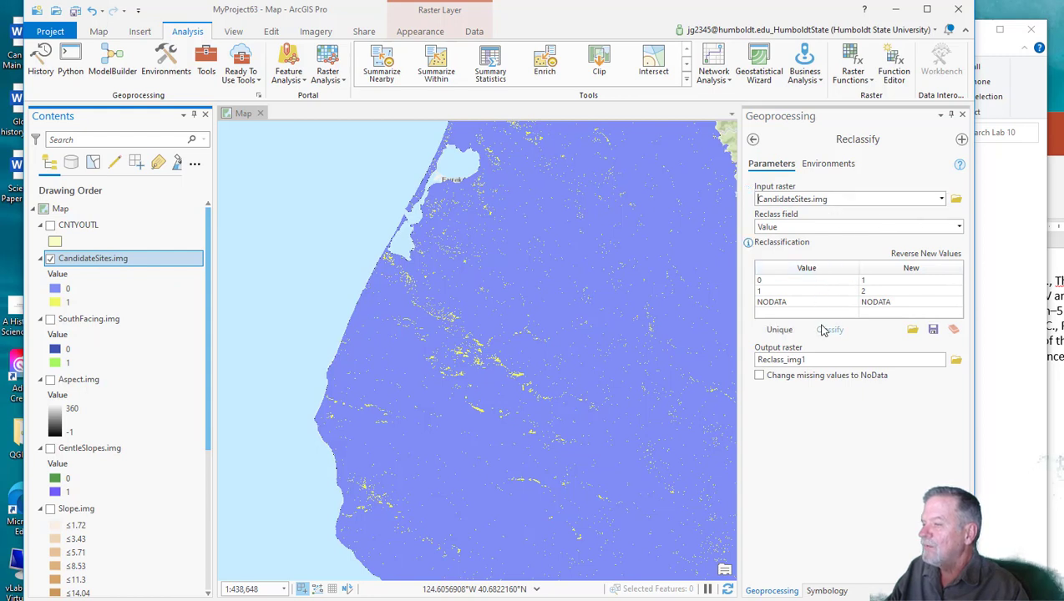
# Step: Reclassify value 0 to NODATA and value 1 to 1 in the reclassification table
pyautogui.click(883, 301)
pyautogui.hotkey('ctrl', 'c')
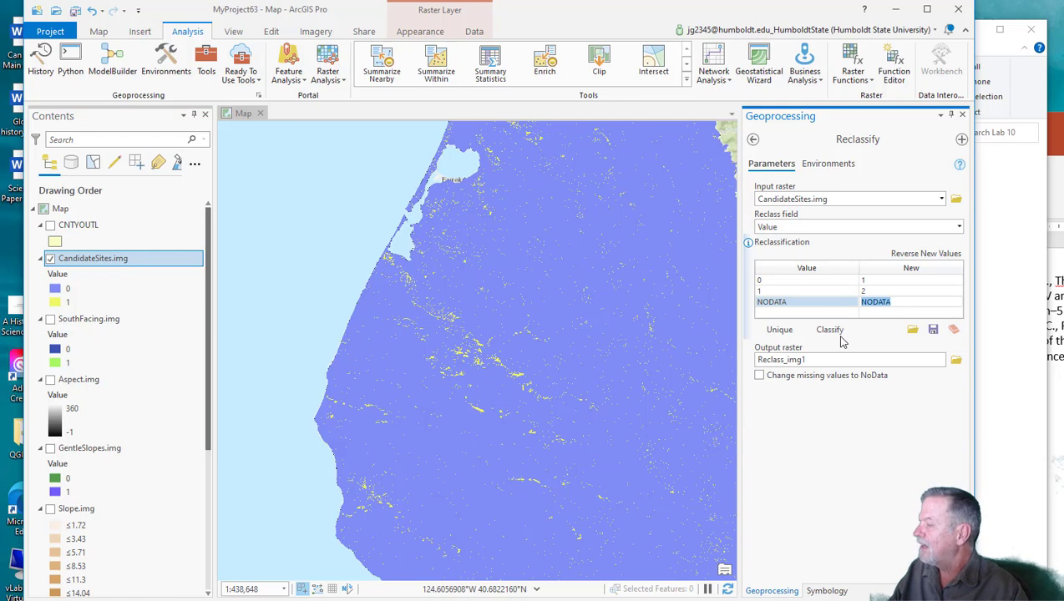
pyautogui.click(896, 281)
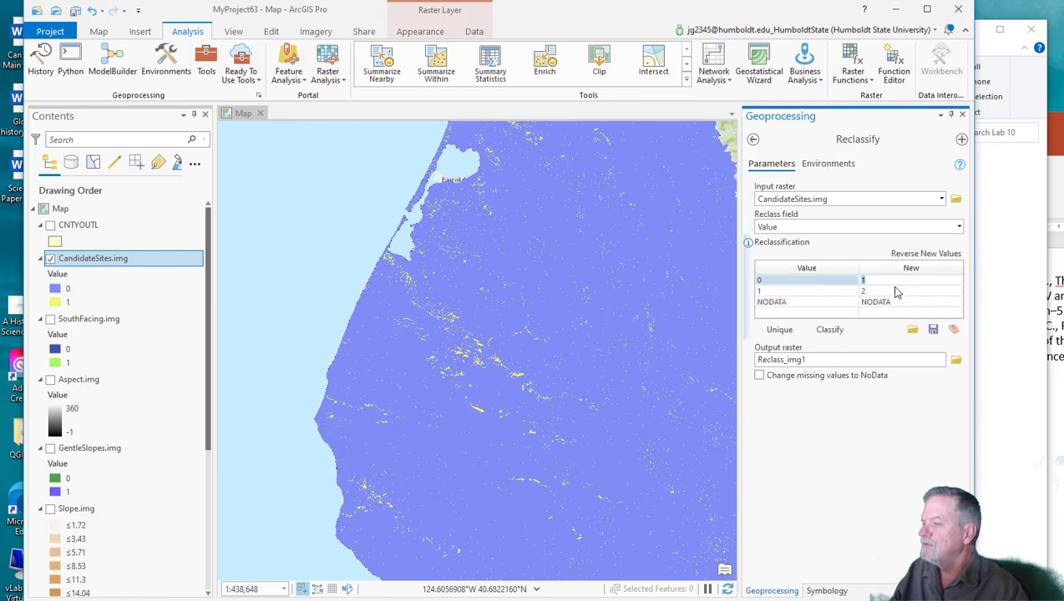
pyautogui.hotkey('ctrl', 'v')
pyautogui.click(894, 292)
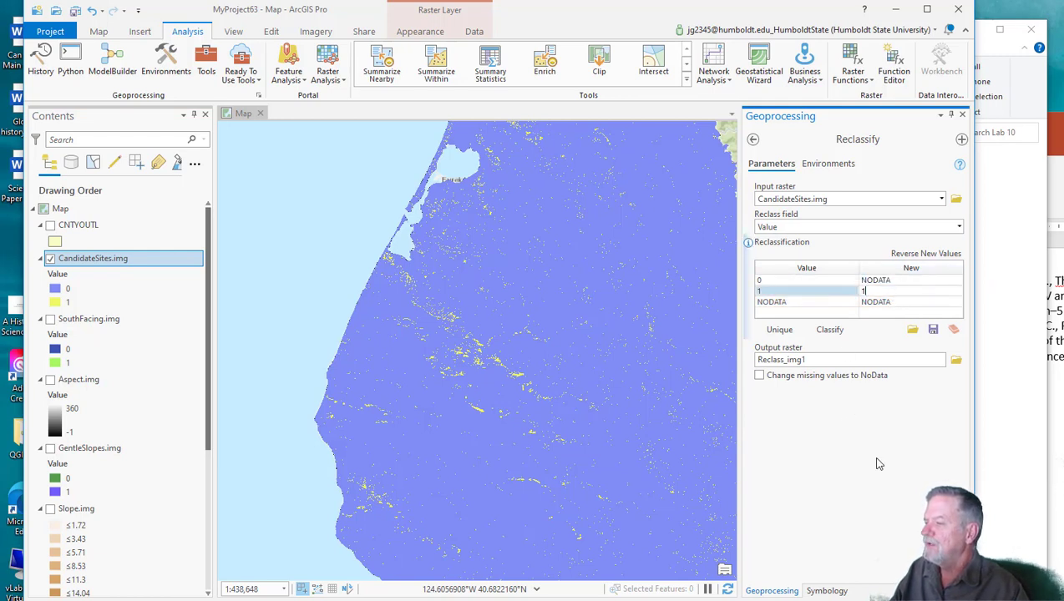
pyautogui.press('Return')
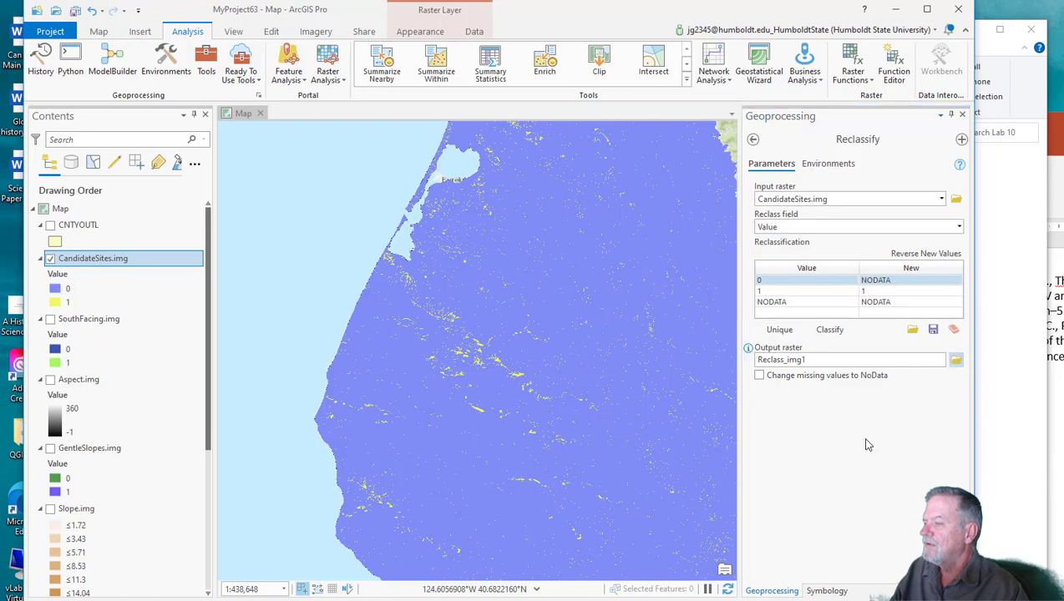
# Step: Run the reclassification with output CandidateSitesOnly.img in the UTM Zone 10 North folder, and hide the CandidateSites.img layer
pyautogui.click(817, 337)
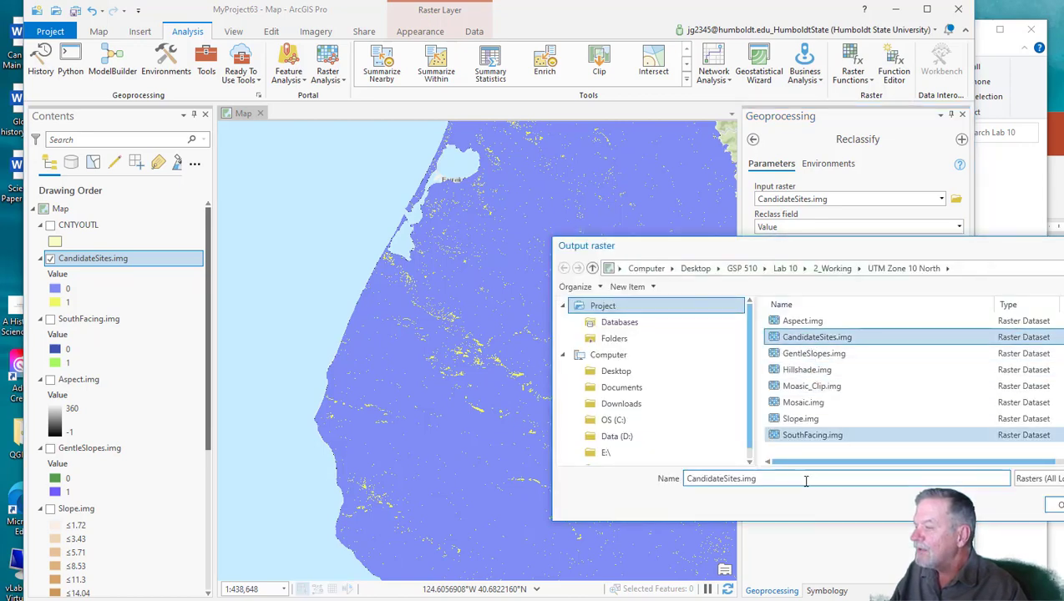
pyautogui.click(741, 479)
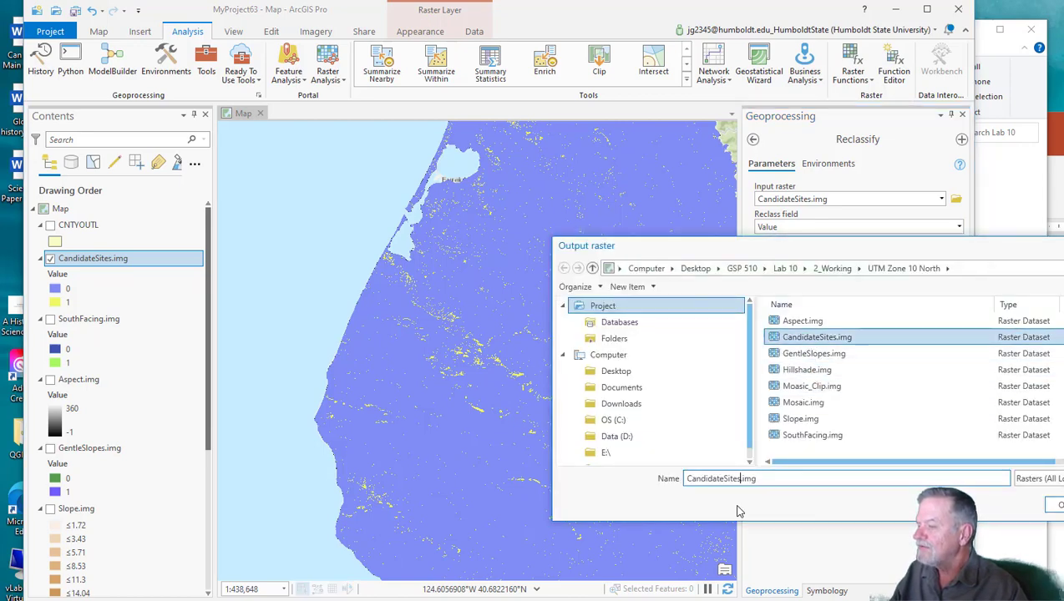
pyautogui.write('Only')
pyautogui.press('Return')
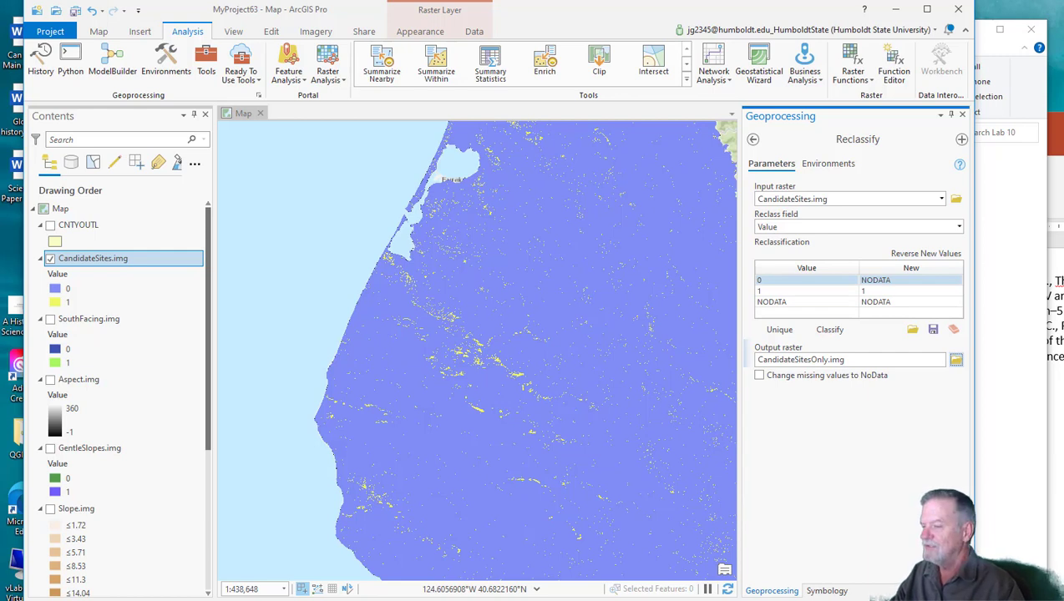
pyautogui.click(939, 574)
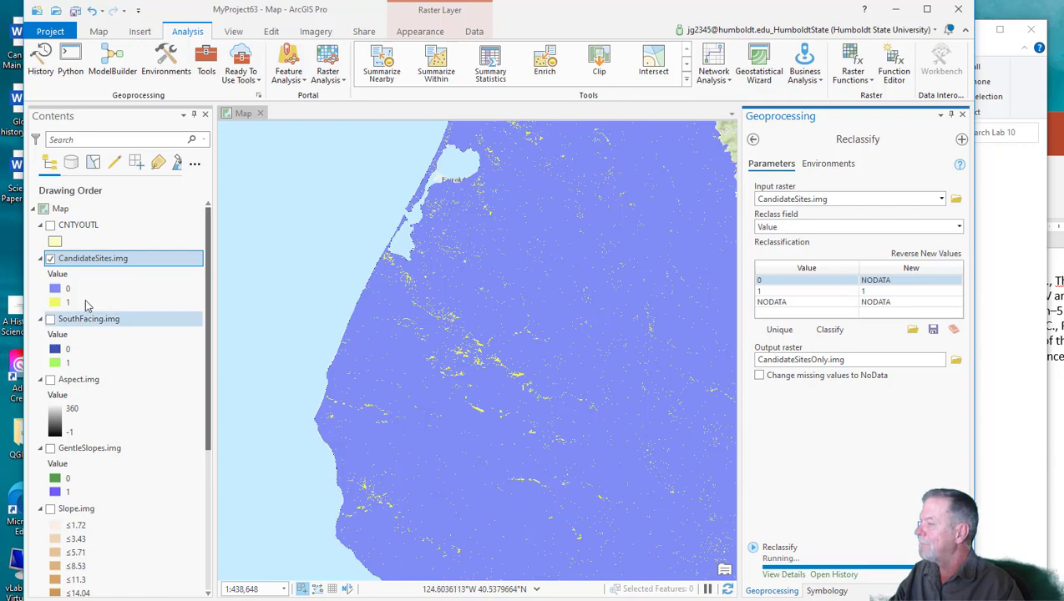
pyautogui.click(50, 258)
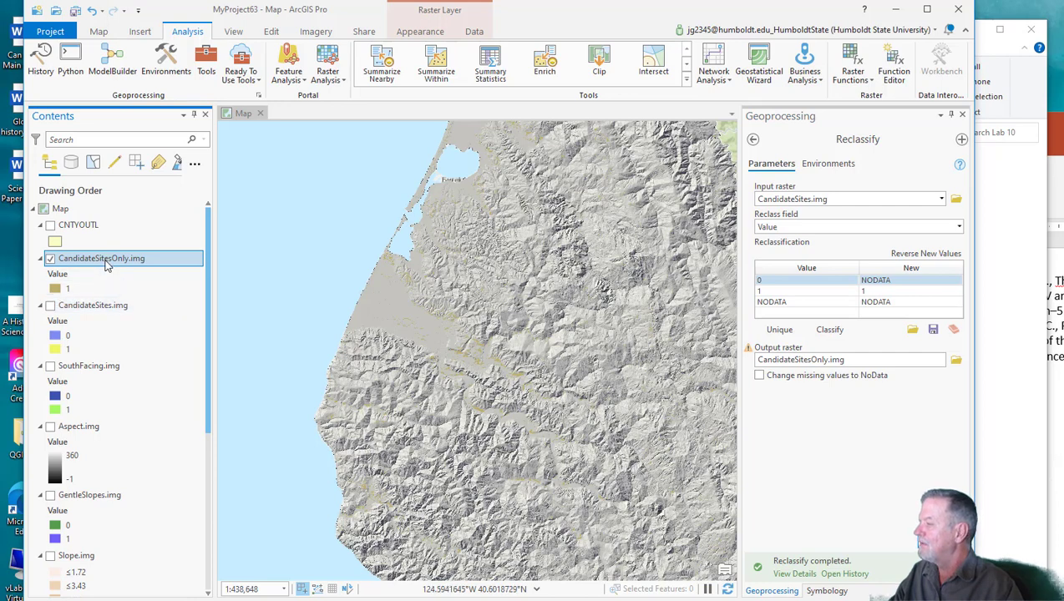
# Step: Change the color of value 1 in the CandidateSitesOnly.img layer to bright red
pyautogui.rightClick(107, 266)
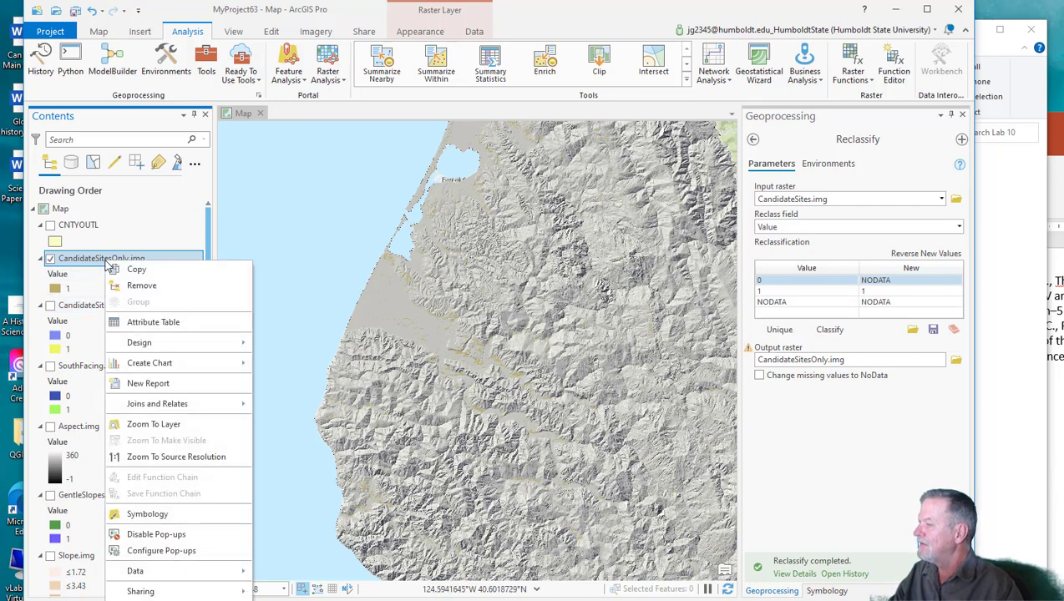
pyautogui.click(53, 290)
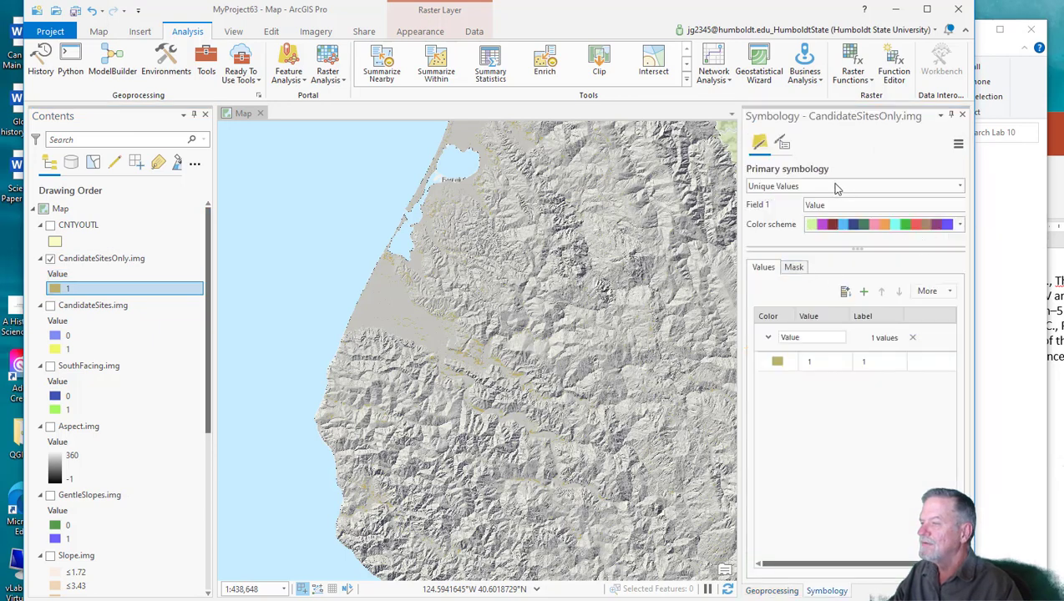
pyautogui.click(838, 188)
pyautogui.click(827, 301)
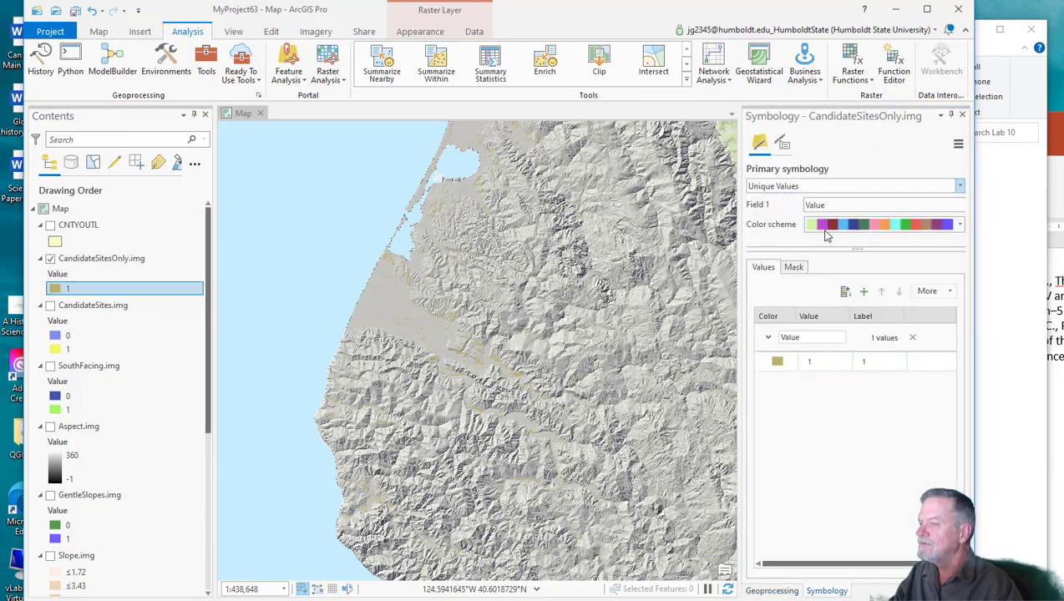
pyautogui.click(825, 230)
pyautogui.click(777, 364)
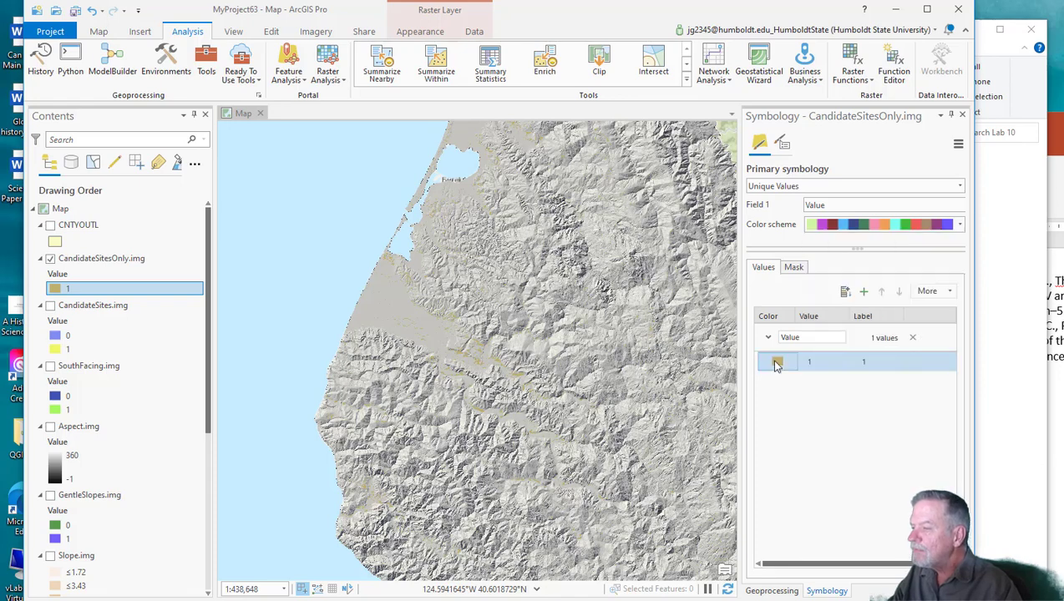
pyautogui.click(777, 365)
pyautogui.click(777, 365)
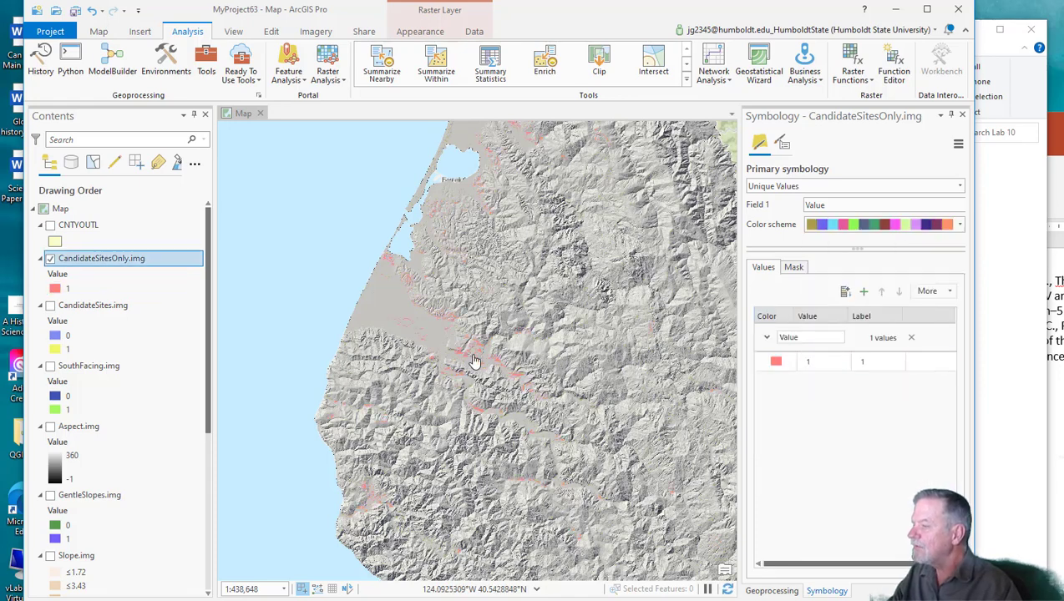
pyautogui.scroll(3, 472, 355)
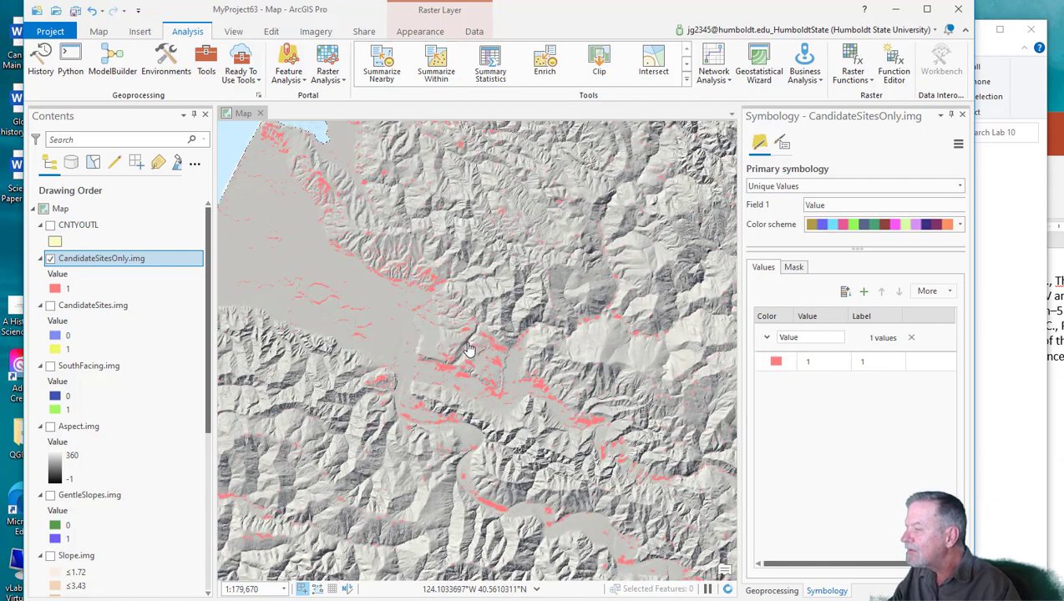
pyautogui.click(776, 365)
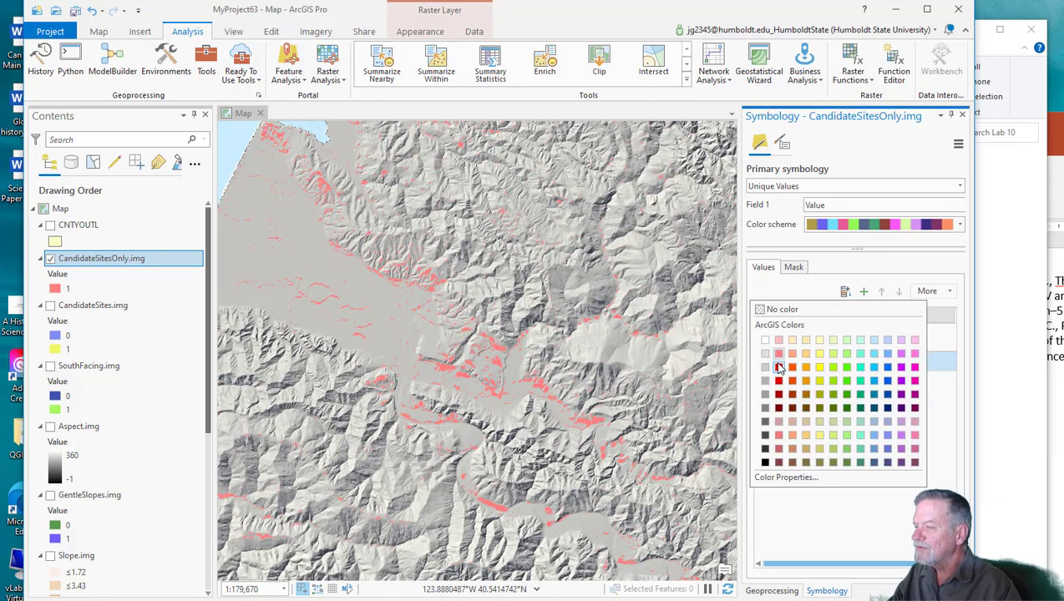
pyautogui.click(779, 369)
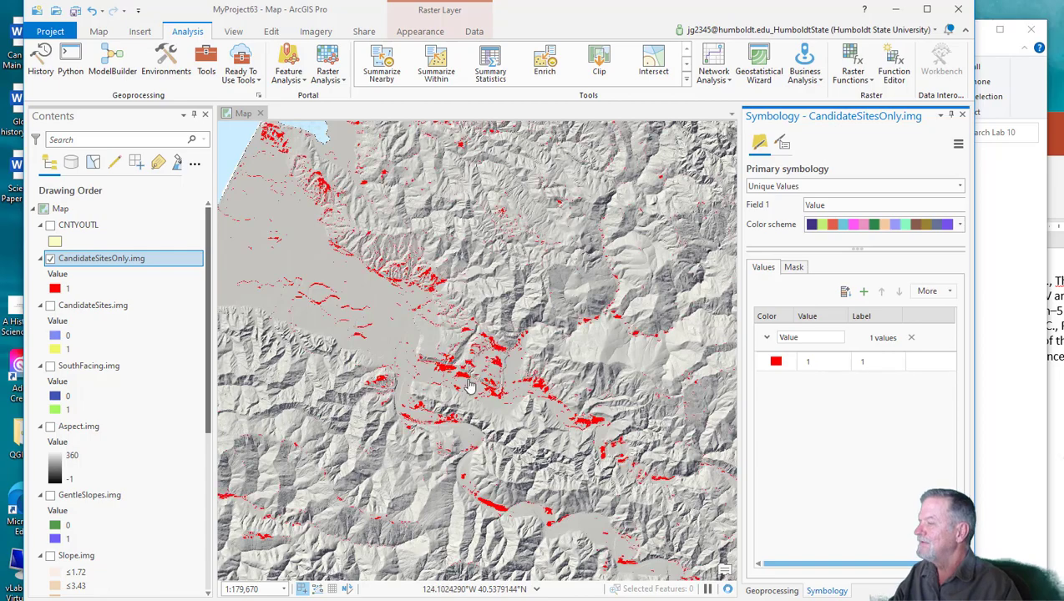
# Step: Find the Raster to Polygon tool and set CandidateSitesOnly.img as its input raster
pyautogui.scroll(-2, 470, 386)
pyautogui.scroll(-3, 471, 386)
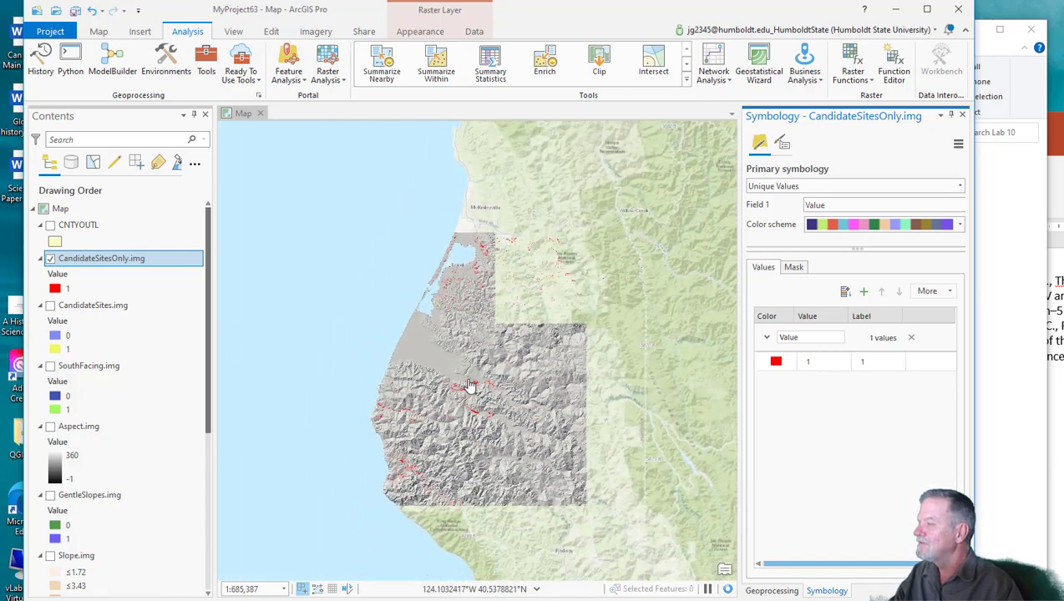
pyautogui.scroll(3, 471, 386)
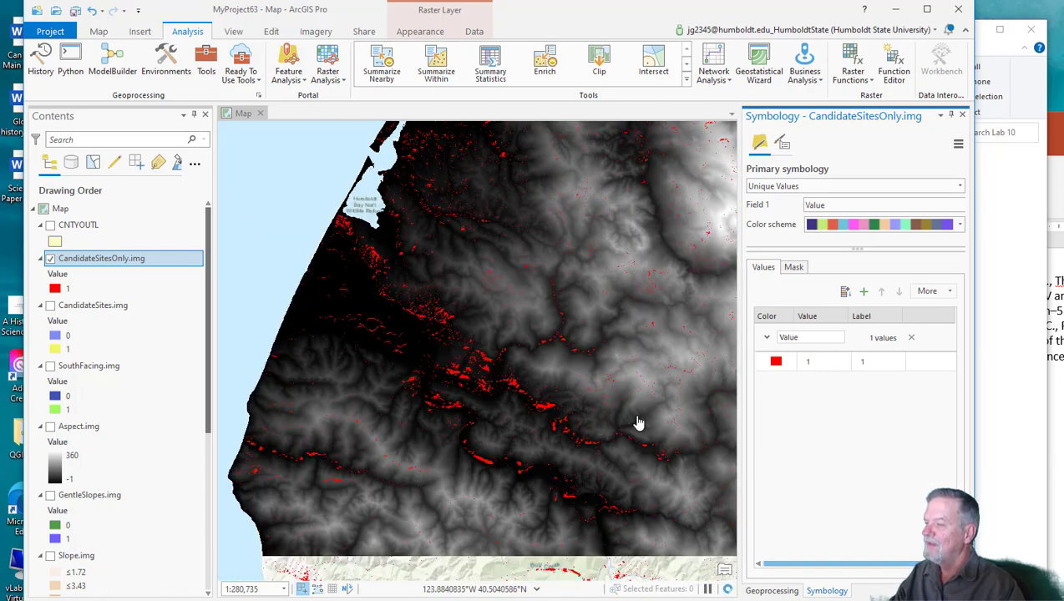
pyautogui.click(205, 65)
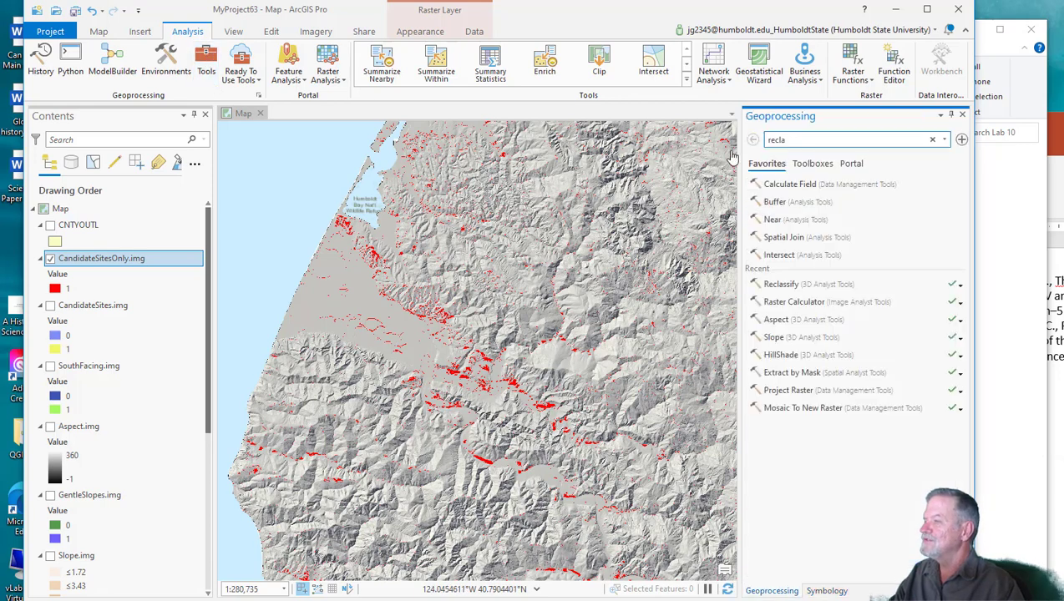
pyautogui.hotkey('ctrl', 'a')
pyautogui.write('raster ')
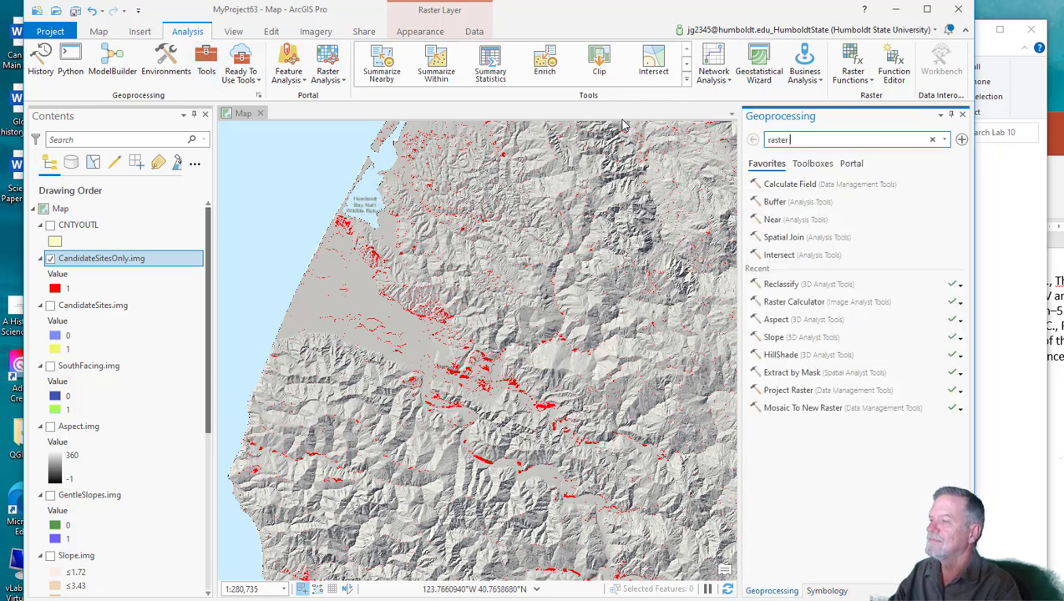
pyautogui.write('to poly')
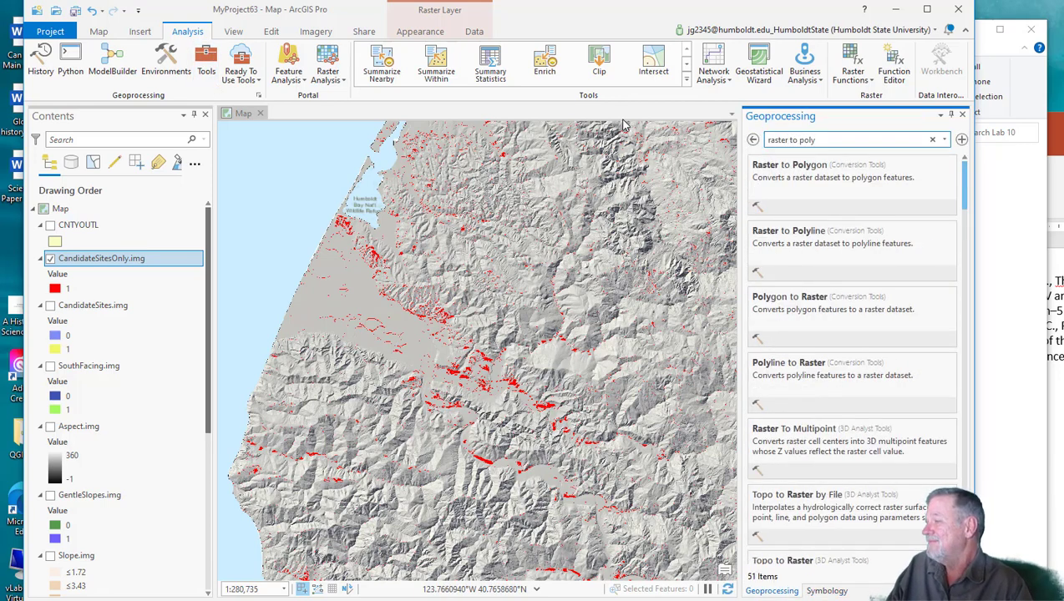
pyautogui.click(793, 167)
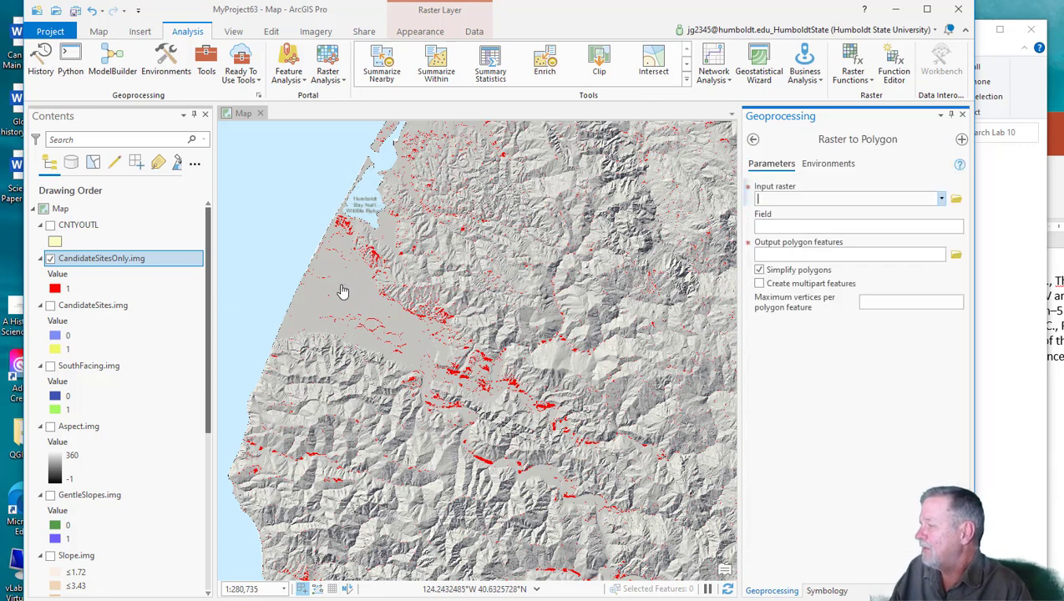
pyautogui.moveTo(137, 262); pyautogui.dragTo(793, 201)
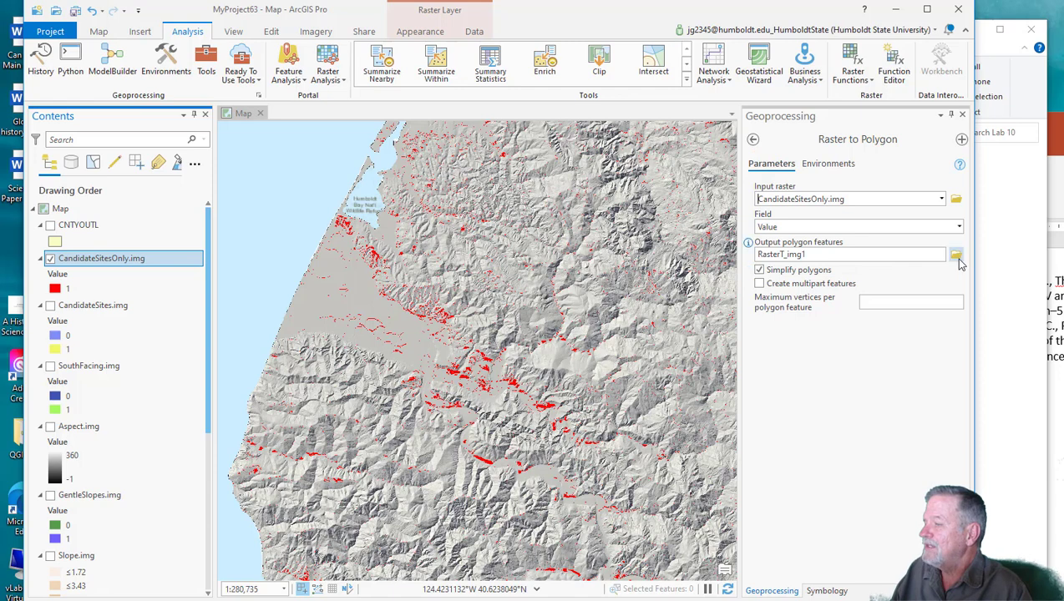
# Step: Set the output polygon features to CandidateSiteShapes.shp in the UTM Zone 10 North folder, turn off Simplify polygons, and run the conversion
pyautogui.click(956, 255)
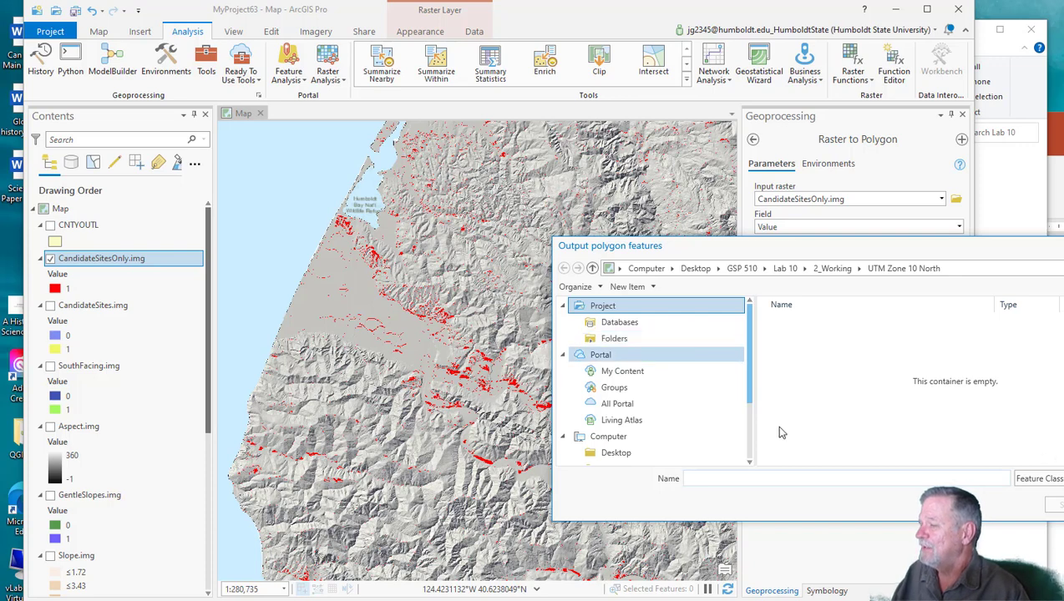
pyautogui.write('CandidateSite')
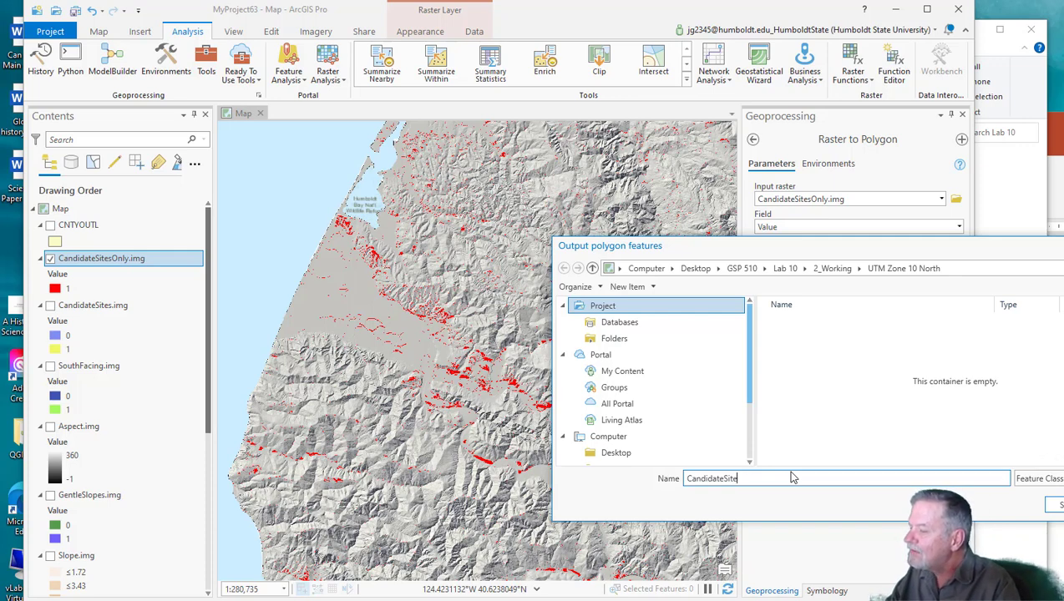
pyautogui.write('Shapes.shp')
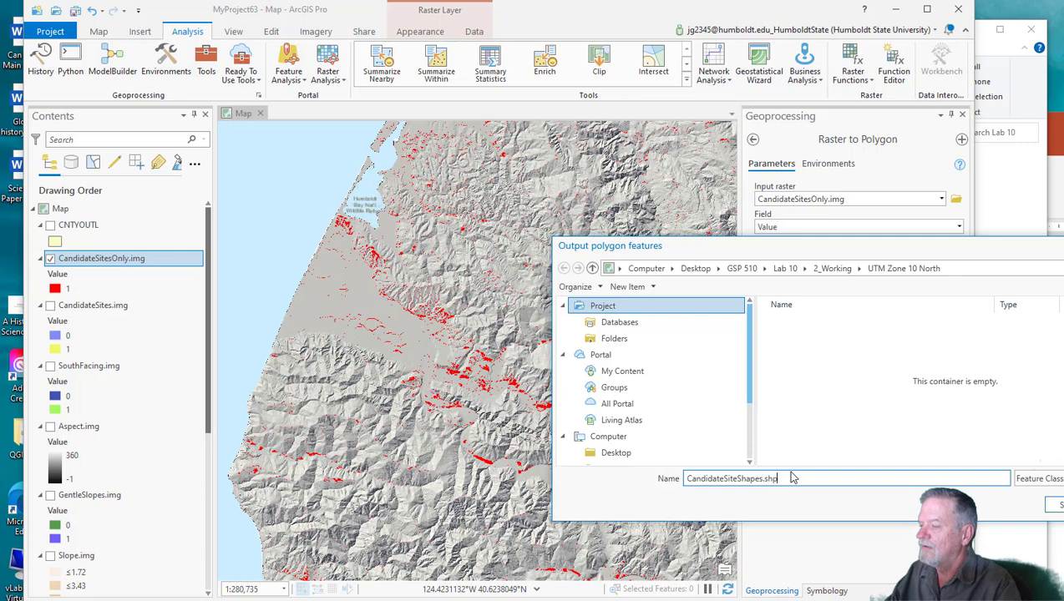
pyautogui.press('Return')
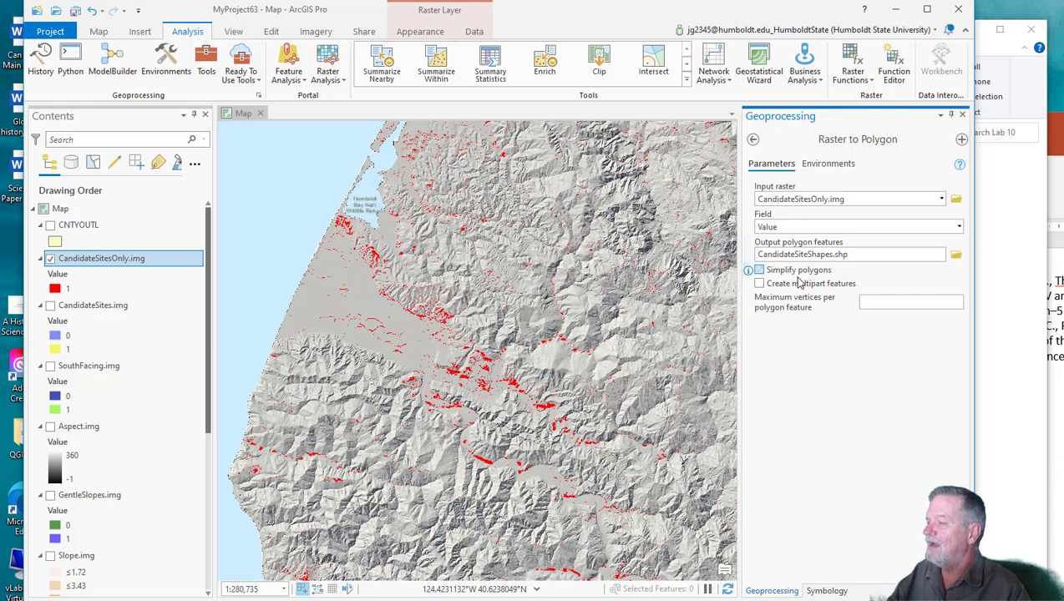
pyautogui.click(760, 270)
pyautogui.click(929, 531)
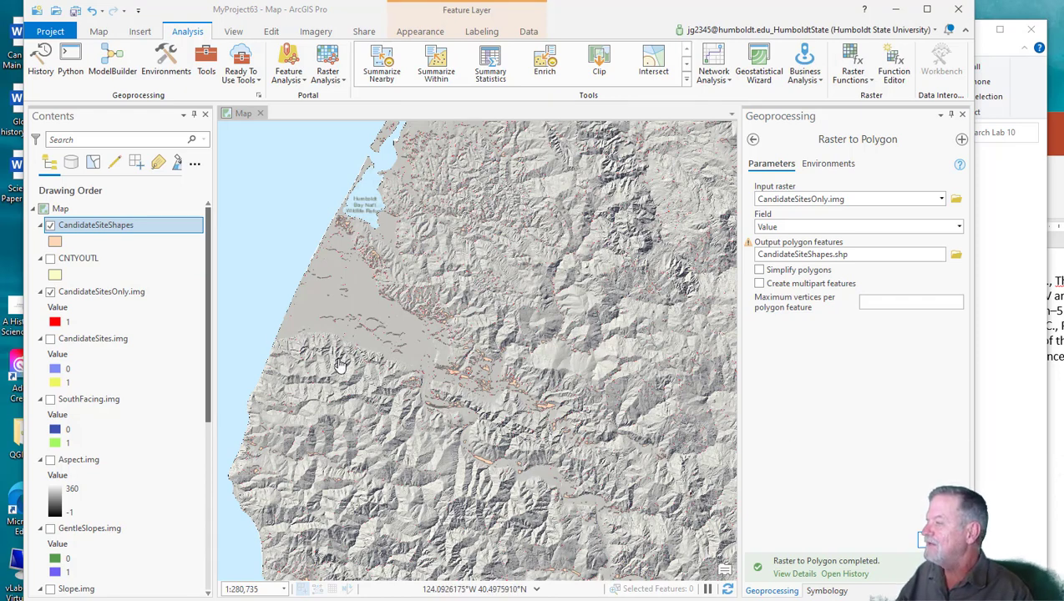
# Step: Hide the CandidateSitesOnly.img layer and inspect the converted CandidateSiteShapes polygons up close
pyautogui.click(49, 294)
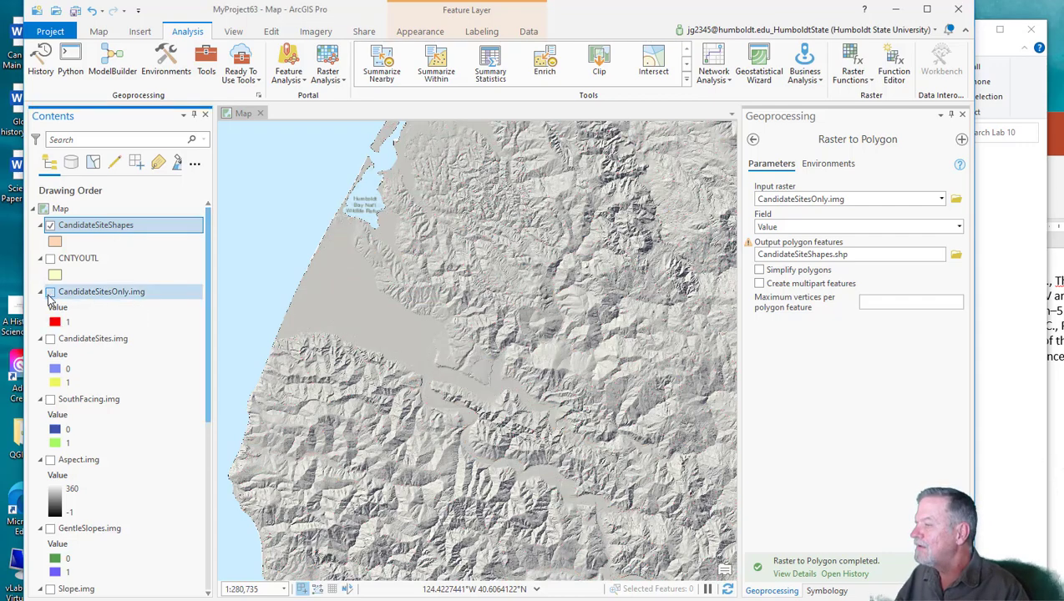
pyautogui.scroll(3, 458, 379)
pyautogui.scroll(4, 458, 379)
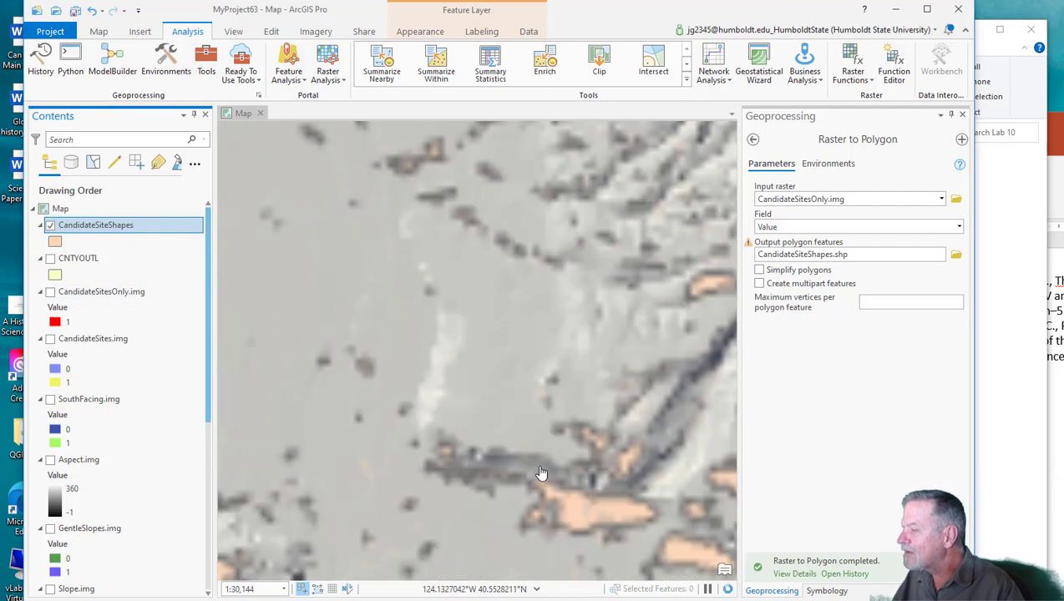
pyautogui.moveTo(458, 378); pyautogui.dragTo(375, 309)
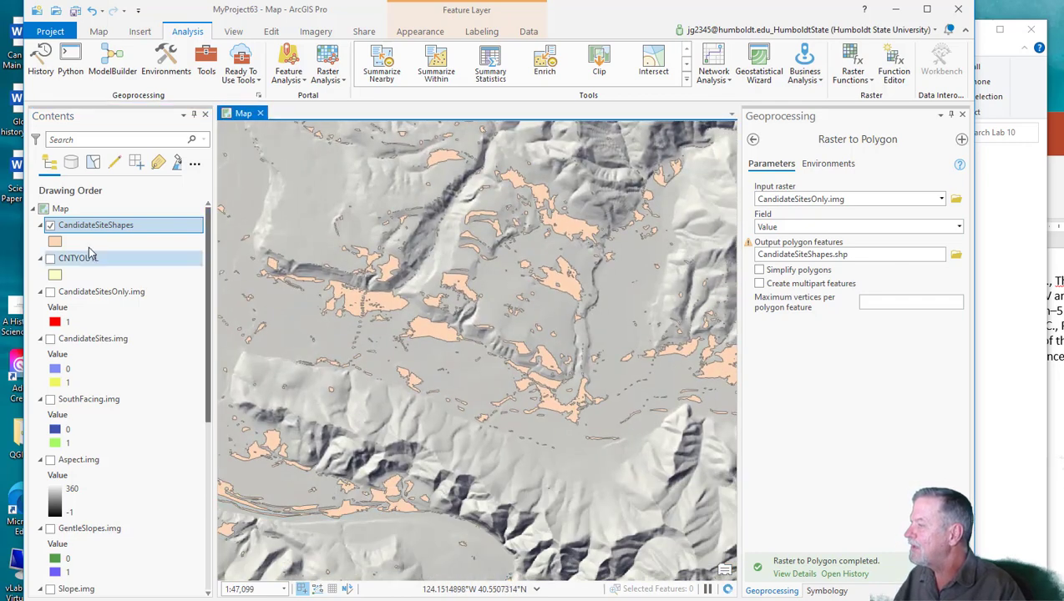
# Step: Add a field named Area with data type Double to the CandidateSiteShapes attribute table and save it
pyautogui.rightClick(73, 226)
pyautogui.click(122, 284)
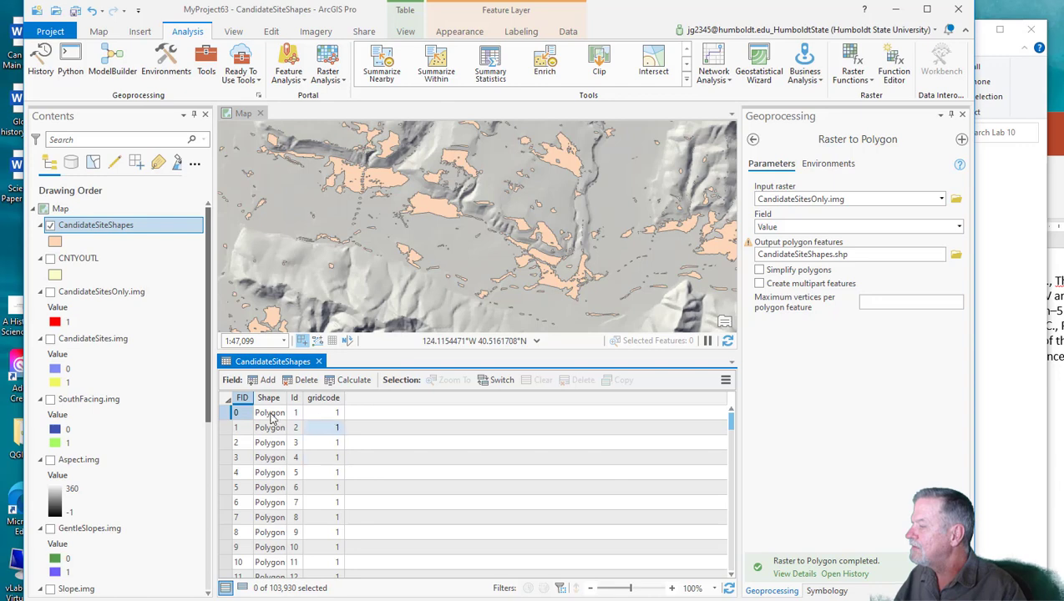
pyautogui.click(264, 380)
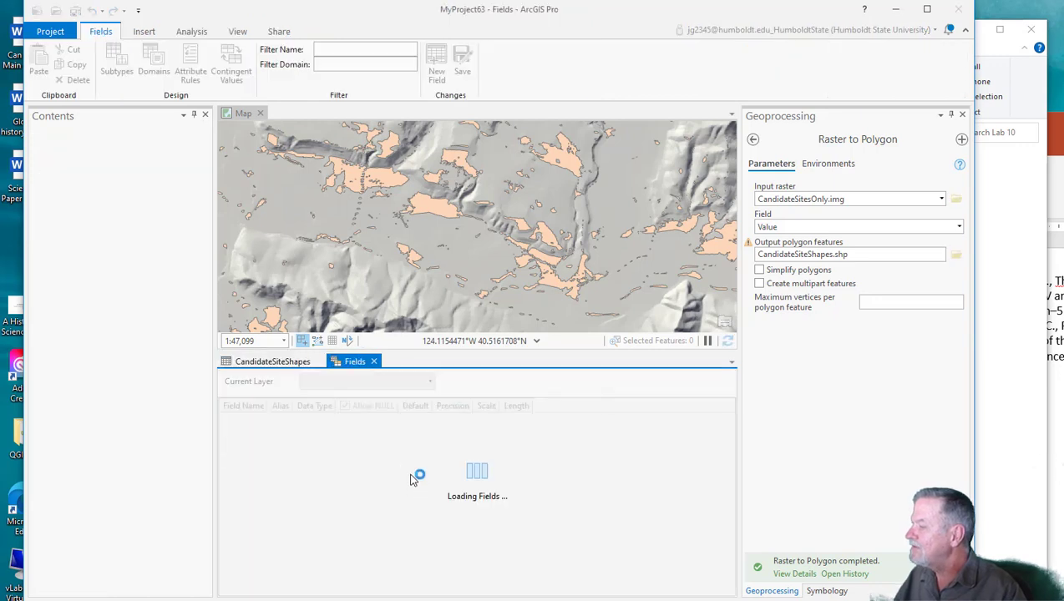
pyautogui.write('Area')
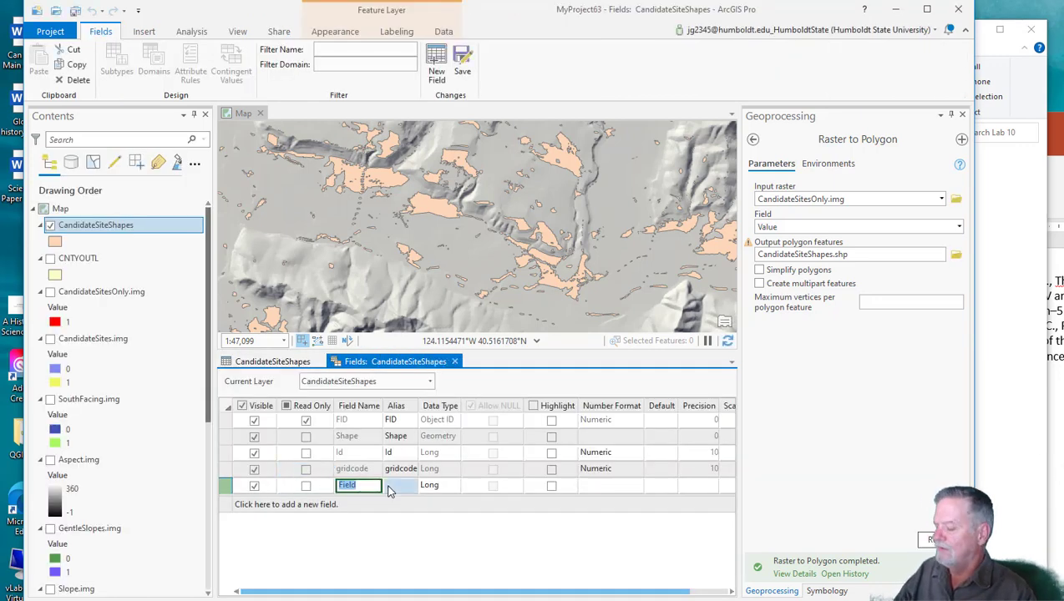
pyautogui.click(439, 492)
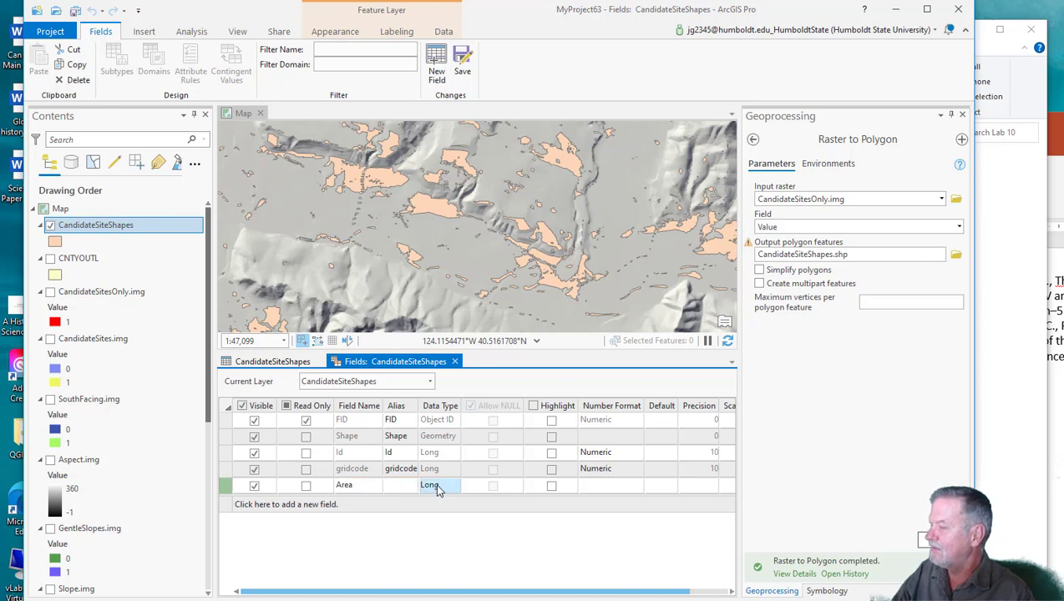
pyautogui.click(451, 488)
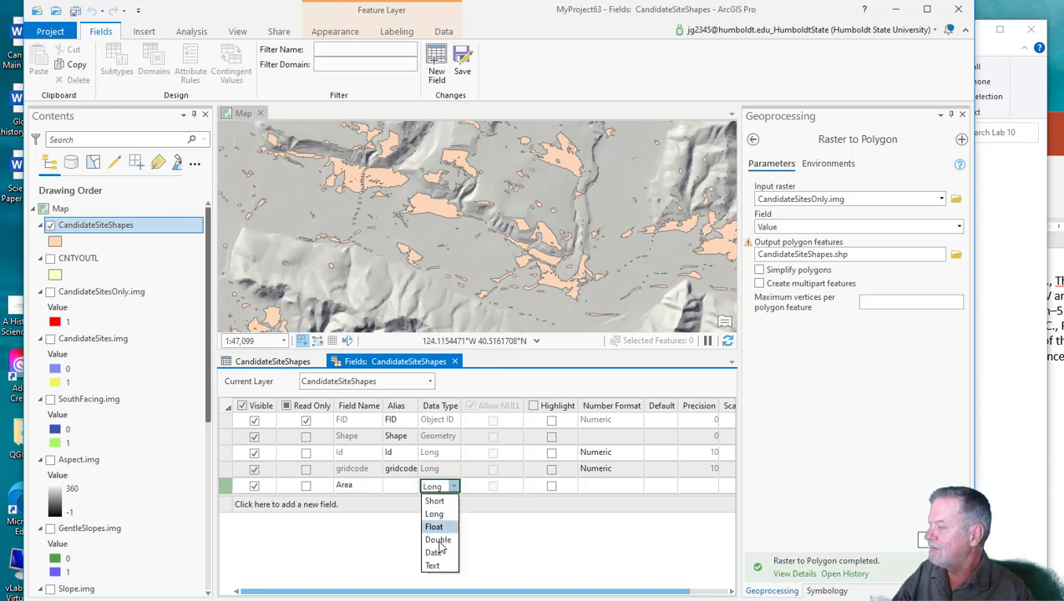
pyautogui.click(438, 540)
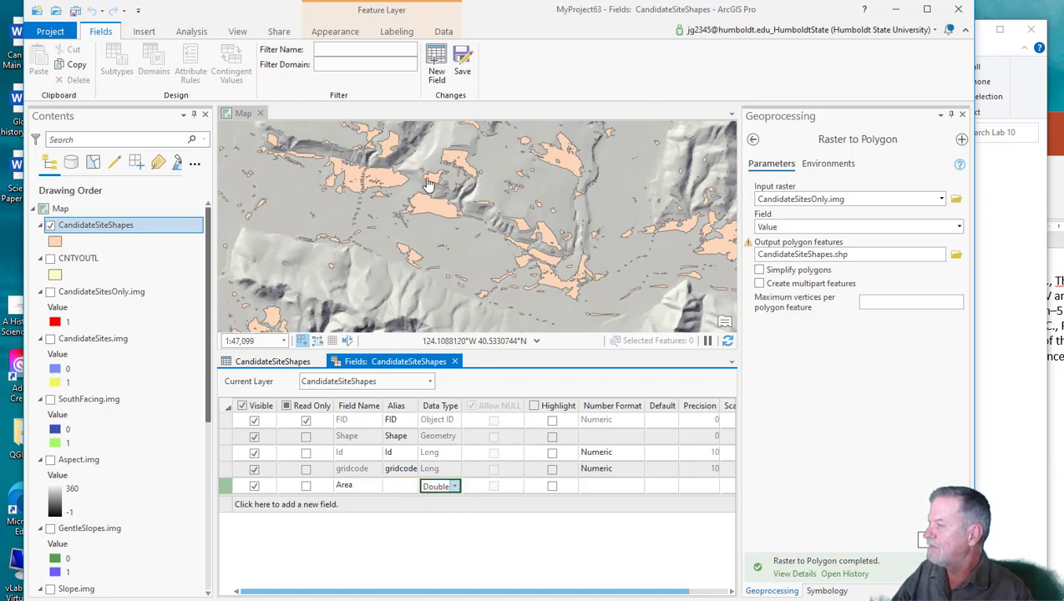
pyautogui.click(464, 59)
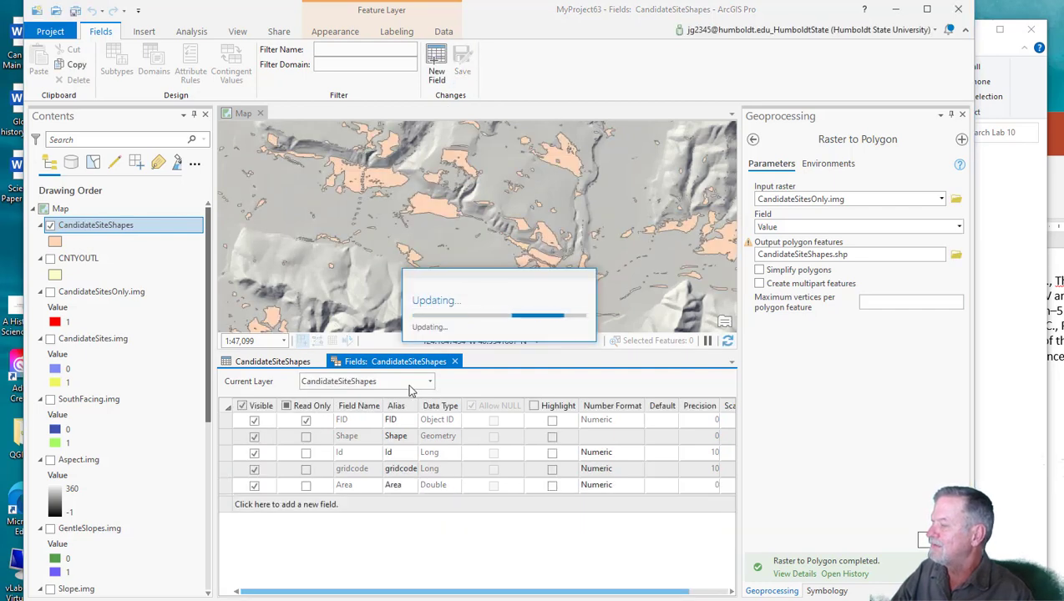
pyautogui.click(456, 362)
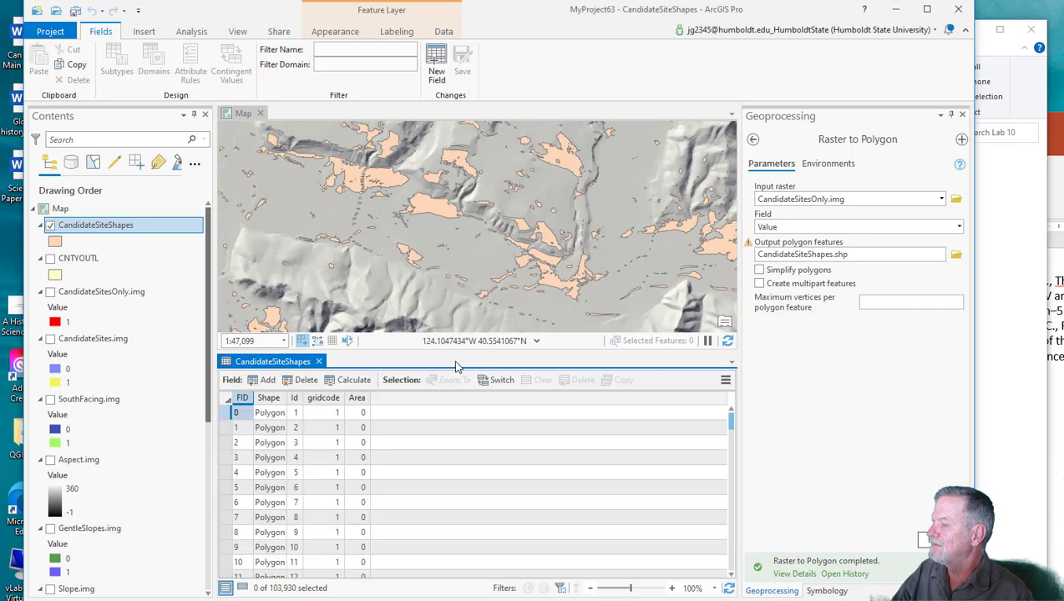
# Step: Calculate each polygon's area in square meters into the Area field with Calculate Geometry, and widen the Area column to show full values
pyautogui.rightClick(359, 403)
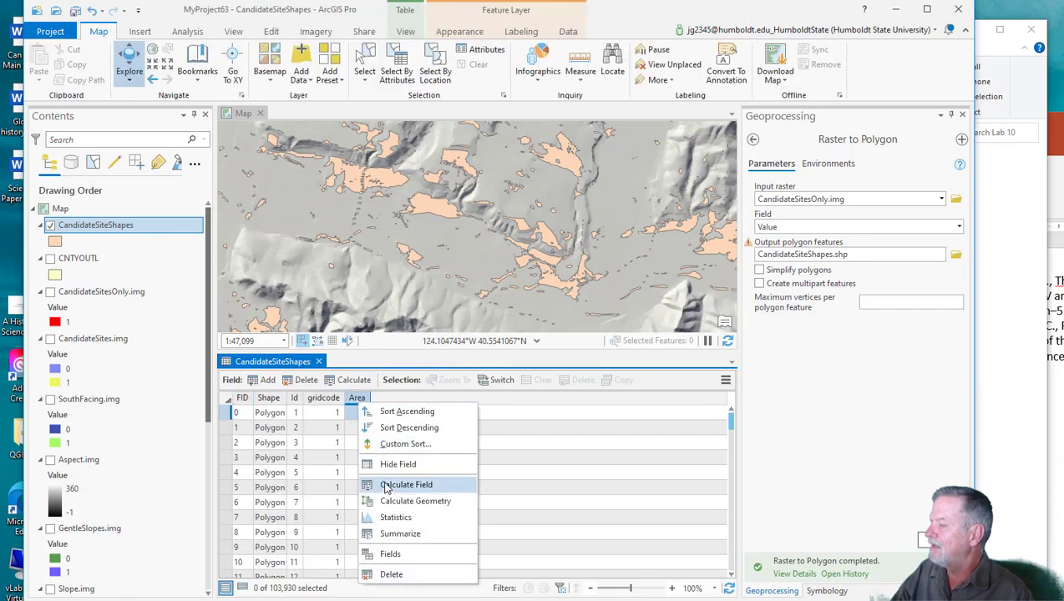
pyautogui.click(388, 486)
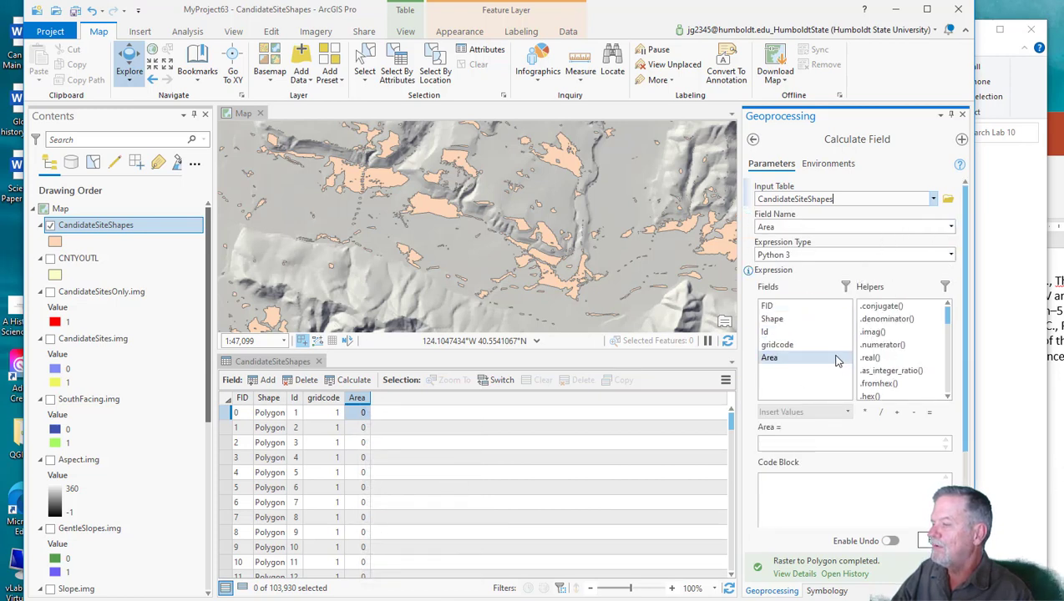
pyautogui.rightClick(359, 400)
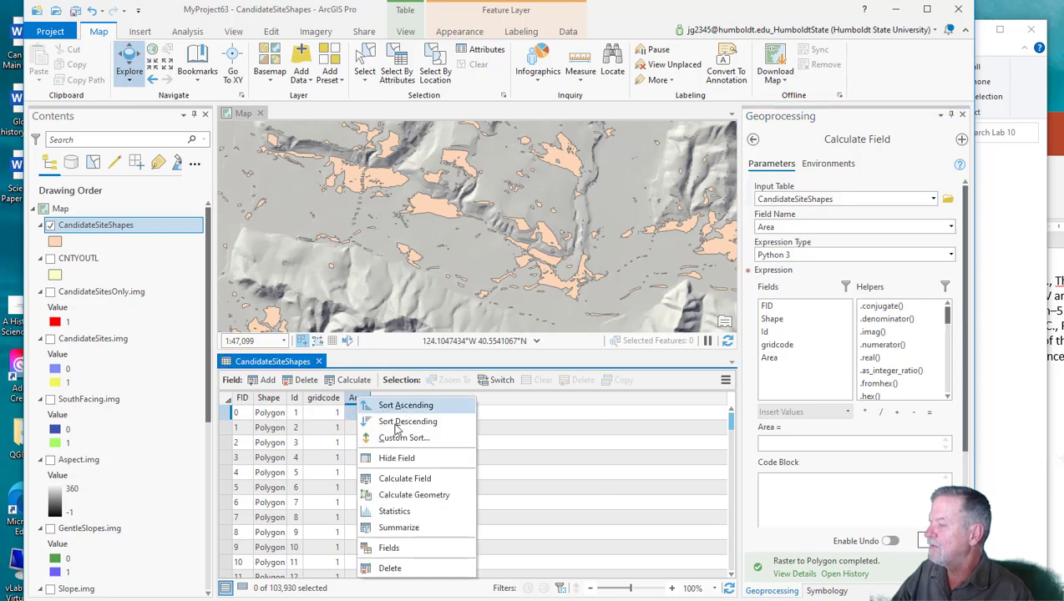
pyautogui.click(405, 494)
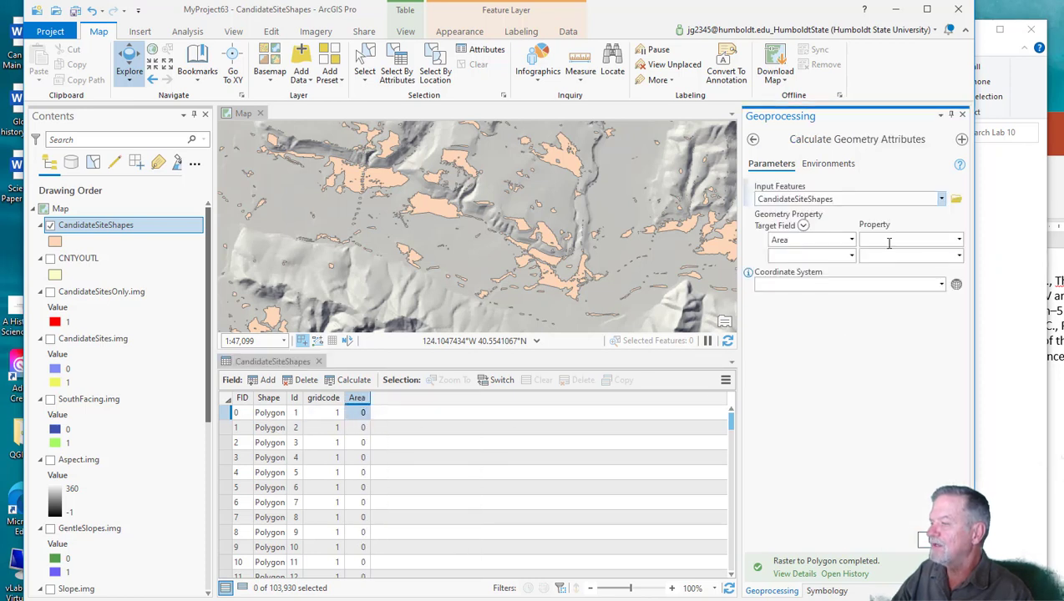
pyautogui.click(959, 240)
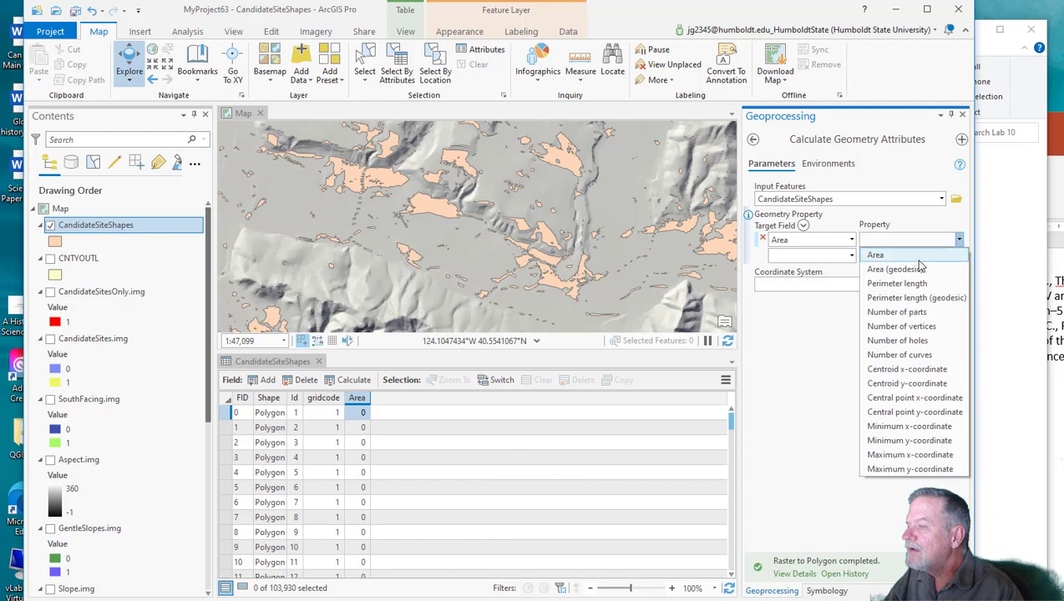
pyautogui.click(918, 254)
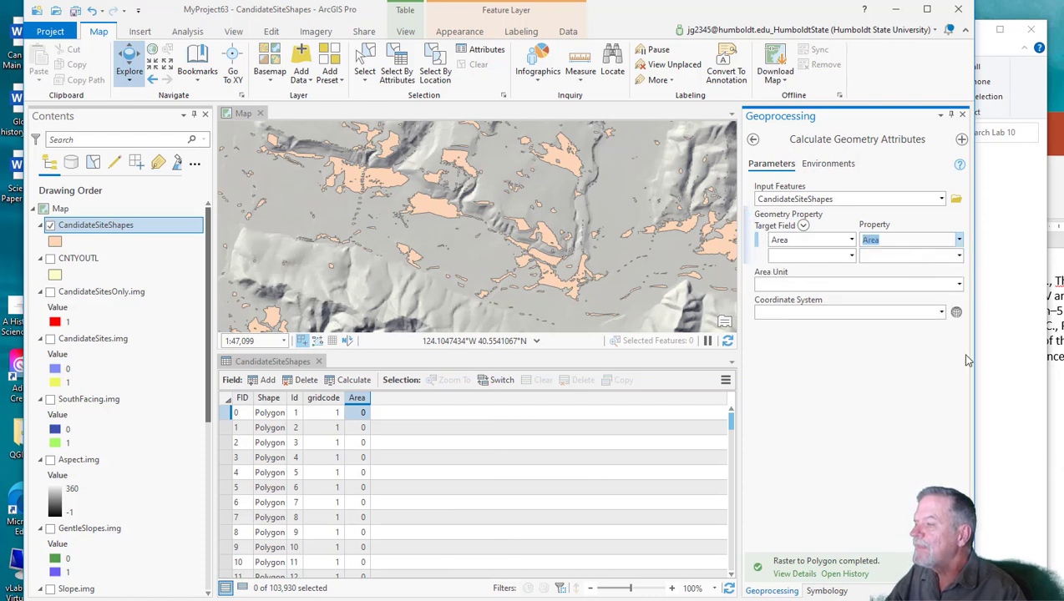
pyautogui.click(959, 284)
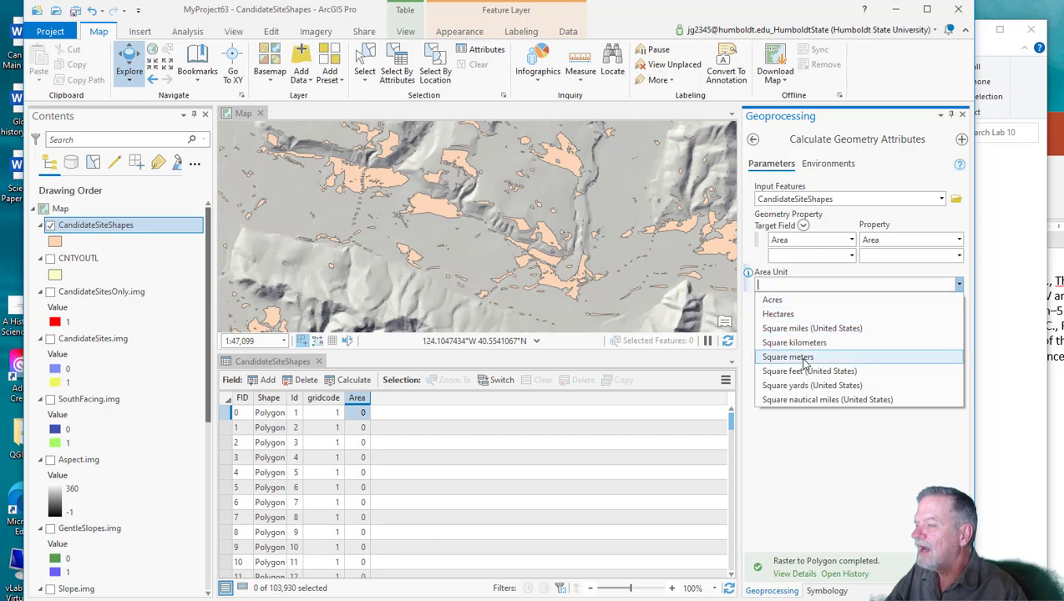
pyautogui.click(788, 357)
pyautogui.click(939, 540)
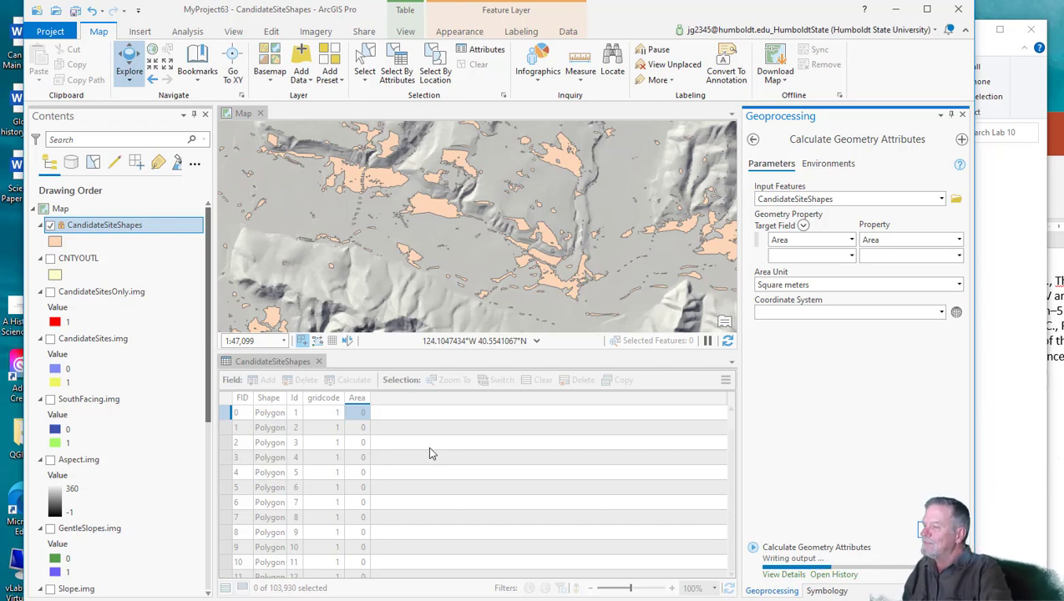
pyautogui.scroll(-3, 429, 247)
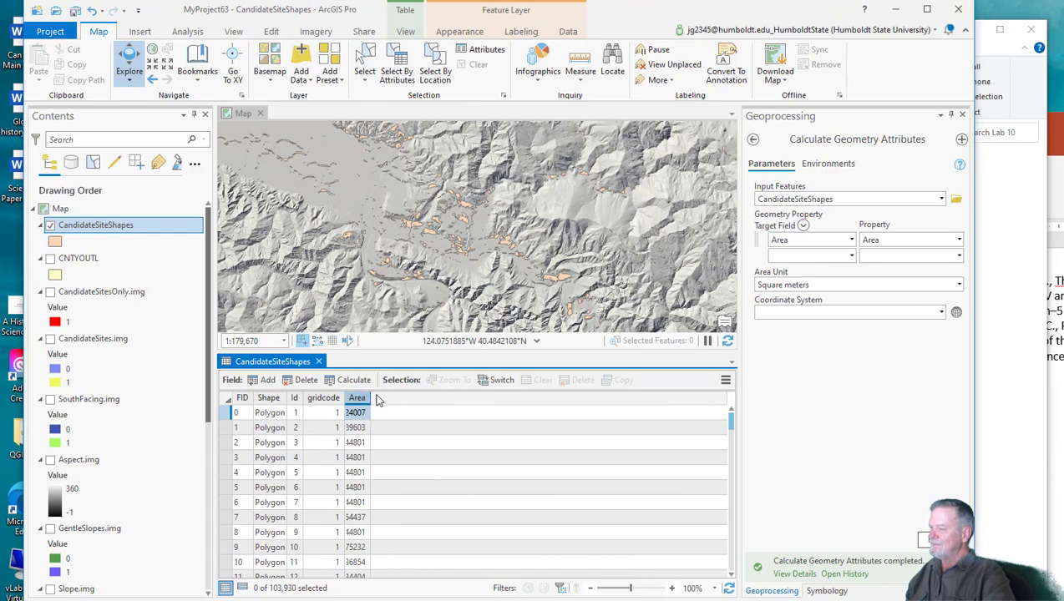
pyautogui.moveTo(370, 398); pyautogui.dragTo(426, 401)
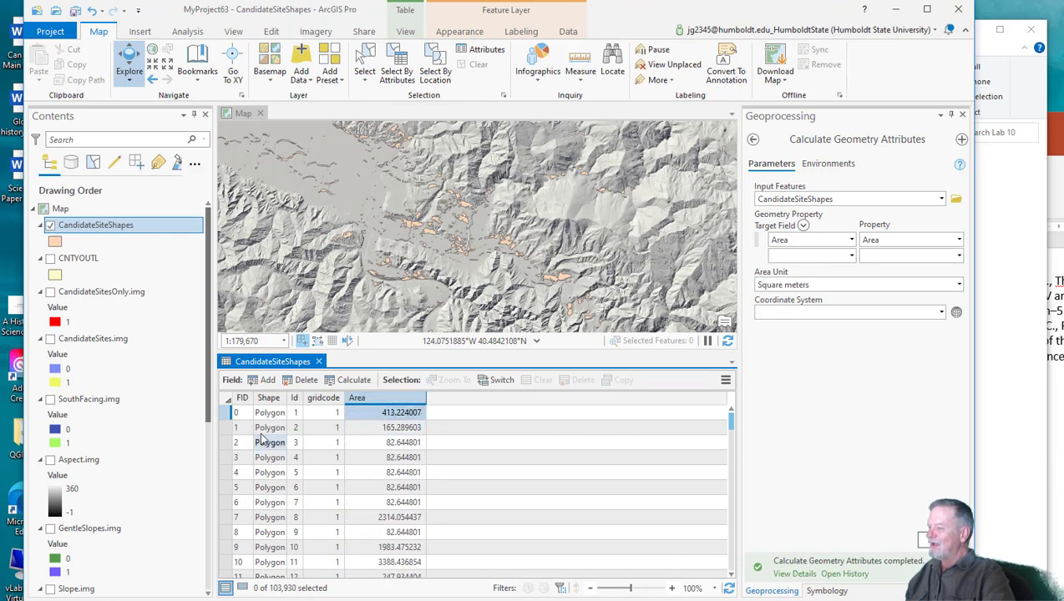
# Step: Select the FID 1 record in the CandidateSiteShapes table and examine its polygon and surroundings on the map
pyautogui.click(229, 415)
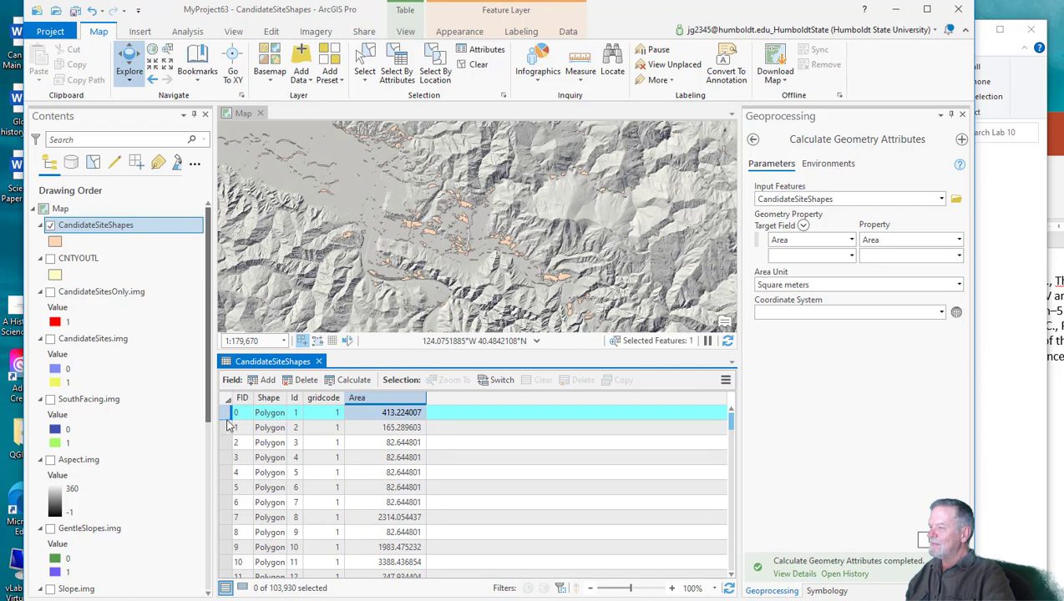
pyautogui.click(229, 427)
pyautogui.click(228, 443)
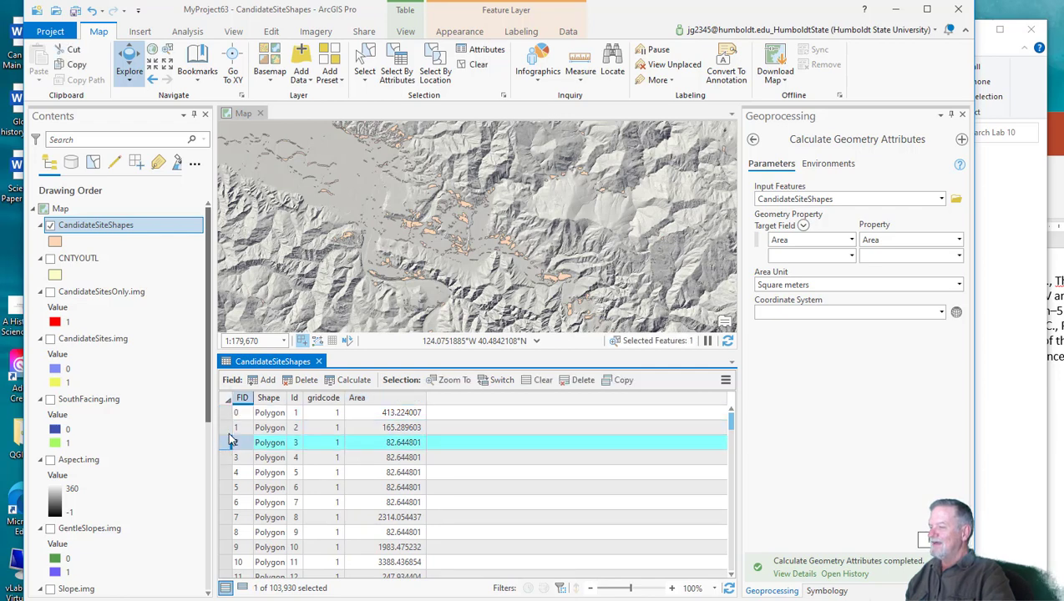
pyautogui.click(231, 431)
pyautogui.rightClick(233, 438)
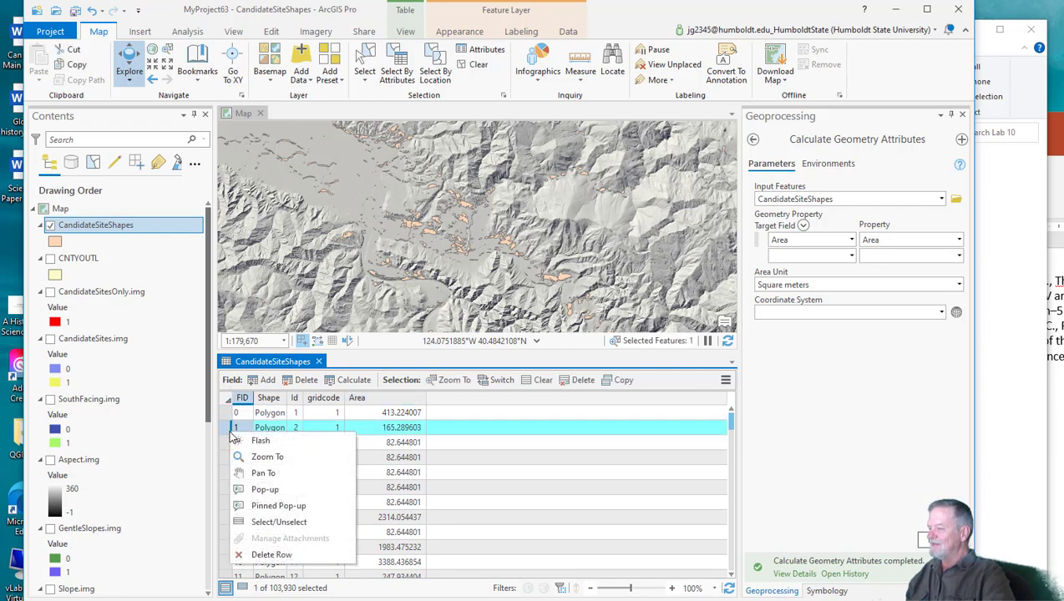
pyautogui.click(259, 457)
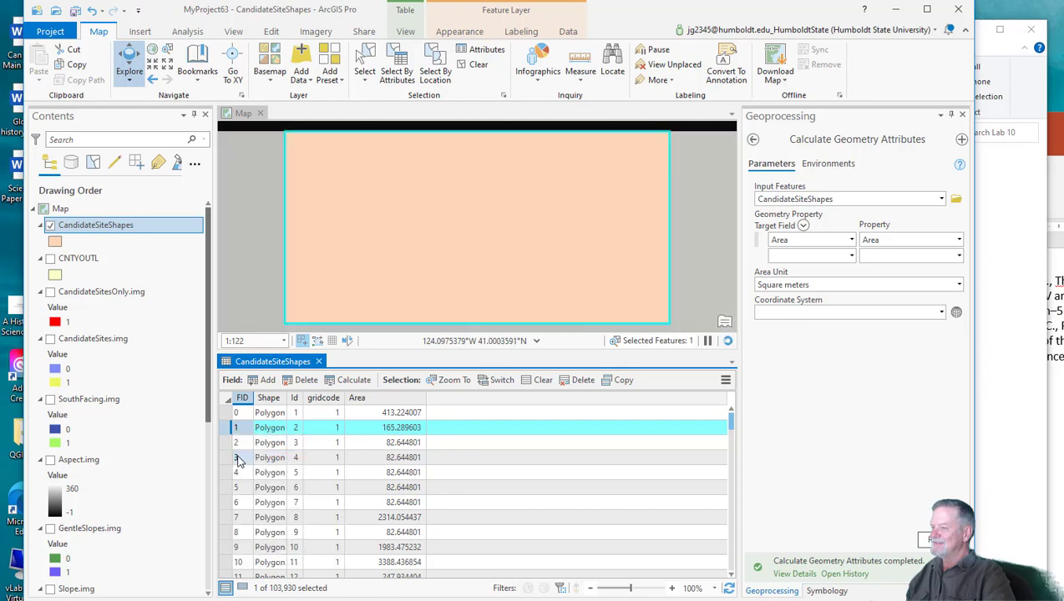
pyautogui.scroll(-5, 418, 284)
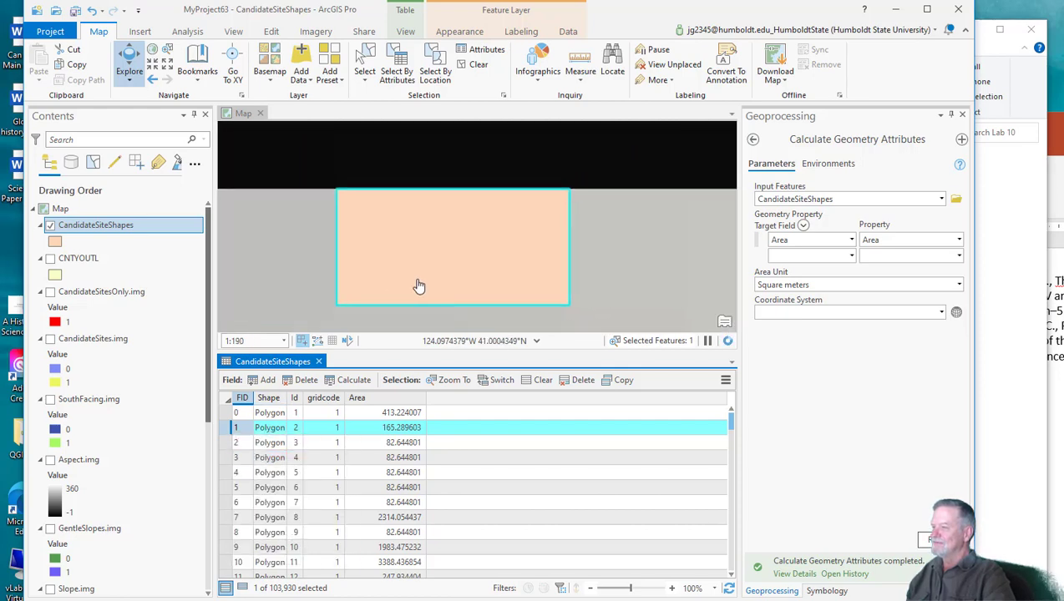
pyautogui.scroll(-3, 418, 287)
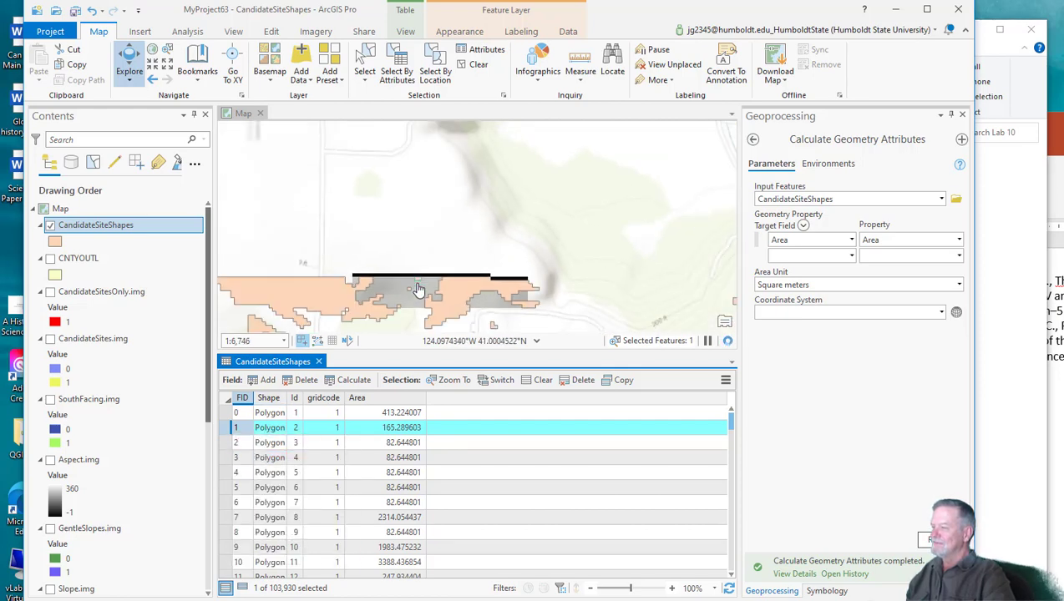
# Step: Sort the CandidateSiteShapes table by Area in descending order and select the Area cell of the first record
pyautogui.rightClick(406, 400)
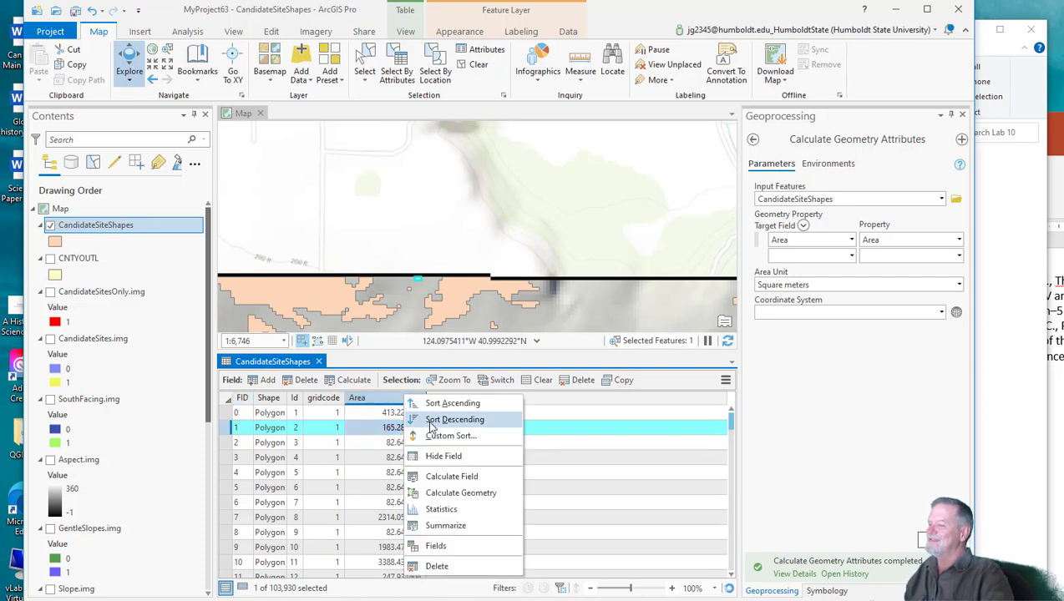
pyautogui.click(431, 425)
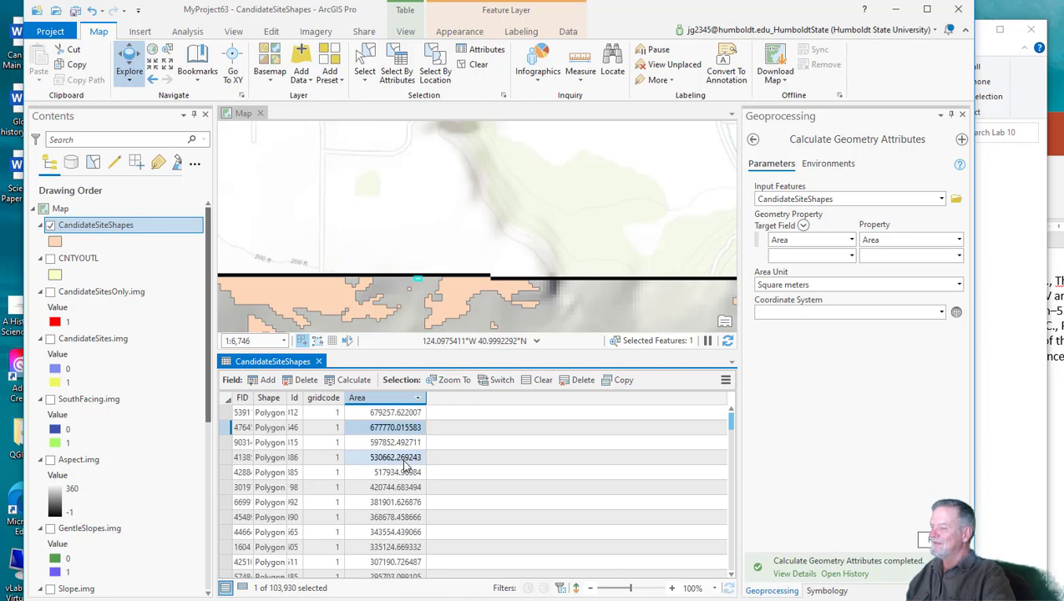
pyautogui.click(385, 412)
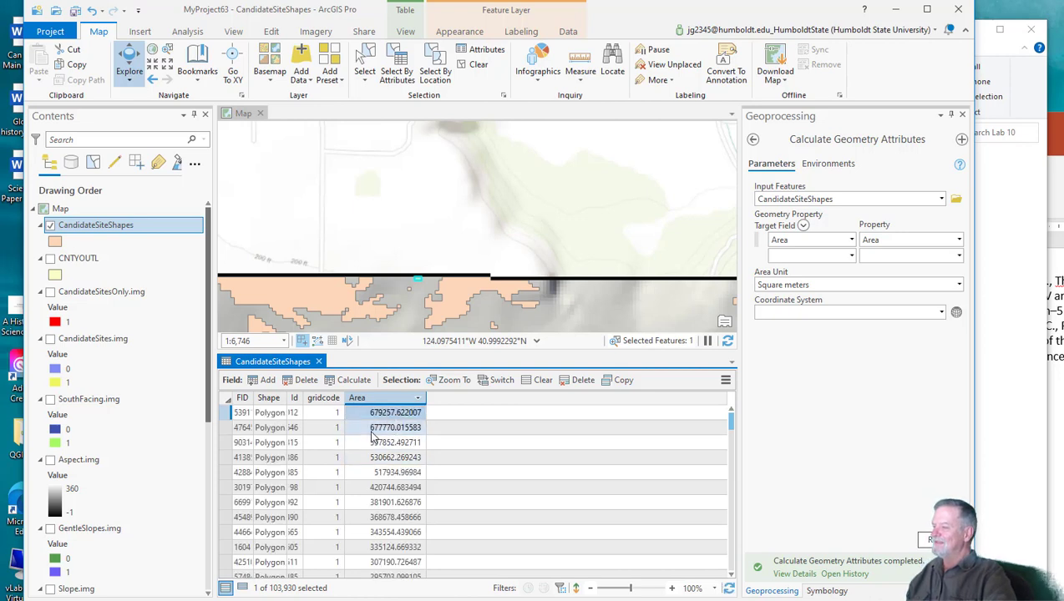
# Step: Select the second-largest record in the CandidateSiteShapes table, zoom to its polygon, and examine its surroundings on the map
pyautogui.click(227, 428)
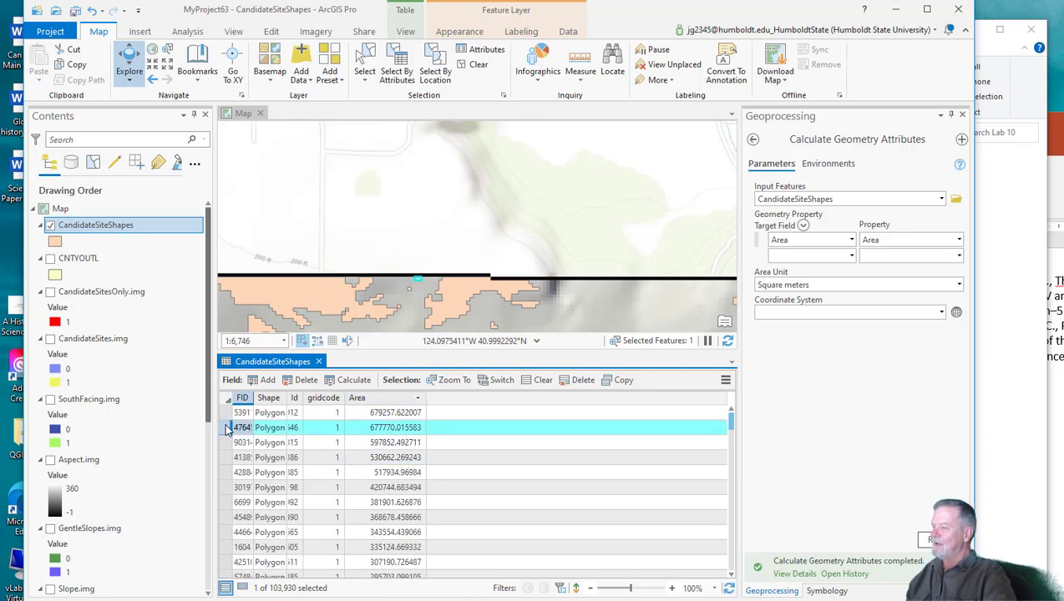
pyautogui.rightClick(227, 428)
pyautogui.click(260, 450)
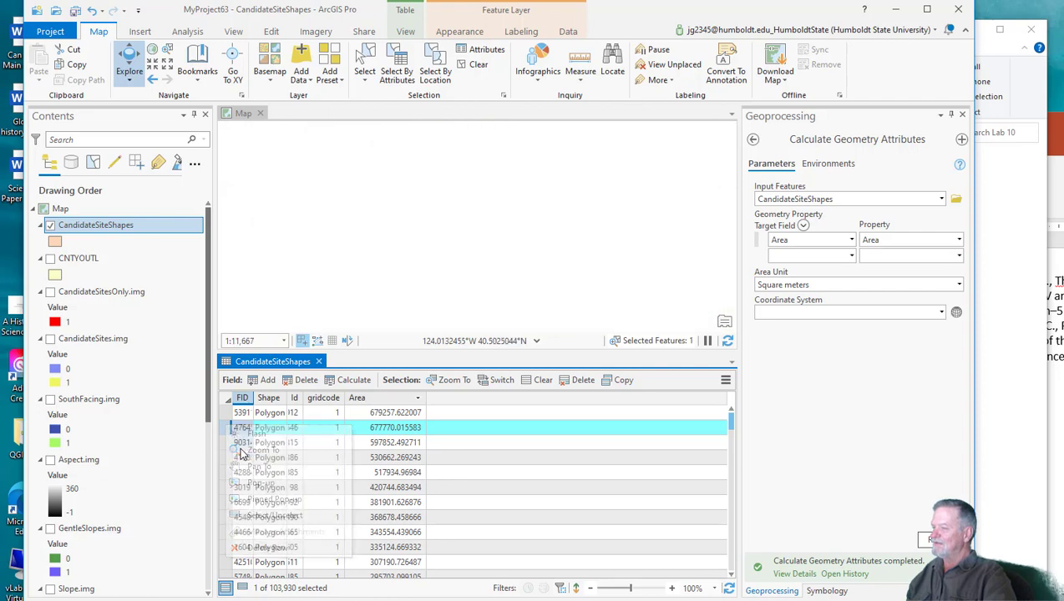
pyautogui.scroll(-3, 472, 278)
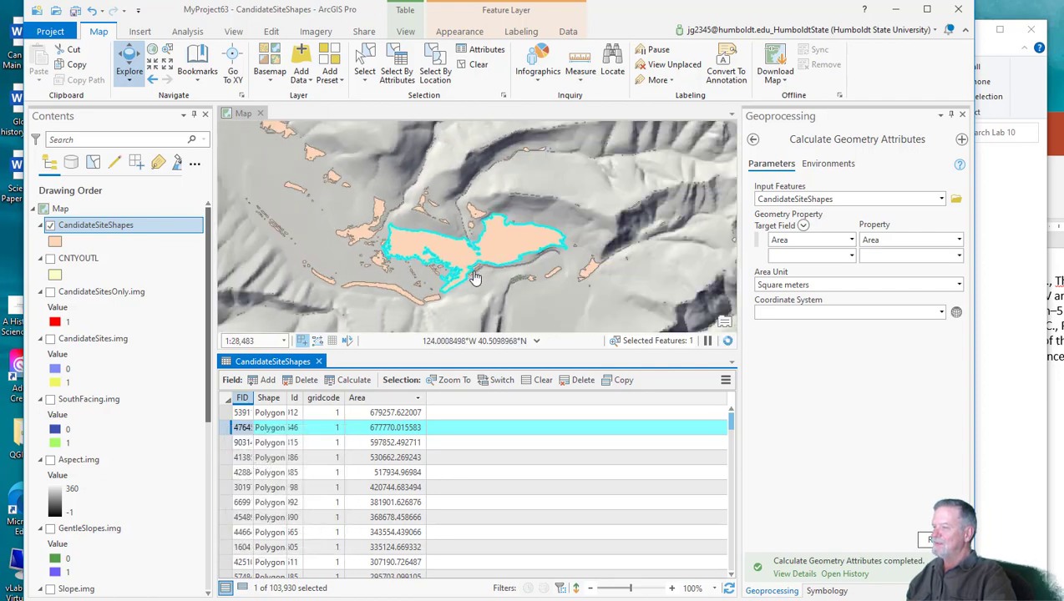
pyautogui.scroll(-4, 515, 294)
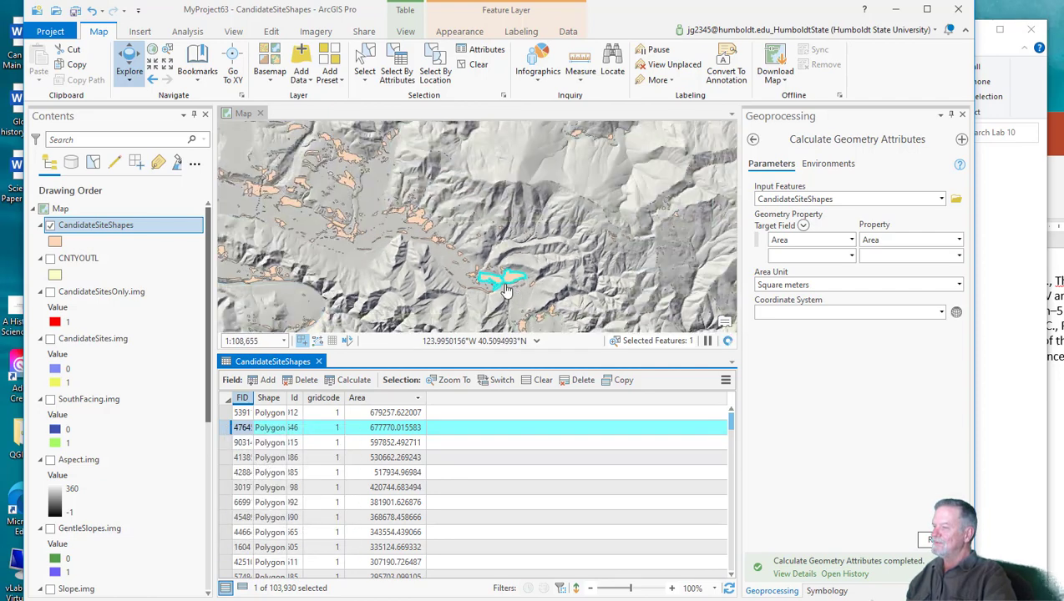
pyautogui.scroll(4, 504, 292)
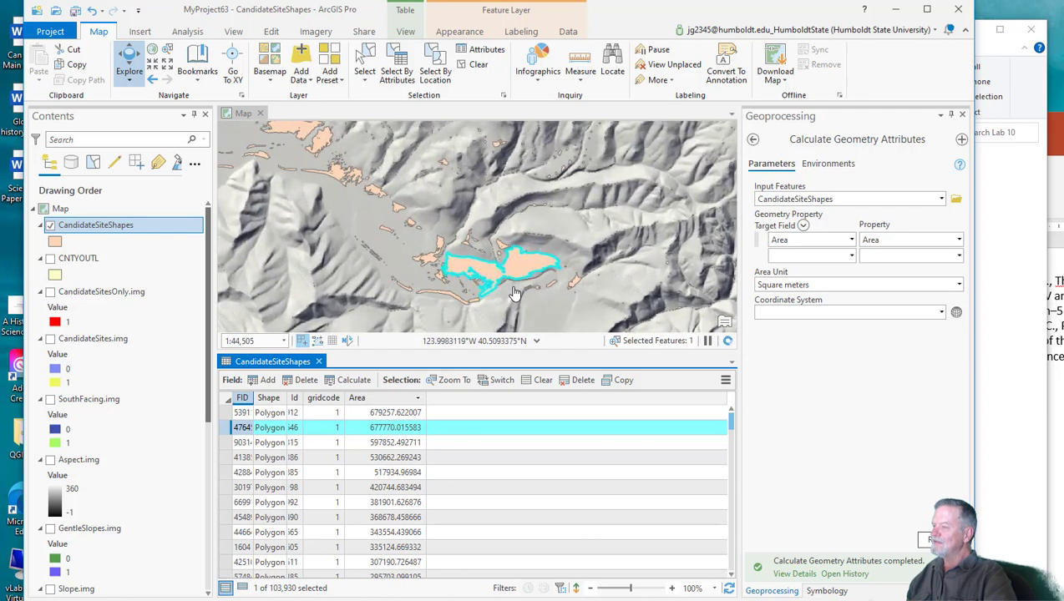
pyautogui.scroll(-2, 526, 286)
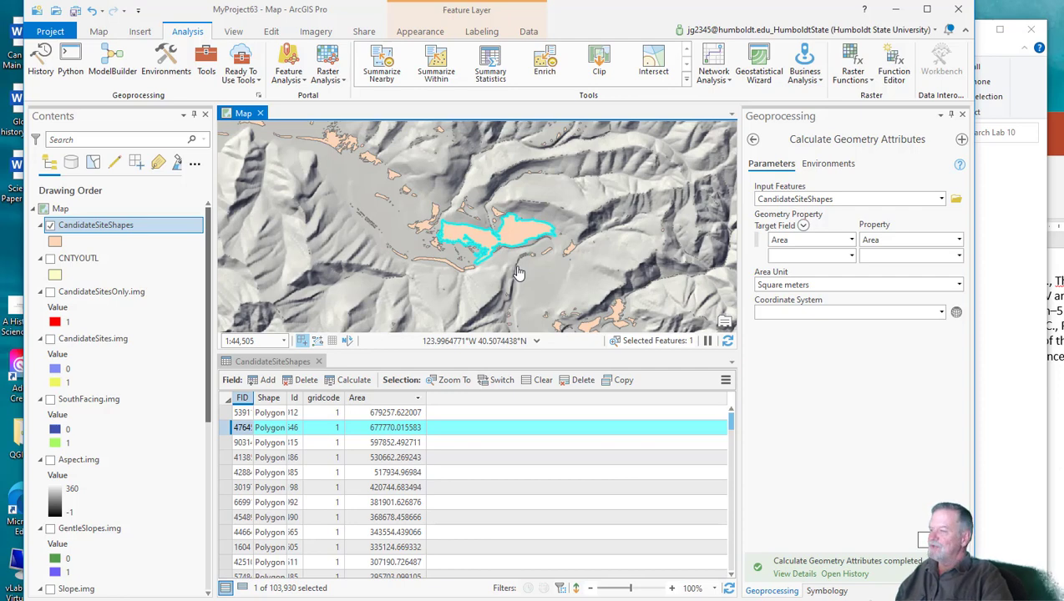
pyautogui.scroll(-2, 528, 282)
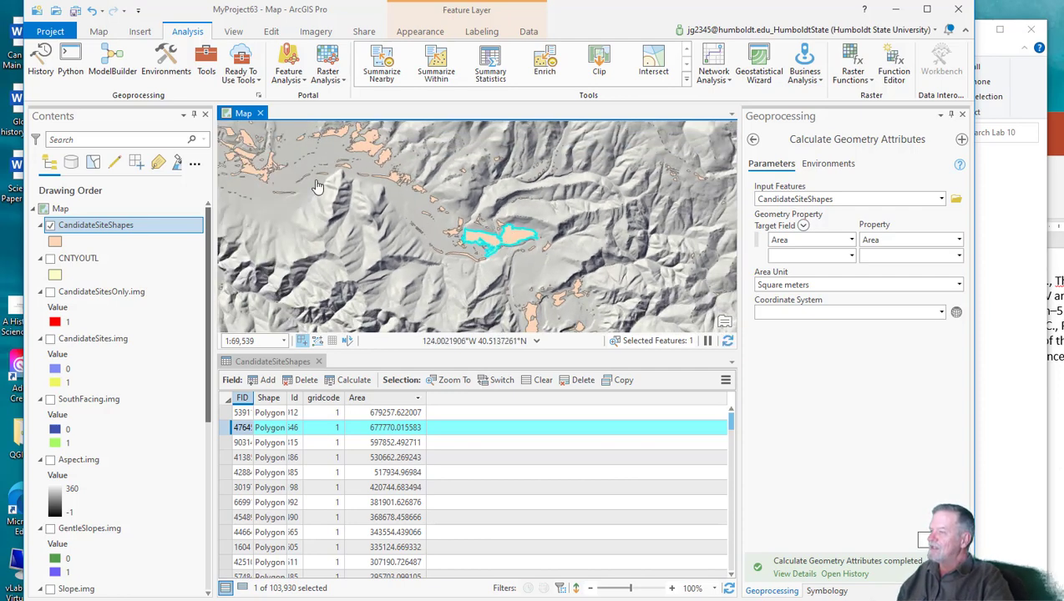
pyautogui.click(211, 77)
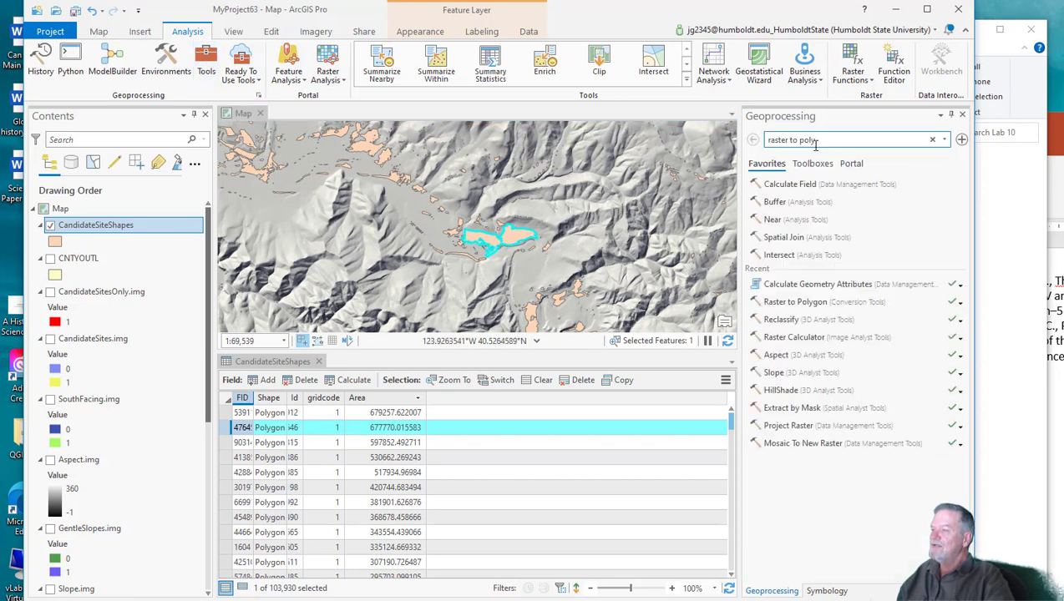
pyautogui.click(821, 140)
pyautogui.moveTo(822, 140); pyautogui.dragTo(745, 142)
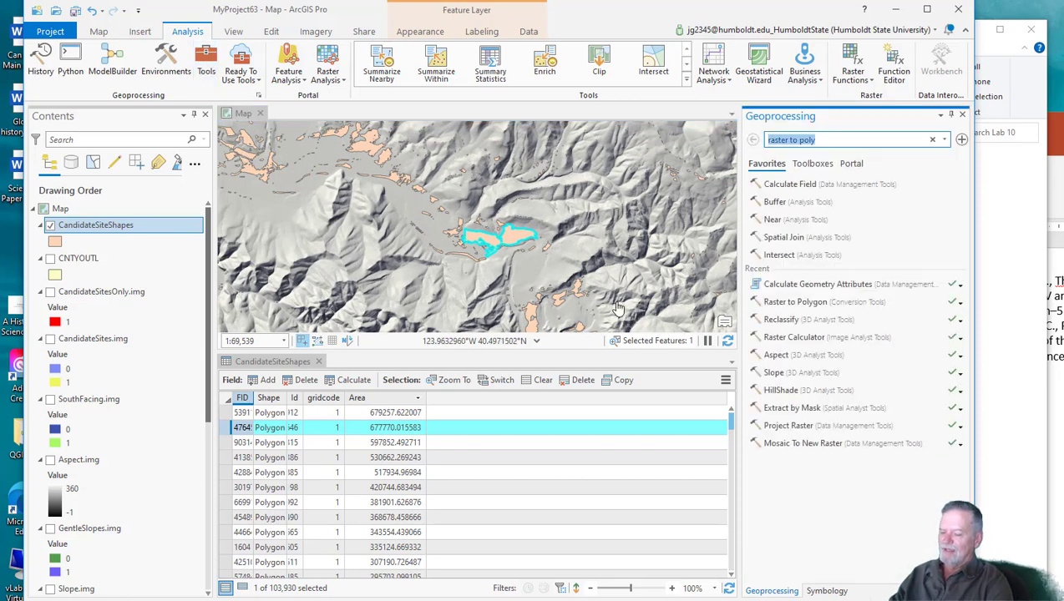
pyautogui.write('viewshed')
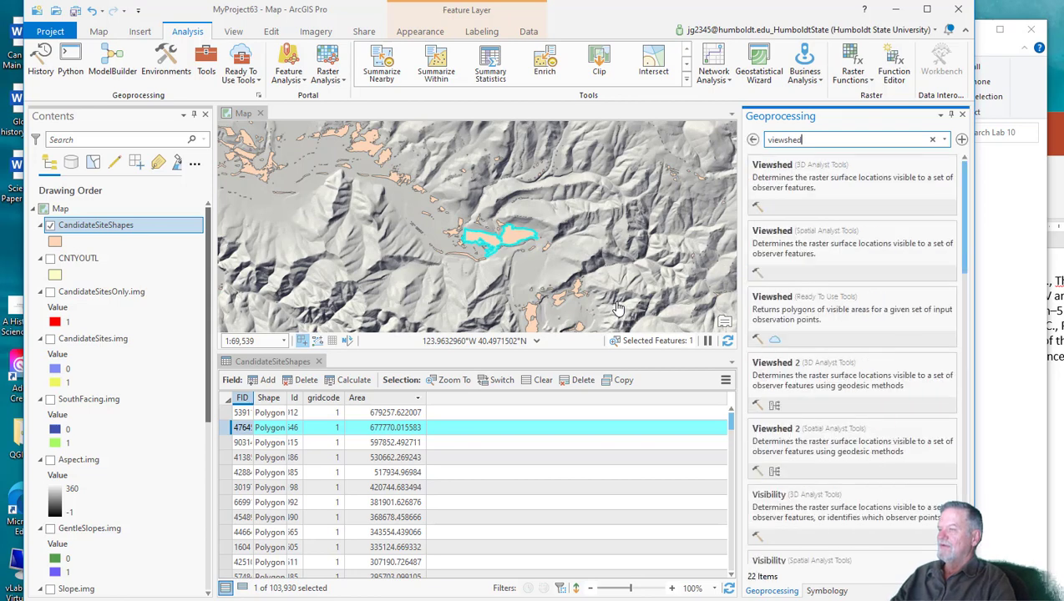
pyautogui.click(776, 170)
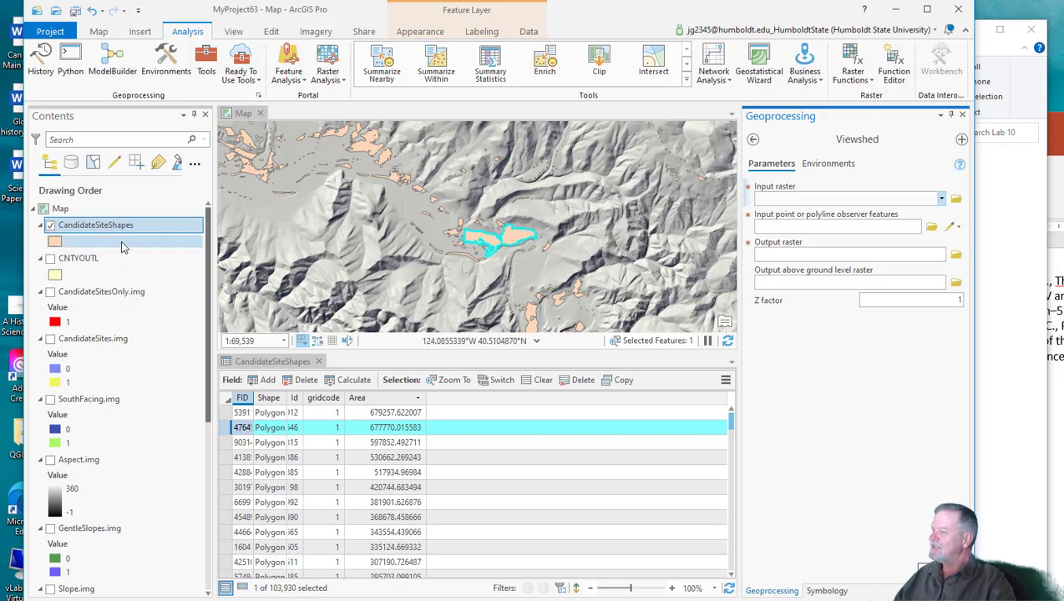
# Step: Search the geoprocessing tools for "feature to point" and open the Feature To Point tool
pyautogui.click(208, 57)
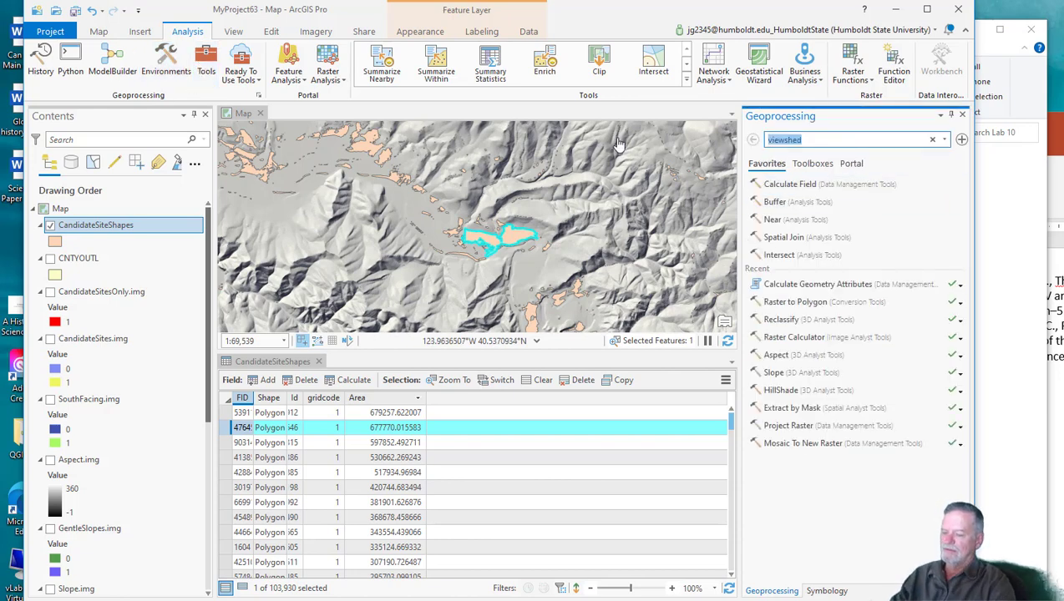
pyautogui.write('feature to point')
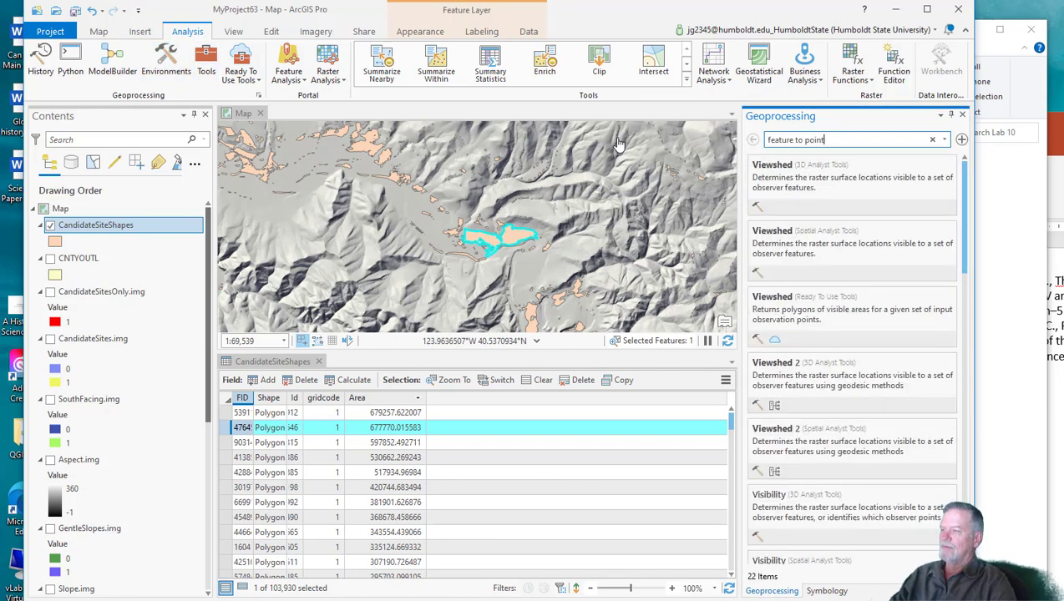
pyautogui.click(776, 190)
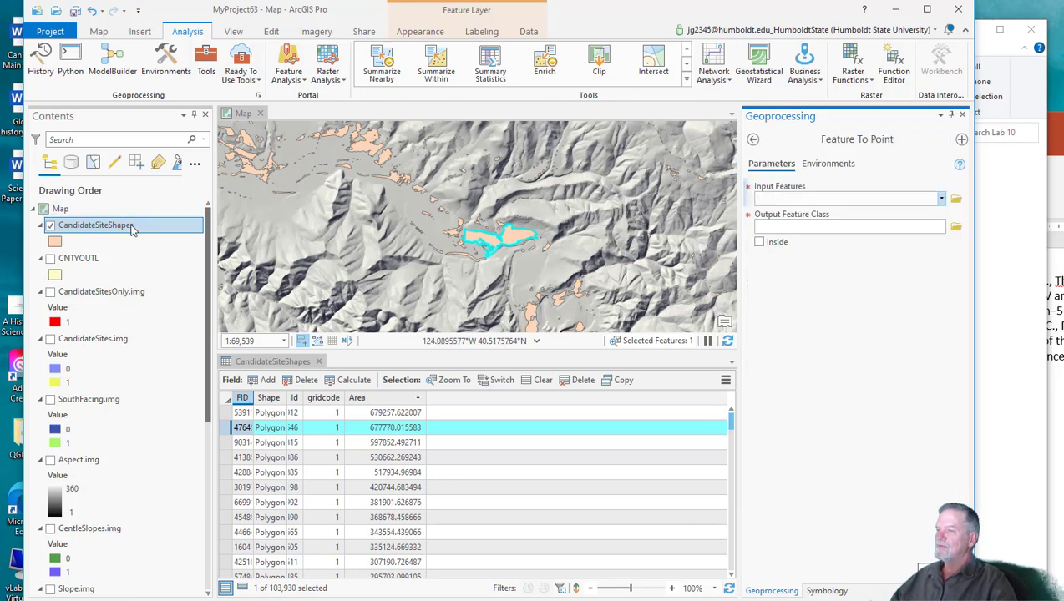
# Step: Make a layer from the selected feature of CandidateSiteShapes and hide the original CandidateSiteShapes layer to check the isolated polygon
pyautogui.rightClick(131, 228)
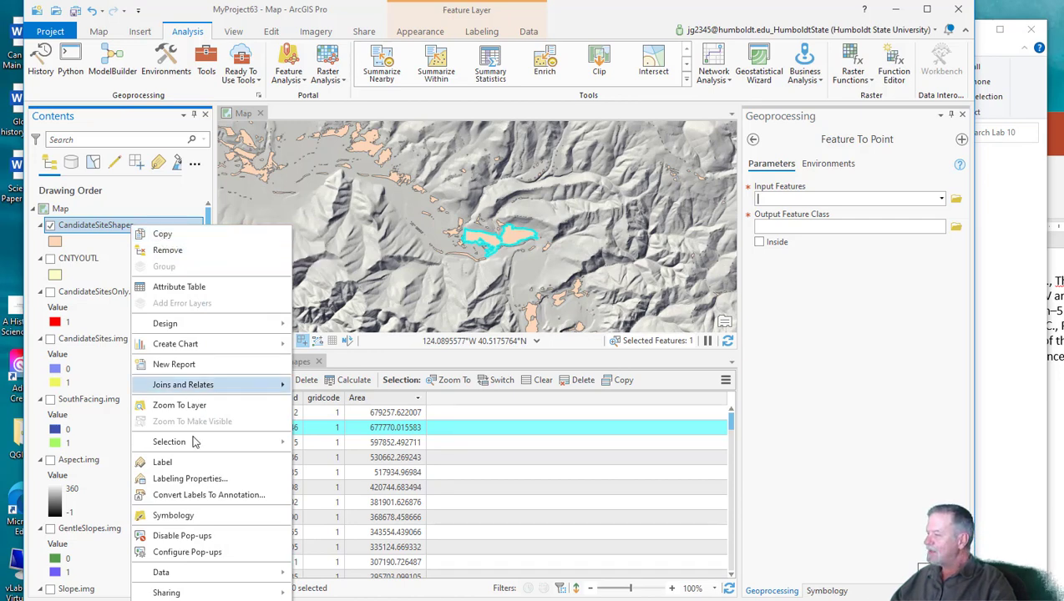
pyautogui.moveTo(195, 444)
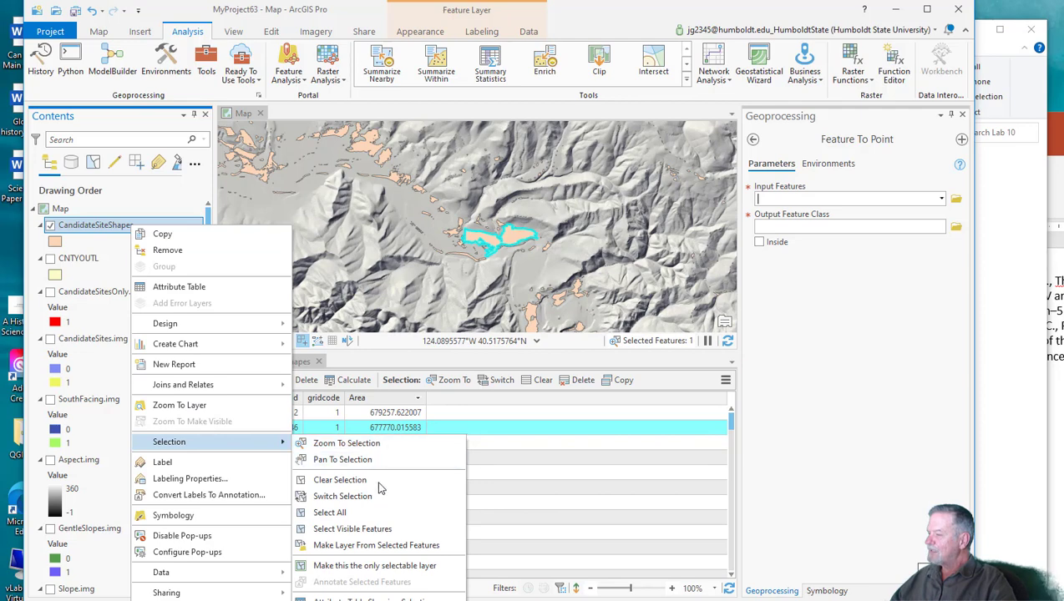
pyautogui.click(392, 546)
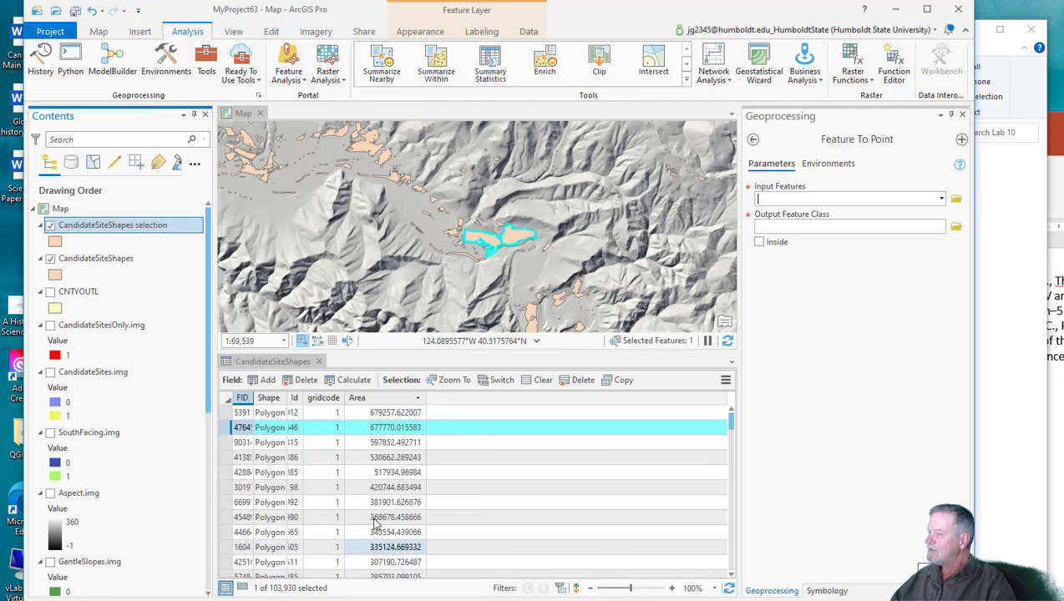
pyautogui.click(51, 259)
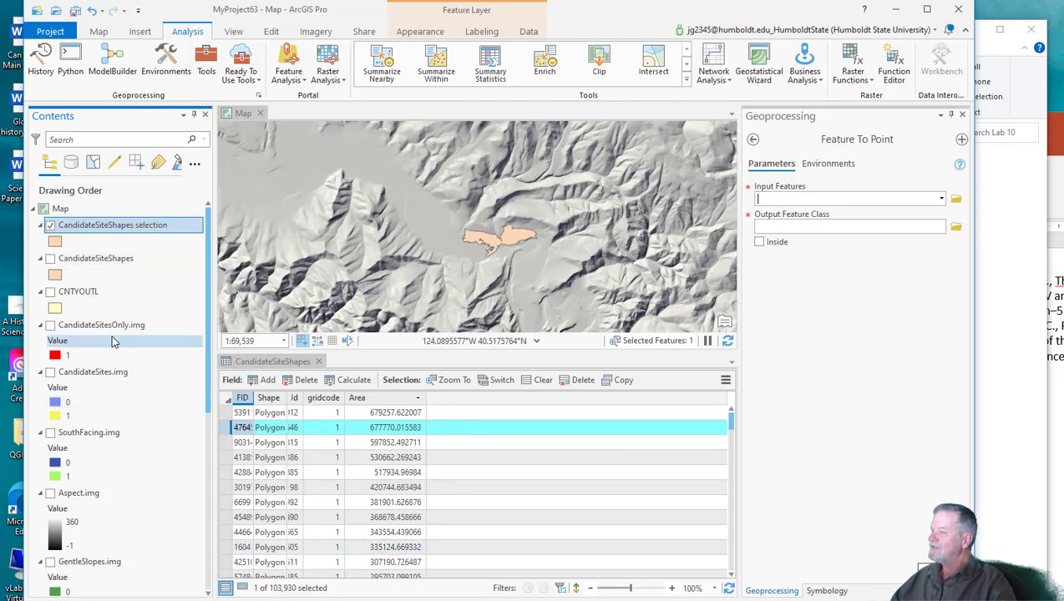
pyautogui.scroll(-5, 498, 243)
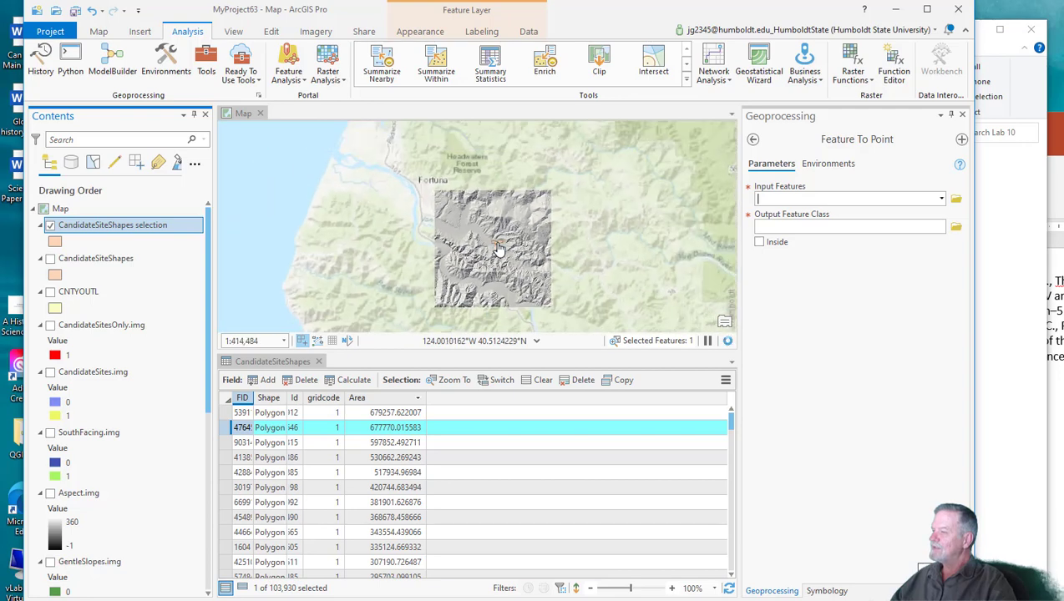
pyautogui.scroll(6, 498, 248)
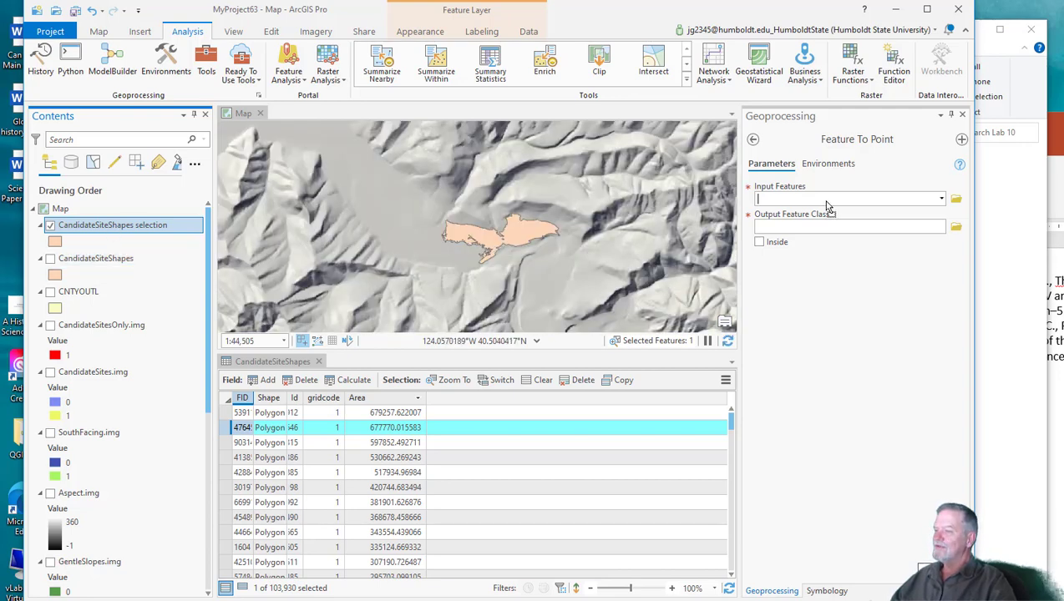
# Step: Run Feature To Point on CandidateSiteShapes selection with LookoutTower.shp as the output feature class in the UTM Zone 10 North folder
pyautogui.moveTo(827, 206); pyautogui.dragTo(827, 206)
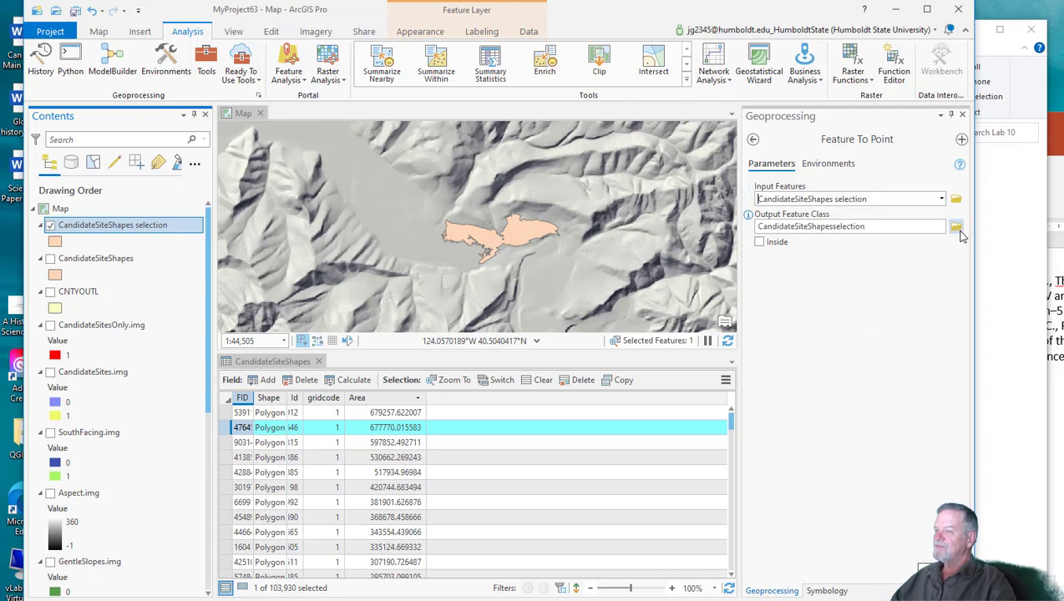
pyautogui.click(956, 227)
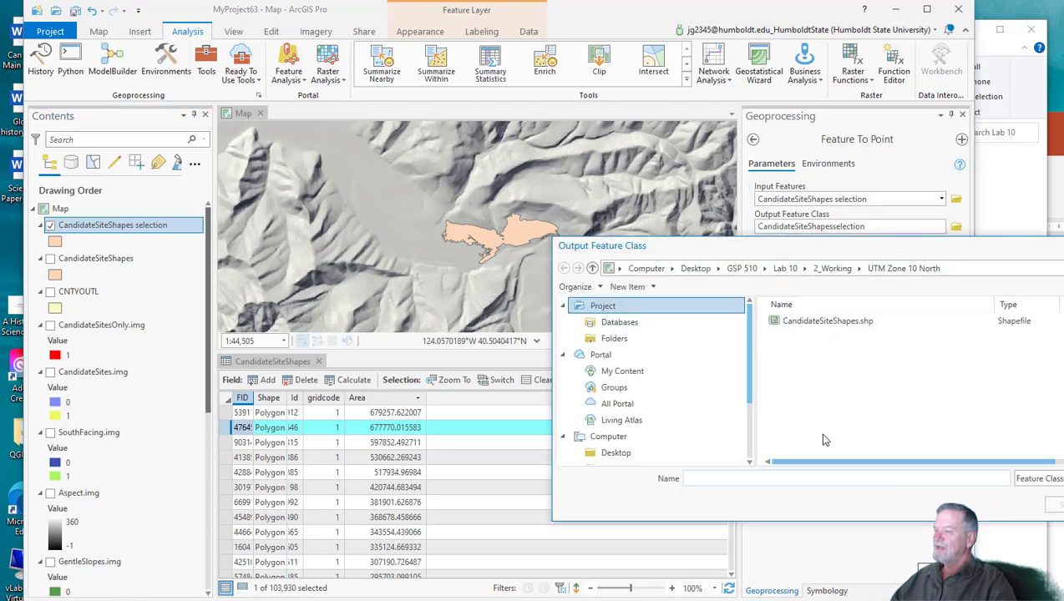
pyautogui.write('Loc')
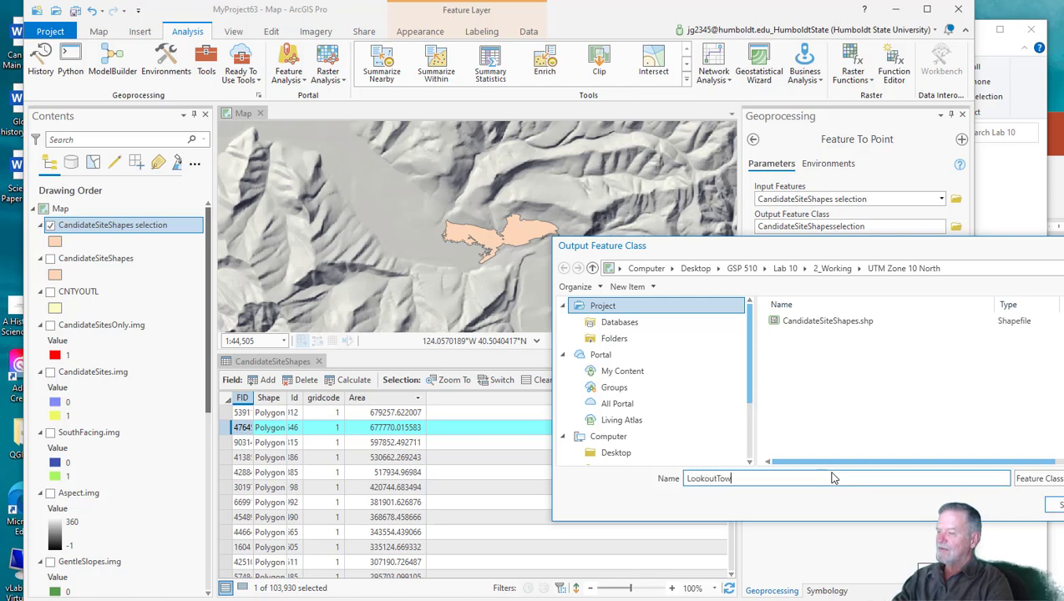
pyautogui.write('koutTower.shp')
pyautogui.press('Return')
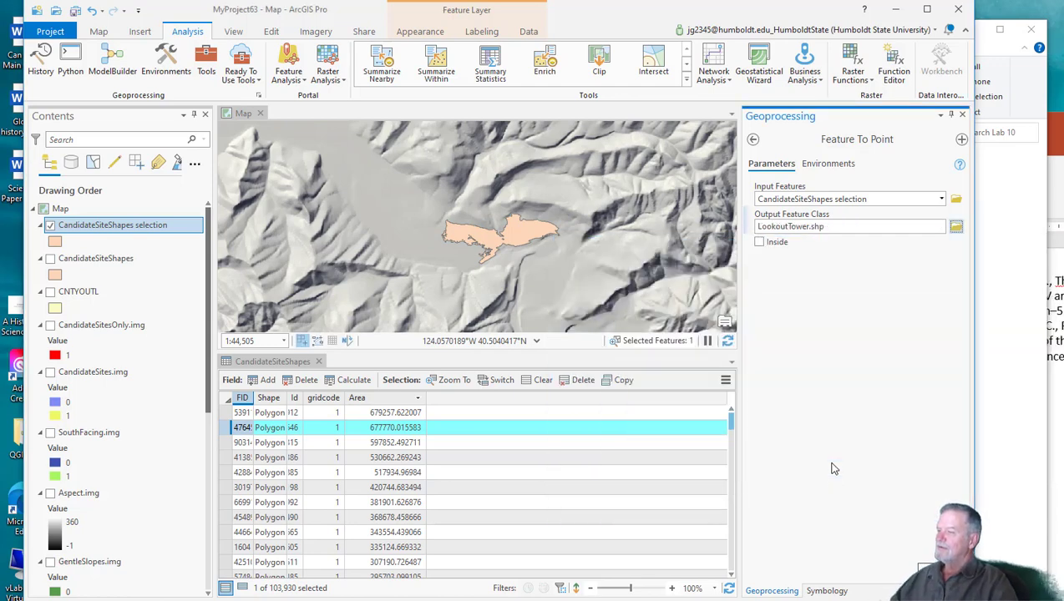
pyautogui.click(930, 540)
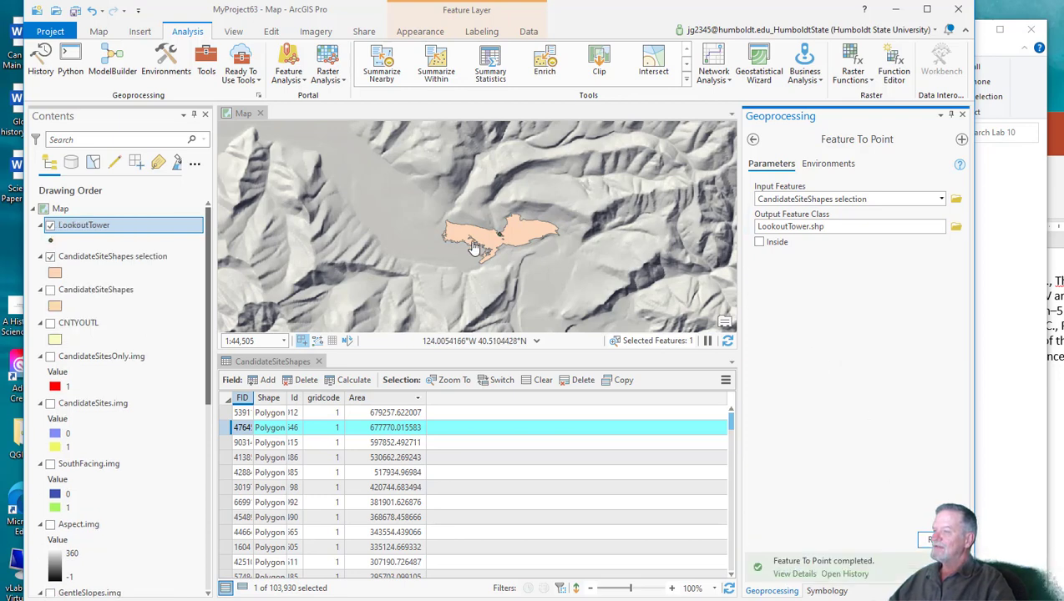
# Step: Rerun Feature To Point with the Inside option enabled, overwriting LookoutTower.shp, and check the point's position within the polygon
pyautogui.scroll(5, 501, 242)
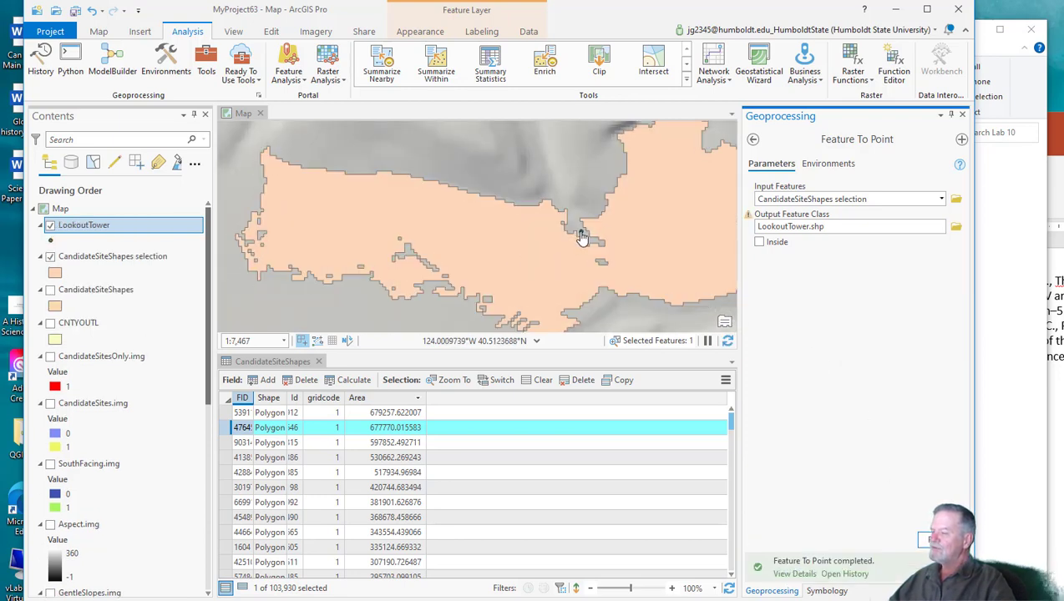
pyautogui.click(759, 242)
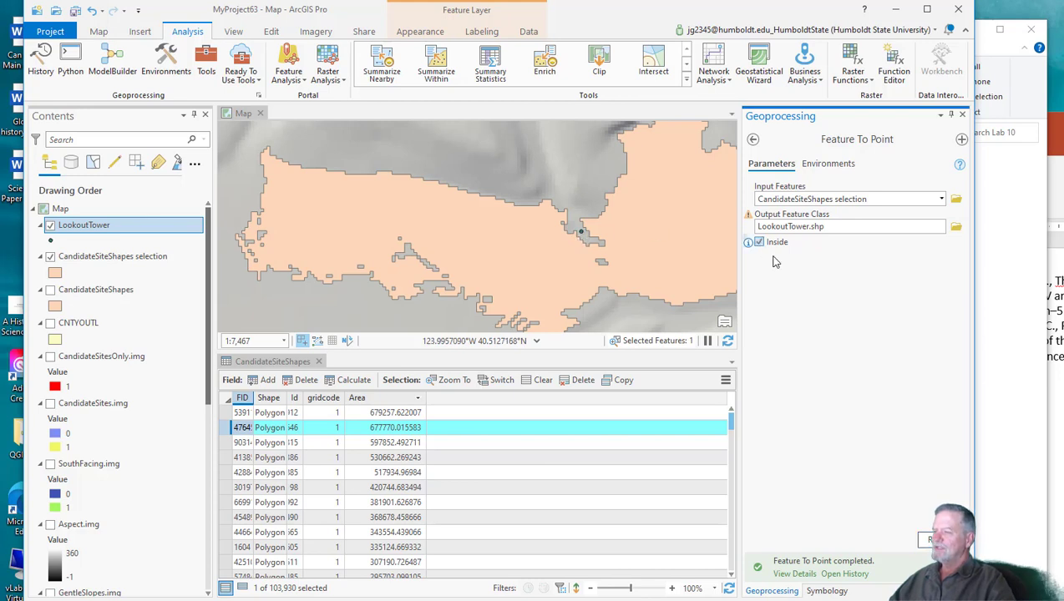
pyautogui.scroll(-1, 591, 267)
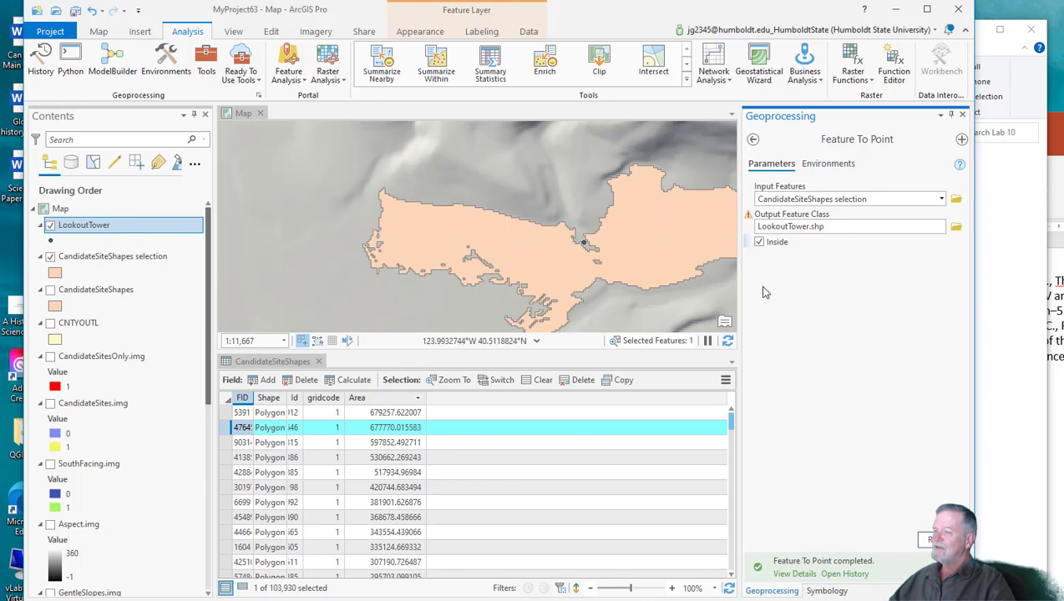
pyautogui.click(924, 544)
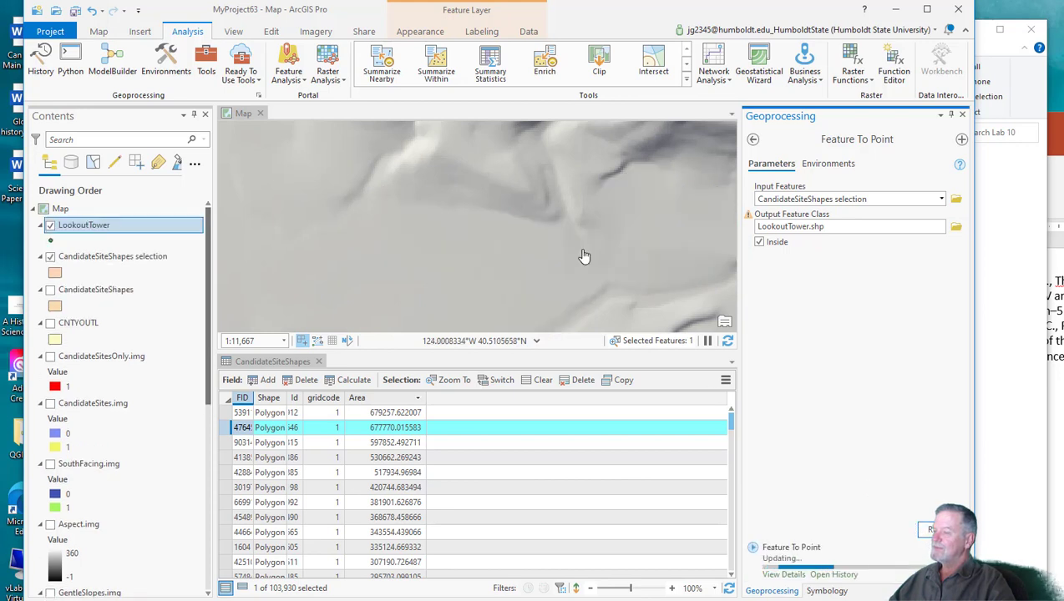
pyautogui.click(601, 288)
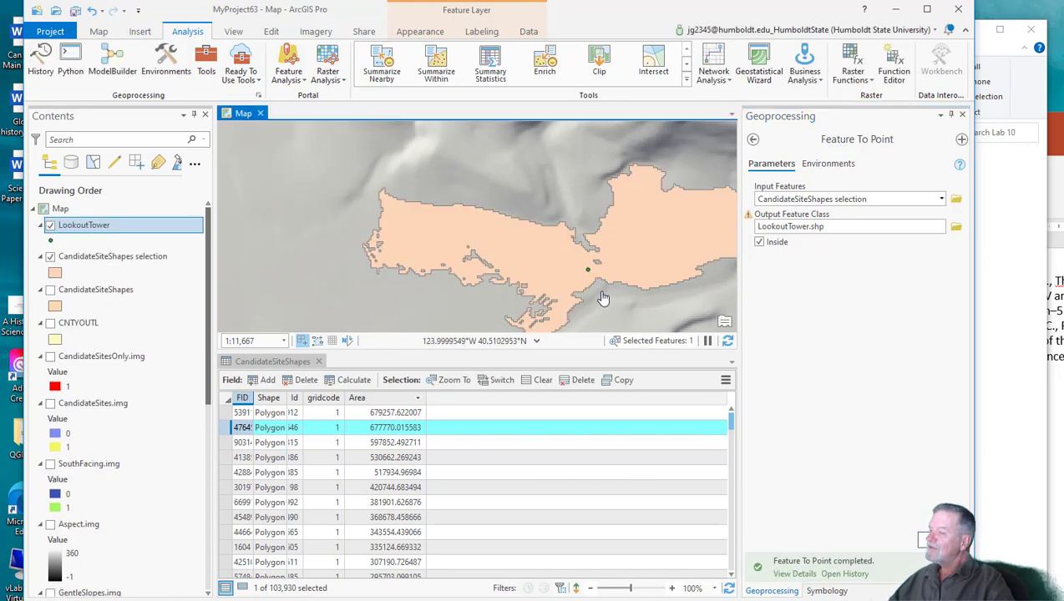
pyautogui.moveTo(605, 297); pyautogui.dragTo(592, 299)
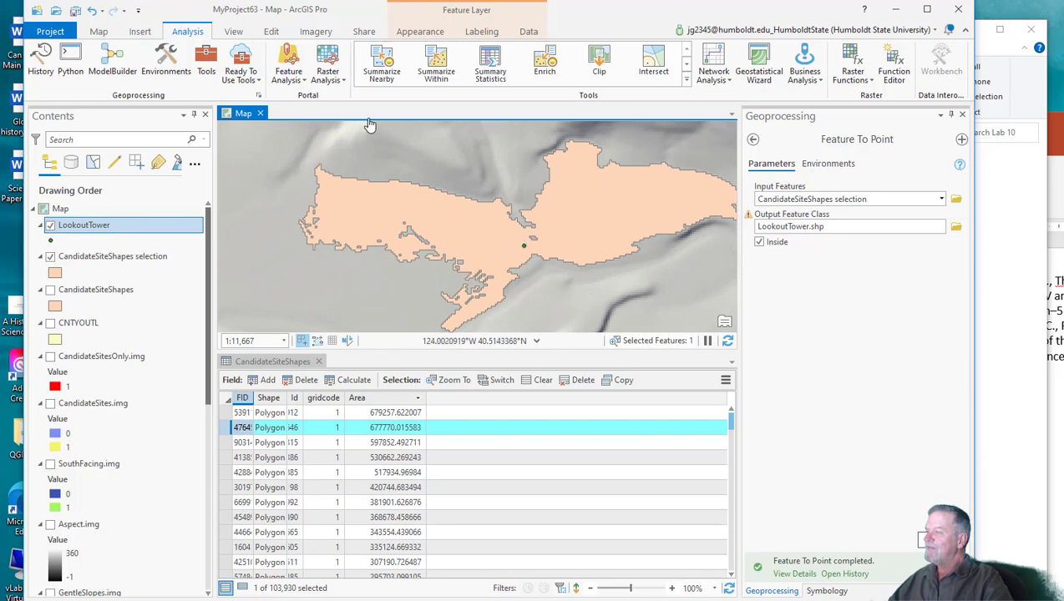
# Step: Search the geoprocessing tools for "viewshed" and open the Viewshed tool from 3D Analyst Tools
pyautogui.click(206, 67)
pyautogui.tripleClick(769, 140)
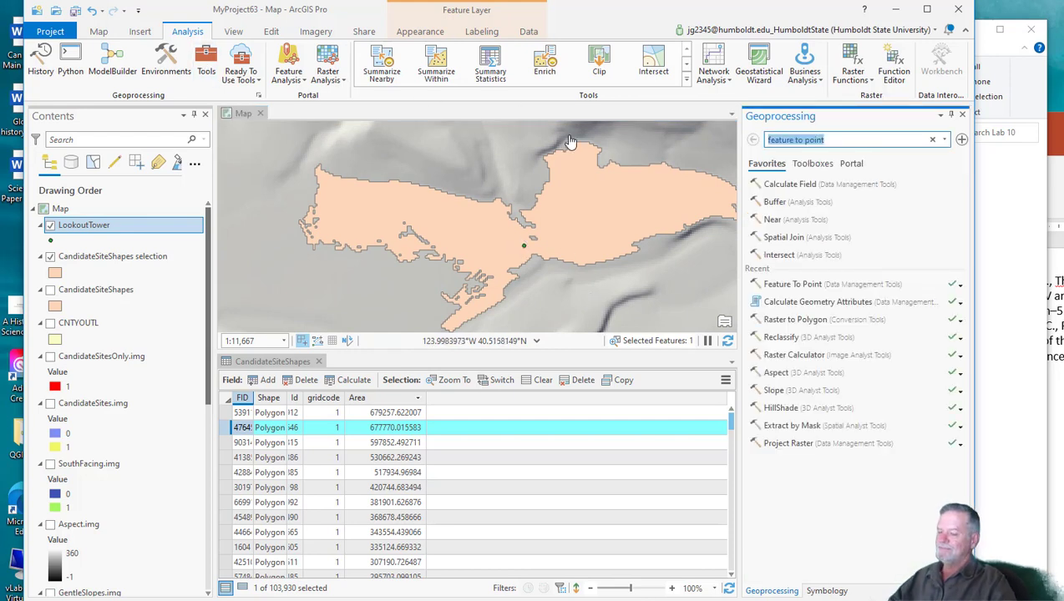
pyautogui.write('viewshed')
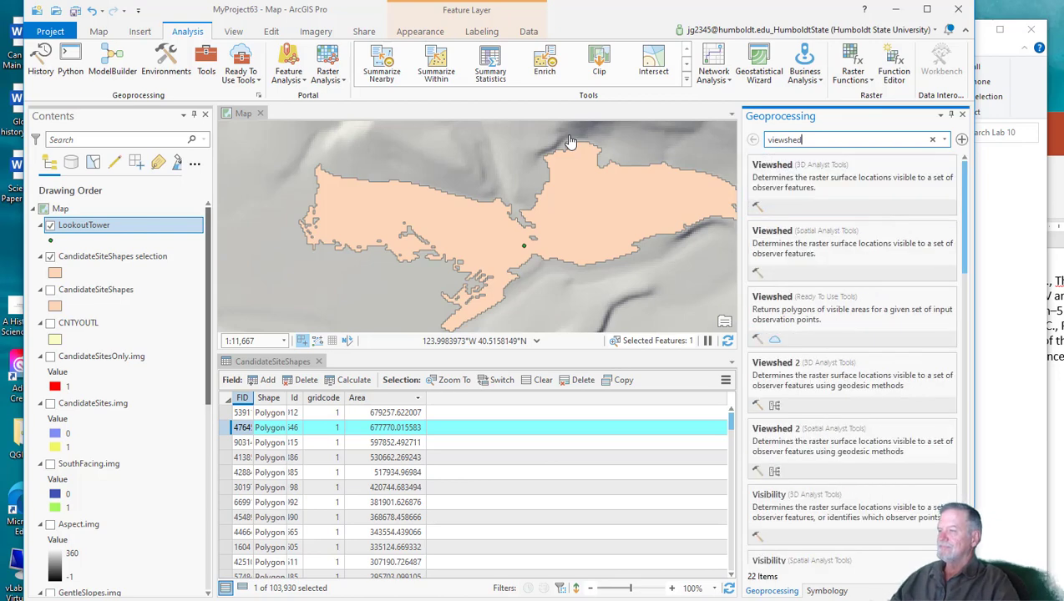
pyautogui.click(774, 173)
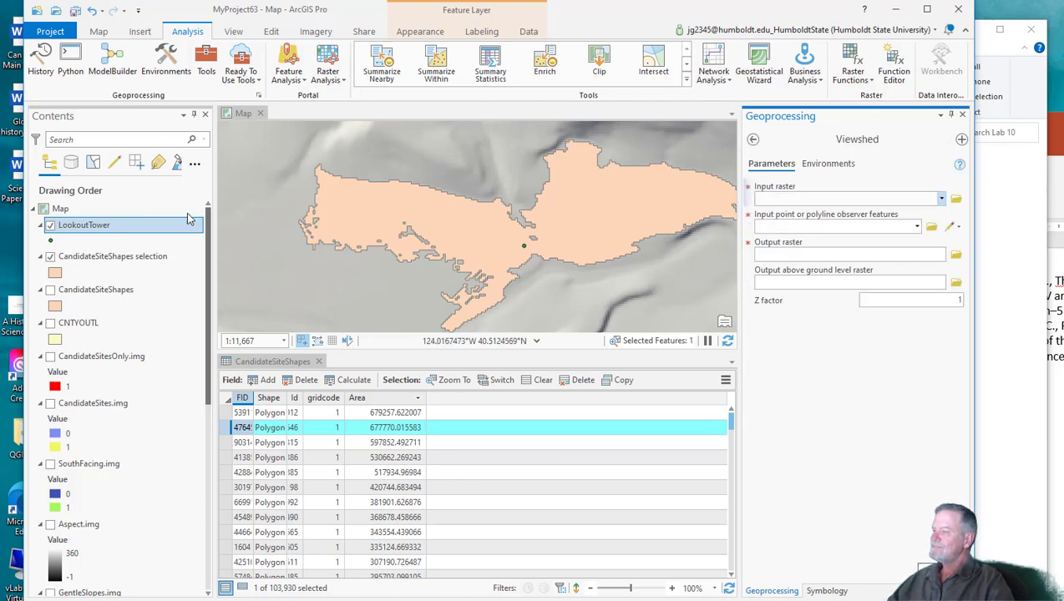
# Step: Set the Viewshed input raster to Moasic_Clip.img and the observer features to LookoutTower
pyautogui.click(94, 257)
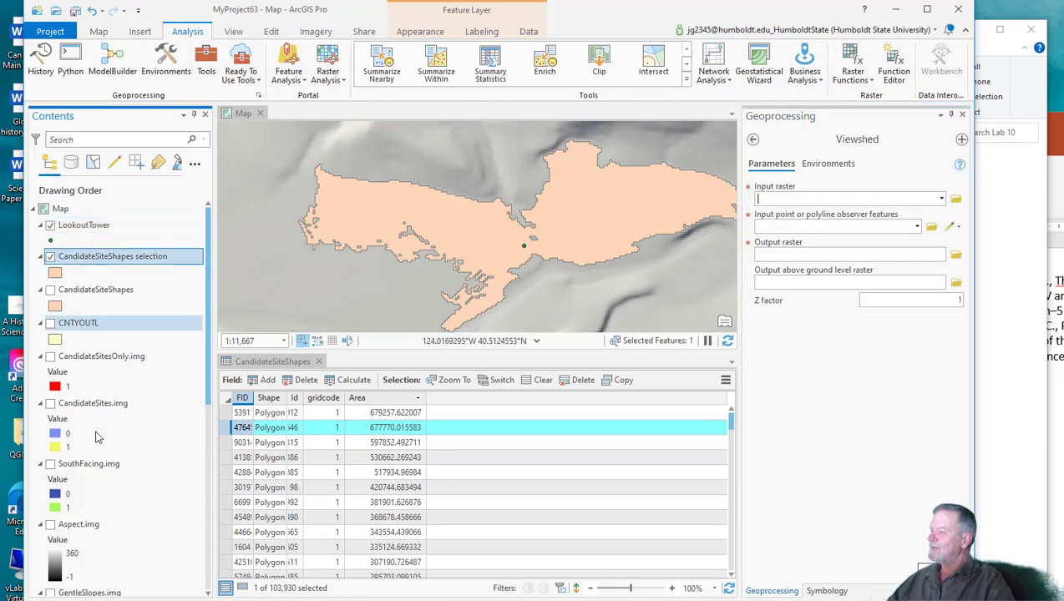
pyautogui.scroll(-3, 115, 493)
pyautogui.scroll(-3, 115, 492)
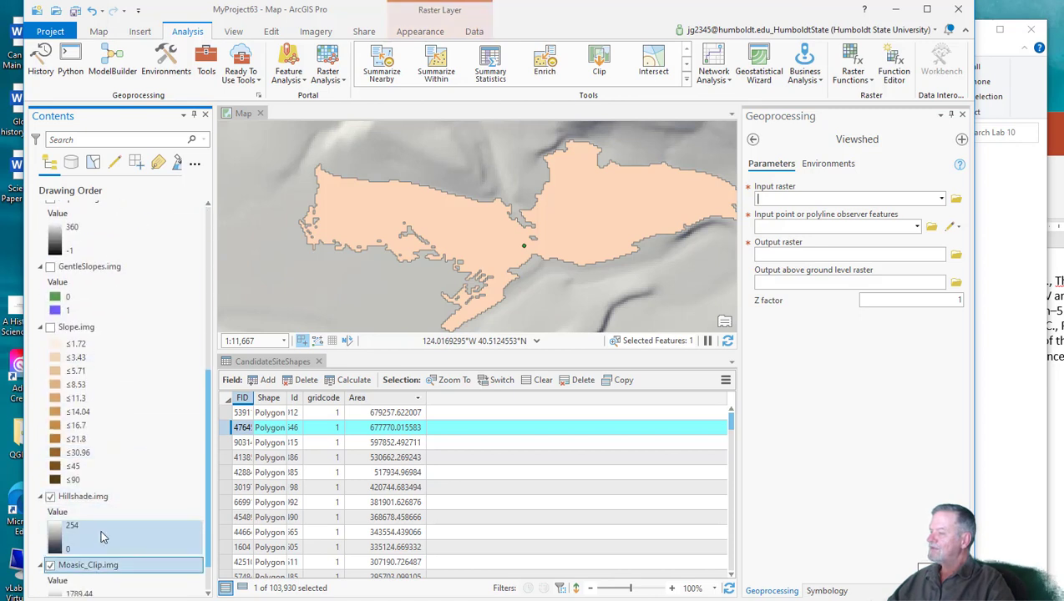
pyautogui.scroll(-1, 104, 536)
pyautogui.moveTo(99, 528); pyautogui.dragTo(863, 201)
pyautogui.scroll(6, 151, 235)
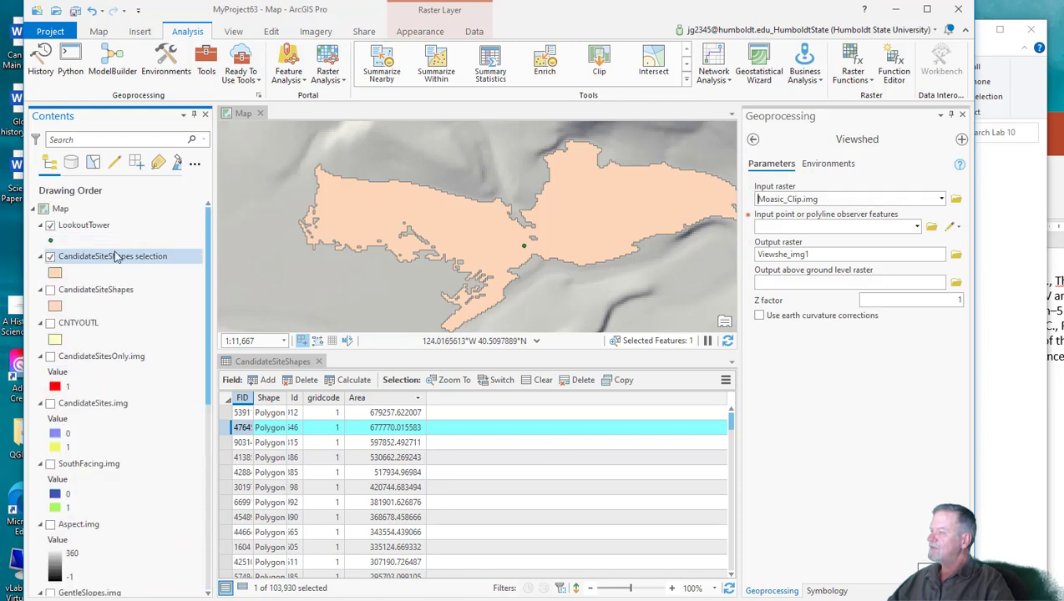
pyautogui.click(83, 225)
pyautogui.moveTo(790, 241); pyautogui.dragTo(801, 226)
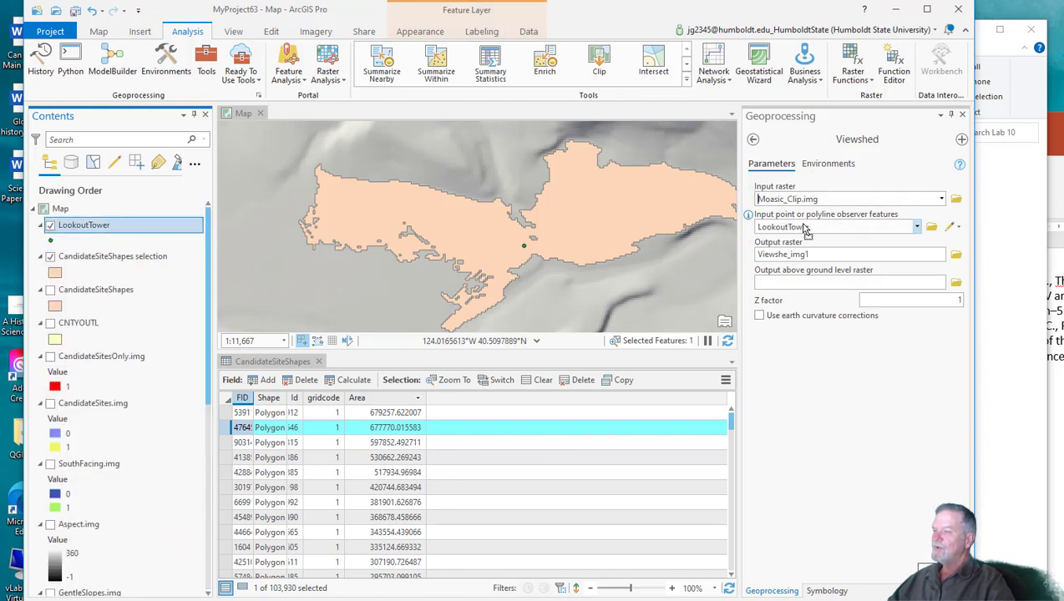
# Step: Name the output raster Viewshed1.img in the UTM Zone 10 North folder and run Viewshed
pyautogui.click(956, 255)
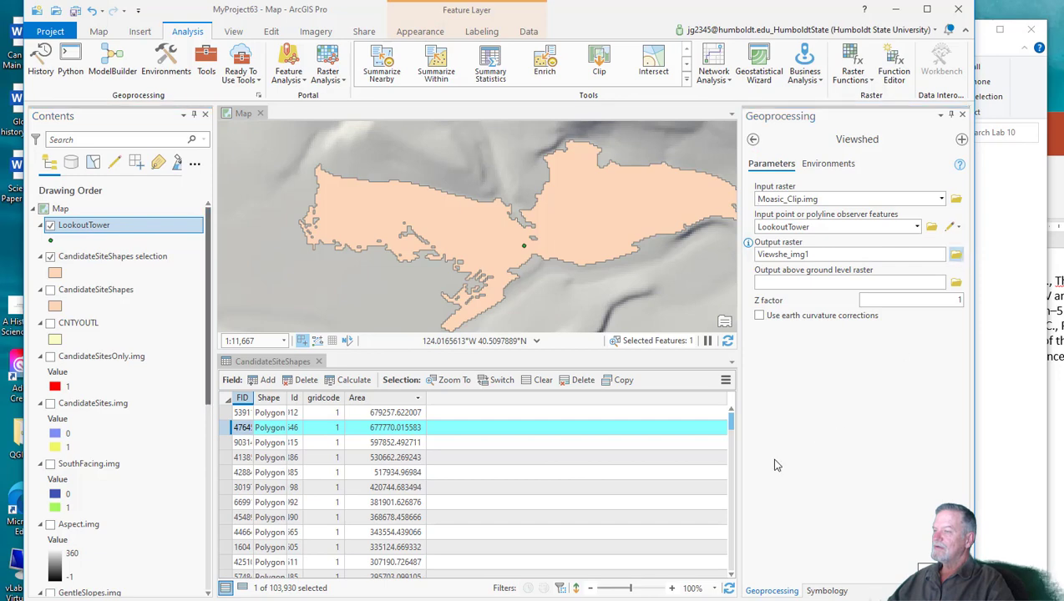
pyautogui.write('Vie')
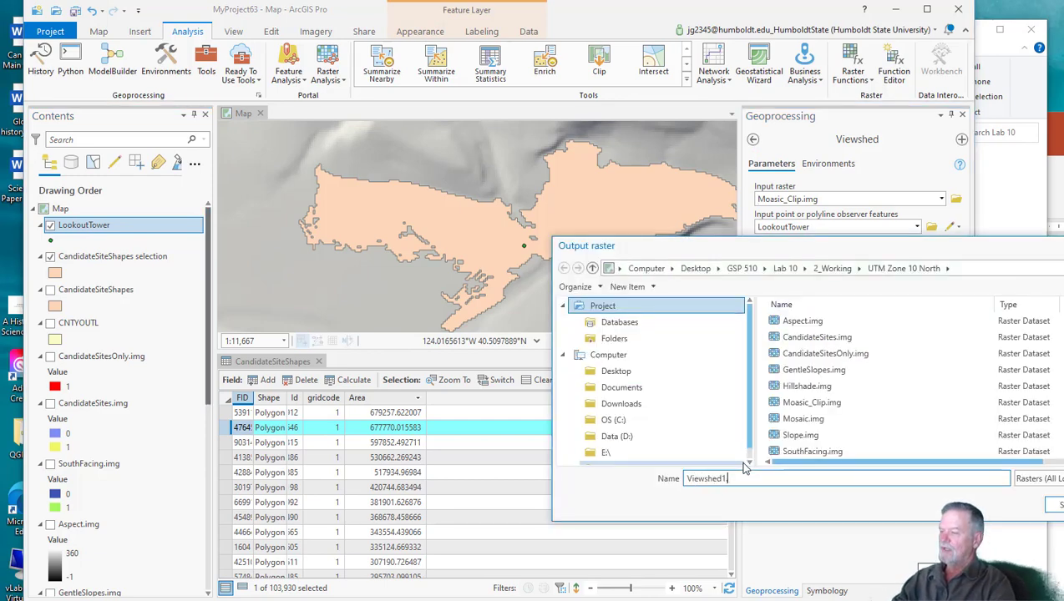
pyautogui.write('wshed1')
pyautogui.press('Return')
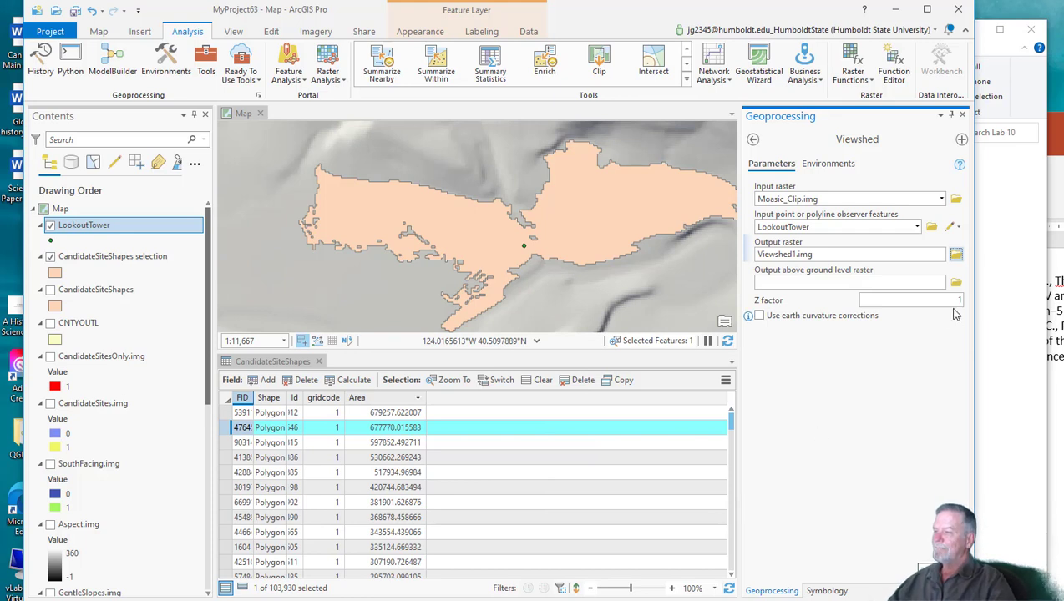
pyautogui.click(949, 298)
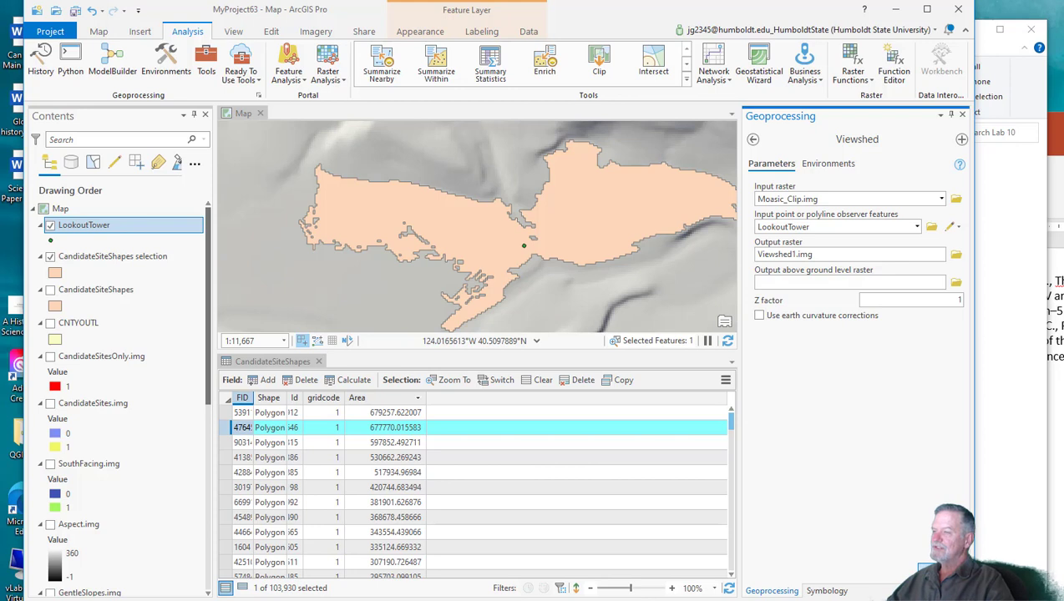
pyautogui.click(929, 570)
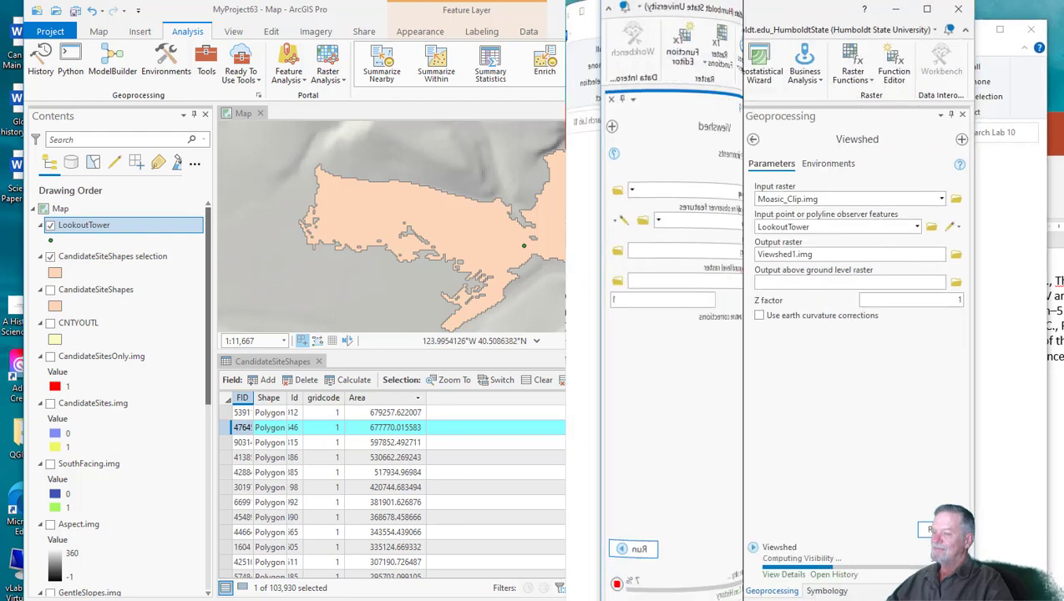
# Step: Close the CandidateSiteShapes table and examine the extent of the Viewshed1.img visible areas around the lookout tower at several map scales
pyautogui.scroll(-2, 522, 210)
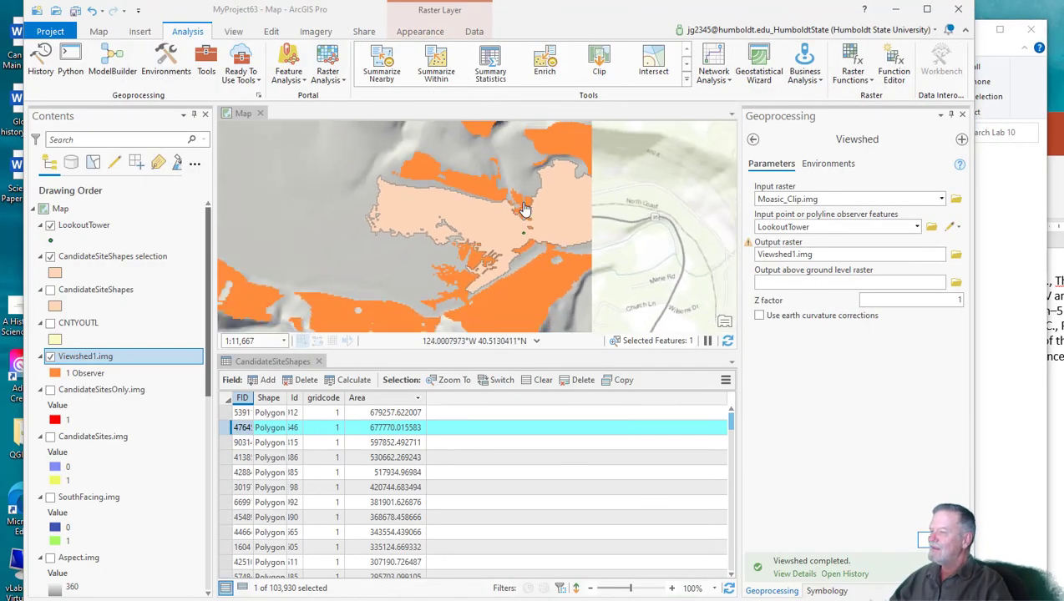
pyautogui.click(319, 362)
pyautogui.scroll(-3, 572, 378)
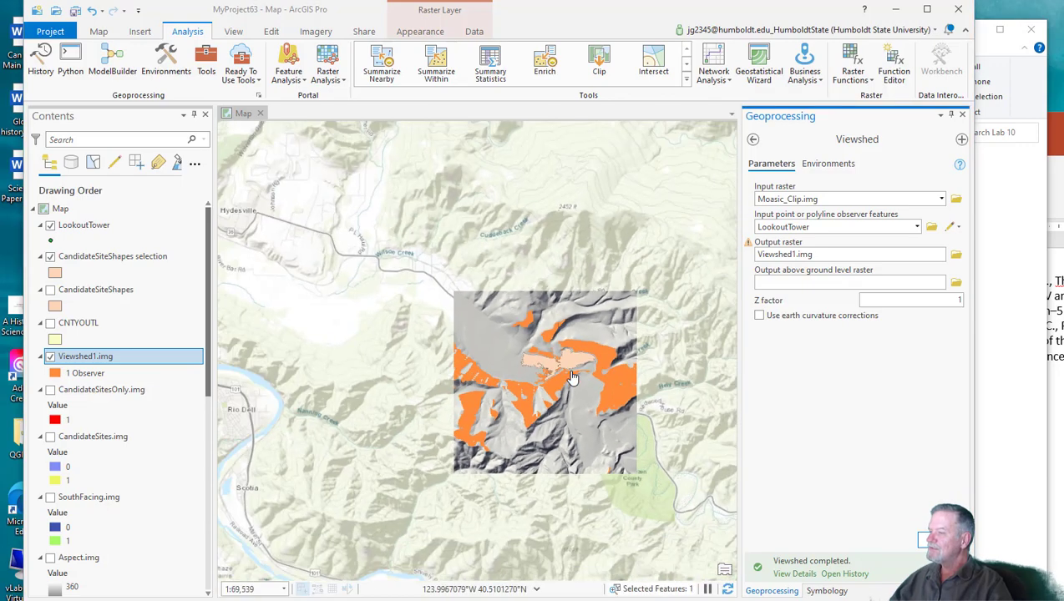
pyautogui.scroll(2, 572, 378)
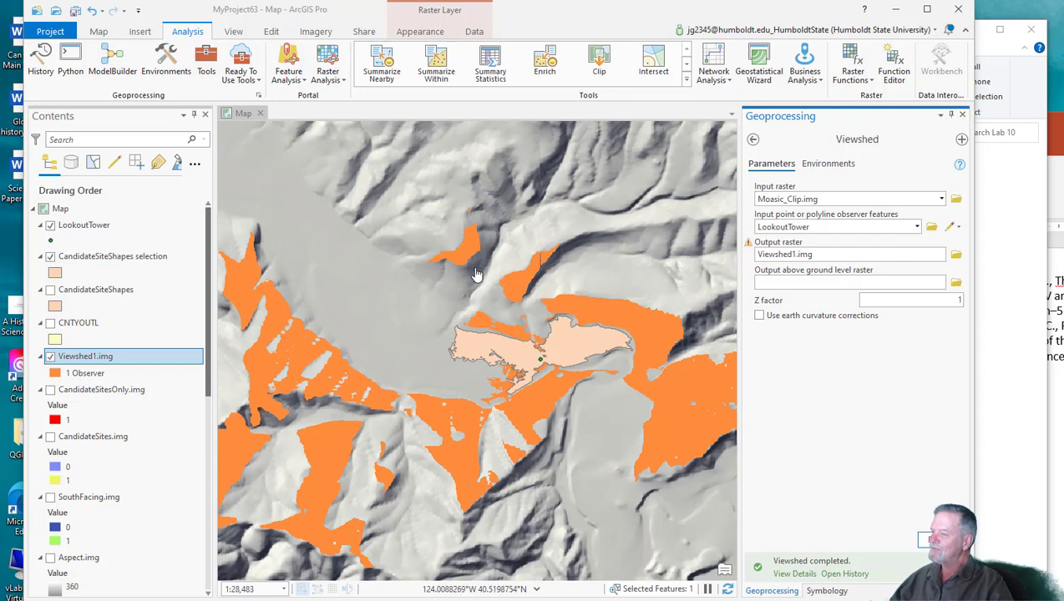
pyautogui.scroll(-5, 462, 349)
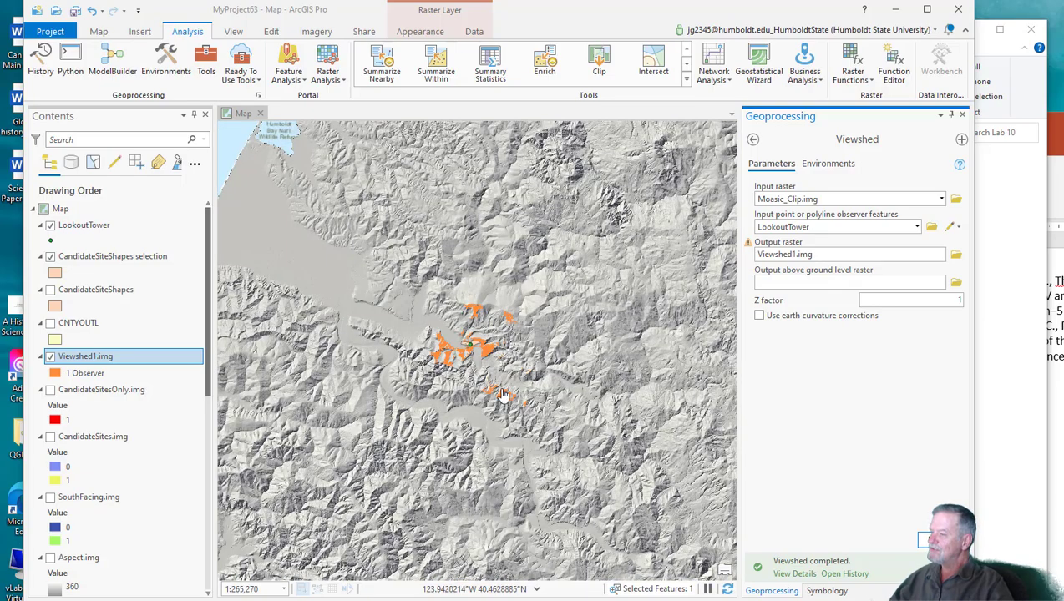
pyautogui.scroll(2, 449, 392)
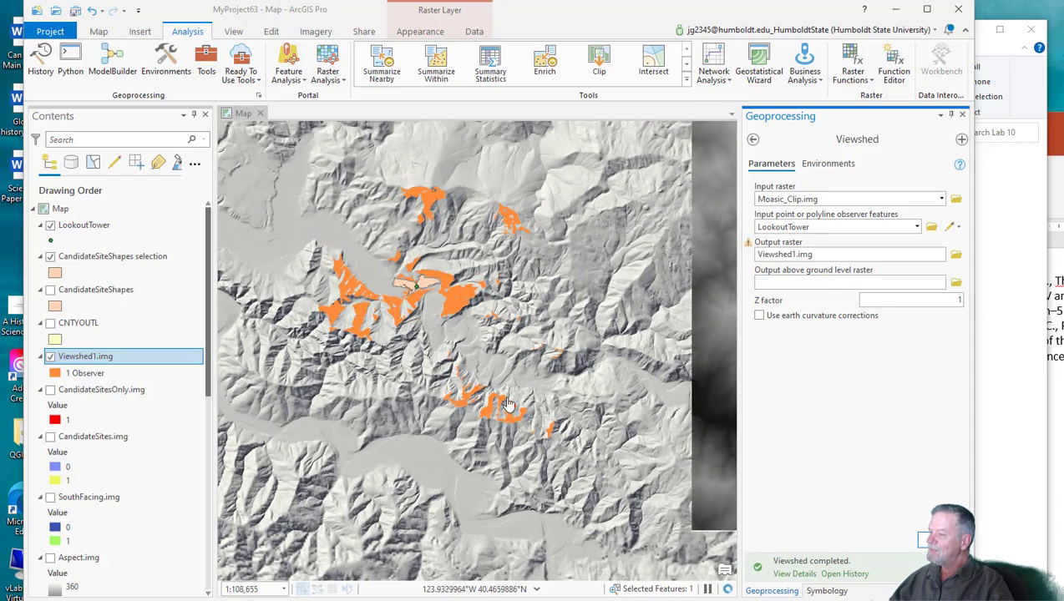
pyautogui.moveTo(422, 290); pyautogui.dragTo(456, 349)
pyautogui.scroll(3, 457, 349)
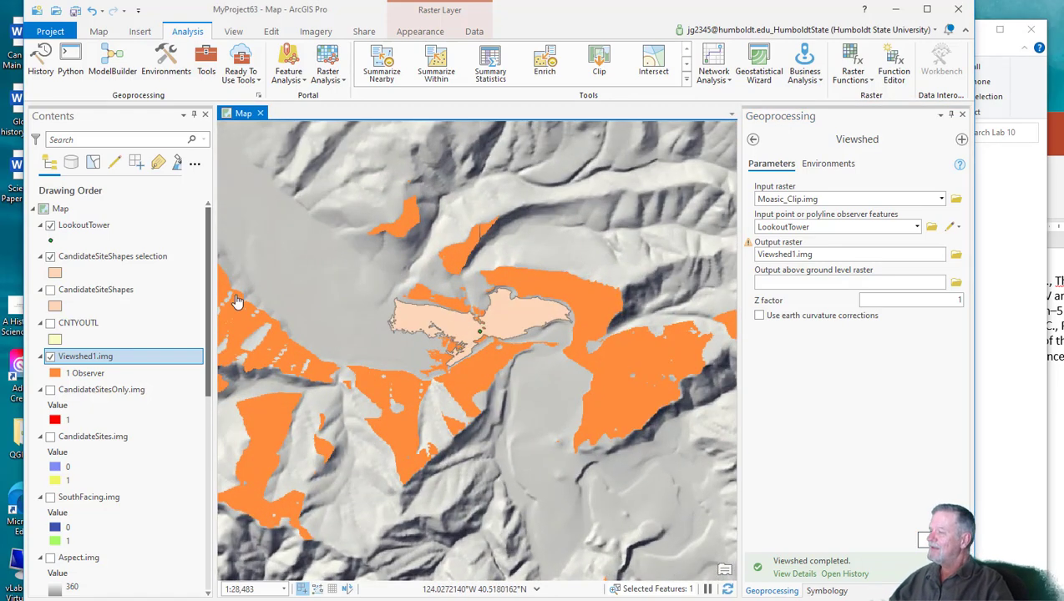
# Step: Add a field named OFFSETA with data type Double to the LookoutTower attribute table and save the field changes
pyautogui.rightClick(90, 229)
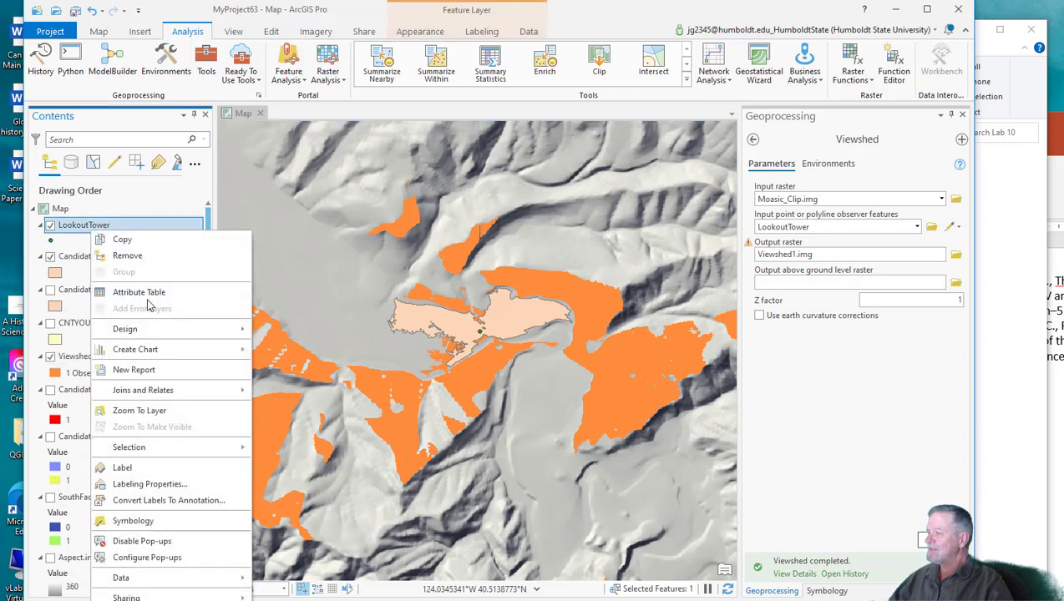
pyautogui.click(243, 292)
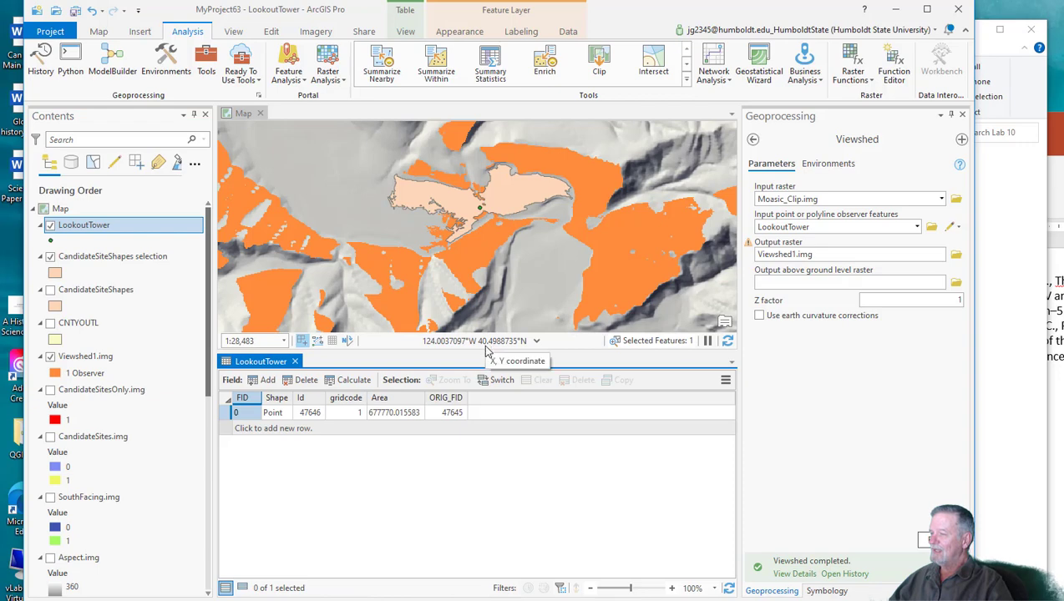
pyautogui.moveTo(484, 352); pyautogui.dragTo(486, 403)
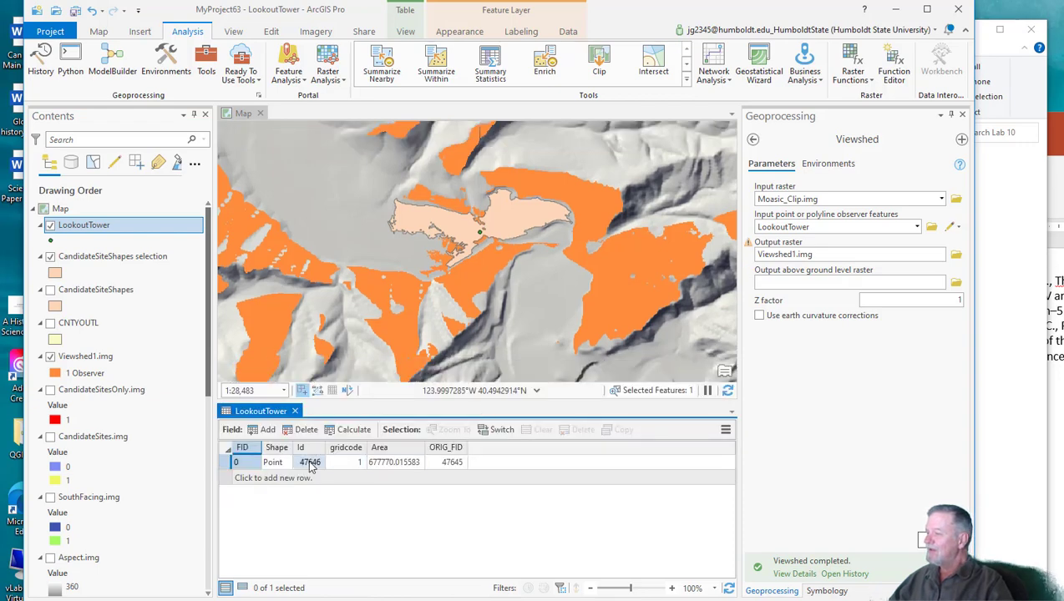
pyautogui.click(264, 431)
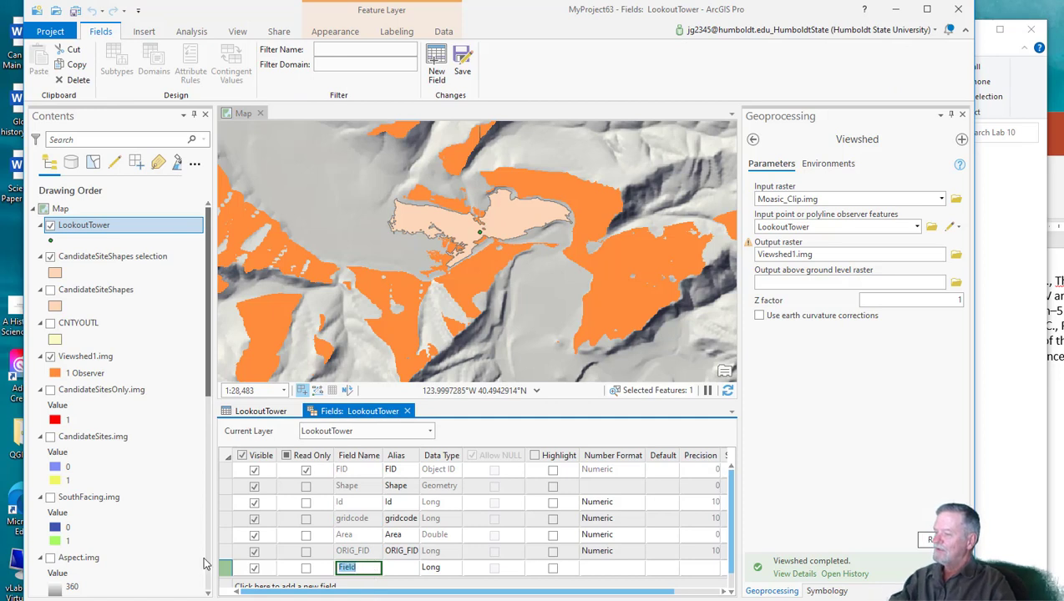
pyautogui.write('OFFSETA')
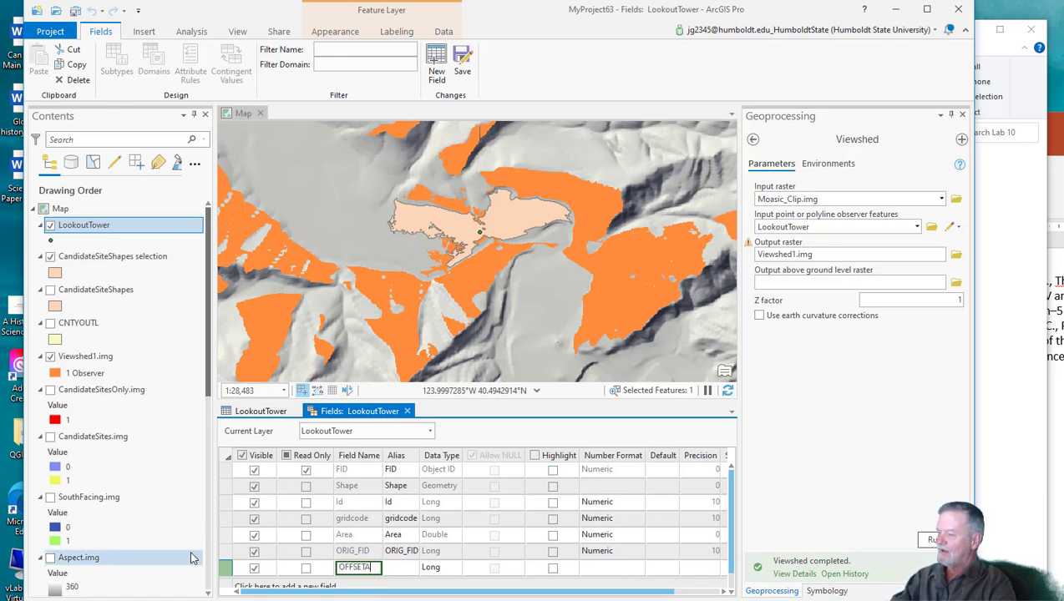
pyautogui.press('Tab')
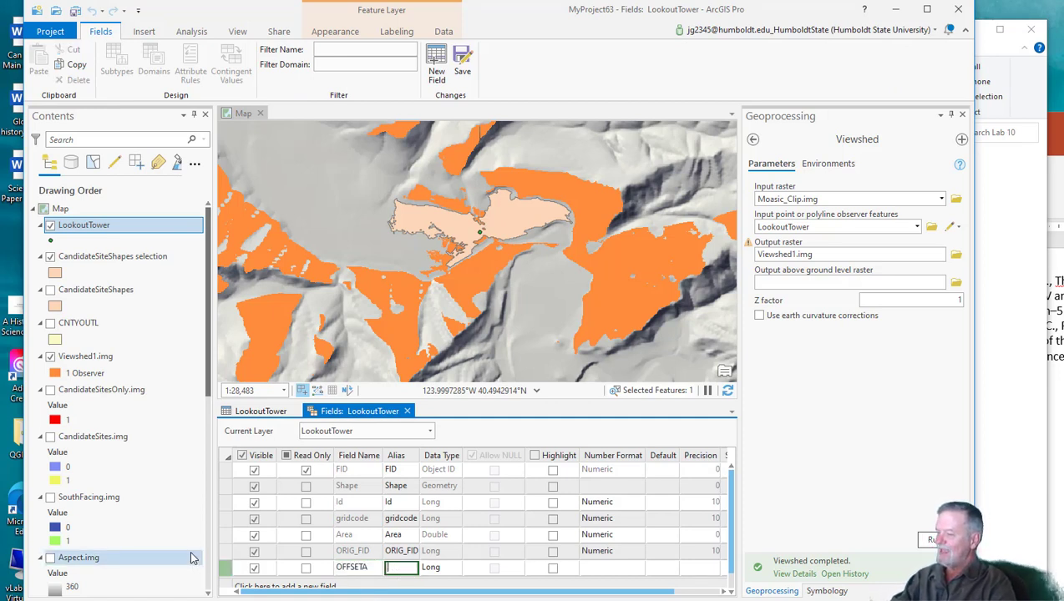
pyautogui.click(444, 572)
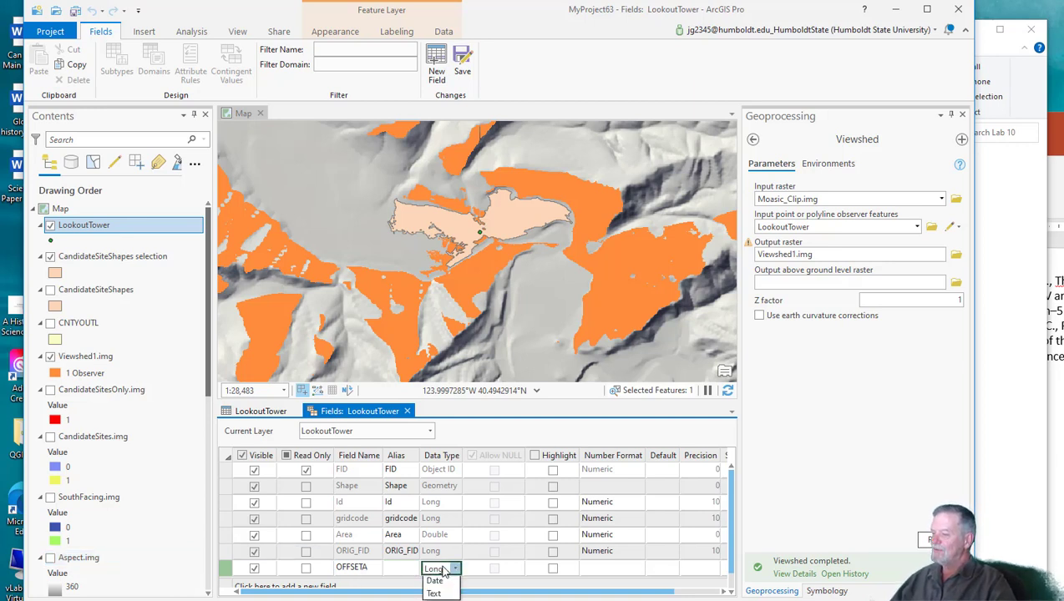
pyautogui.click(439, 595)
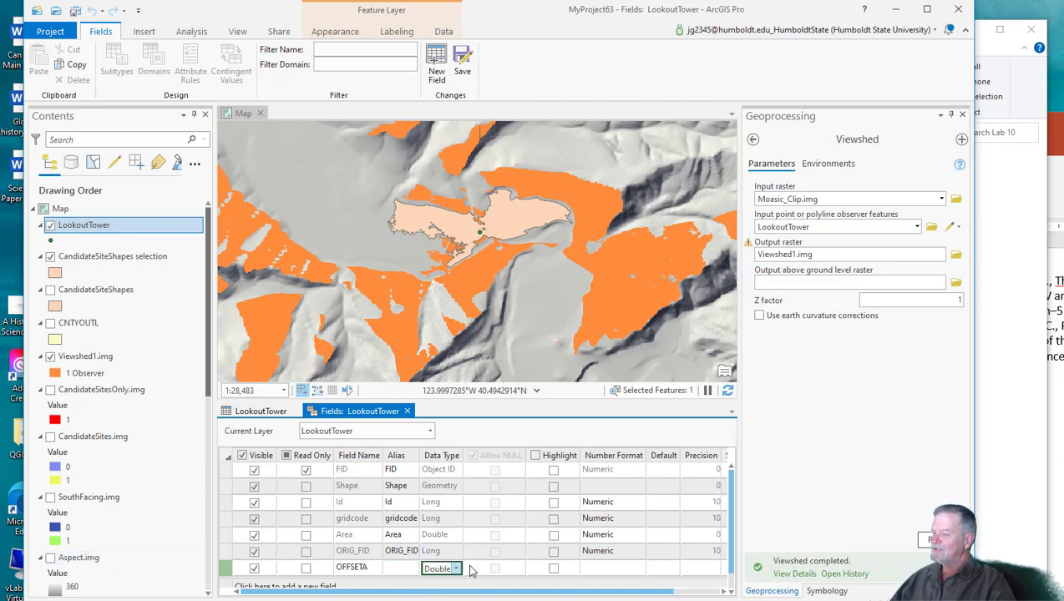
pyautogui.click(464, 66)
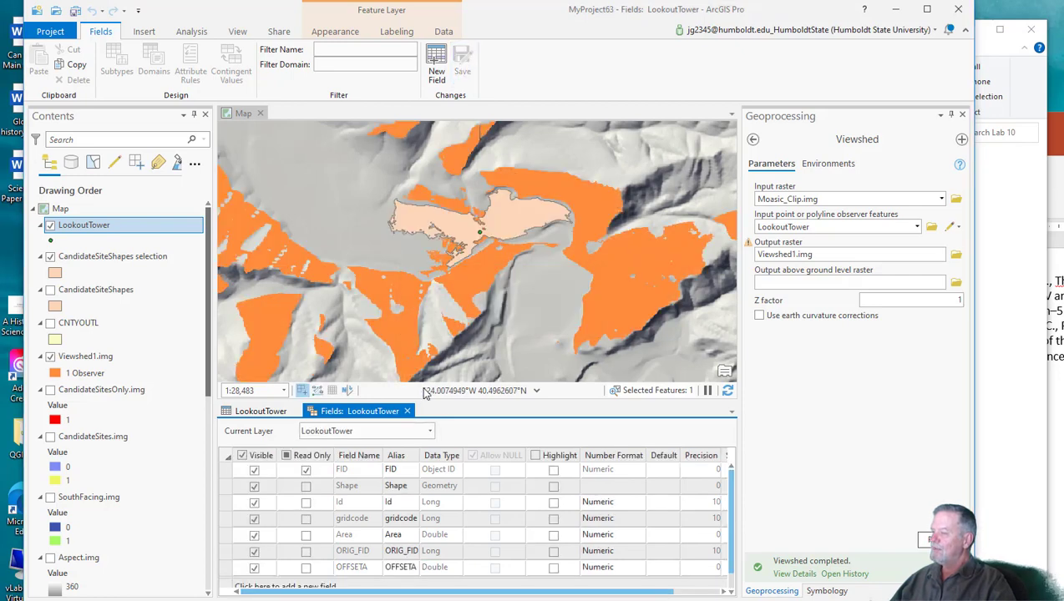
pyautogui.click(408, 413)
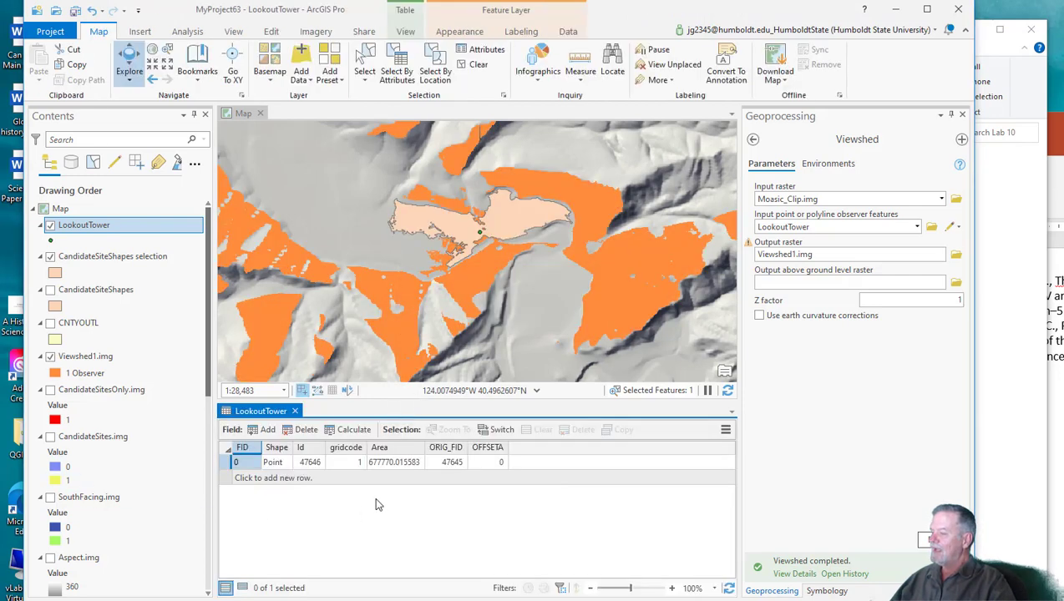
# Step: Set OFFSETA to 100 for the original lookout tower point in the LookoutTower attribute table
pyautogui.doubleClick(474, 462)
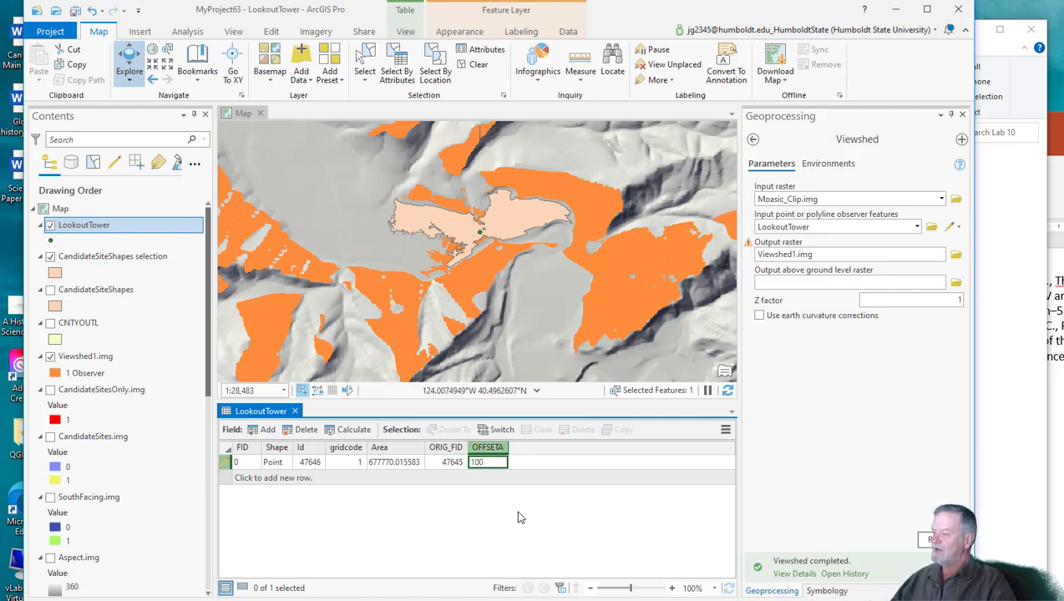
pyautogui.click(525, 473)
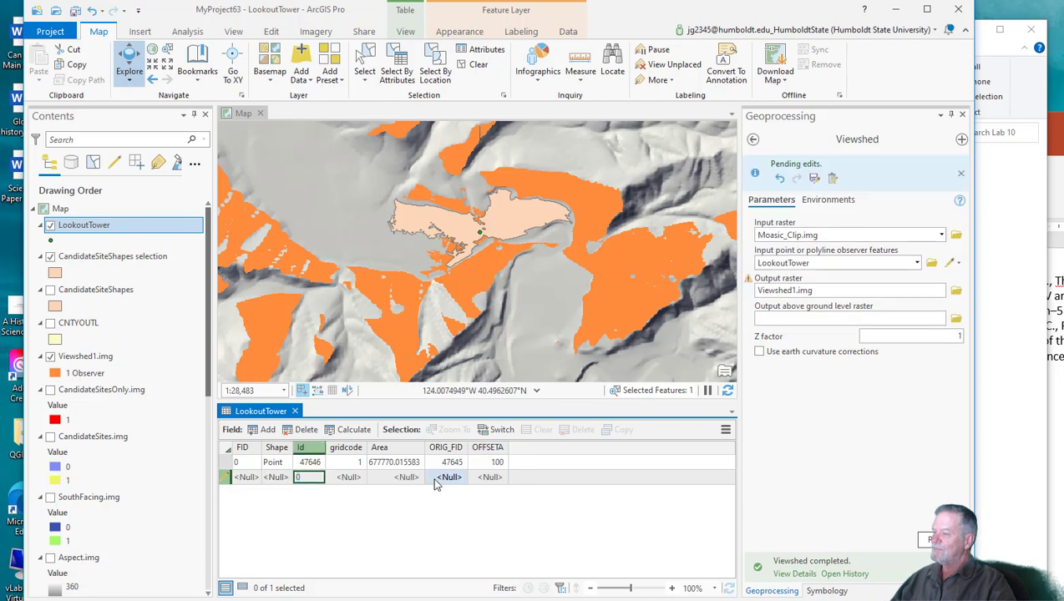
pyautogui.click(485, 465)
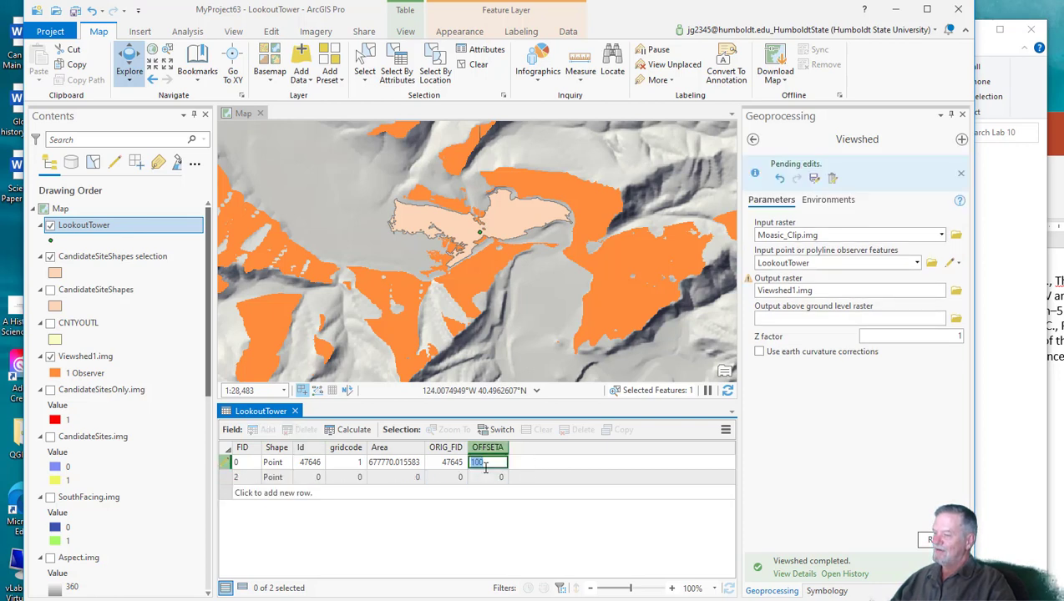
pyautogui.press('Return')
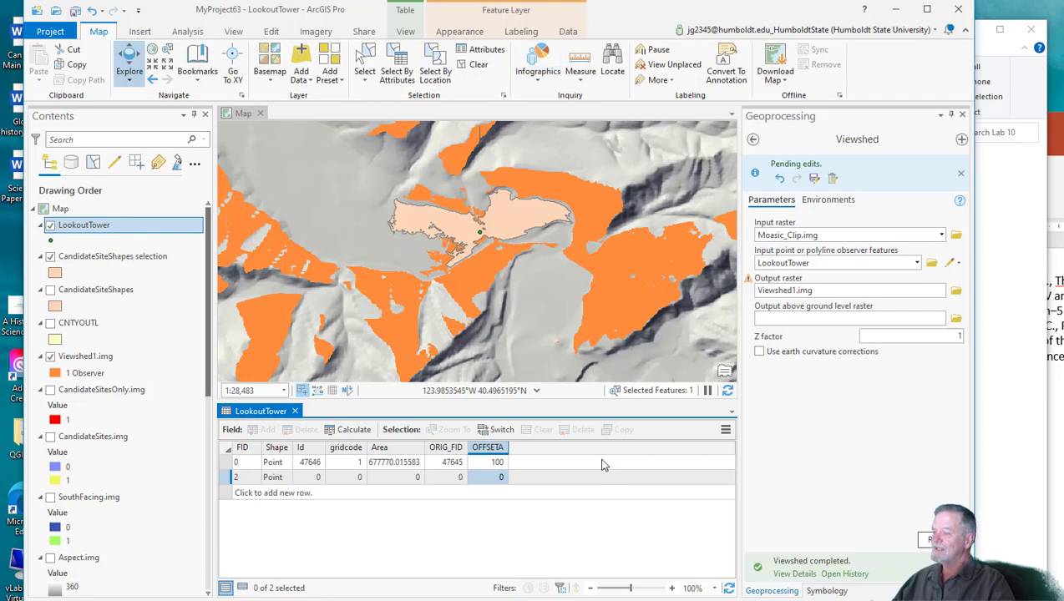
pyautogui.doubleClick(497, 465)
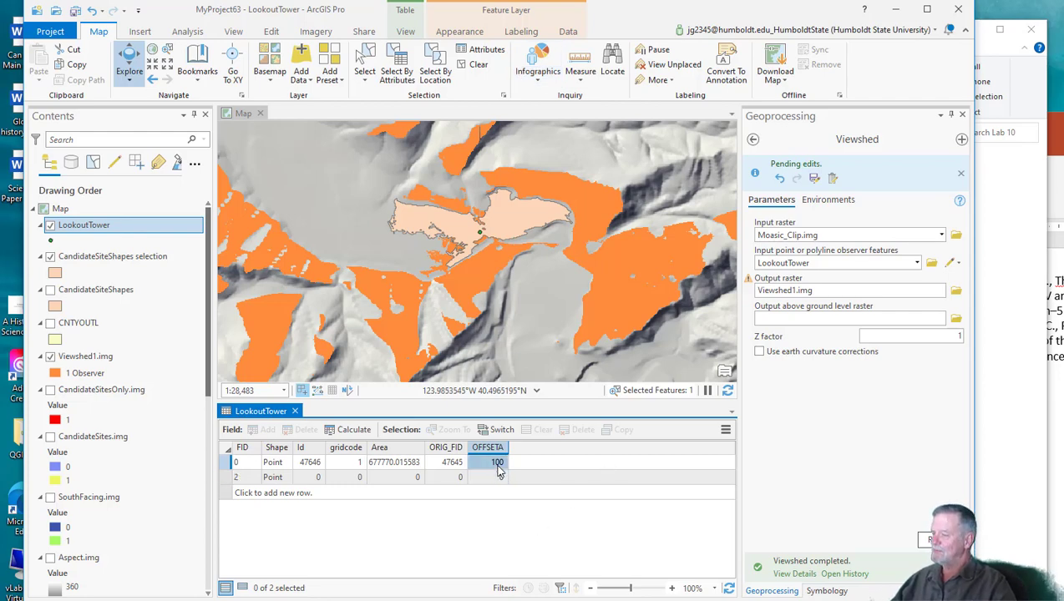
# Step: Close and reopen the LookoutTower attribute table to check its records
pyautogui.click(294, 411)
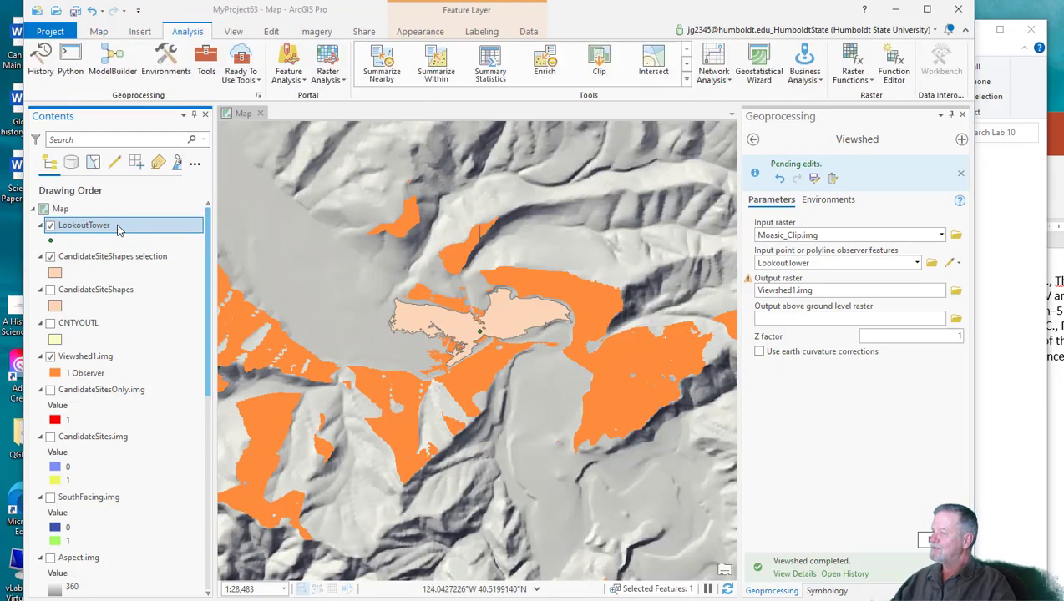
pyautogui.rightClick(119, 231)
pyautogui.press('Return')
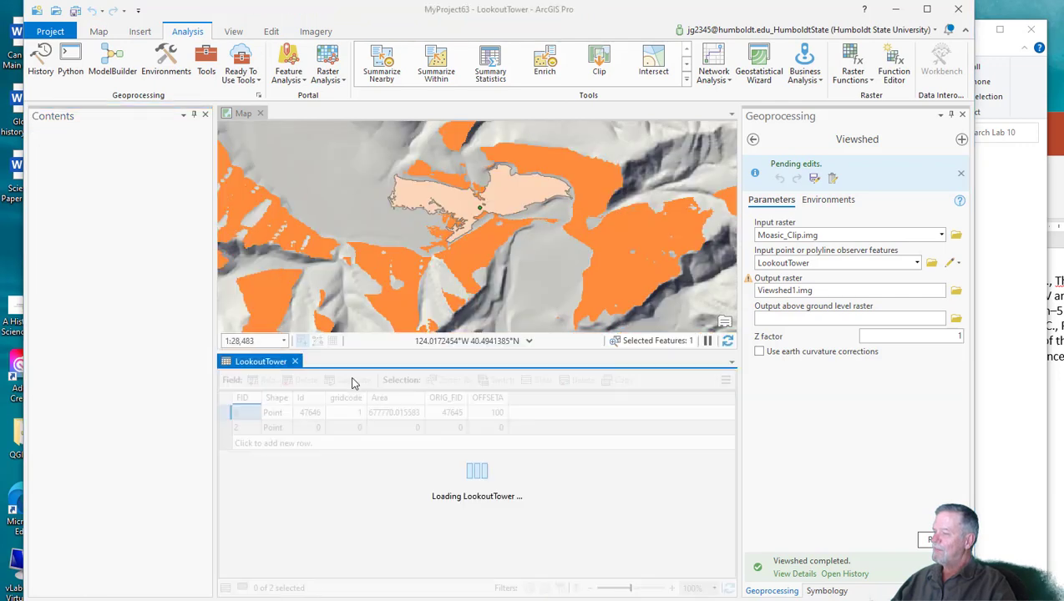
# Step: Delete the extra point record with FID 2 from the LookoutTower attribute table and close the table
pyautogui.click(305, 429)
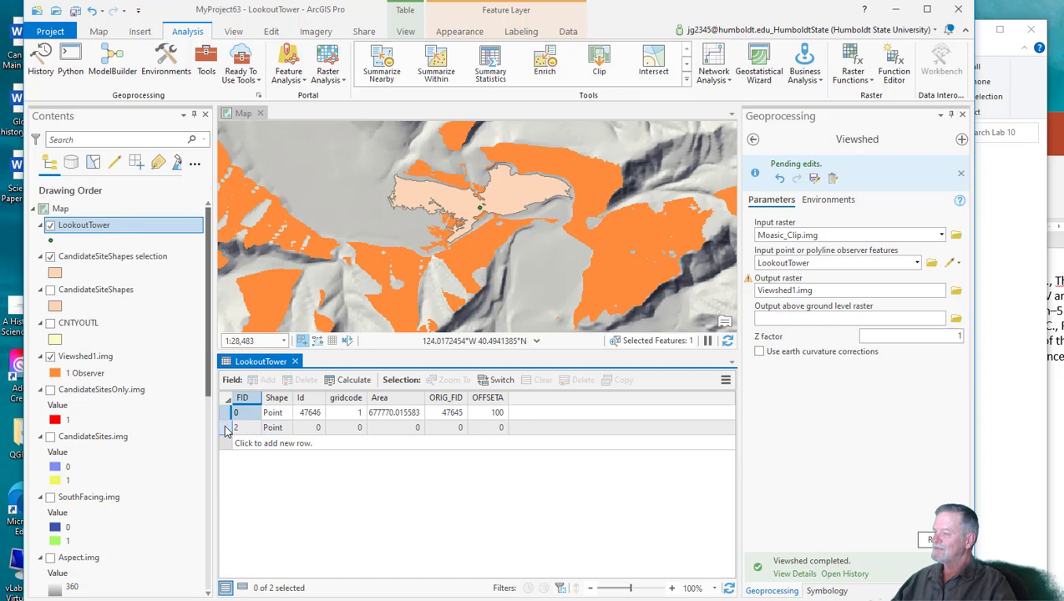
pyautogui.click(226, 430)
pyautogui.rightClick(226, 430)
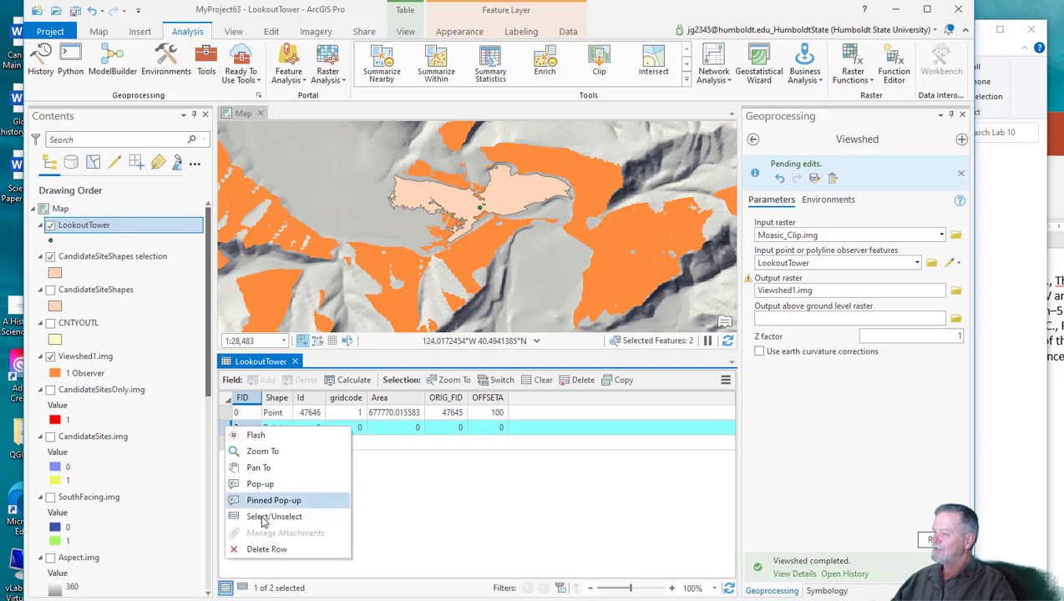
pyautogui.click(269, 550)
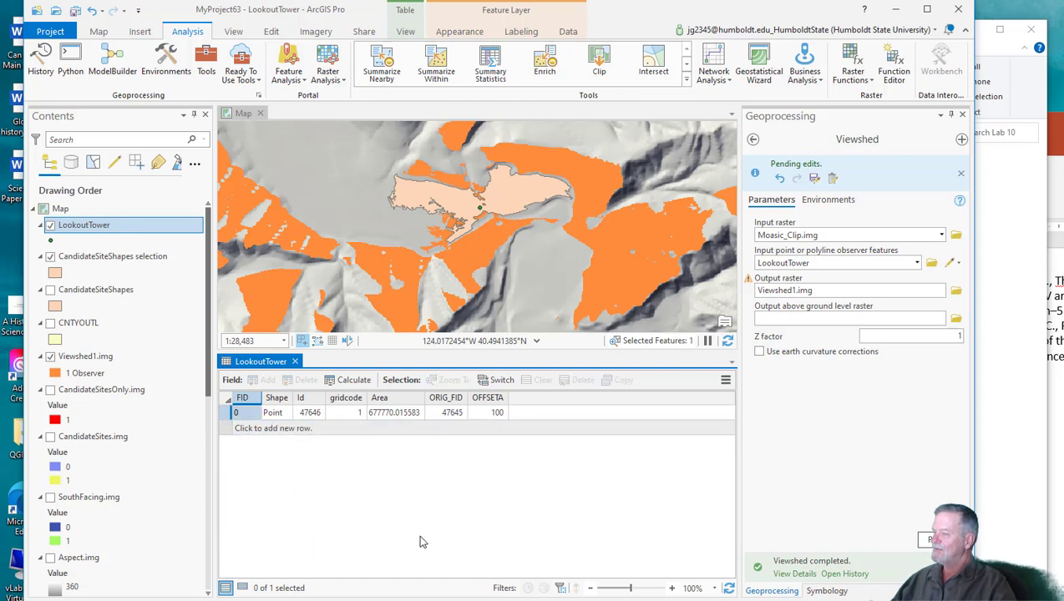
pyautogui.click(295, 362)
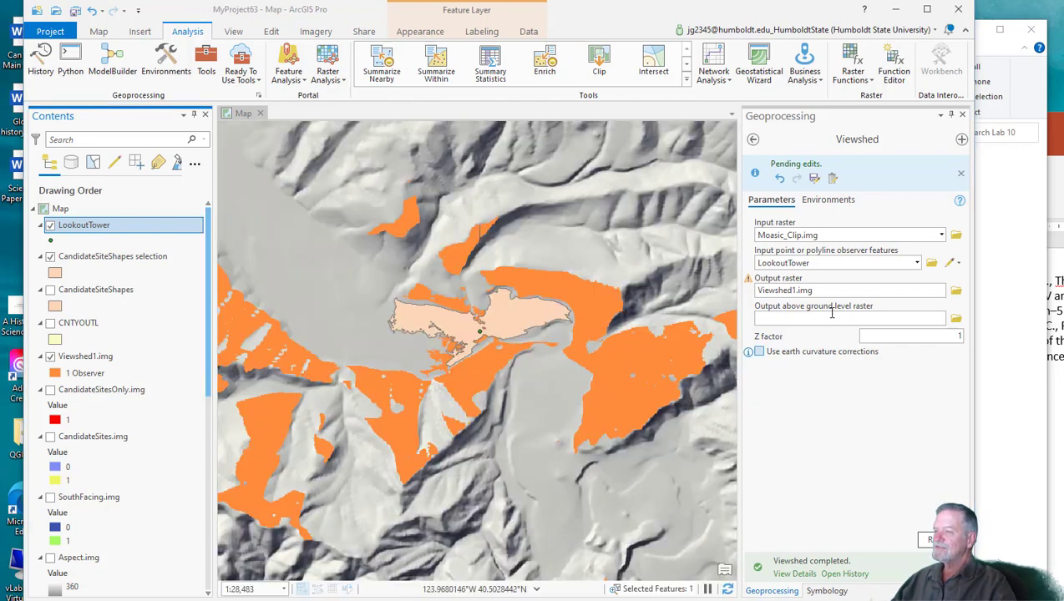
# Step: Run Viewshed on Moasic_Clip.img from the LookoutTower point with the output raster named Viewshed1_100m.img
pyautogui.click(796, 290)
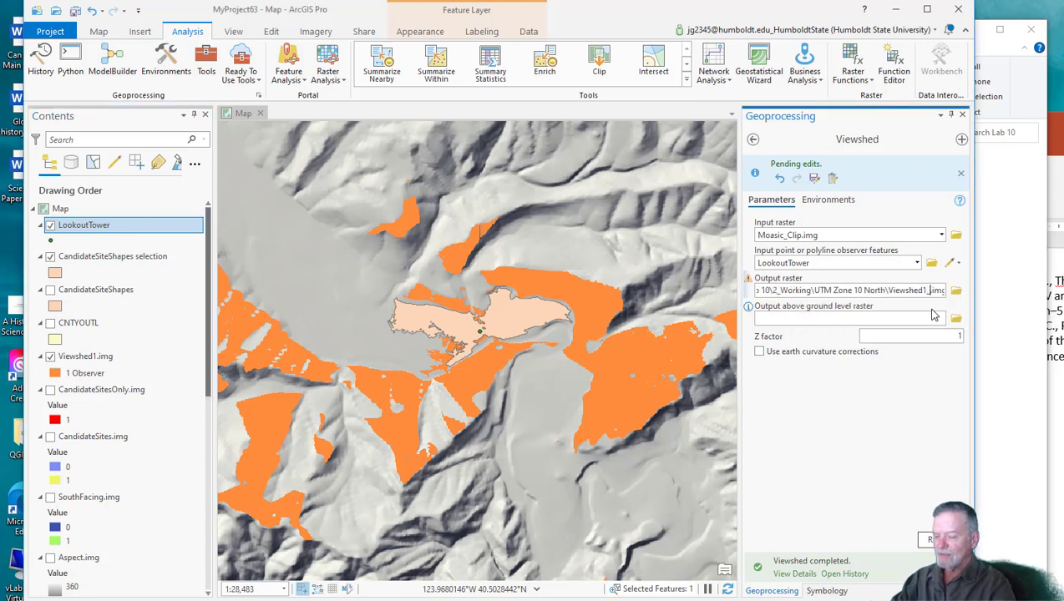
pyautogui.write('_100m')
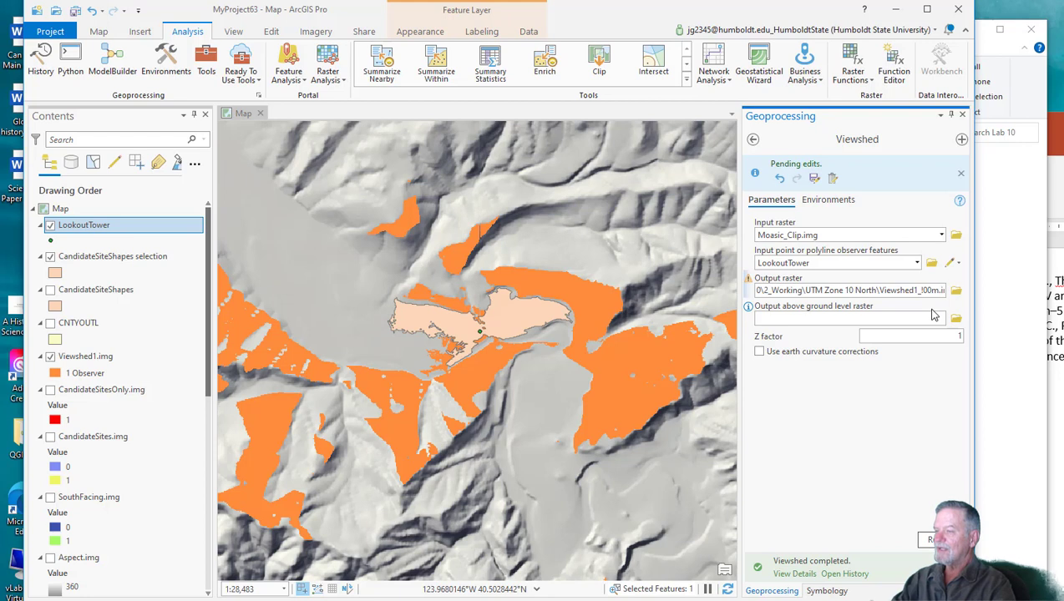
pyautogui.click(929, 541)
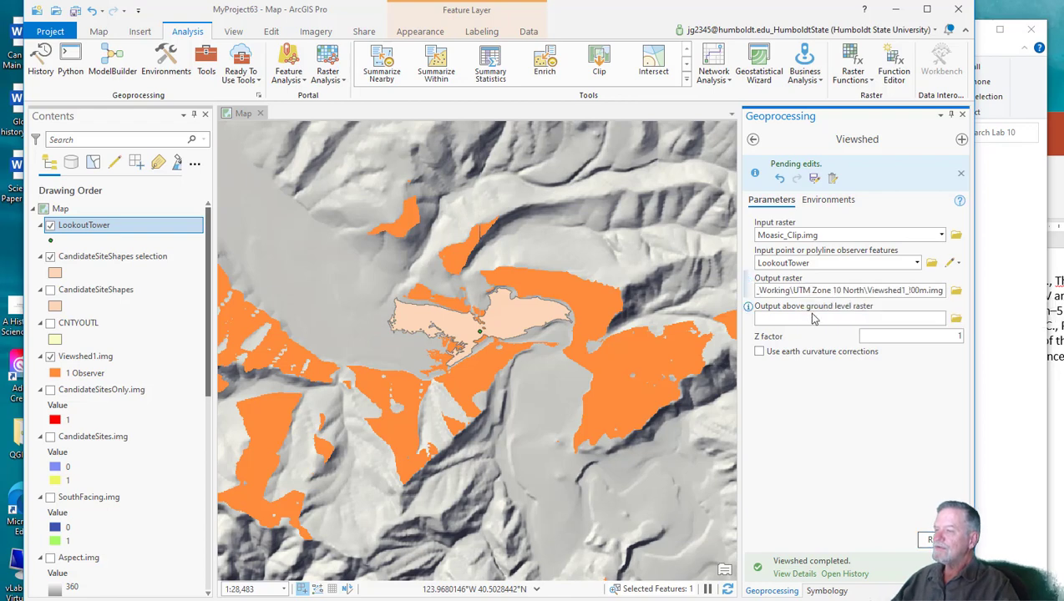
pyautogui.write('1')
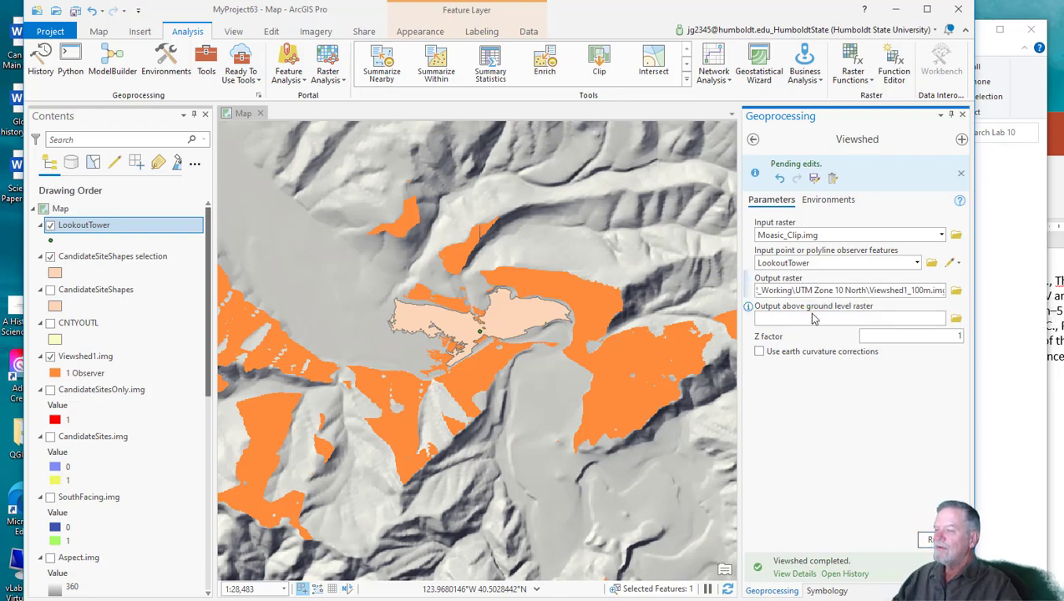
pyautogui.press('Return')
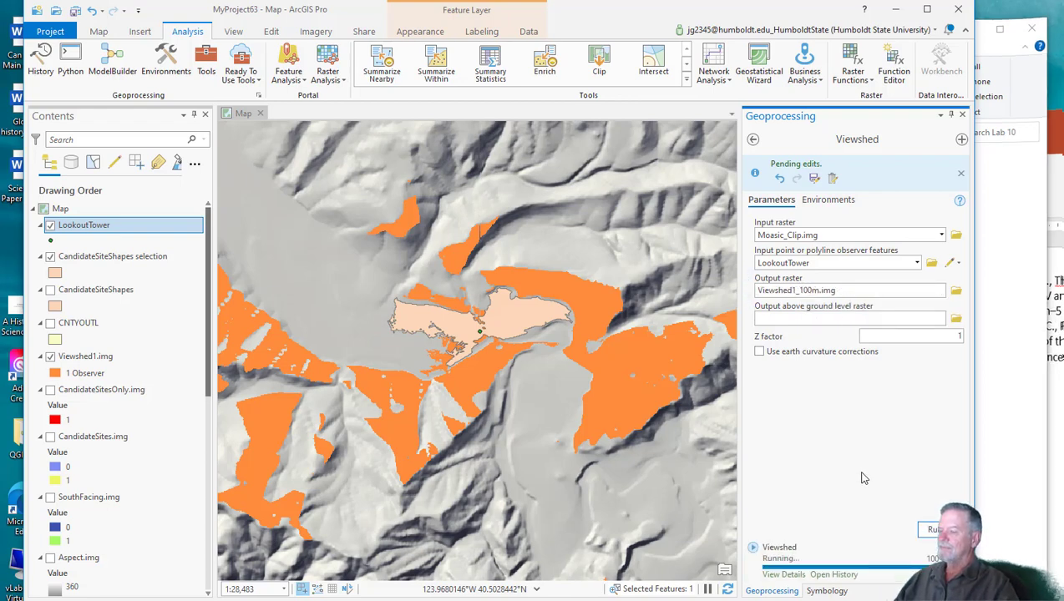
# Step: Examine the extent of the Viewshed1_100m.img visible areas around the lookout tower at several map scales
pyautogui.scroll(-3, 477, 369)
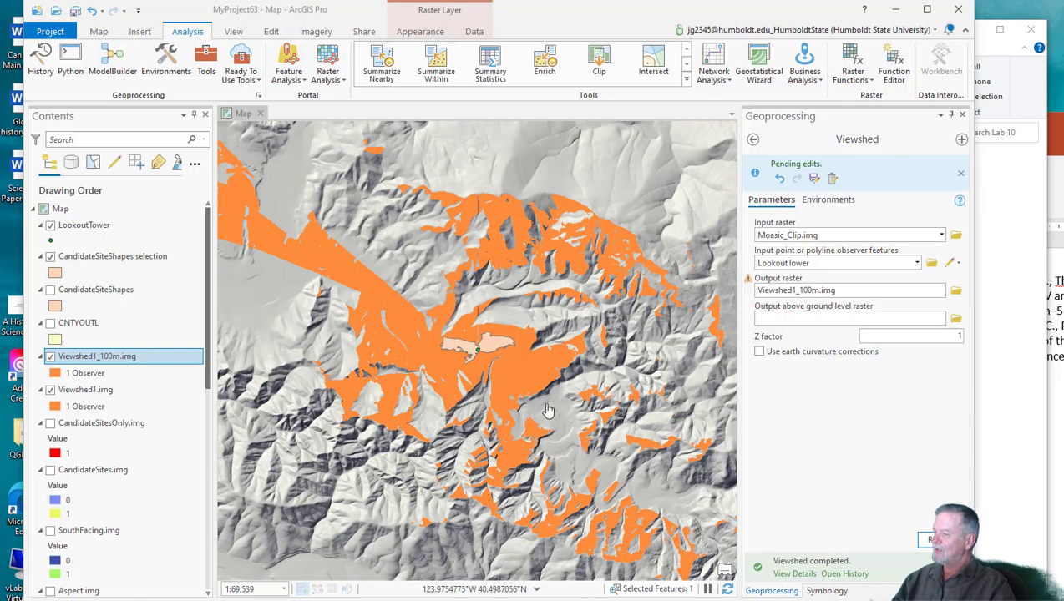
pyautogui.scroll(-2, 518, 371)
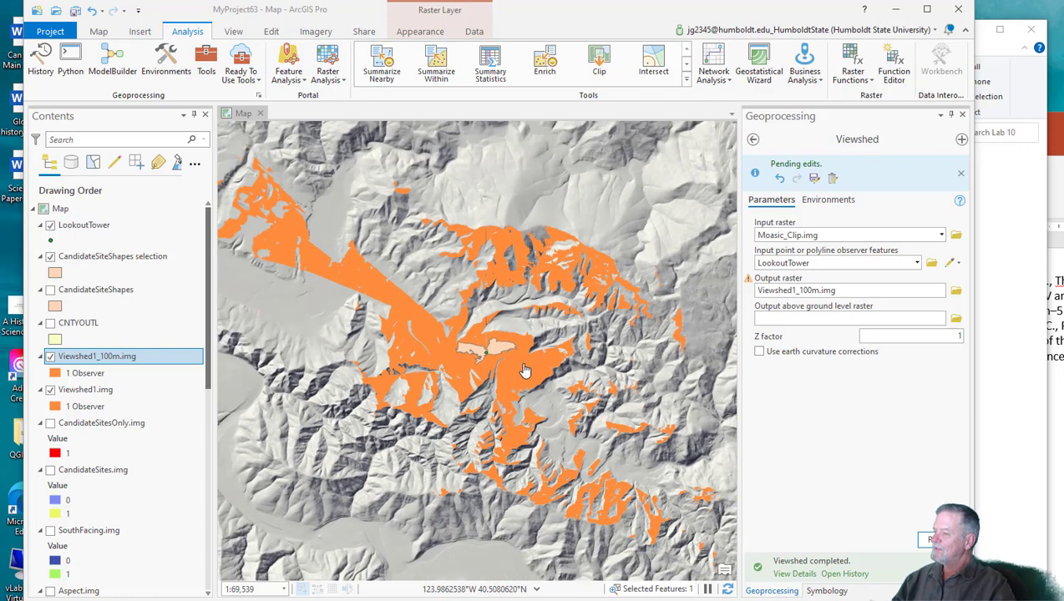
pyautogui.scroll(4, 522, 371)
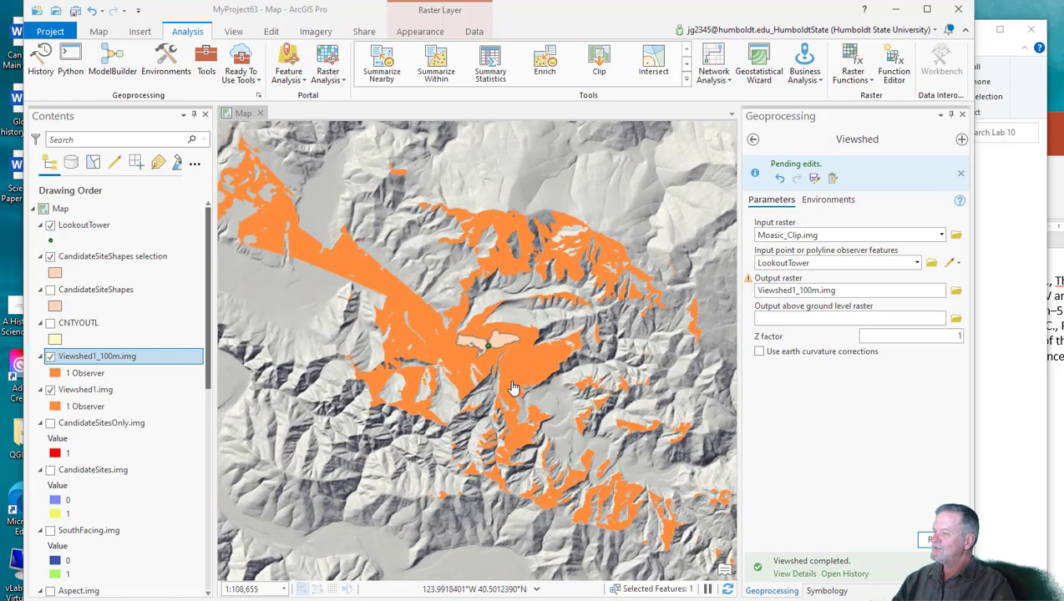